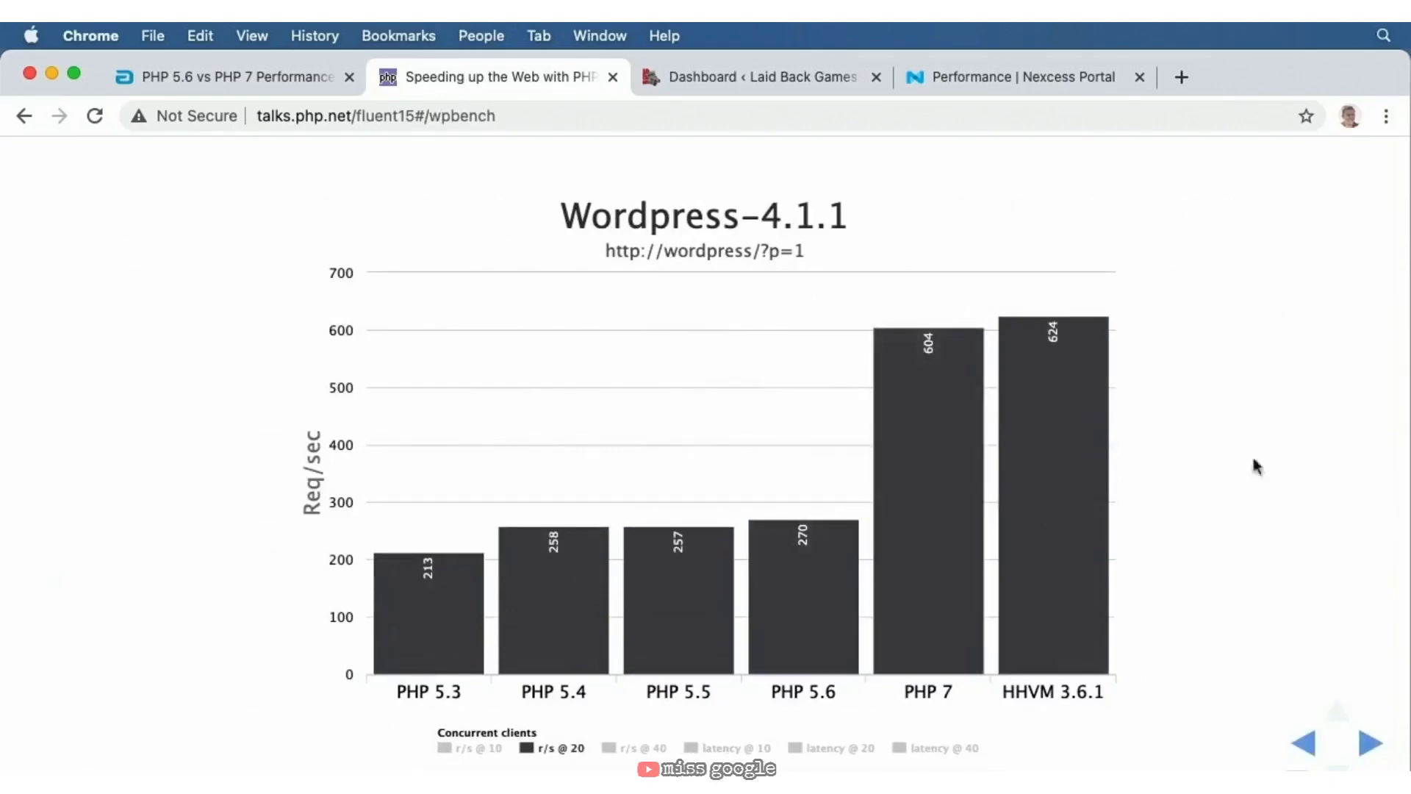
- Open the Site Health information page in the Laid Back Games WordPress admin
{"action": "left_click", "coordinate": [735, 72]}
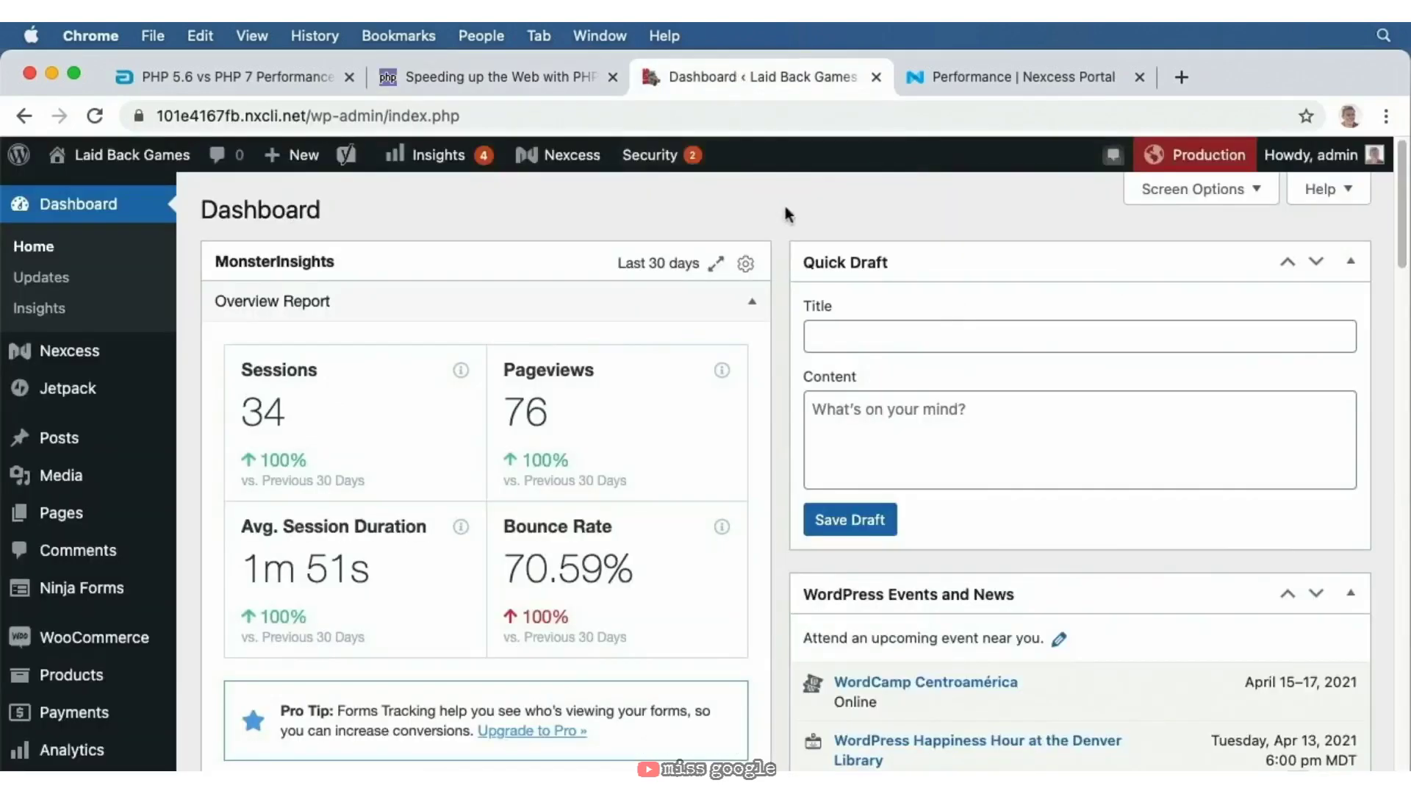
{"action": "scroll", "coordinate": [73, 402], "scroll_direction": "down", "scroll_amount": 5}
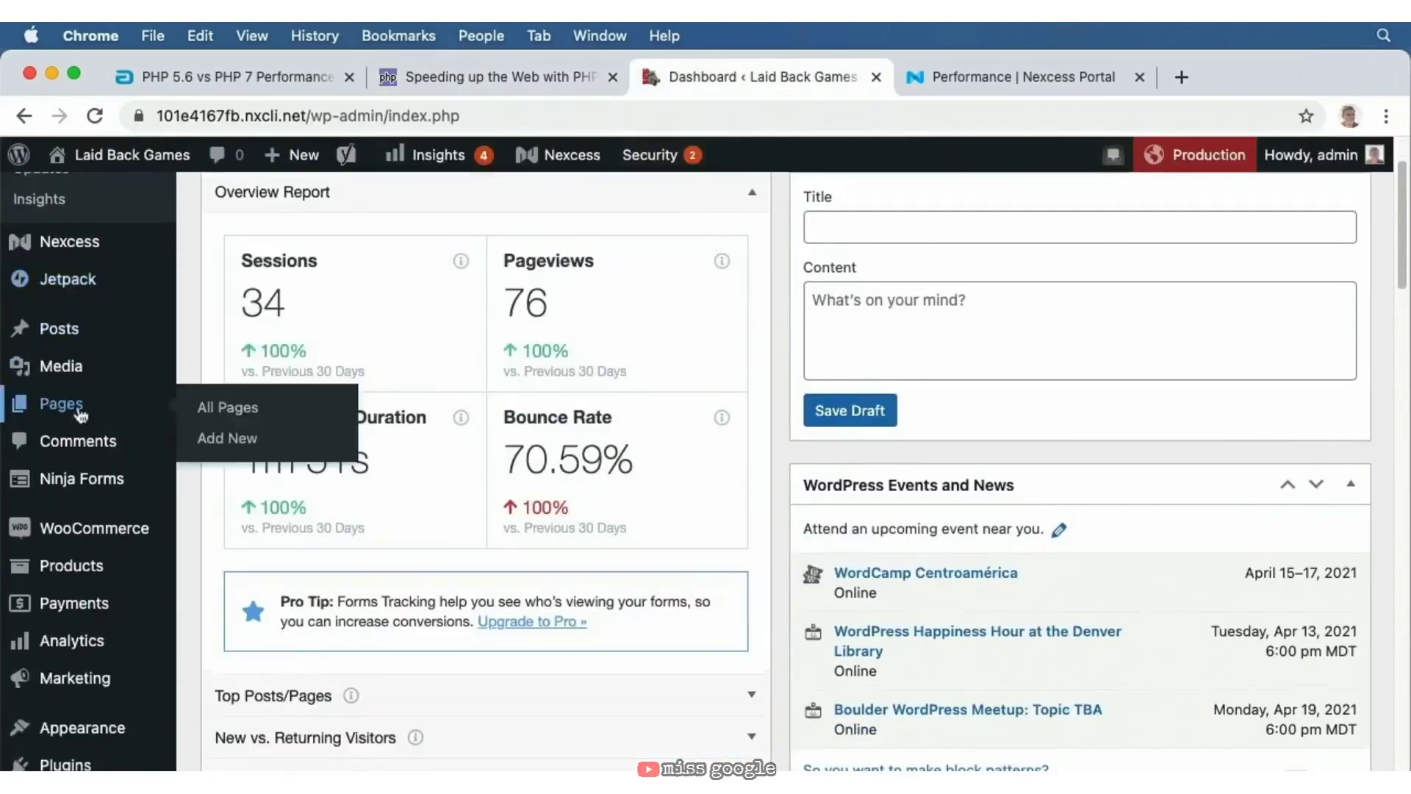
{"action": "mouse_move", "coordinate": [92, 585]}
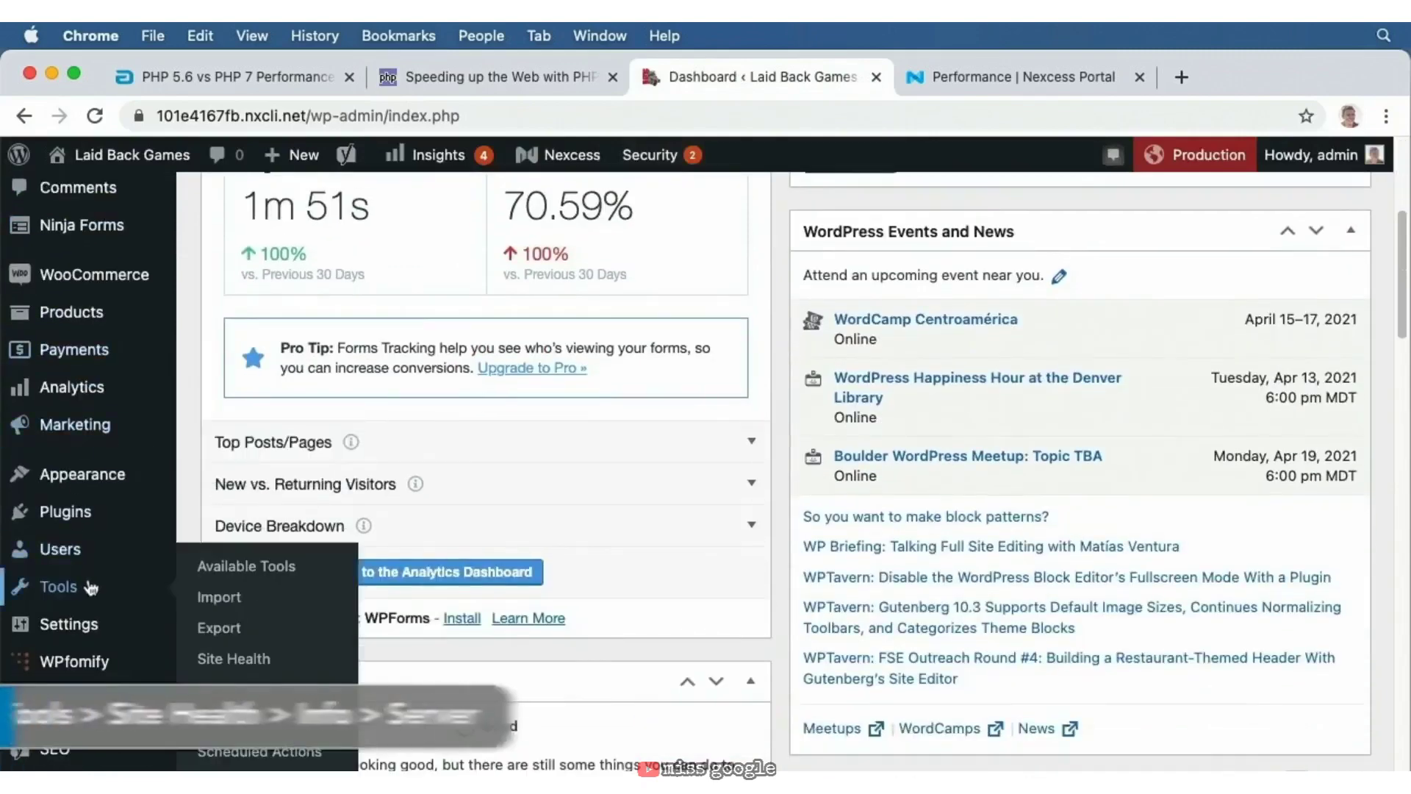
{"action": "left_click", "coordinate": [261, 659]}
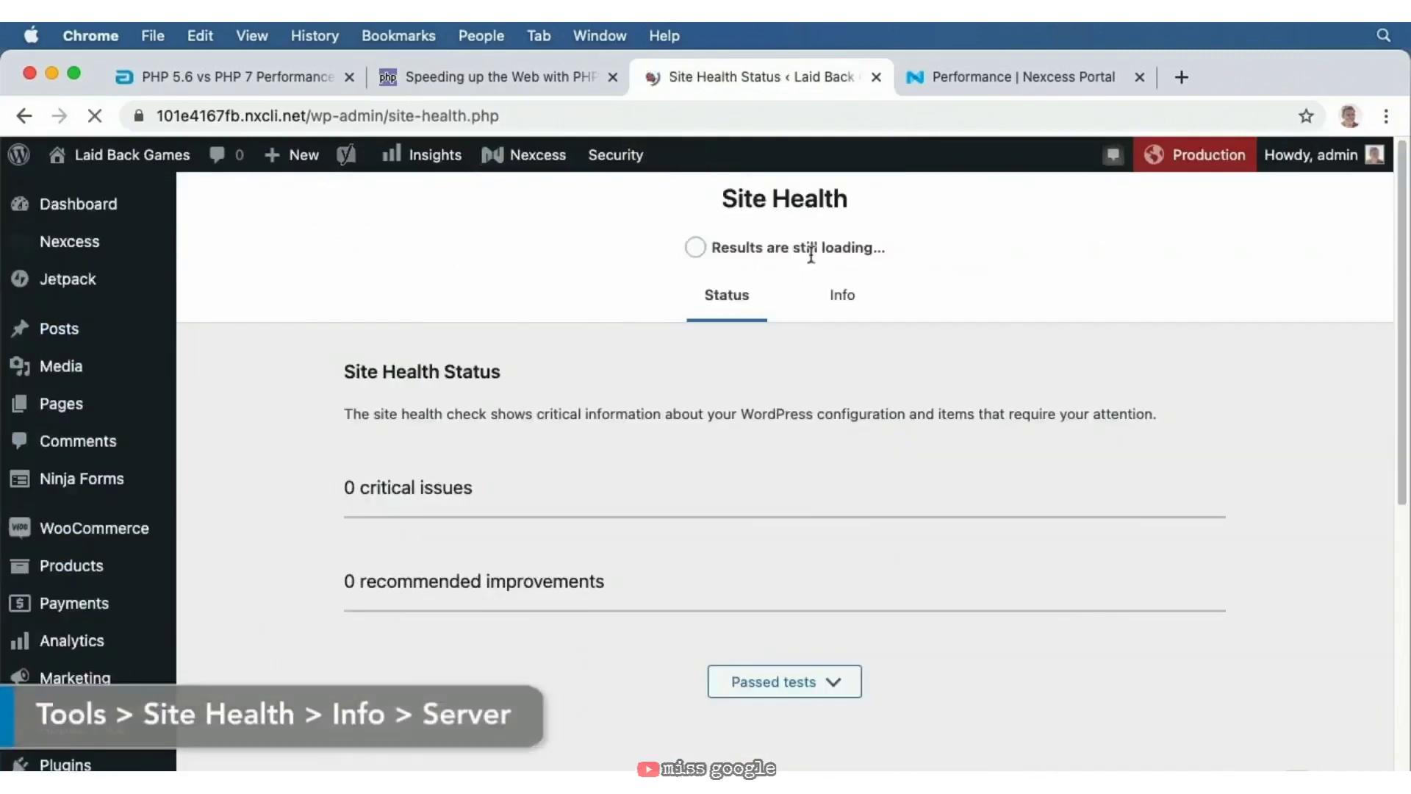
{"action": "left_click", "coordinate": [844, 297]}
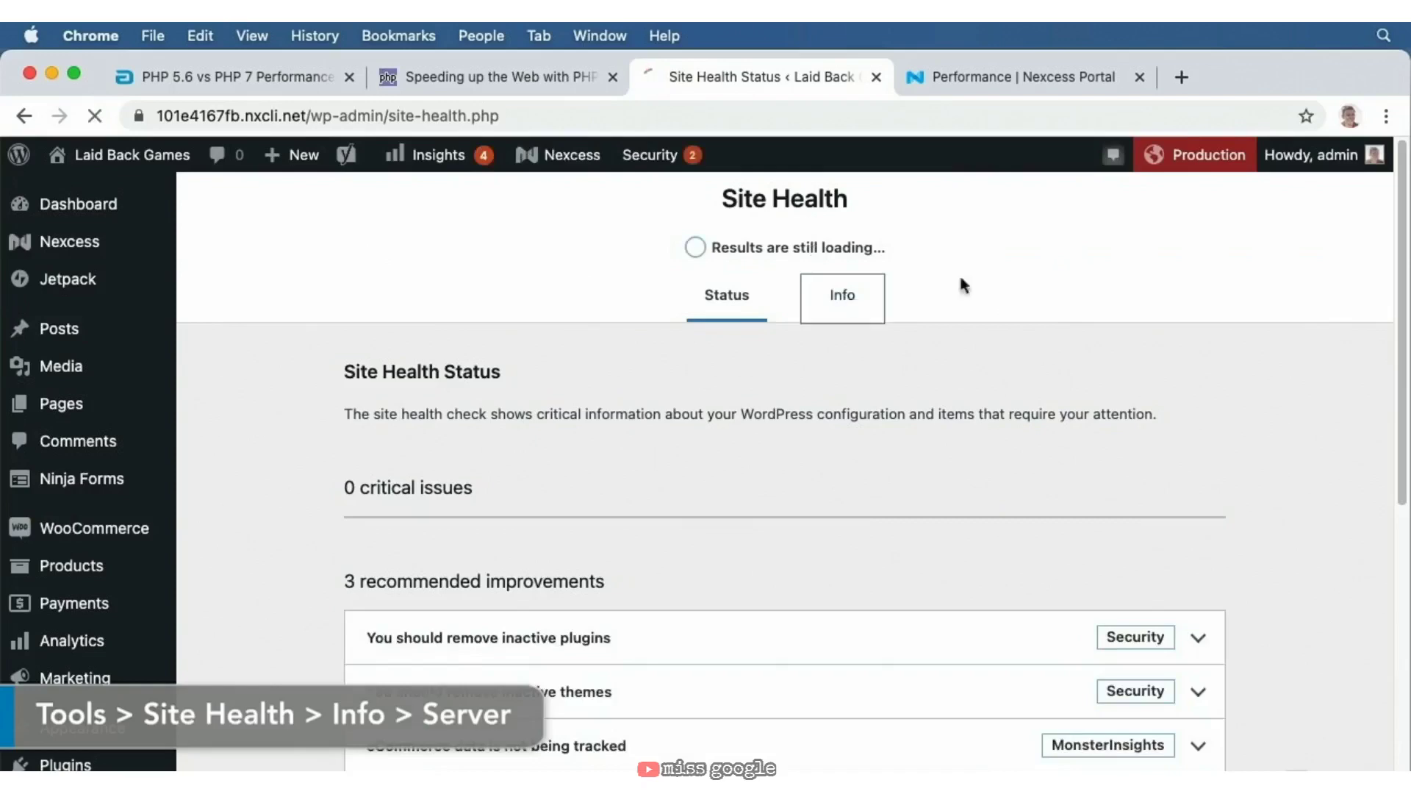
- Expand the Server section of the Site Health information and check the site's PHP version
{"action": "scroll", "coordinate": [911, 441], "scroll_direction": "down", "scroll_amount": 5}
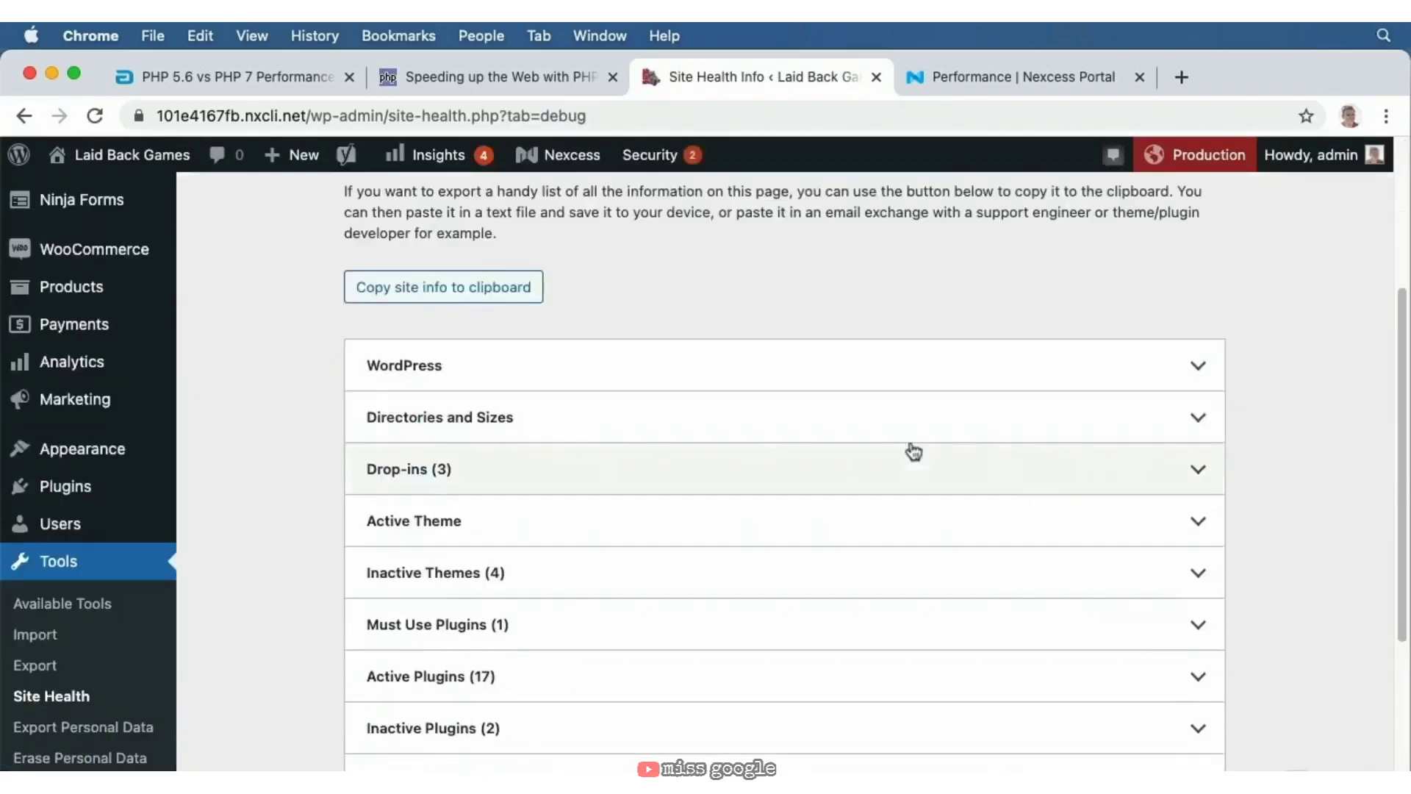
{"action": "scroll", "coordinate": [542, 425], "scroll_direction": "down", "scroll_amount": 3}
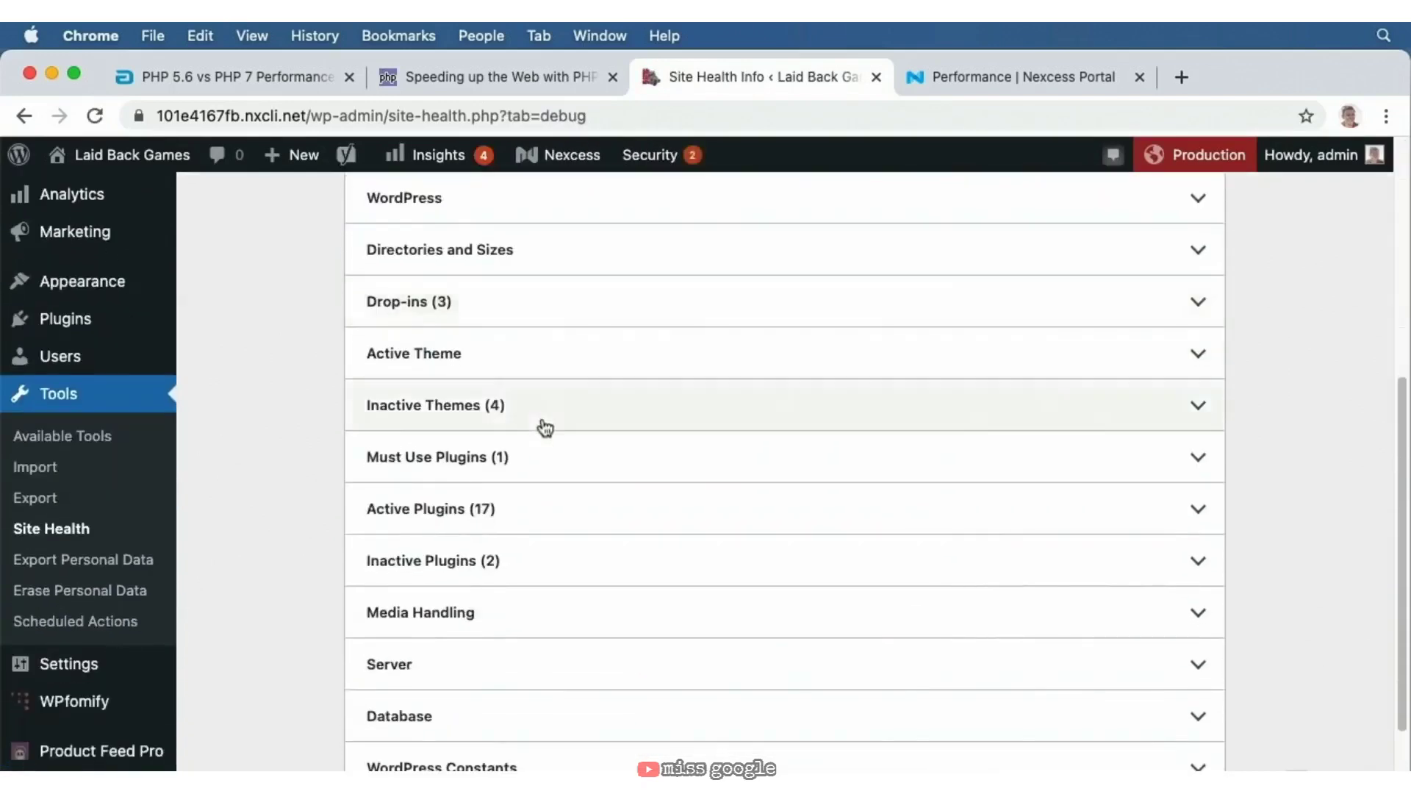
{"action": "left_click", "coordinate": [481, 673]}
{"action": "scroll", "coordinate": [503, 675], "scroll_direction": "down", "scroll_amount": 4}
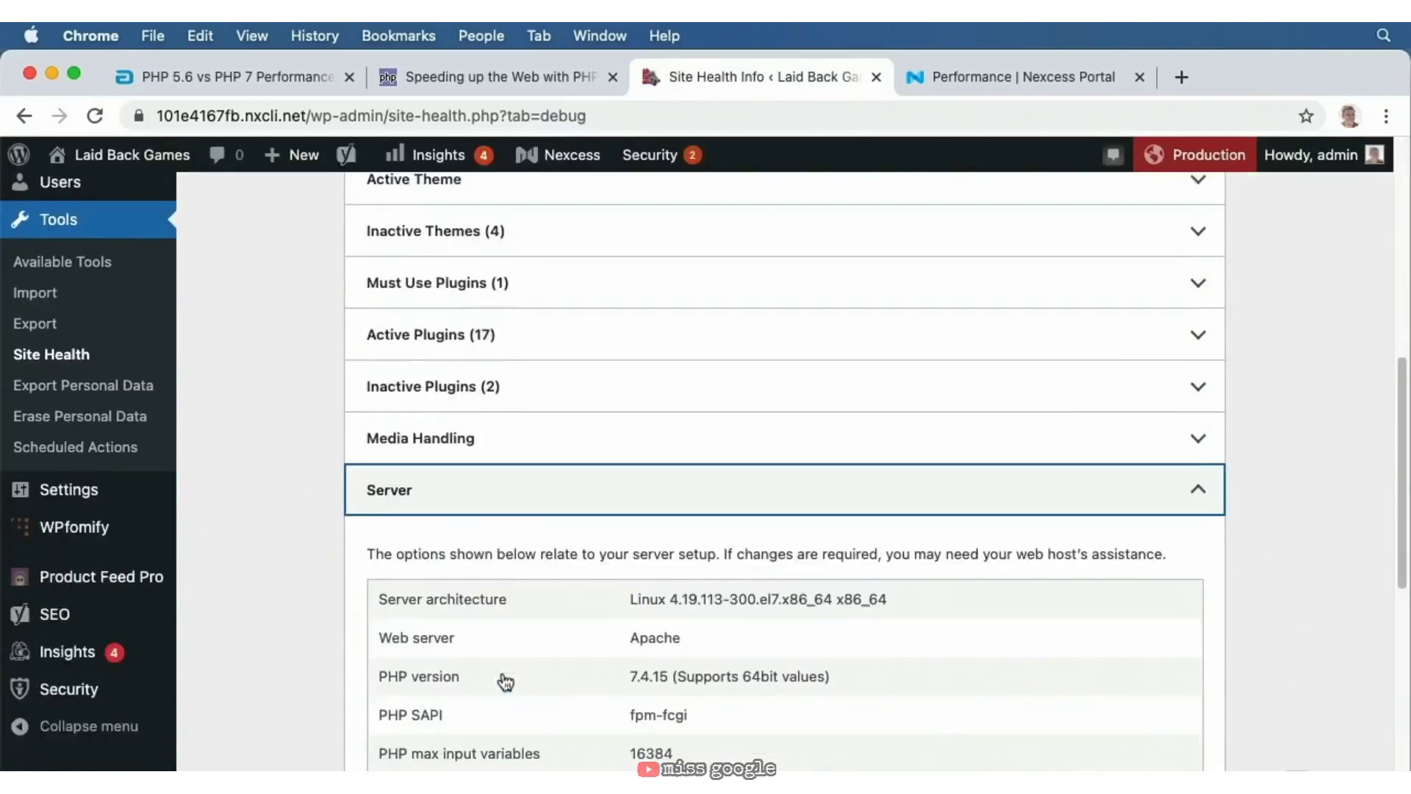
{"action": "scroll", "coordinate": [499, 670], "scroll_direction": "down", "scroll_amount": 1}
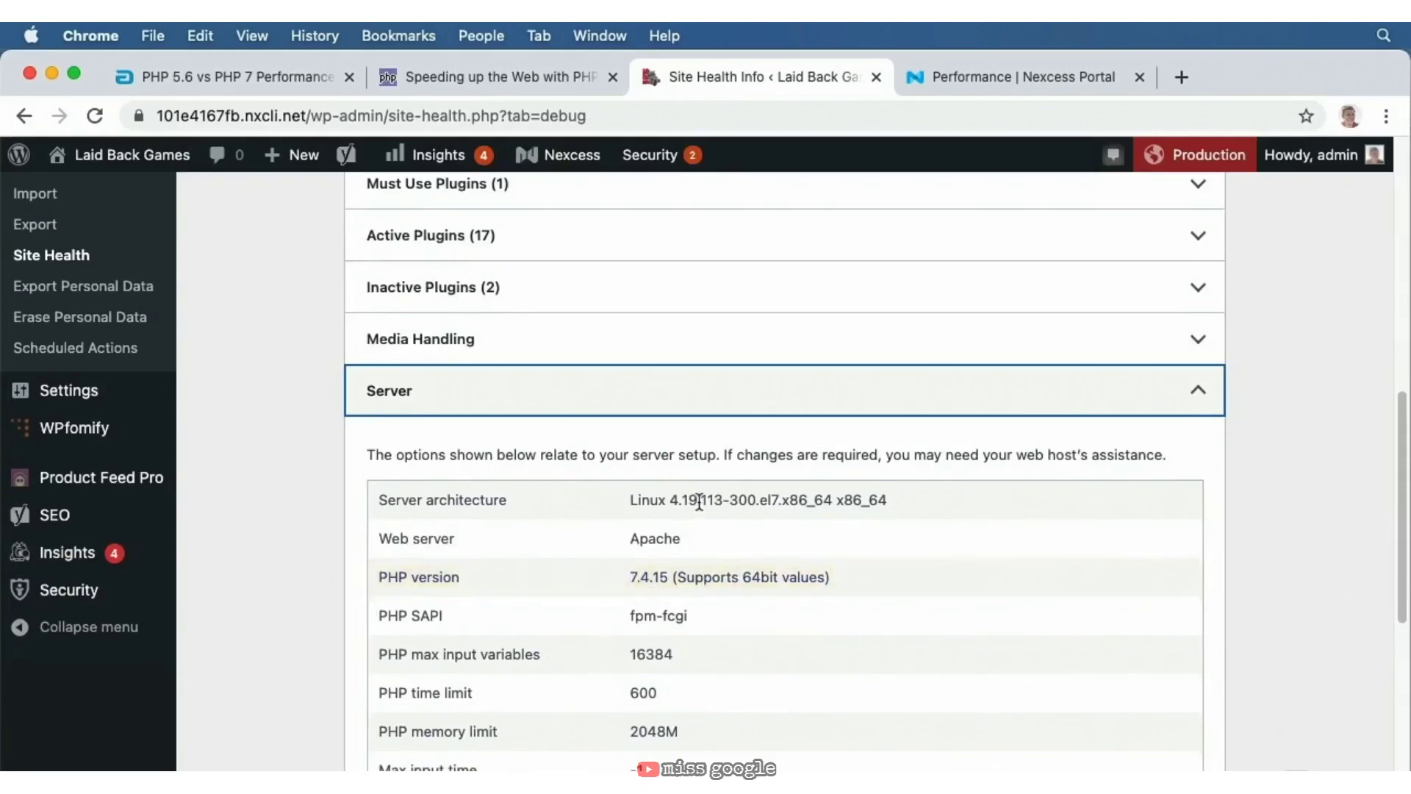
{"action": "left_click", "coordinate": [793, 459]}
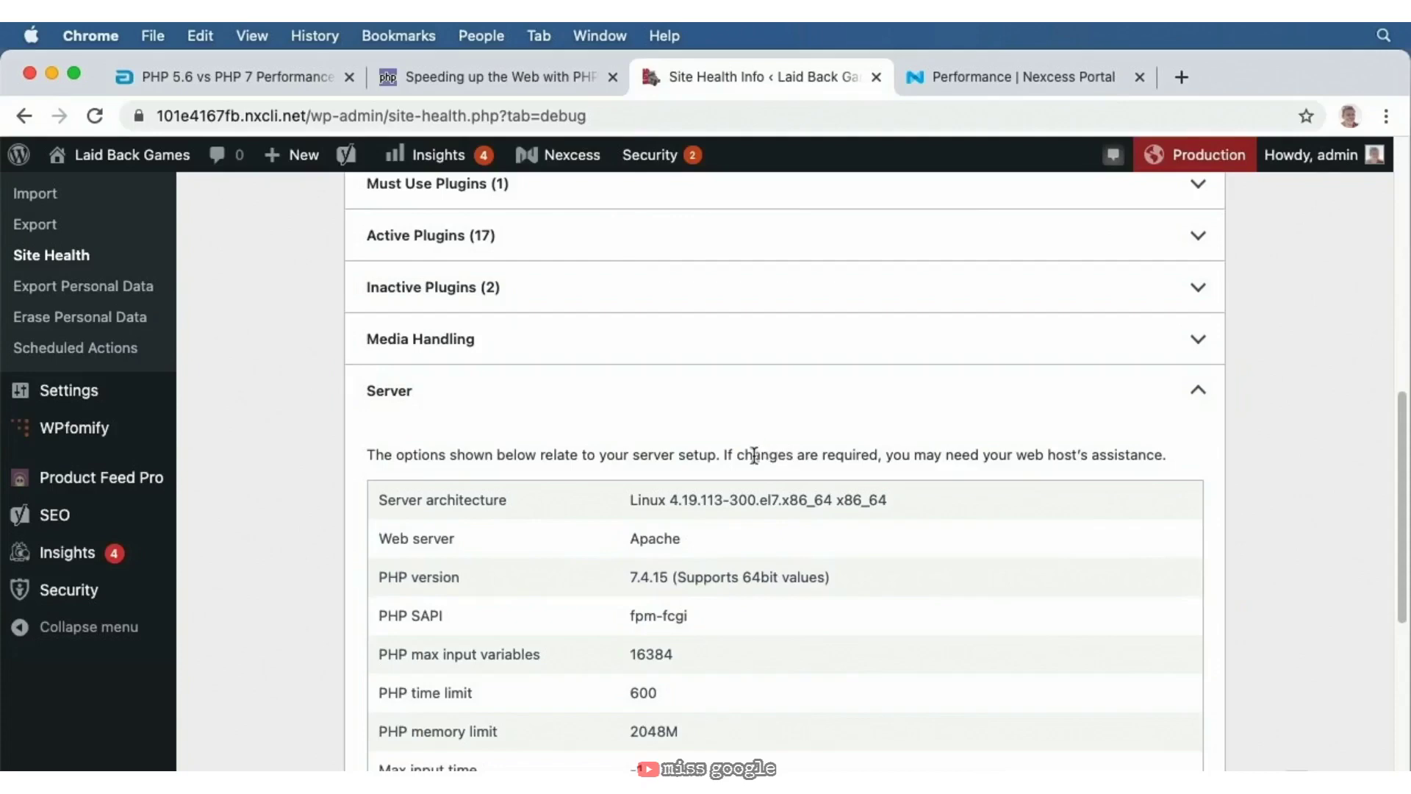
- Switch to the Nexcess portal and open the environment settings of the Laidback Games Not Optimized site
{"action": "left_click", "coordinate": [1025, 73]}
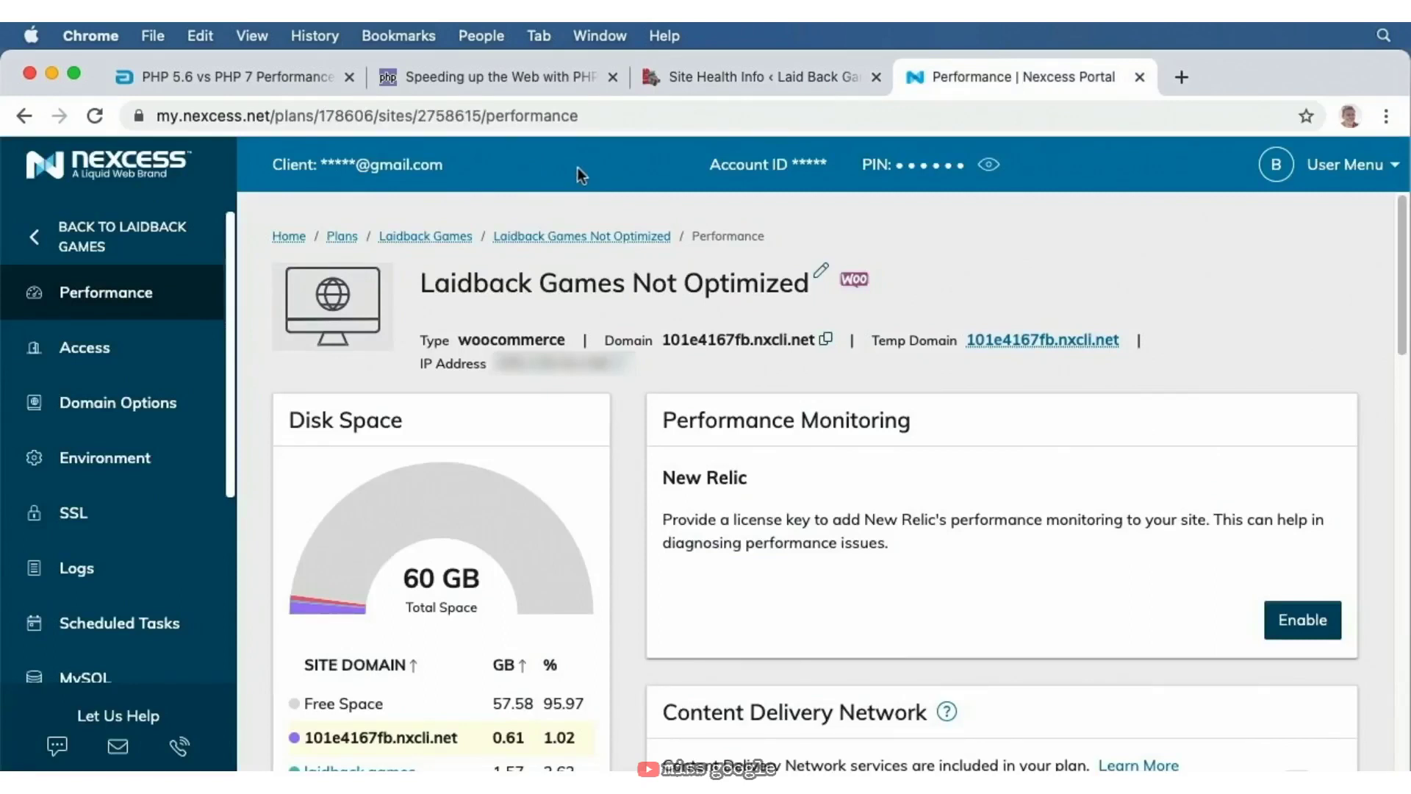
{"action": "scroll", "coordinate": [103, 456], "scroll_direction": "down", "scroll_amount": 1}
{"action": "left_click", "coordinate": [105, 449]}
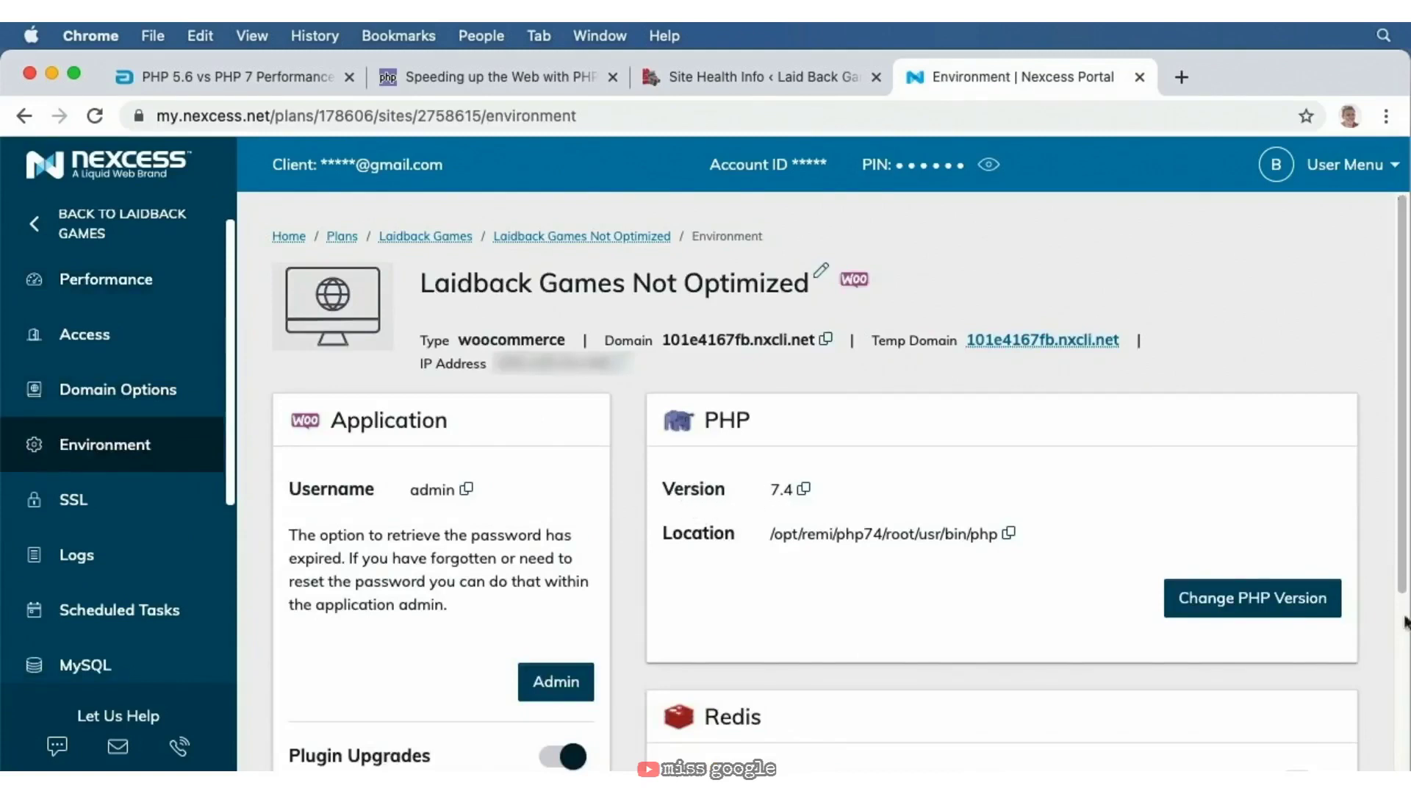
- Review the PHP versions offered for changing the site's PHP version, and cancel without updating
{"action": "left_click", "coordinate": [1261, 601]}
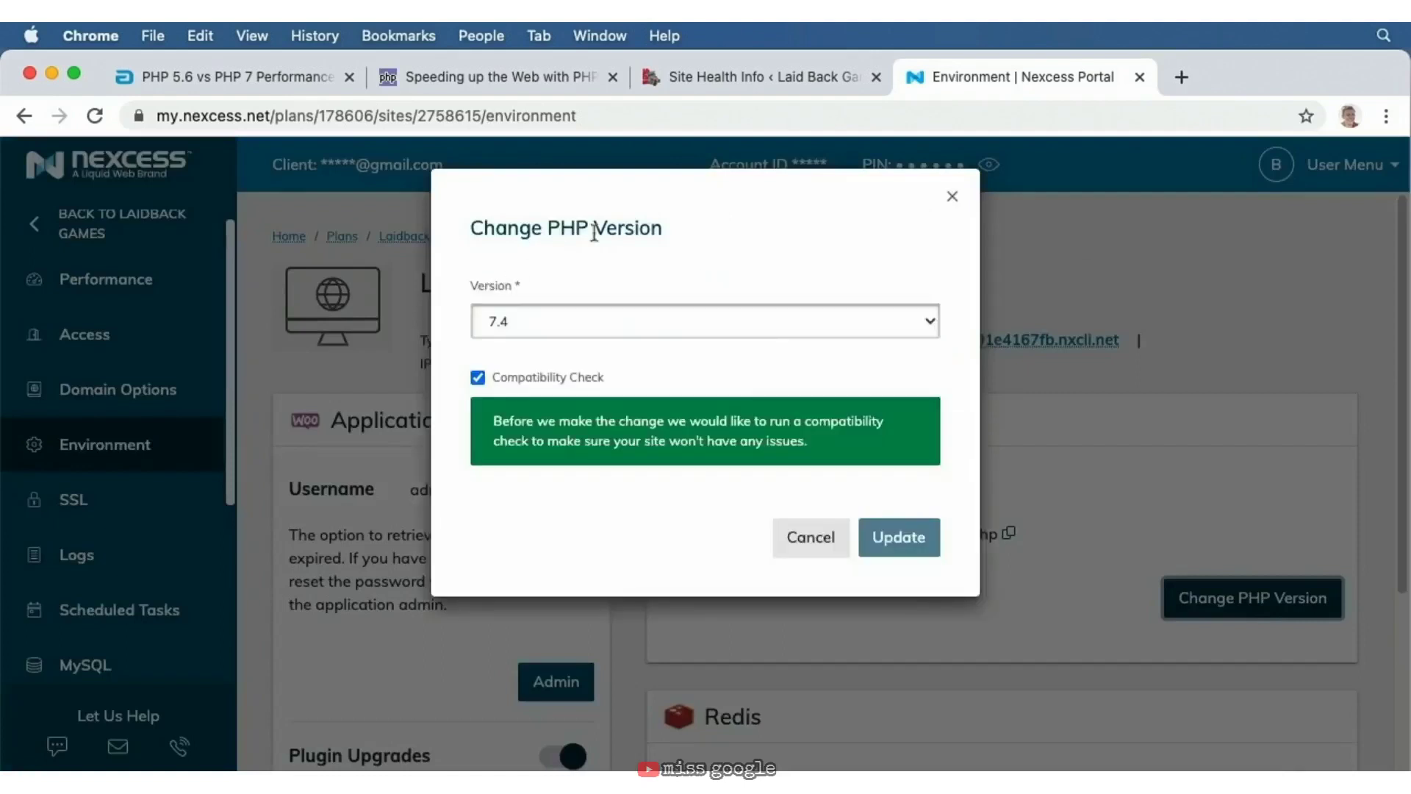
{"action": "left_click", "coordinate": [623, 320]}
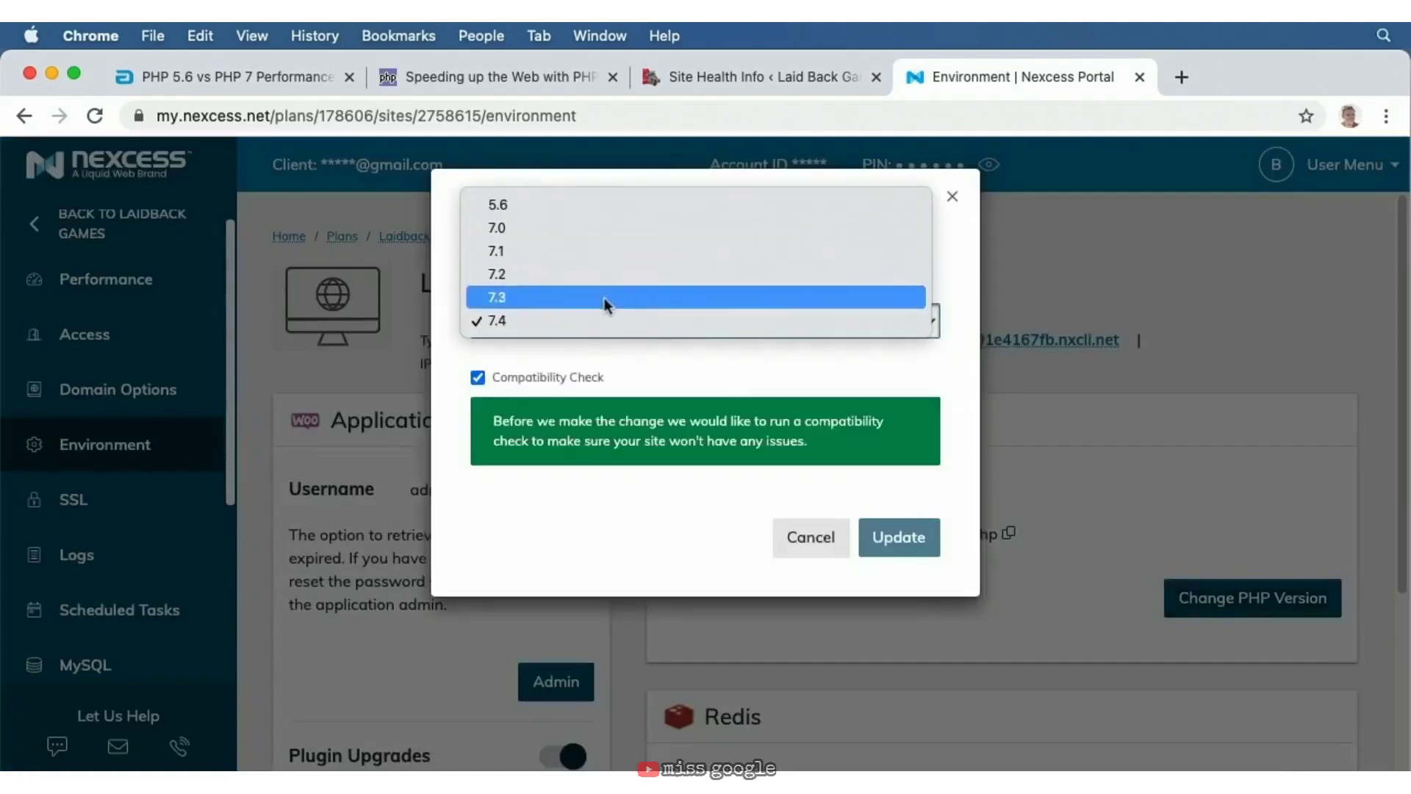
{"action": "left_click", "coordinate": [591, 563]}
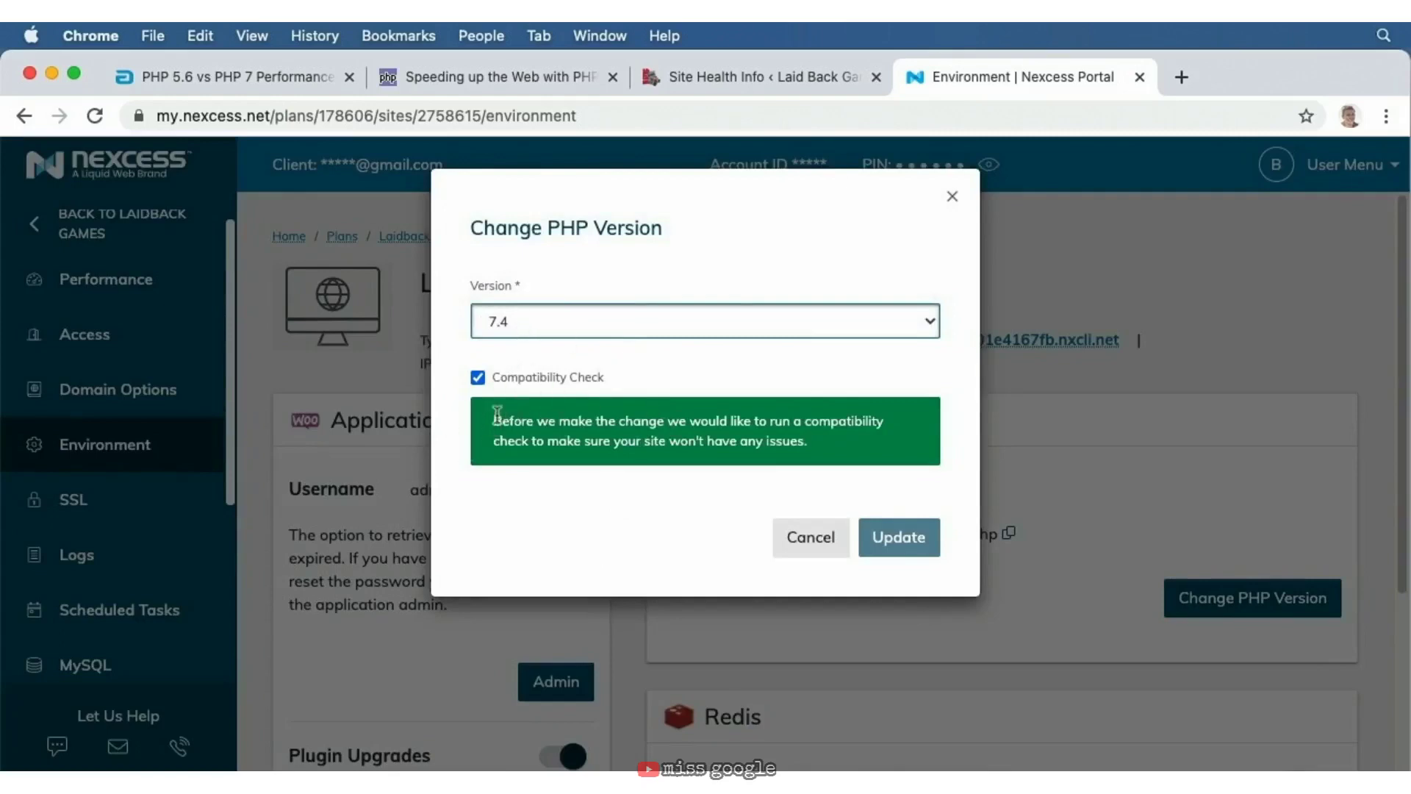
{"action": "left_click", "coordinate": [532, 329]}
{"action": "left_click", "coordinate": [519, 327]}
{"action": "left_click", "coordinate": [809, 536]}
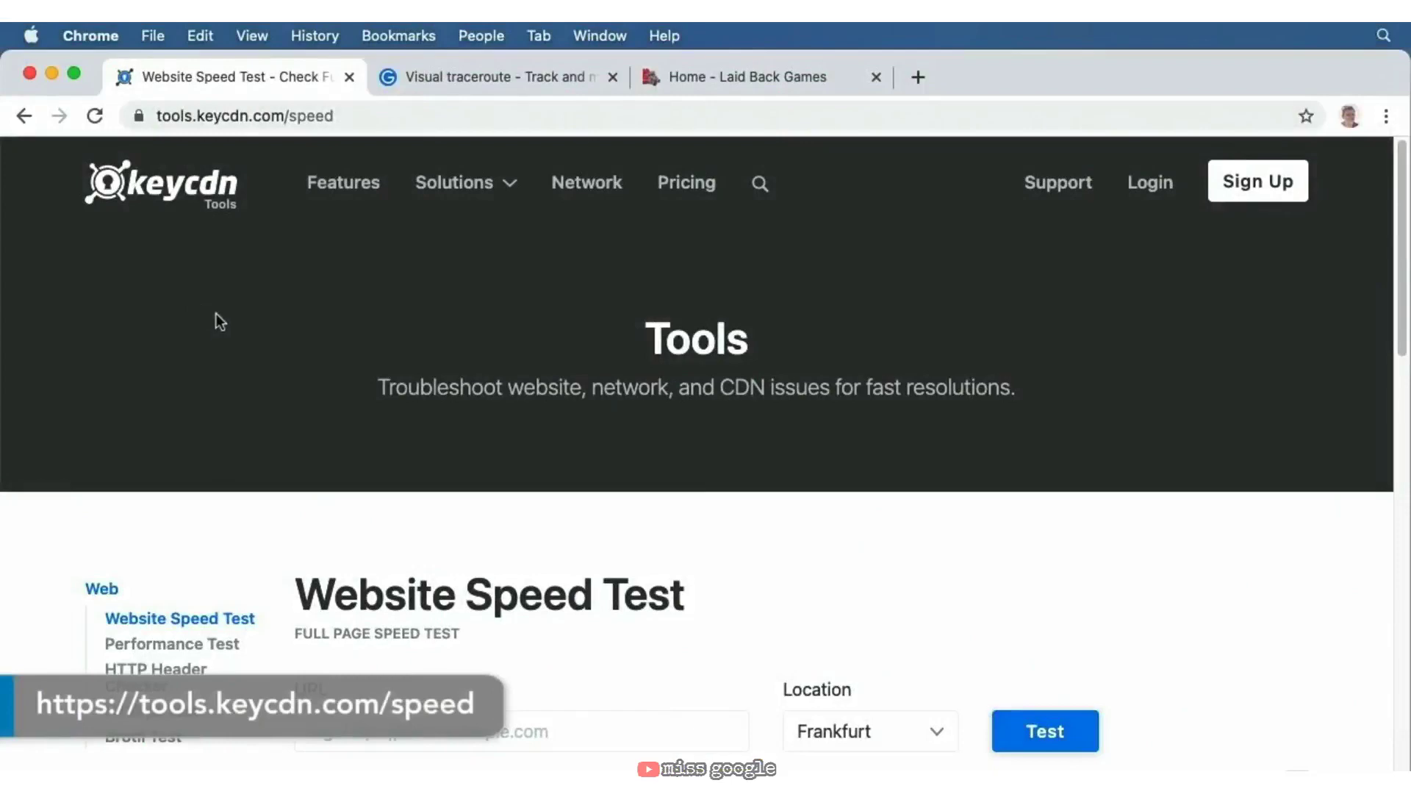
{"action": "scroll", "coordinate": [214, 320], "scroll_direction": "down", "scroll_amount": 1}
{"action": "scroll", "coordinate": [213, 330], "scroll_direction": "down", "scroll_amount": 5}
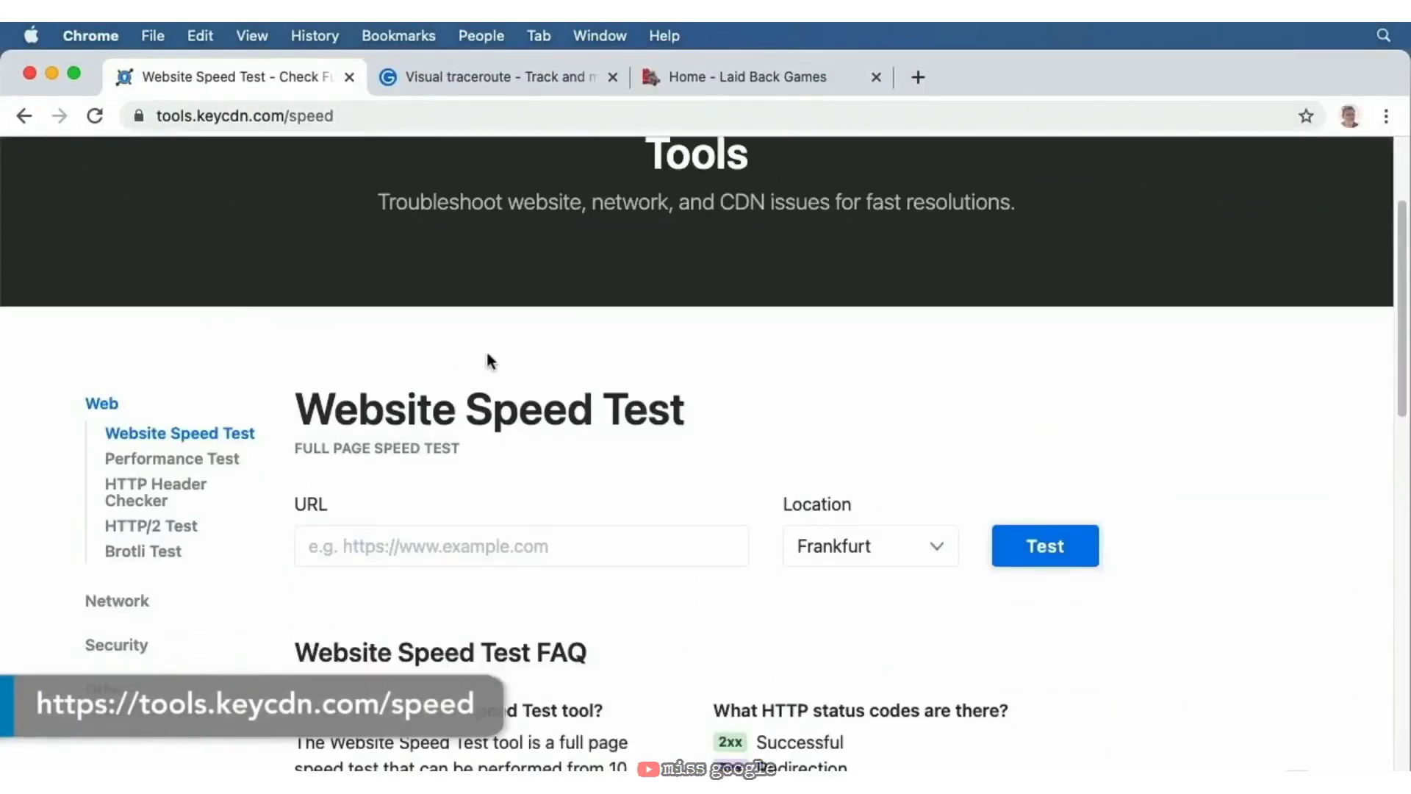
{"action": "scroll", "coordinate": [488, 361], "scroll_direction": "down", "scroll_amount": 1}
{"action": "scroll", "coordinate": [488, 360], "scroll_direction": "down", "scroll_amount": 3}
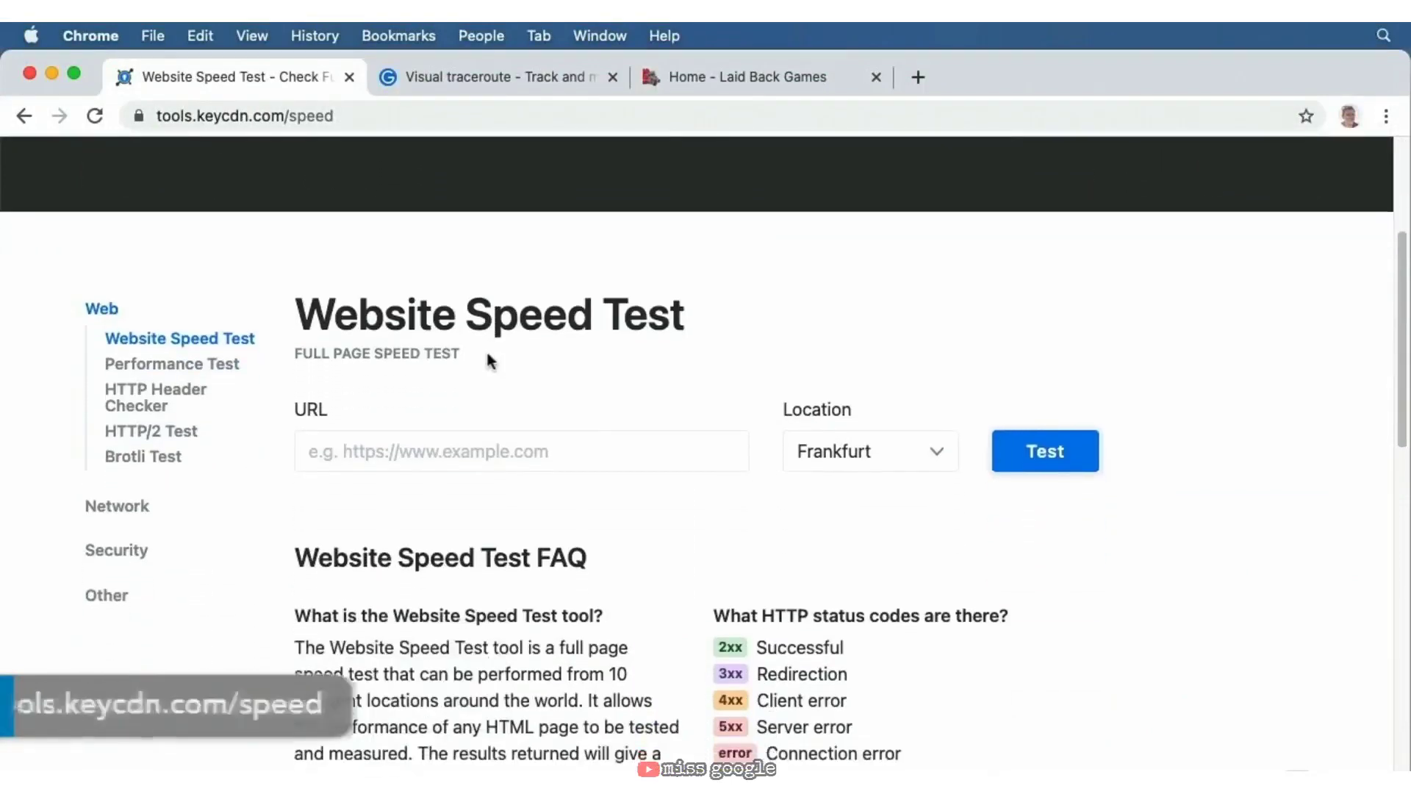
{"action": "scroll", "coordinate": [490, 360], "scroll_direction": "down", "scroll_amount": 1}
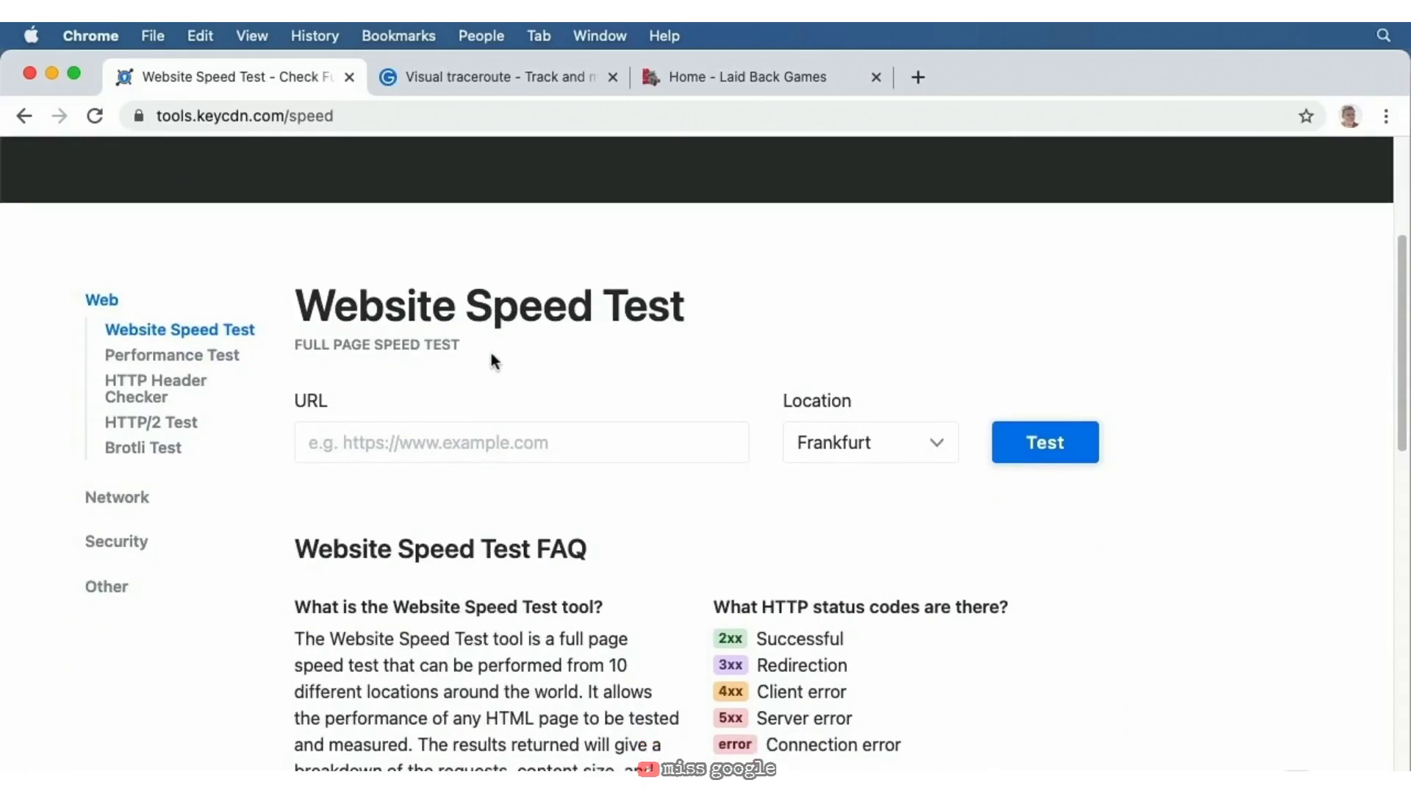
{"action": "scroll", "coordinate": [494, 357], "scroll_direction": "down", "scroll_amount": 2}
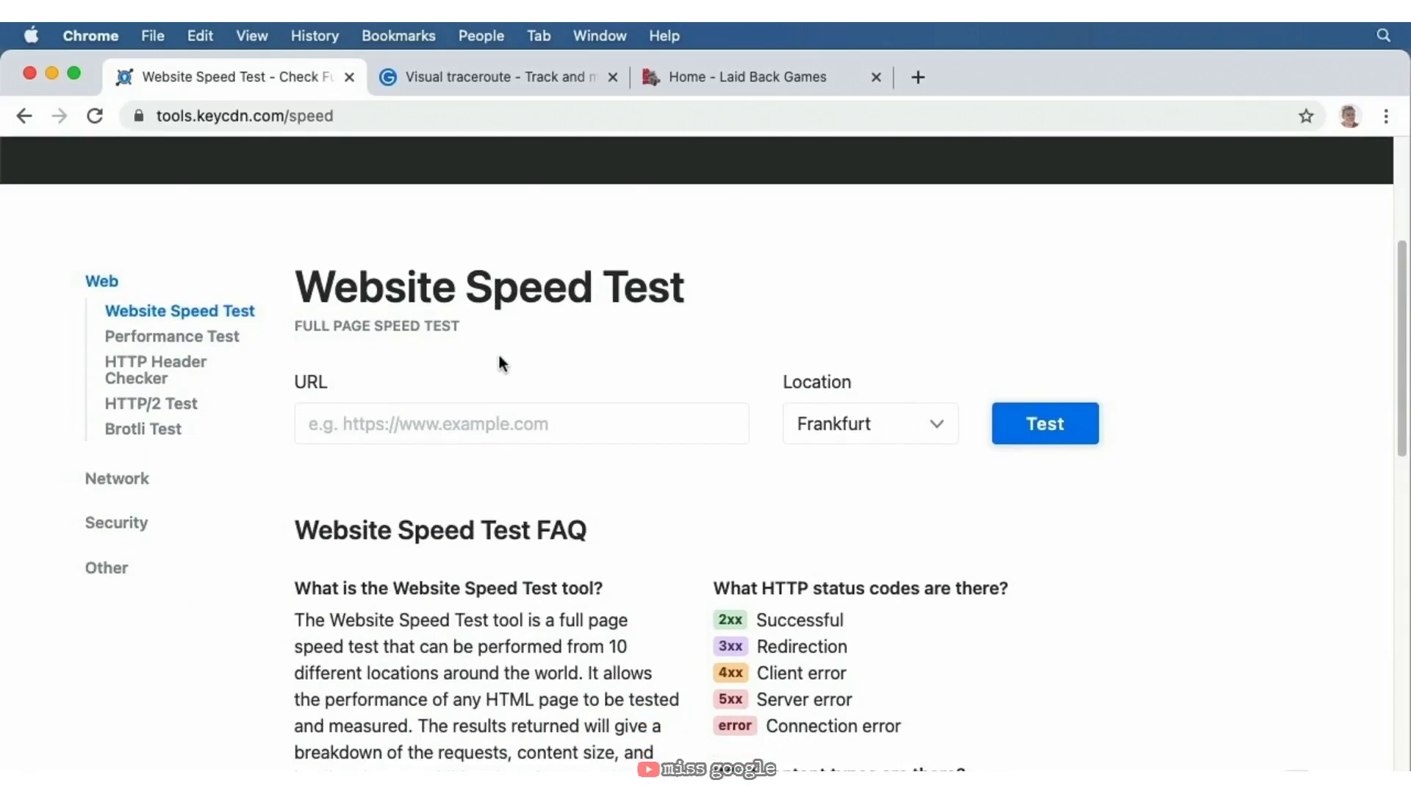
{"action": "left_click", "coordinate": [711, 76]}
{"action": "left_click", "coordinate": [411, 118]}
{"action": "key", "text": "super+c"}
{"action": "left_click", "coordinate": [267, 78]}
{"action": "left_click", "coordinate": [414, 409]}
{"action": "key", "text": "super+v"}
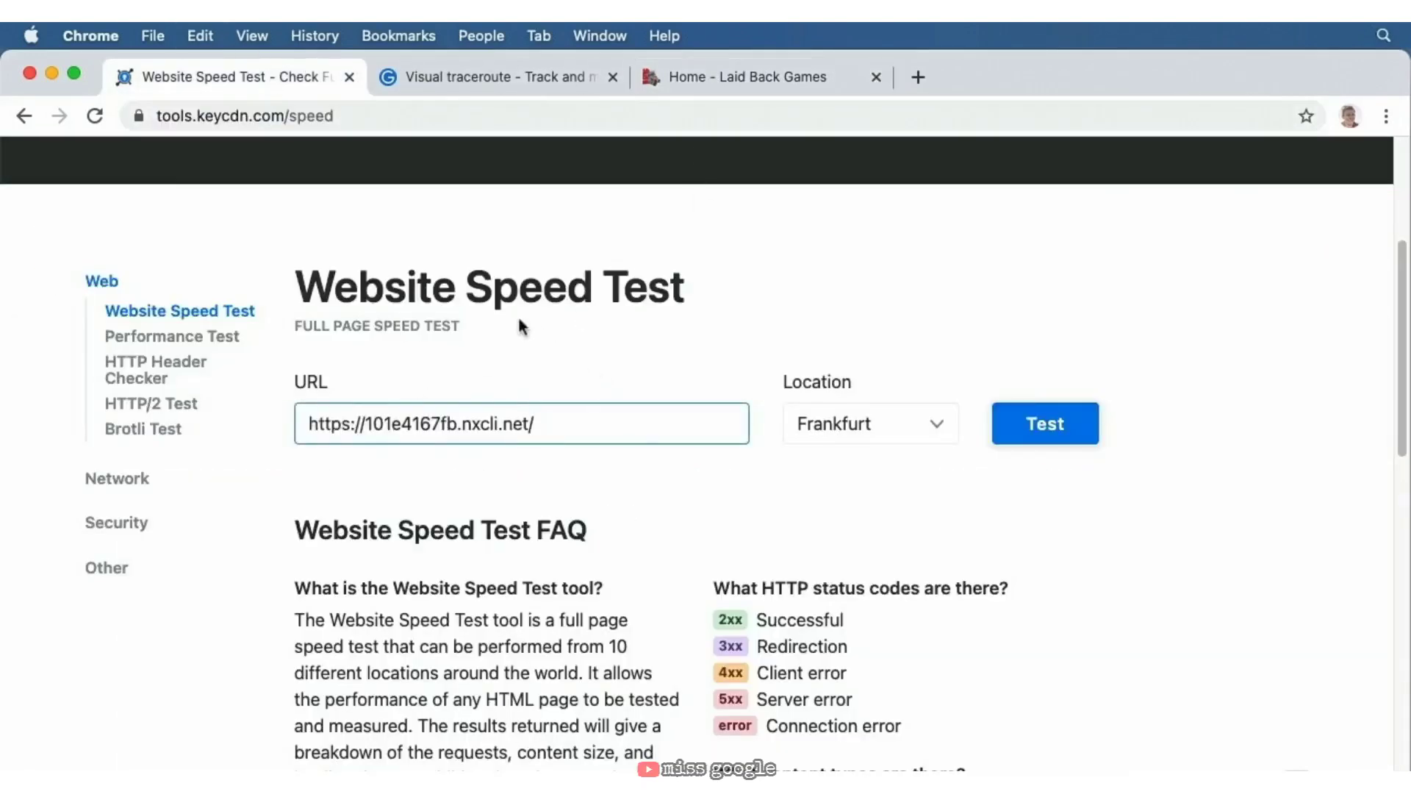
- Run the website speed test from the New York location
{"action": "scroll", "coordinate": [524, 331], "scroll_direction": "down", "scroll_amount": 1}
{"action": "left_click", "coordinate": [867, 412]}
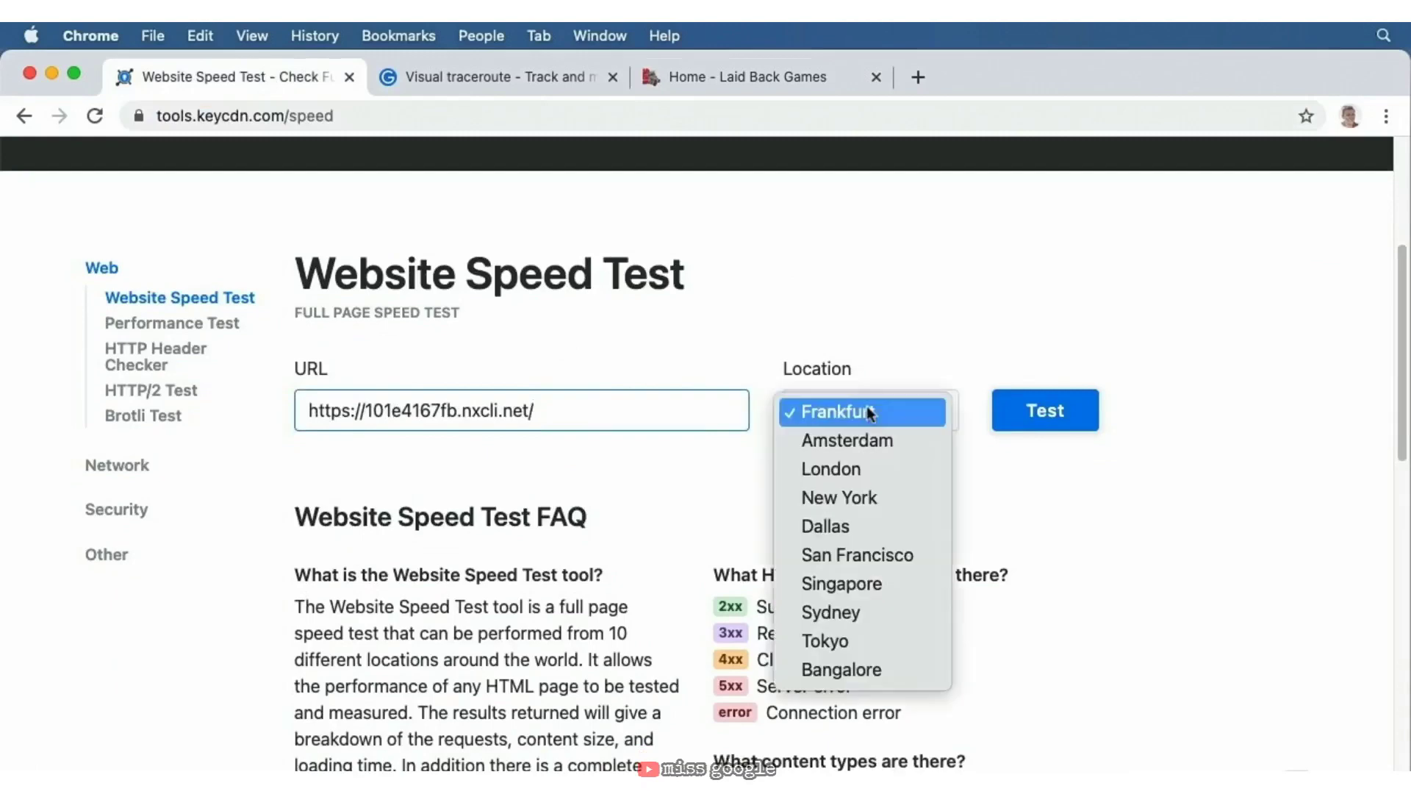
{"action": "left_click", "coordinate": [835, 500]}
{"action": "left_click", "coordinate": [1016, 413]}
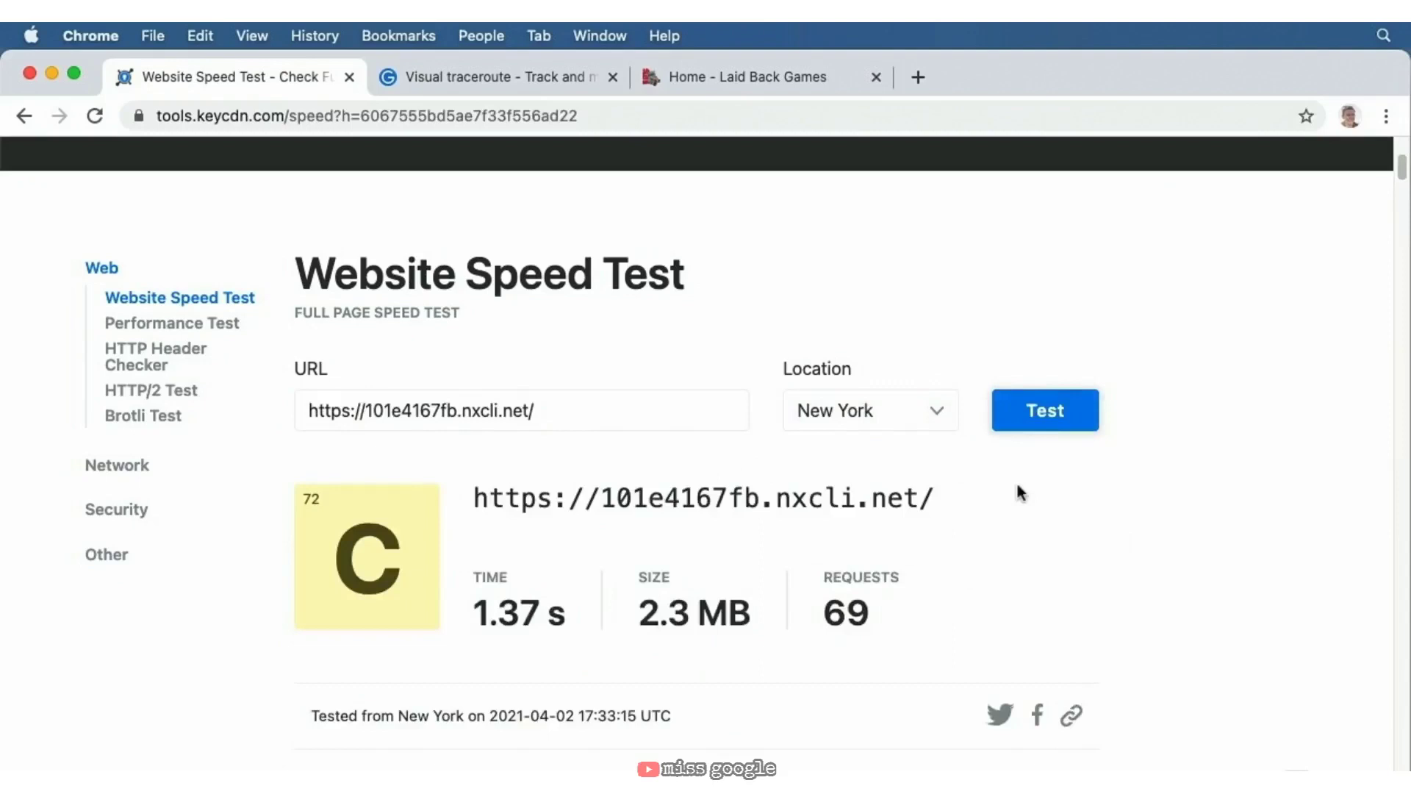
- Run the speed test for the same site from London
{"action": "left_click", "coordinate": [857, 412]}
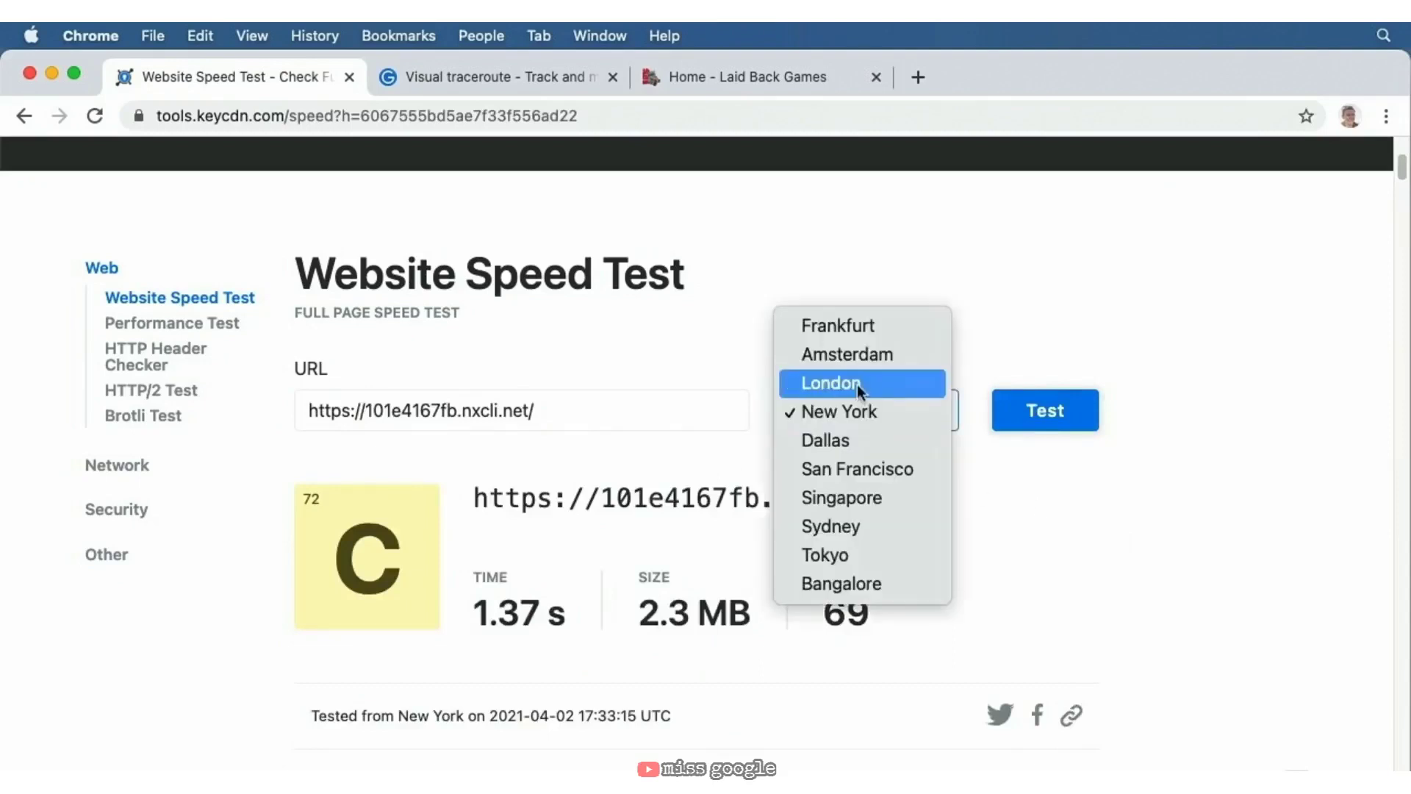
{"action": "left_click", "coordinate": [858, 384]}
{"action": "left_click", "coordinate": [1034, 412]}
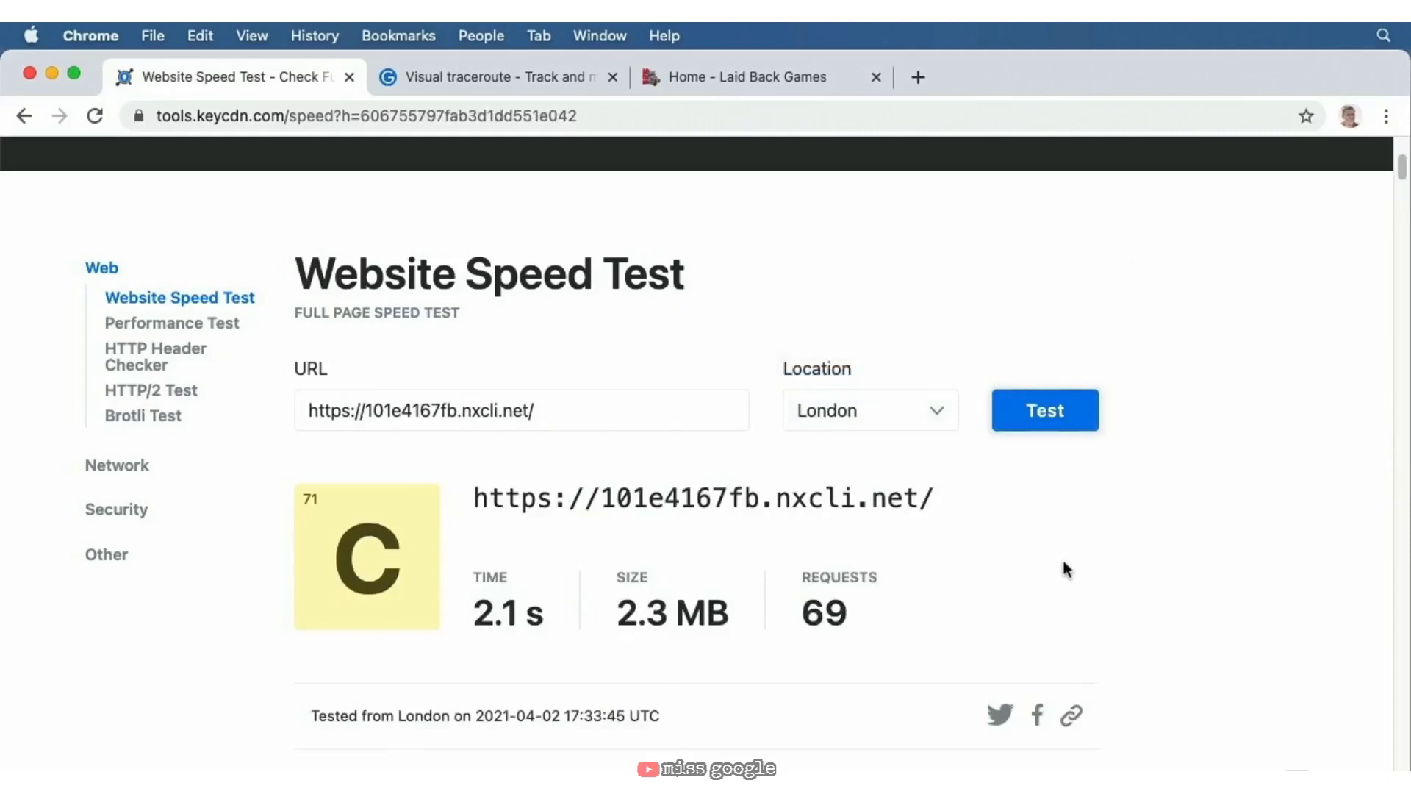
- Repeat the site's speed test with Bangalore as the test location
{"action": "left_click", "coordinate": [858, 397]}
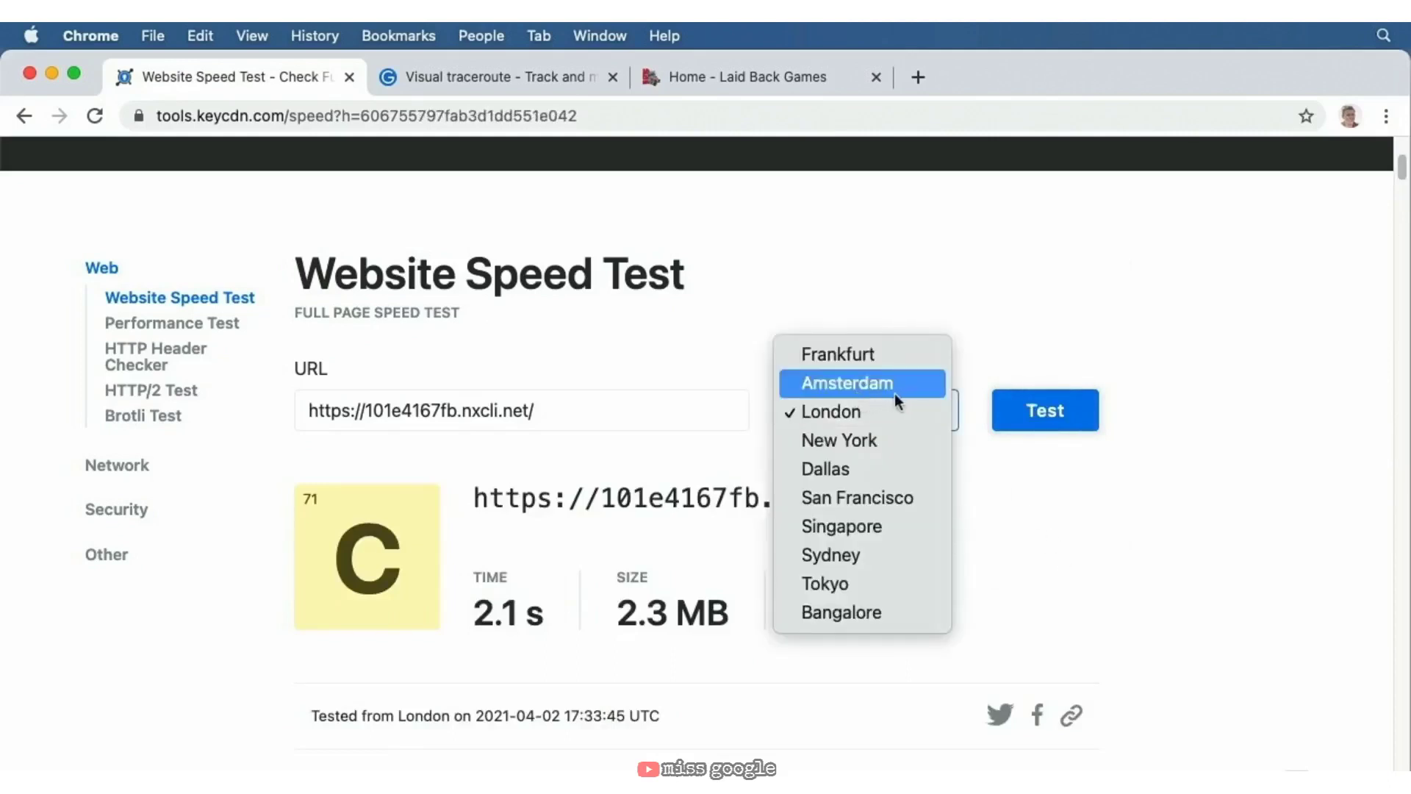
{"action": "left_click", "coordinate": [853, 616]}
{"action": "left_click", "coordinate": [1041, 425]}
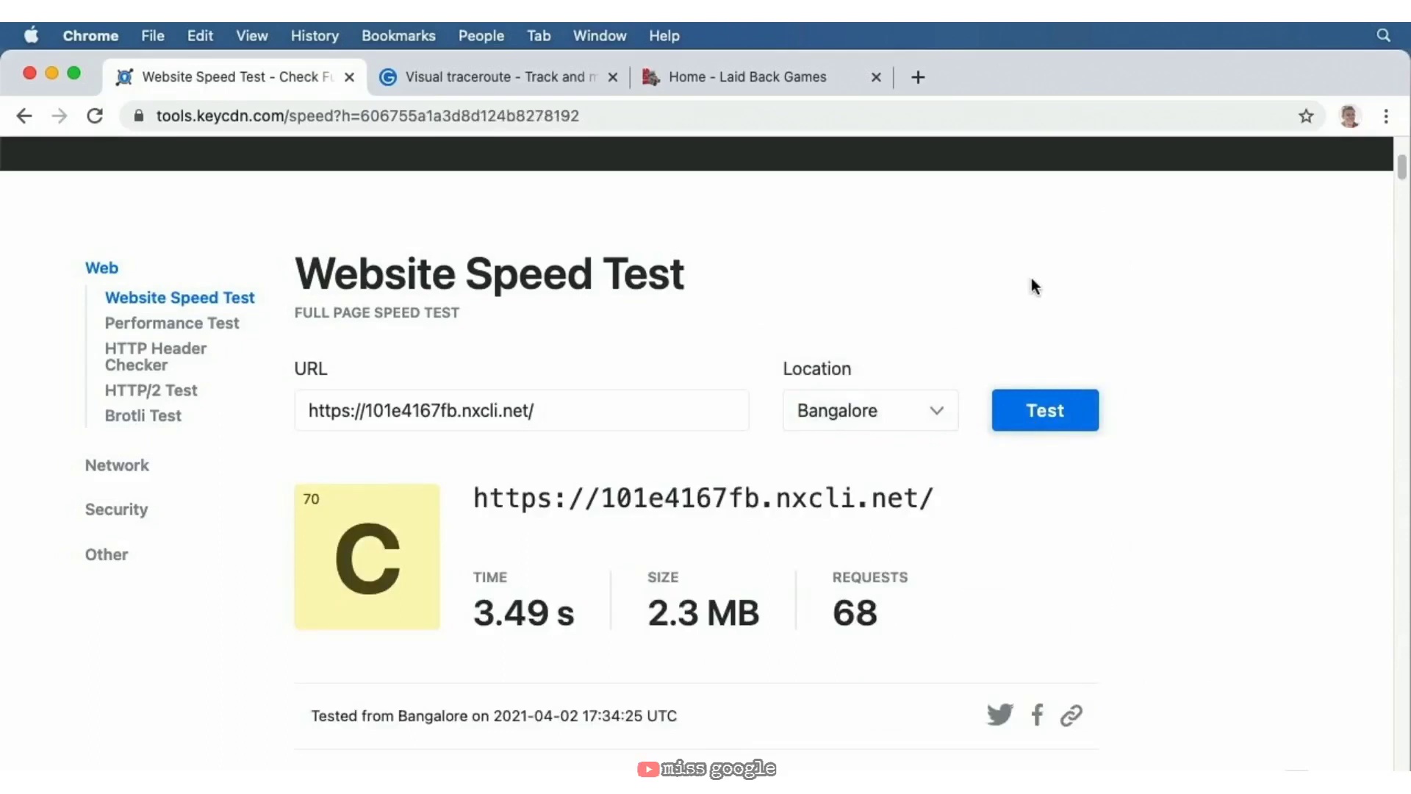
- Test the site's loading speed again with the location set to Tokyo
{"action": "left_click", "coordinate": [876, 409]}
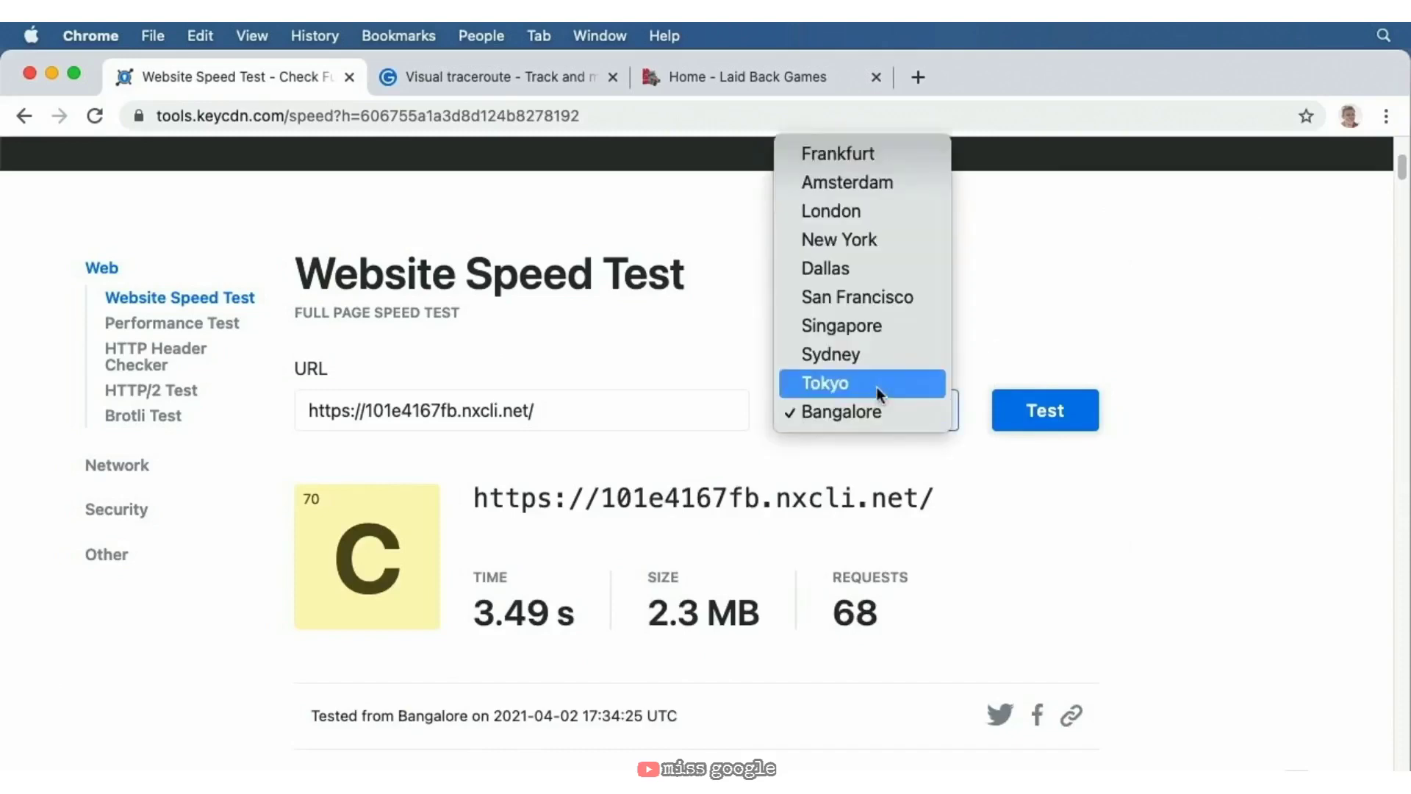
{"action": "left_click", "coordinate": [875, 385]}
{"action": "left_click", "coordinate": [1051, 405]}
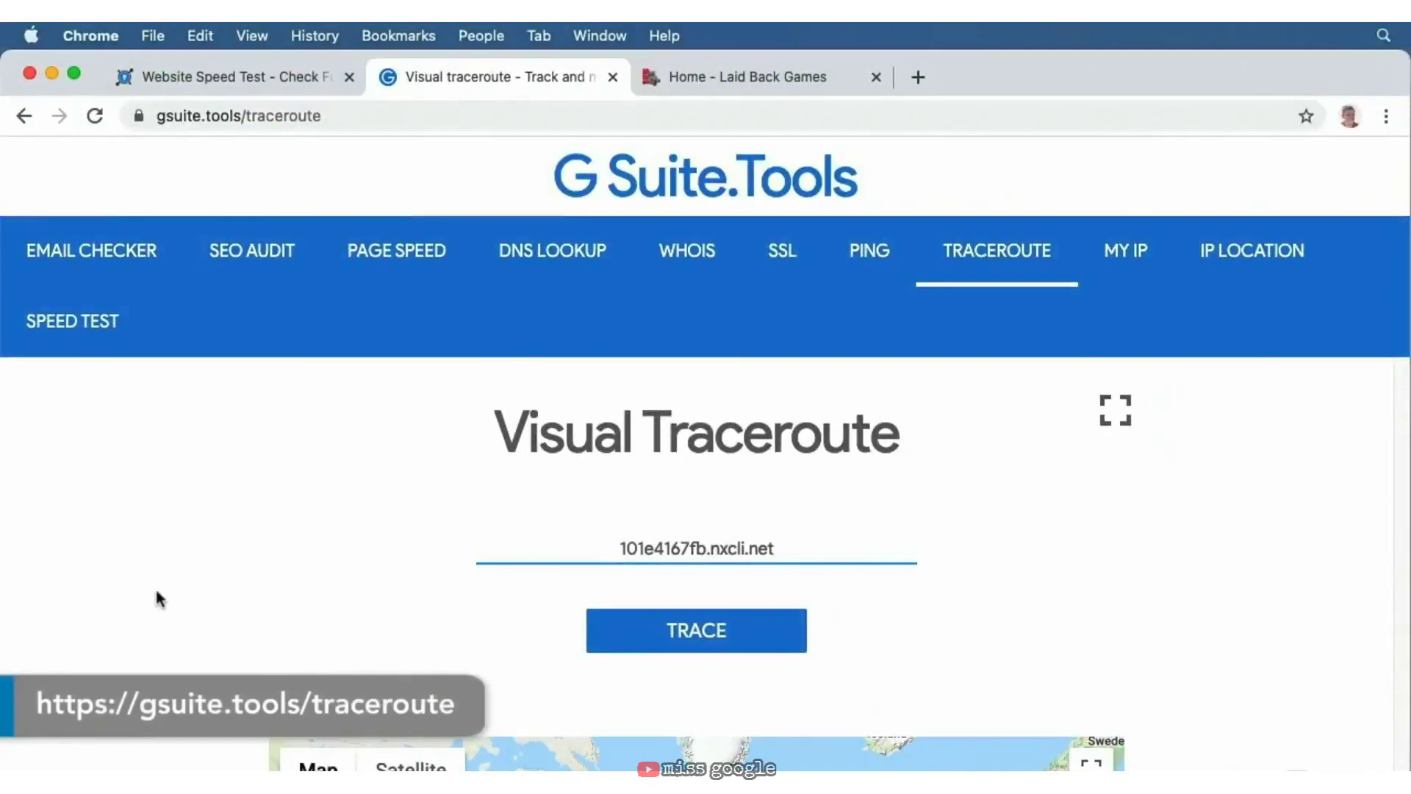
- Examine the visual traceroute of 101e4167fb.nxcli.net, including the route map and the table of hops with their response times
{"action": "scroll", "coordinate": [126, 615], "scroll_direction": "down", "scroll_amount": 3}
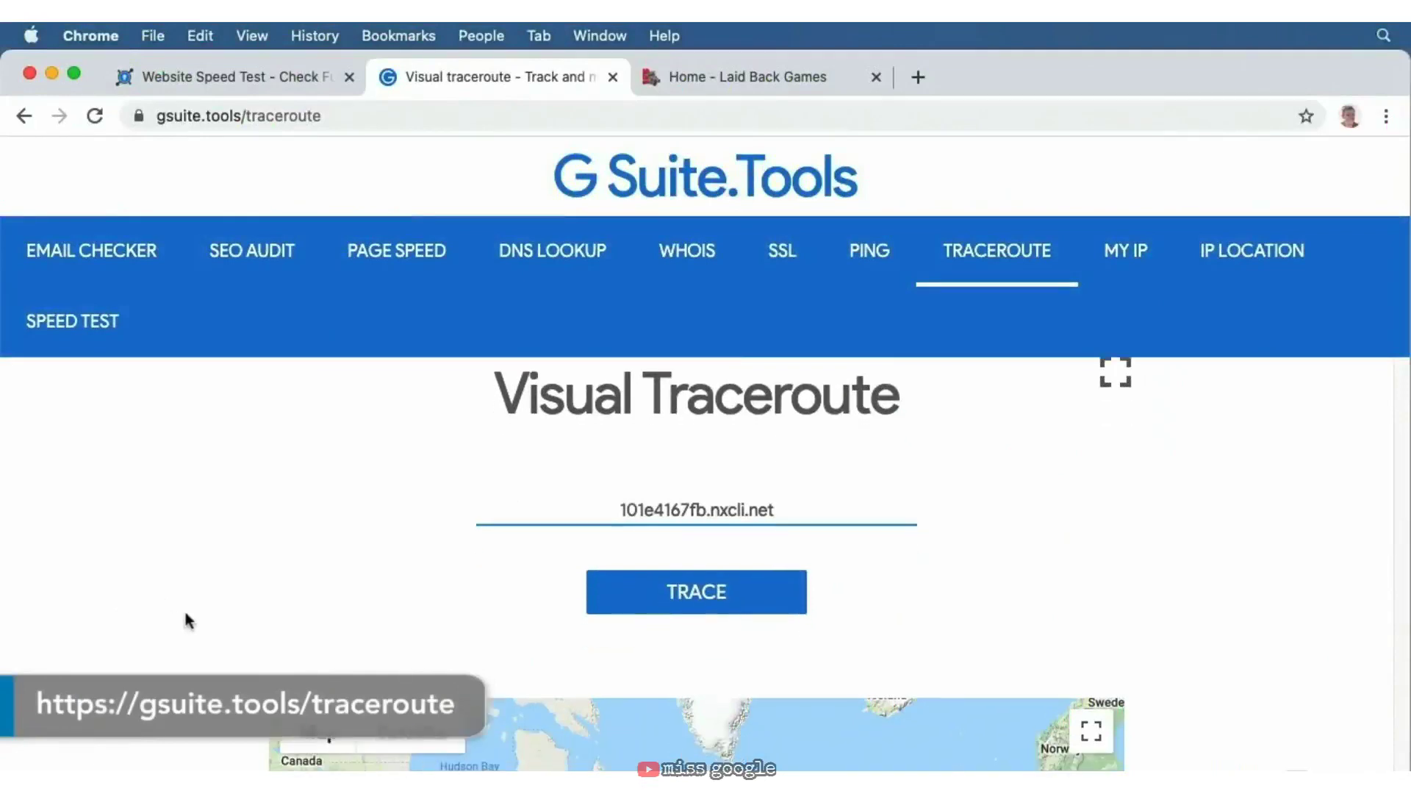
{"action": "scroll", "coordinate": [185, 614], "scroll_direction": "down", "scroll_amount": 4}
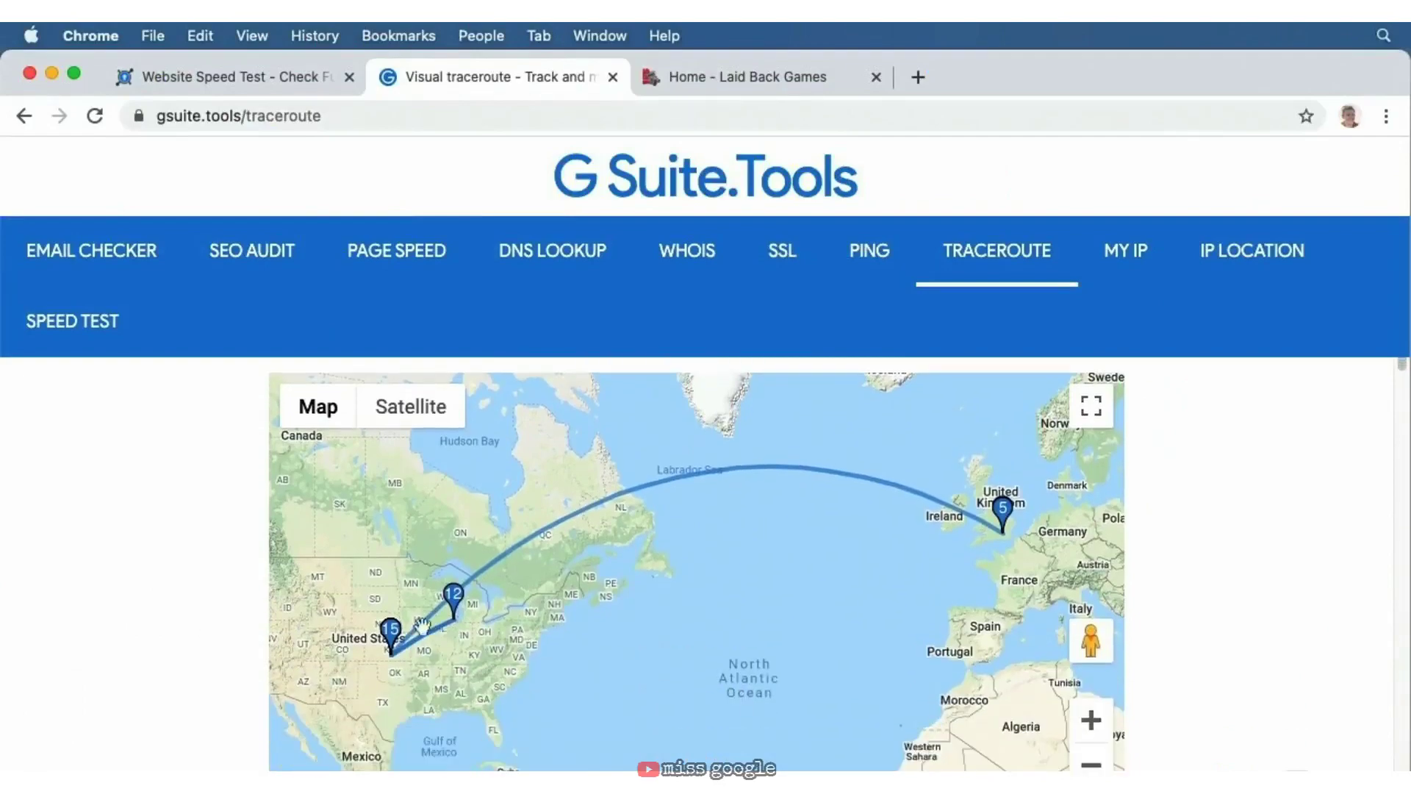
{"action": "scroll", "coordinate": [398, 648], "scroll_direction": "down", "scroll_amount": 2}
{"action": "scroll", "coordinate": [398, 647], "scroll_direction": "down", "scroll_amount": 1}
{"action": "scroll", "coordinate": [189, 659], "scroll_direction": "down", "scroll_amount": 6}
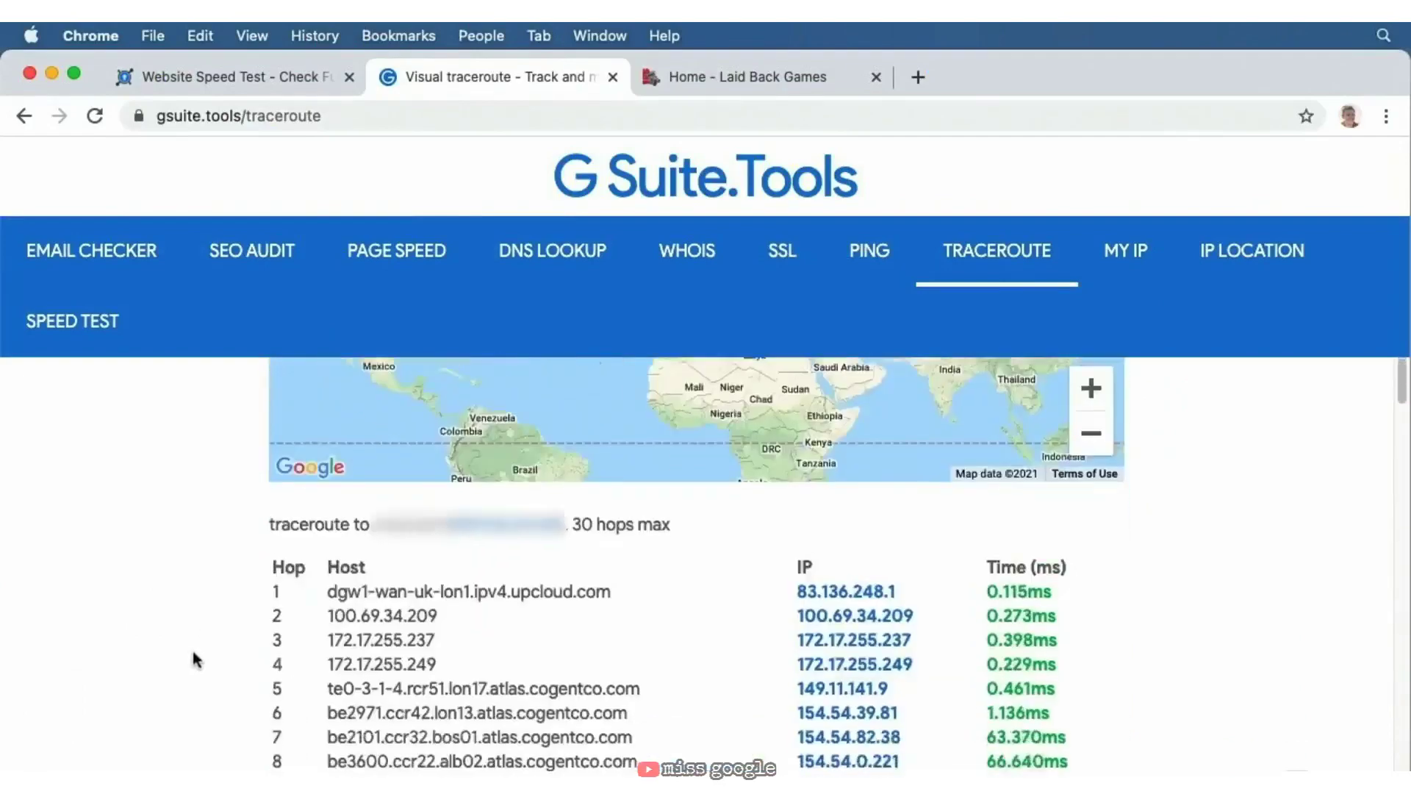
{"action": "scroll", "coordinate": [194, 654], "scroll_direction": "up", "scroll_amount": 5}
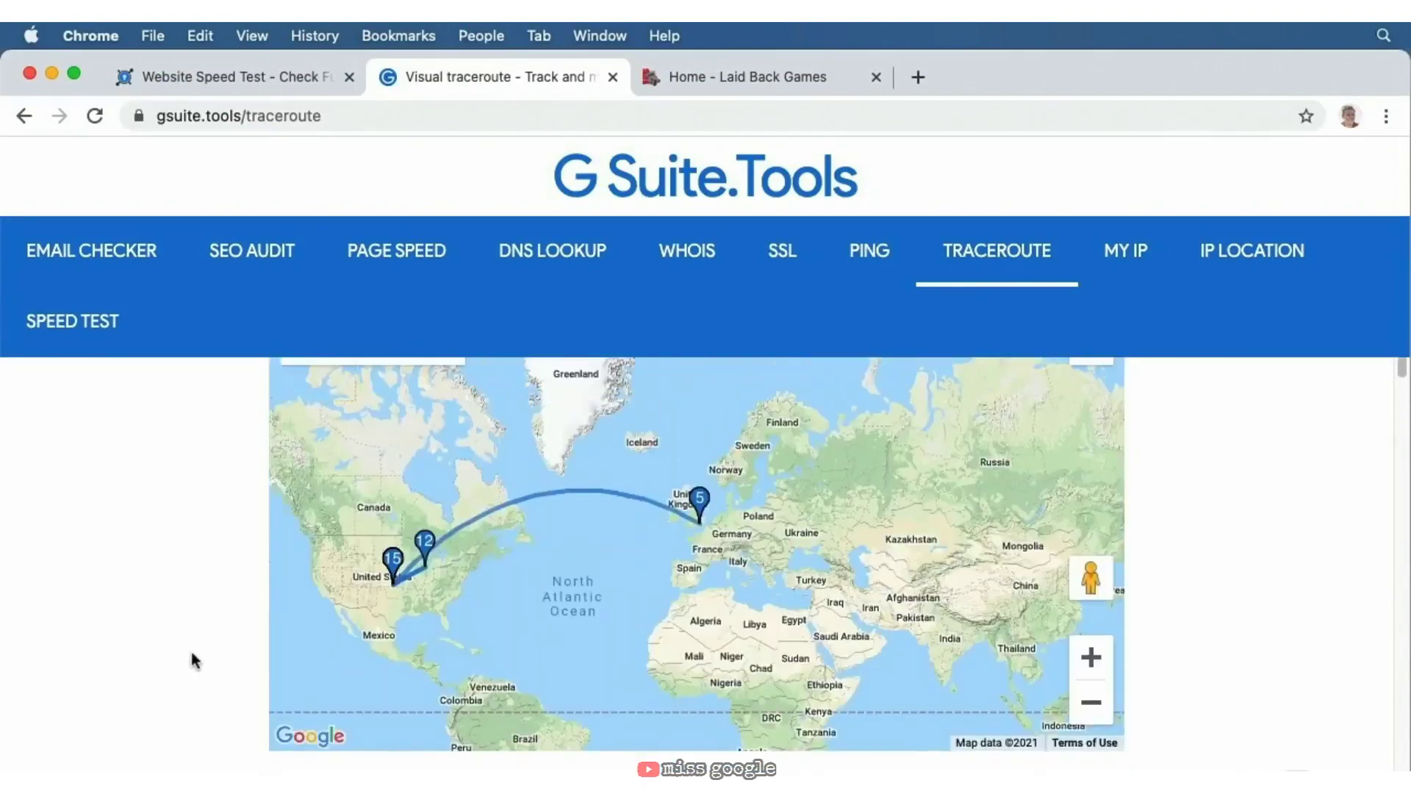
{"action": "scroll", "coordinate": [194, 660], "scroll_direction": "up", "scroll_amount": 2}
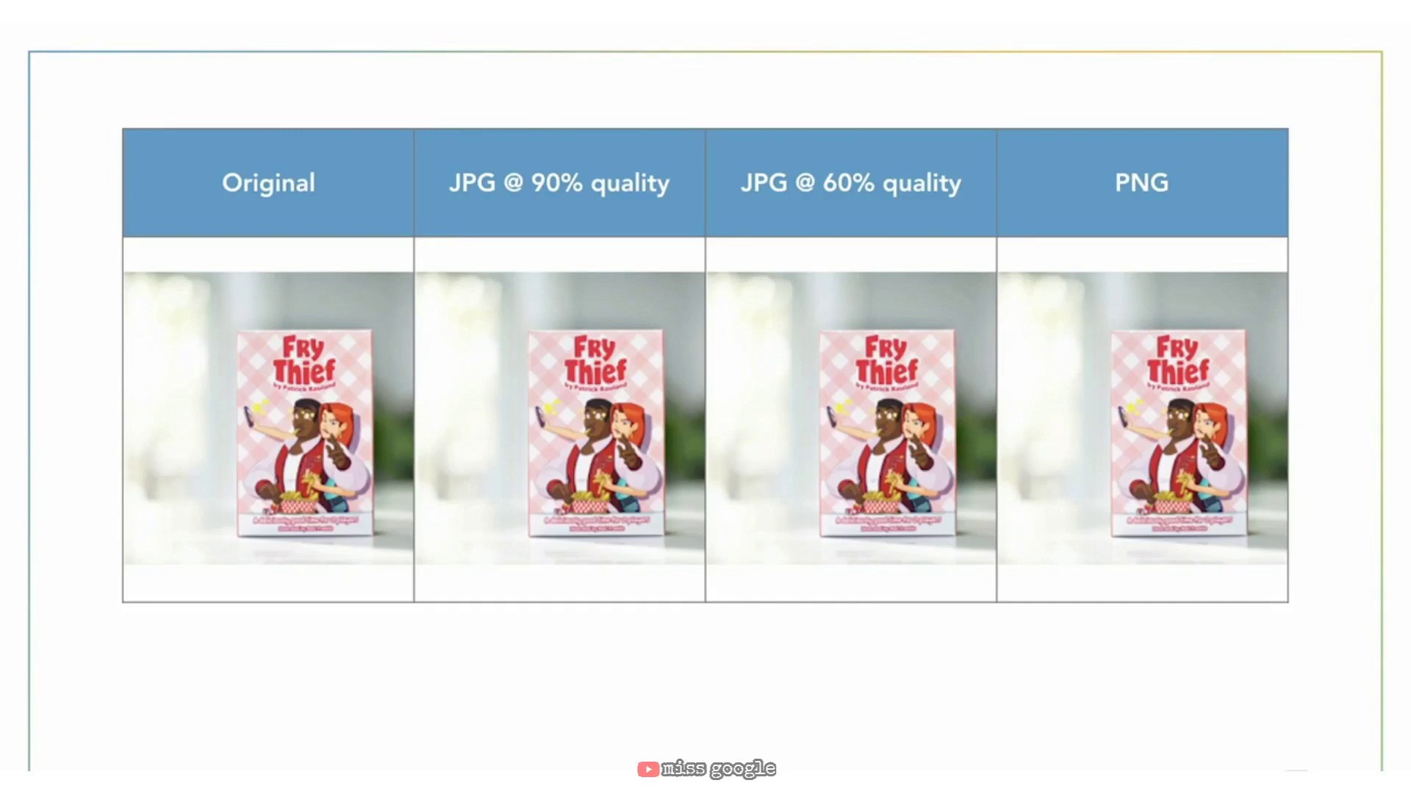
{"action": "key", "text": "Right"}
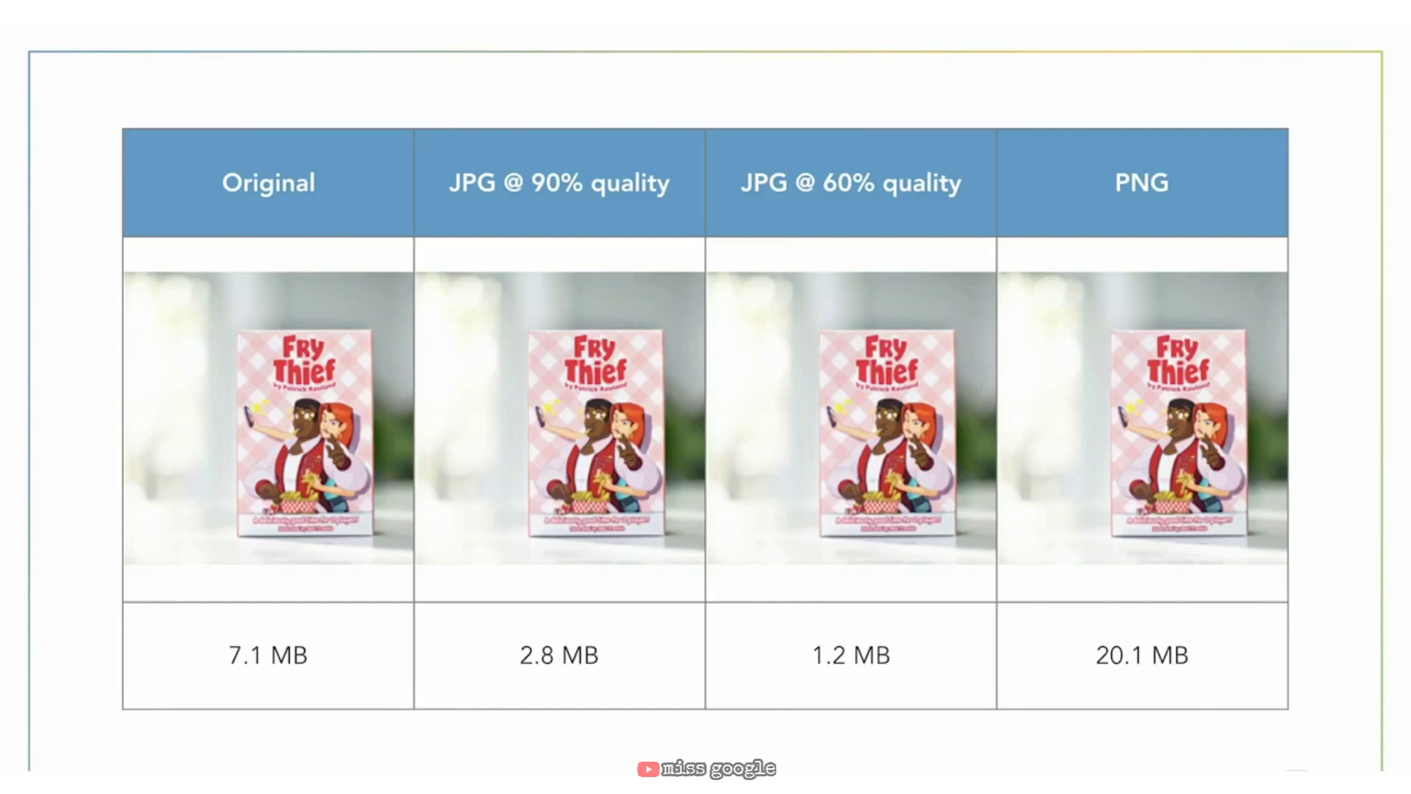
{"action": "key", "text": "Right"}
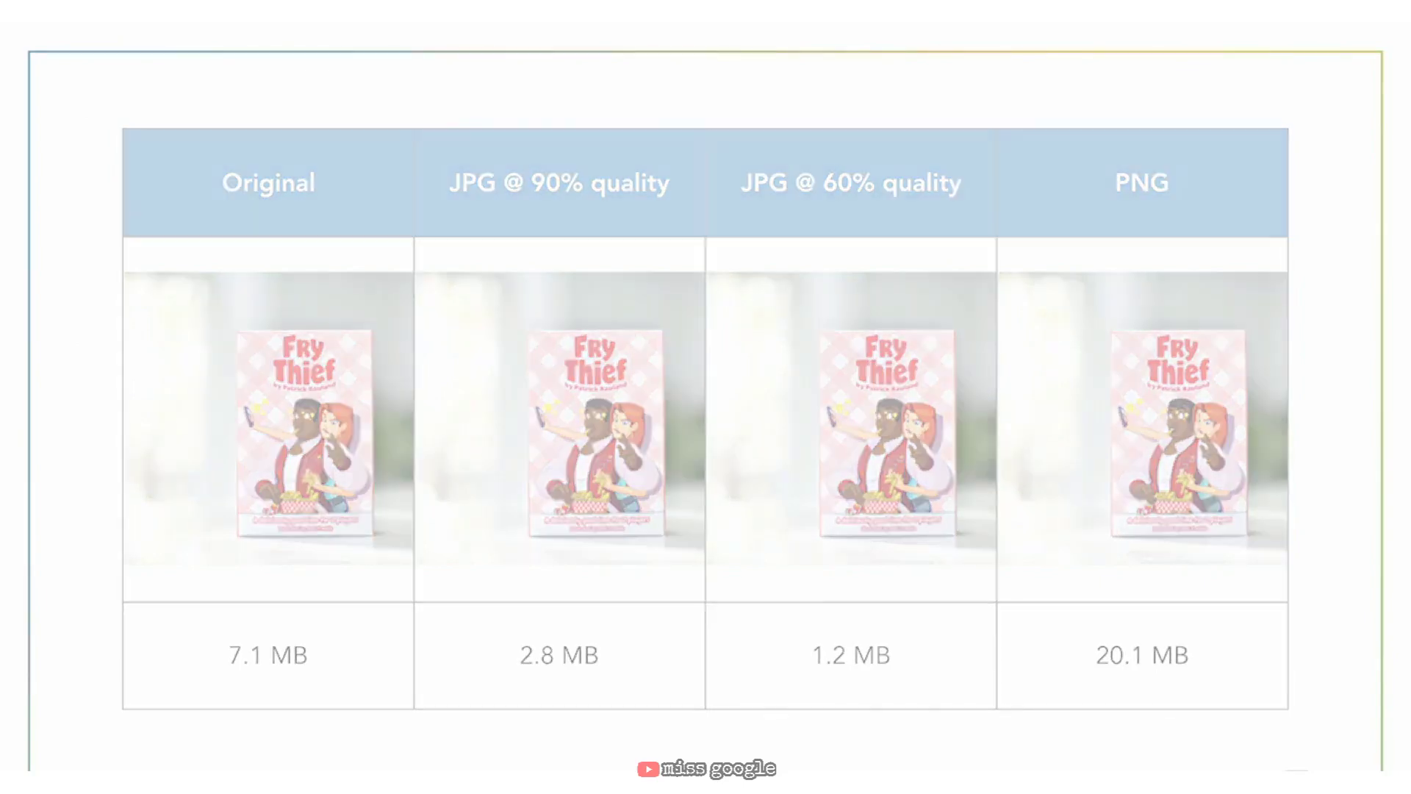
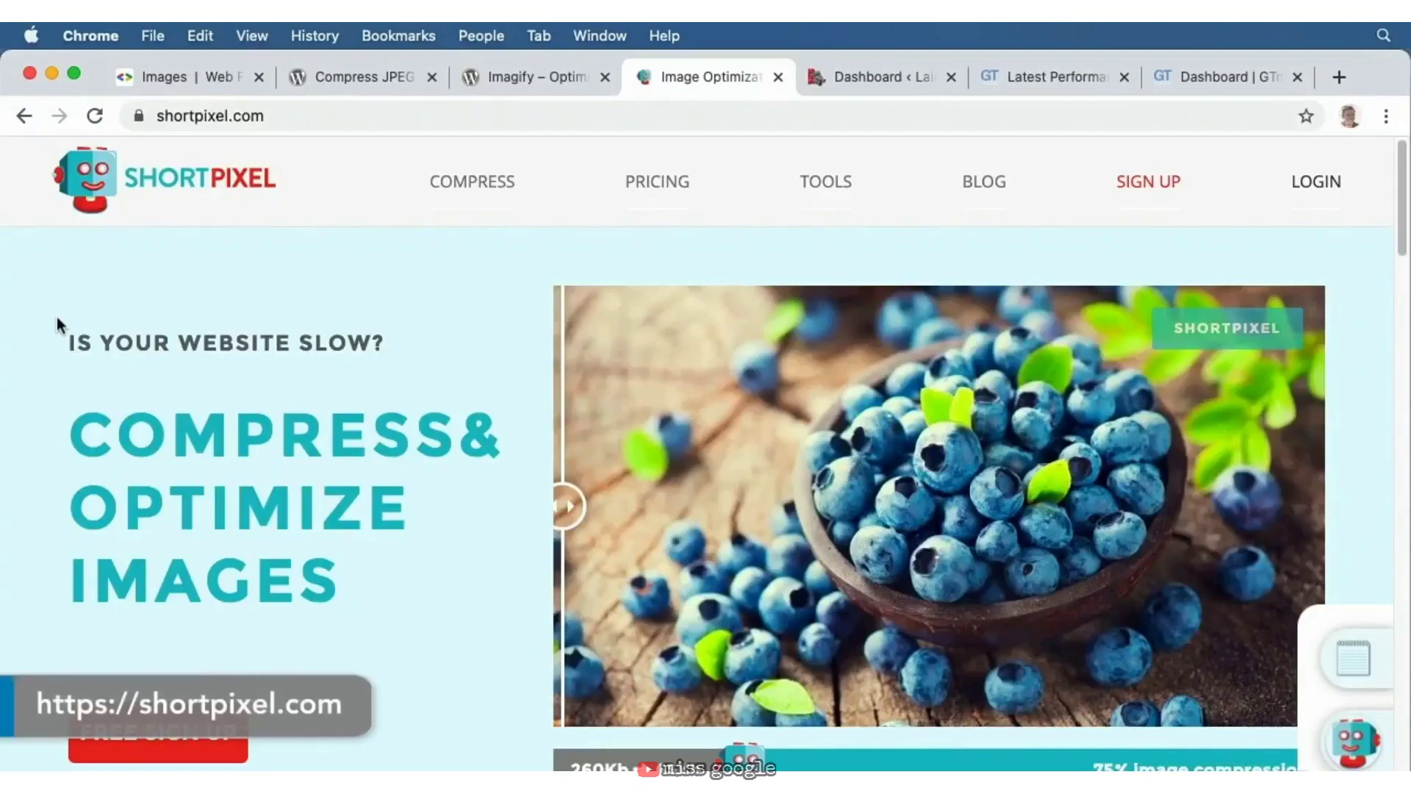
- In the Laid Back Games WordPress admin, search the plugin directory for shortpixel, then install and activate ShortPixel Image Optimizer
{"action": "left_click", "coordinate": [875, 76]}
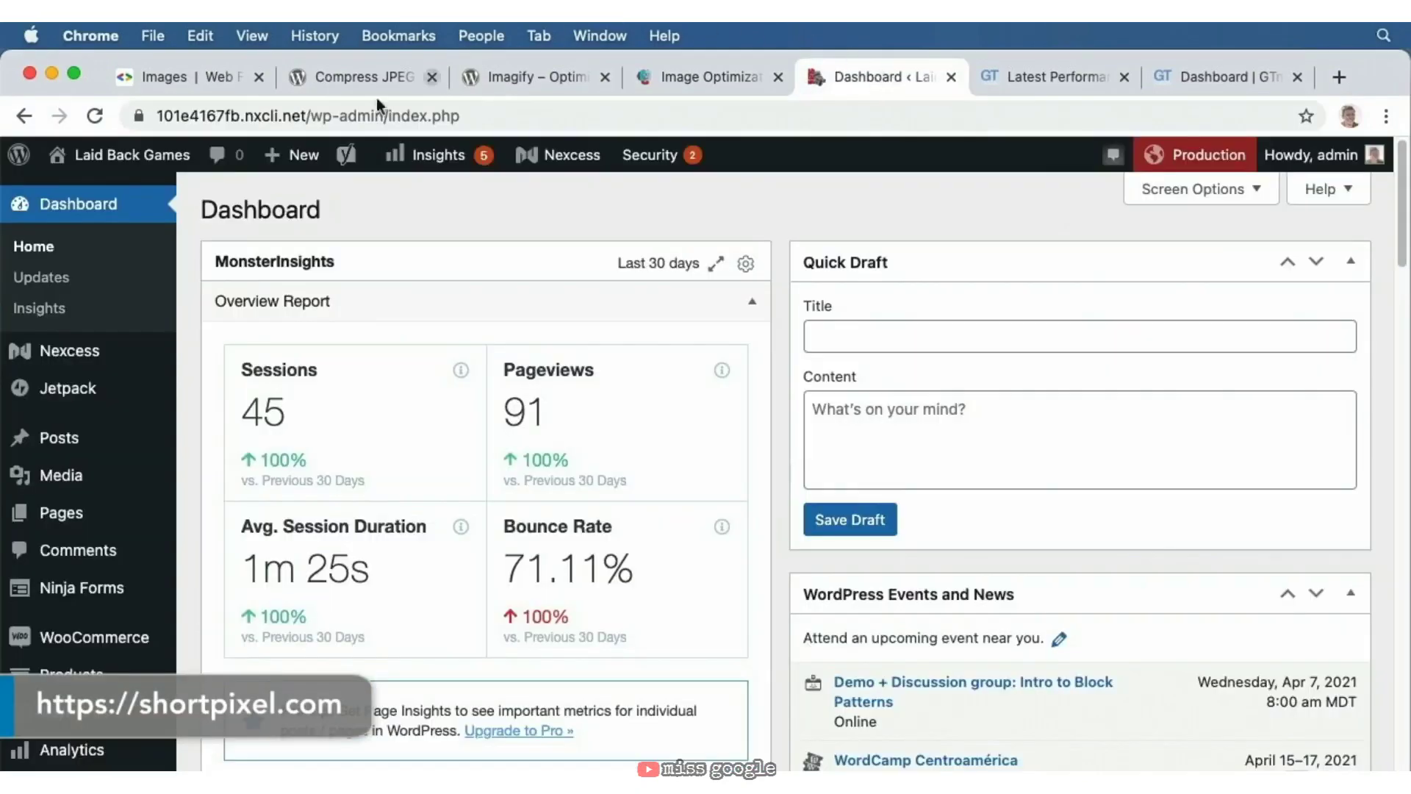
{"action": "mouse_move", "coordinate": [73, 749]}
{"action": "scroll", "coordinate": [93, 749], "scroll_direction": "down", "scroll_amount": 2}
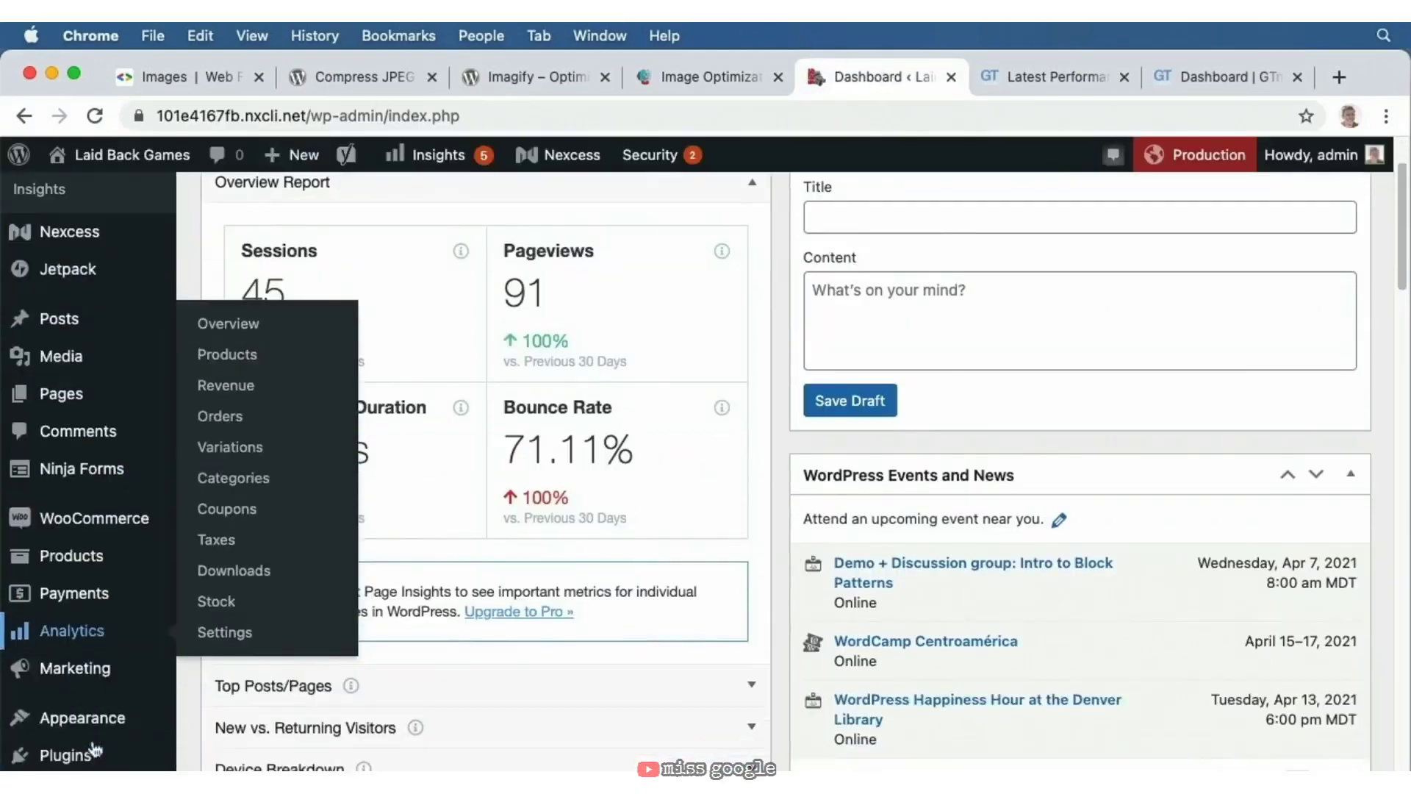
{"action": "left_click", "coordinate": [213, 750]}
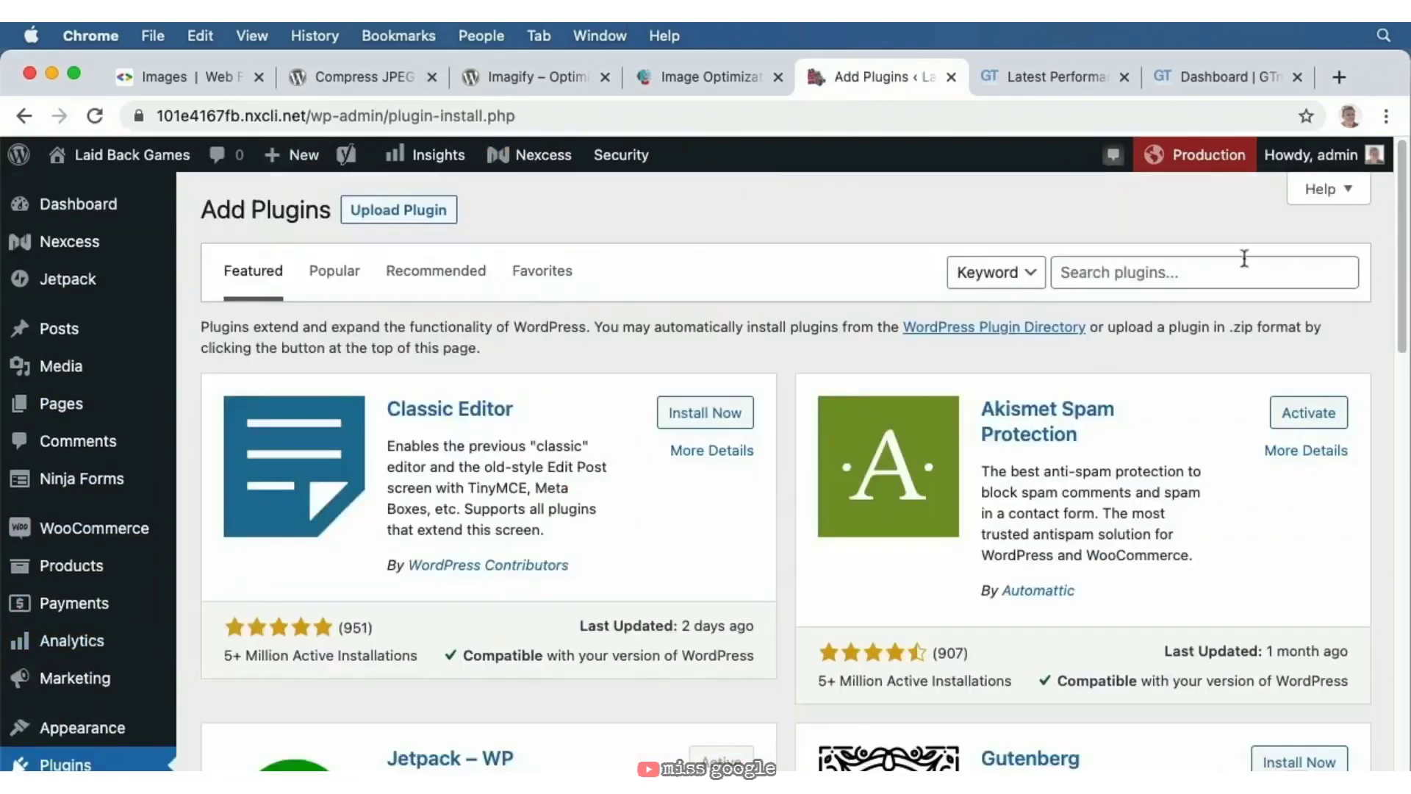
{"action": "left_click", "coordinate": [1215, 276]}
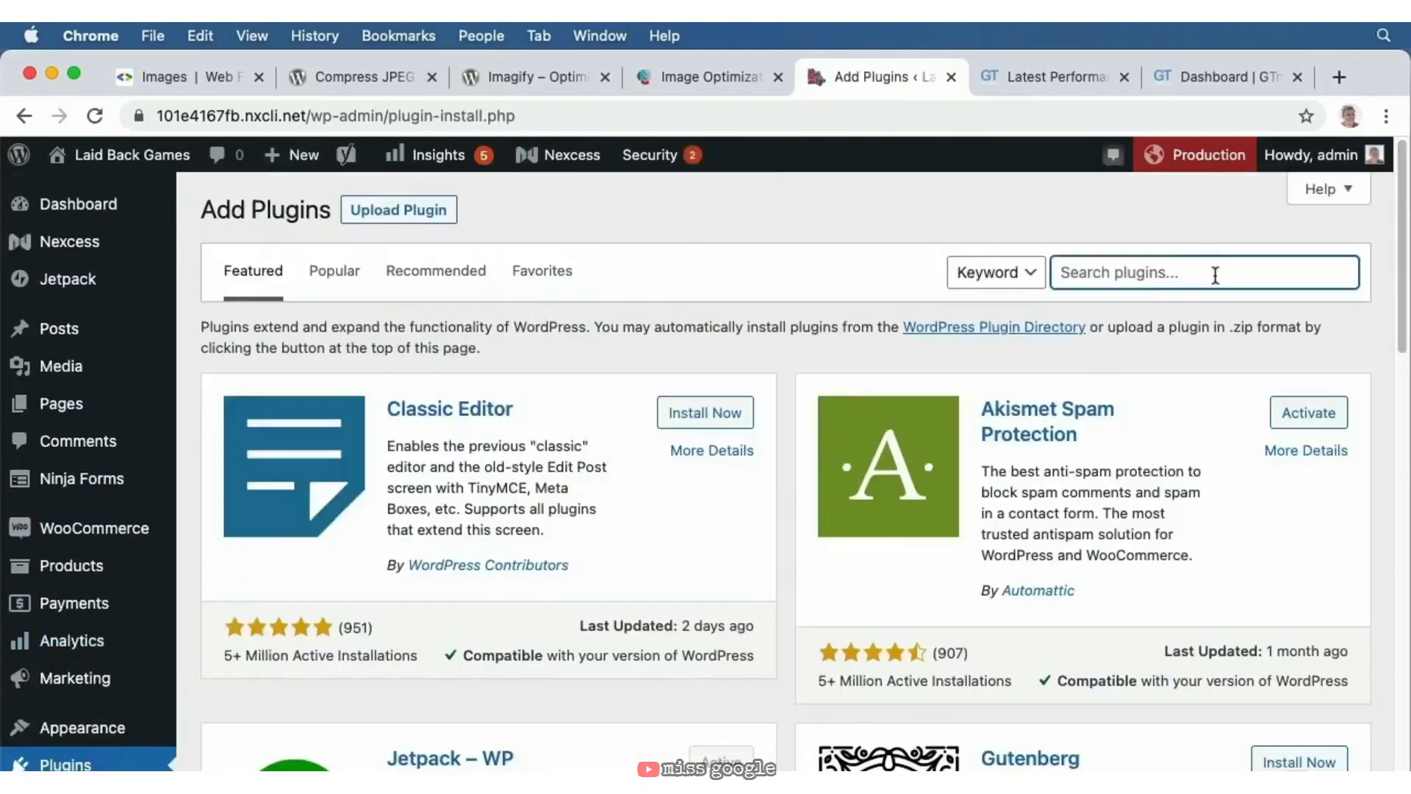
{"action": "type", "text": "shortpixel"}
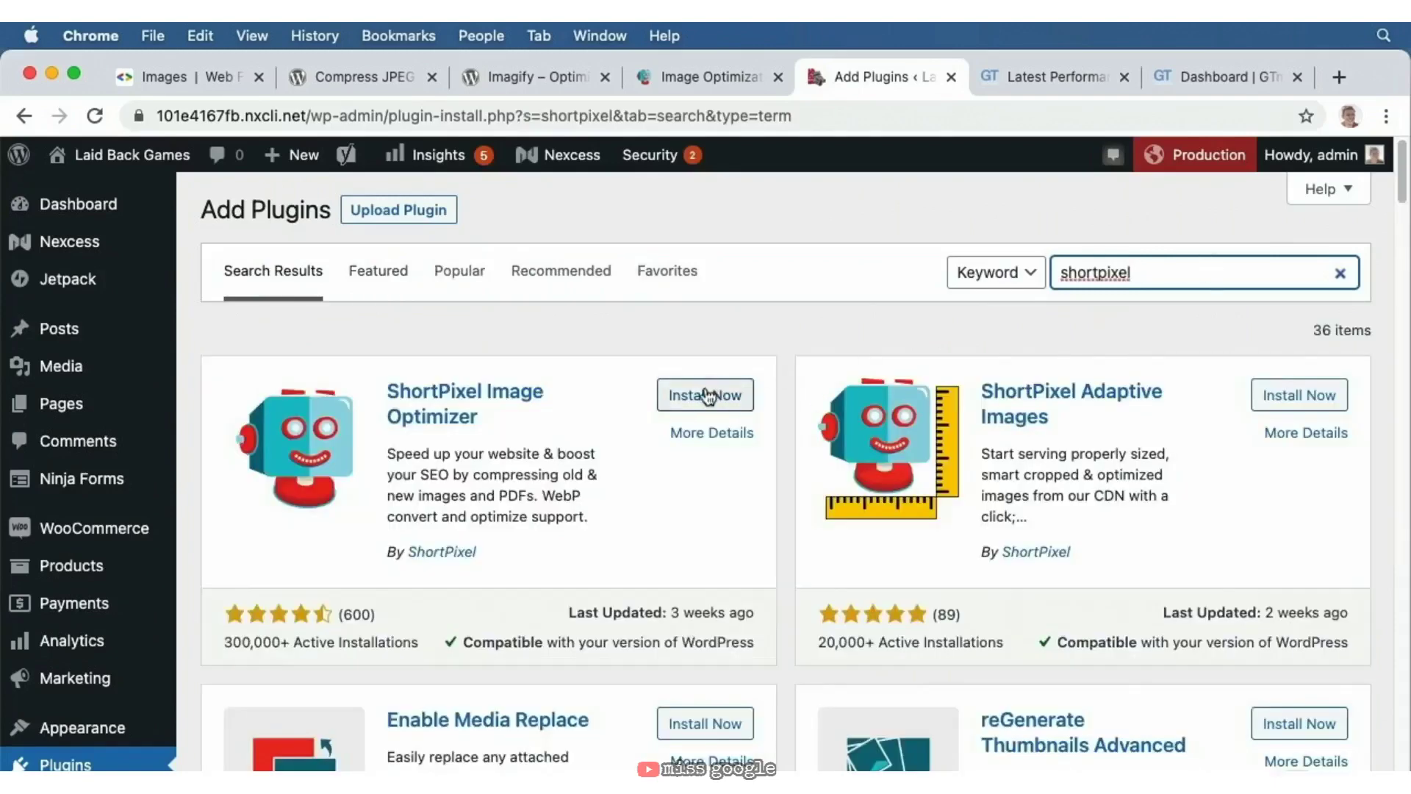
{"action": "left_click", "coordinate": [708, 397]}
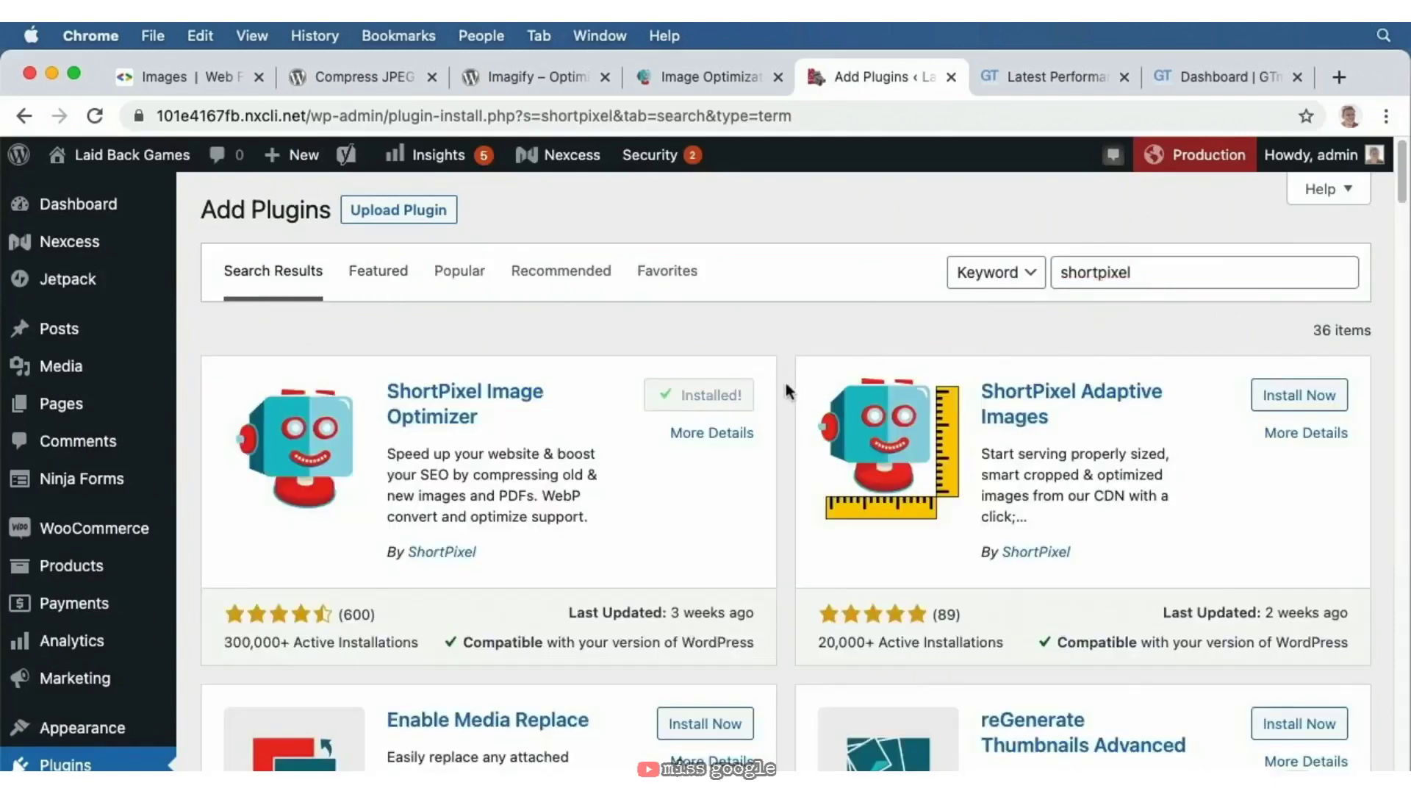
{"action": "left_click", "coordinate": [714, 394]}
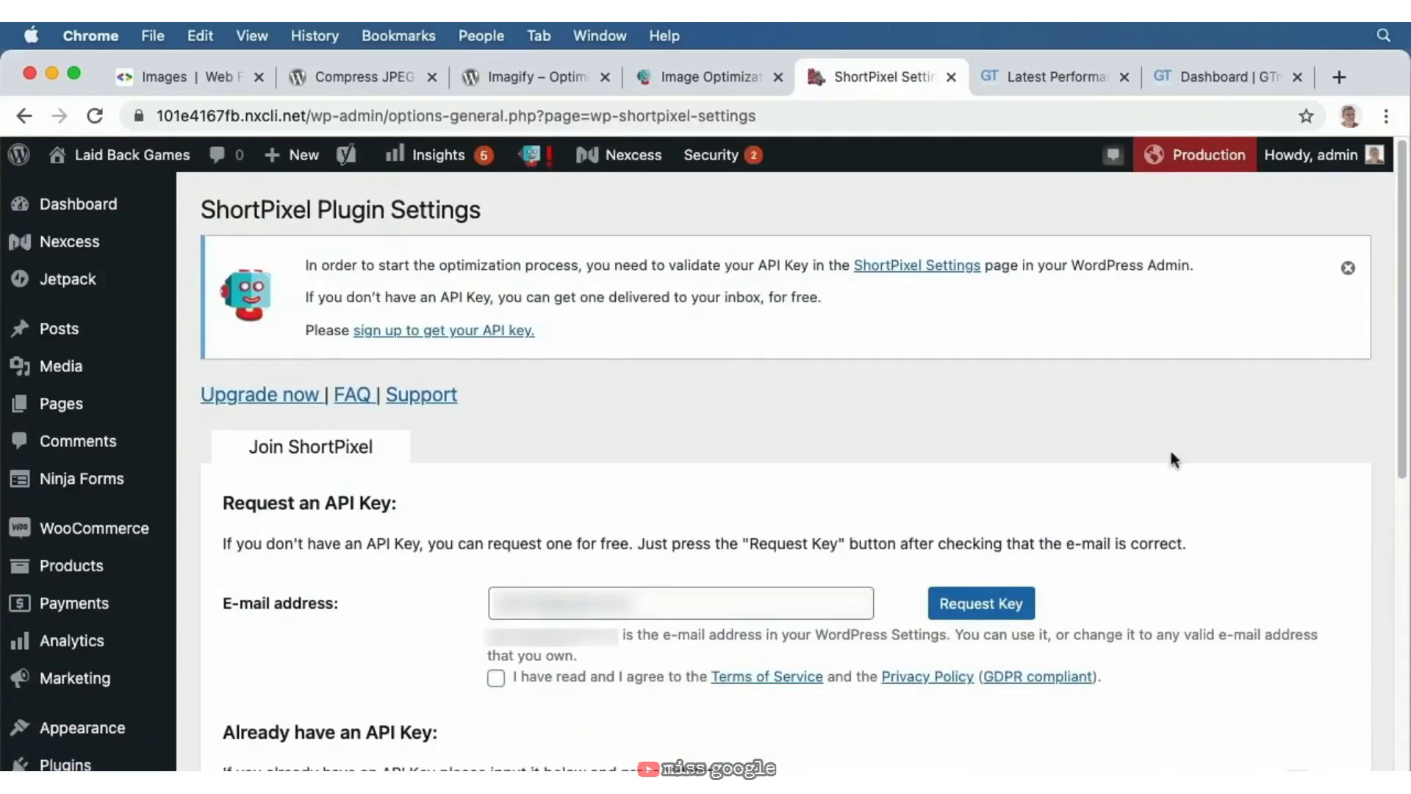
- Enter the existing ShortPixel API key in the plugin settings and validate it
{"action": "scroll", "coordinate": [1169, 447], "scroll_direction": "down", "scroll_amount": 5}
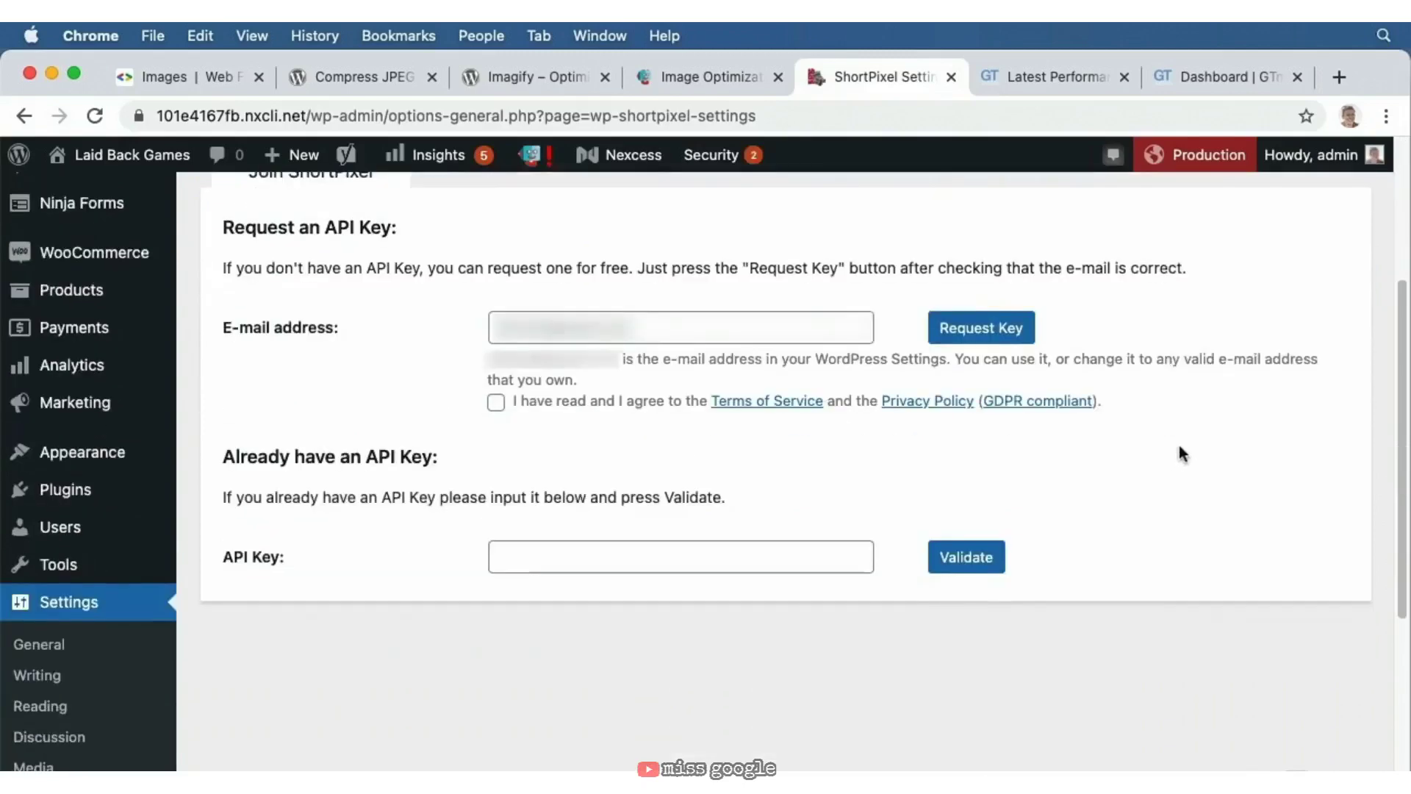
{"action": "left_click", "coordinate": [554, 570]}
{"action": "key", "text": "super+v"}
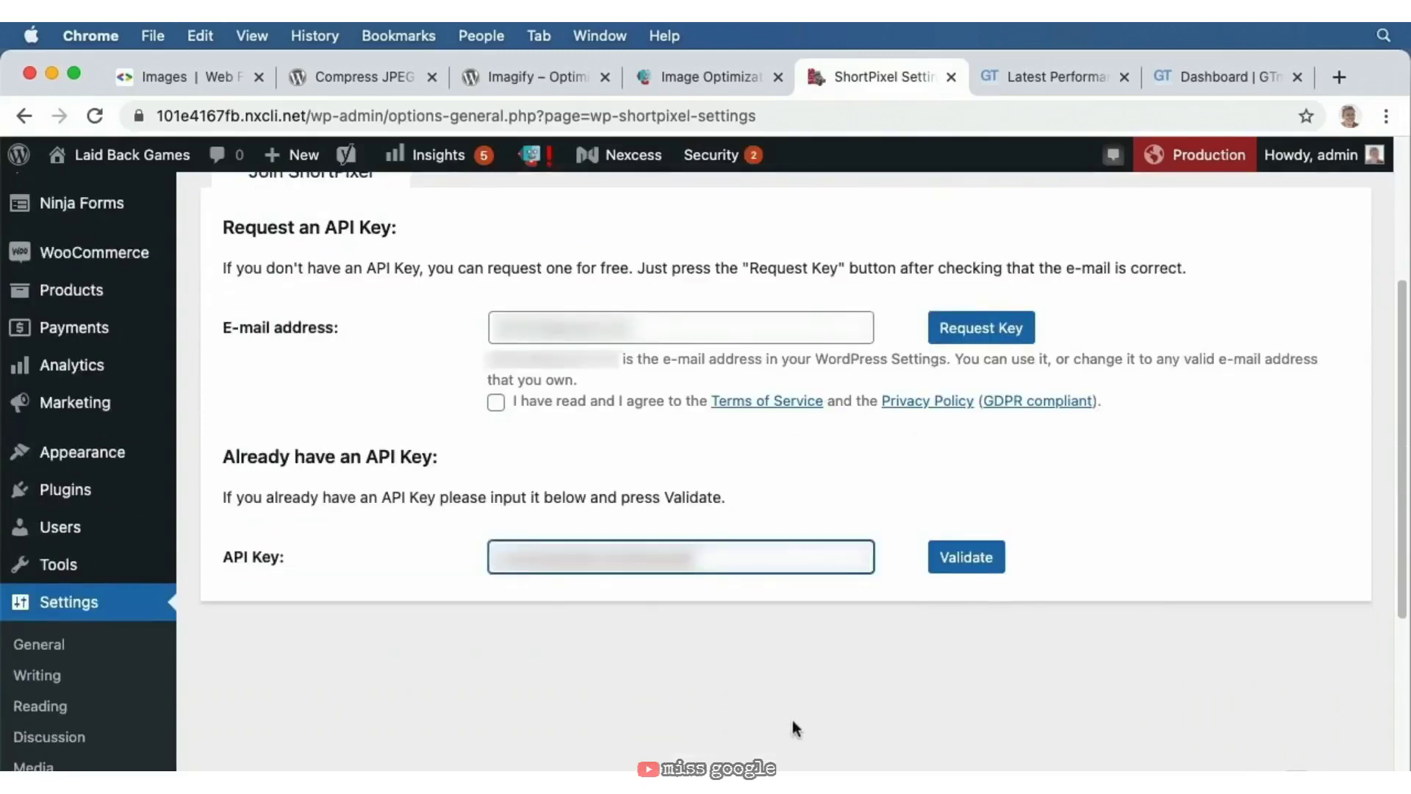
{"action": "left_click", "coordinate": [792, 728]}
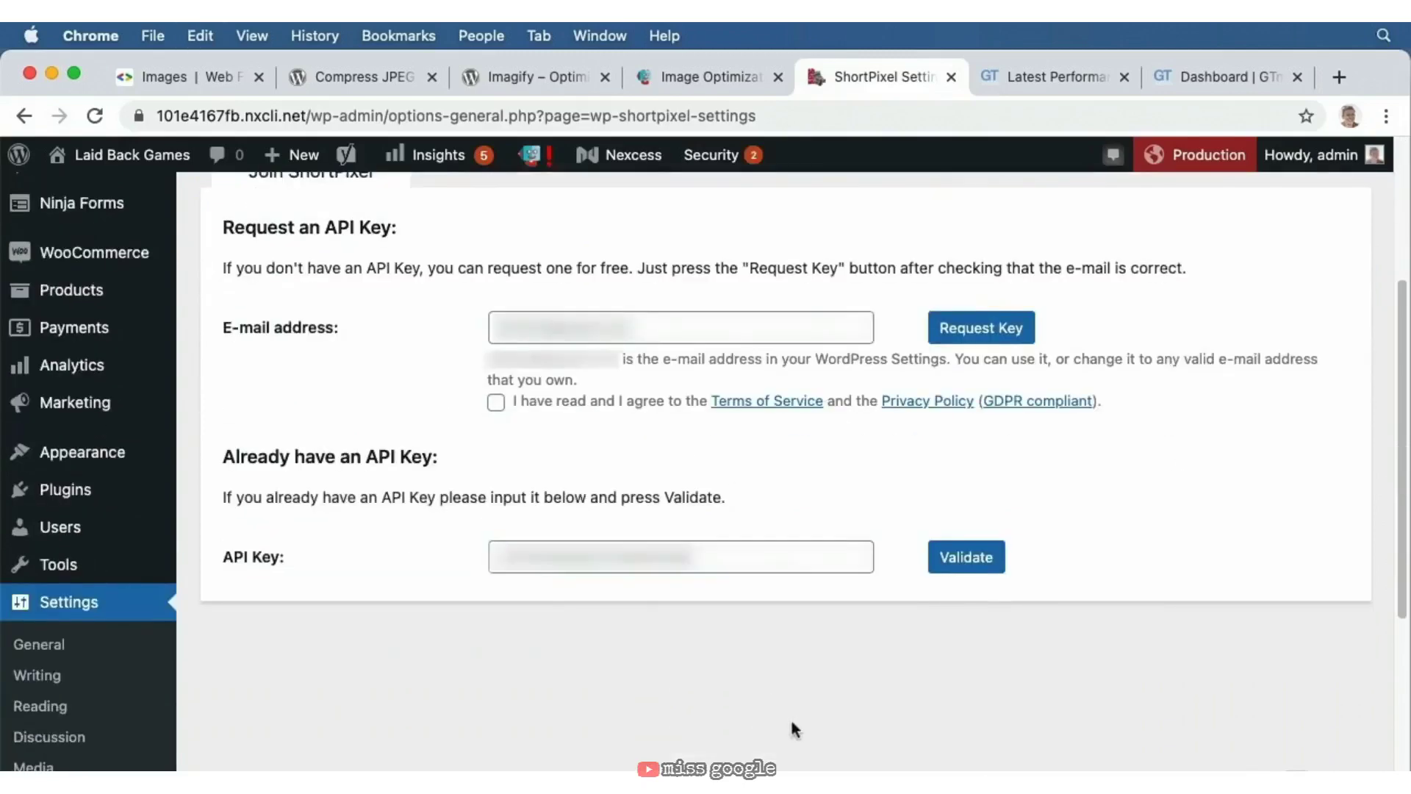
{"action": "left_click", "coordinate": [947, 566]}
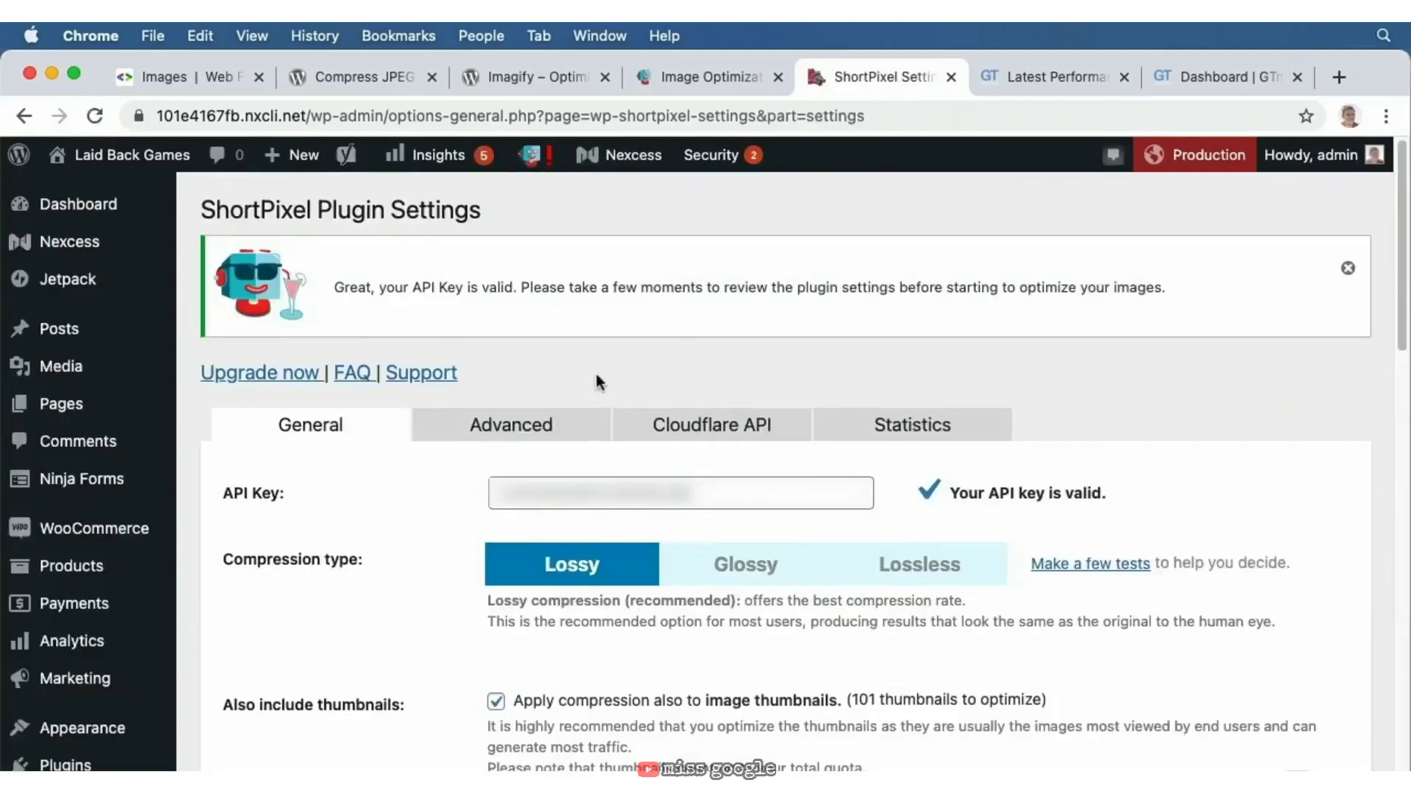
- Save the ShortPixel settings and start bulk-optimizing the media library, also creating WebP versions of the images
{"action": "scroll", "coordinate": [599, 382], "scroll_direction": "down", "scroll_amount": 5}
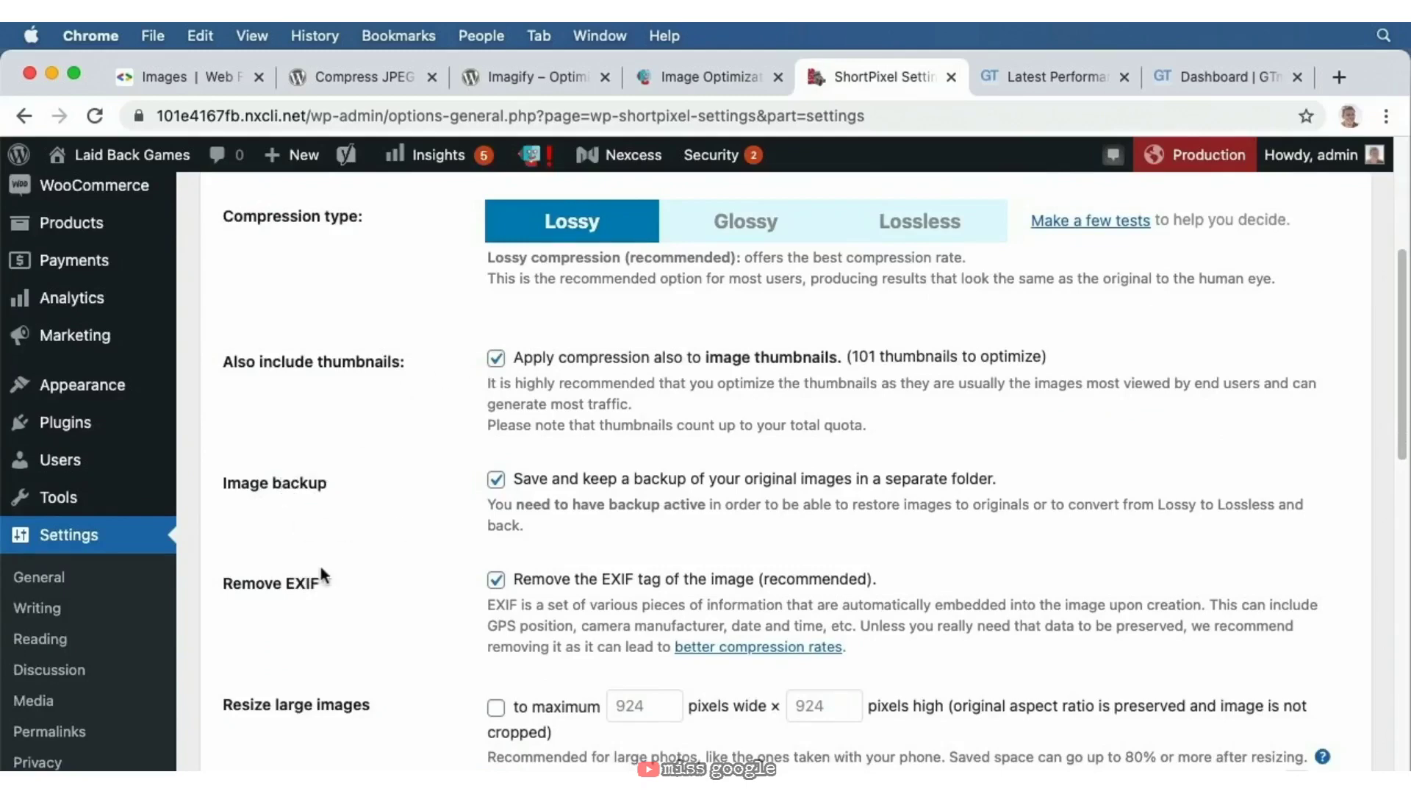
{"action": "scroll", "coordinate": [319, 563], "scroll_direction": "down", "scroll_amount": 3}
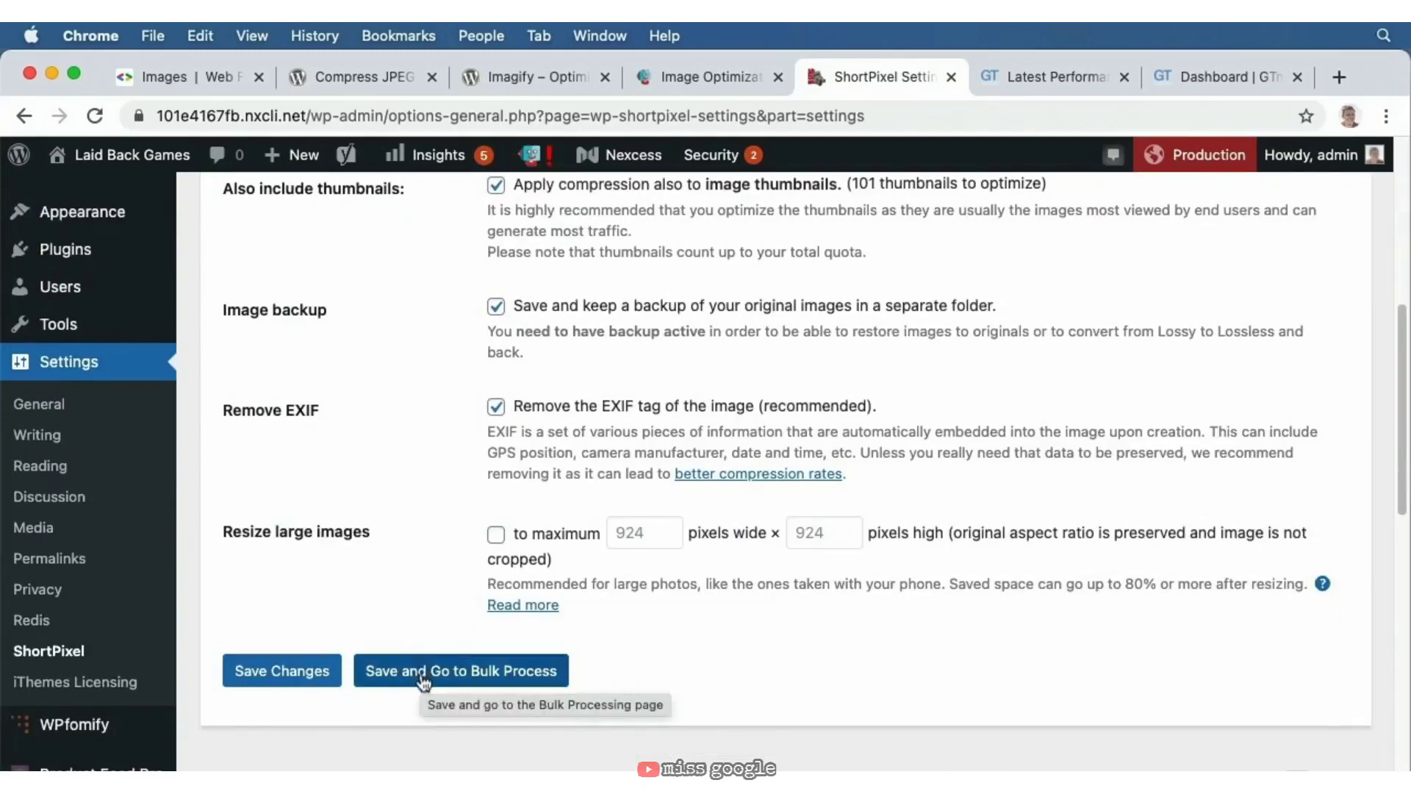
{"action": "left_click", "coordinate": [424, 680]}
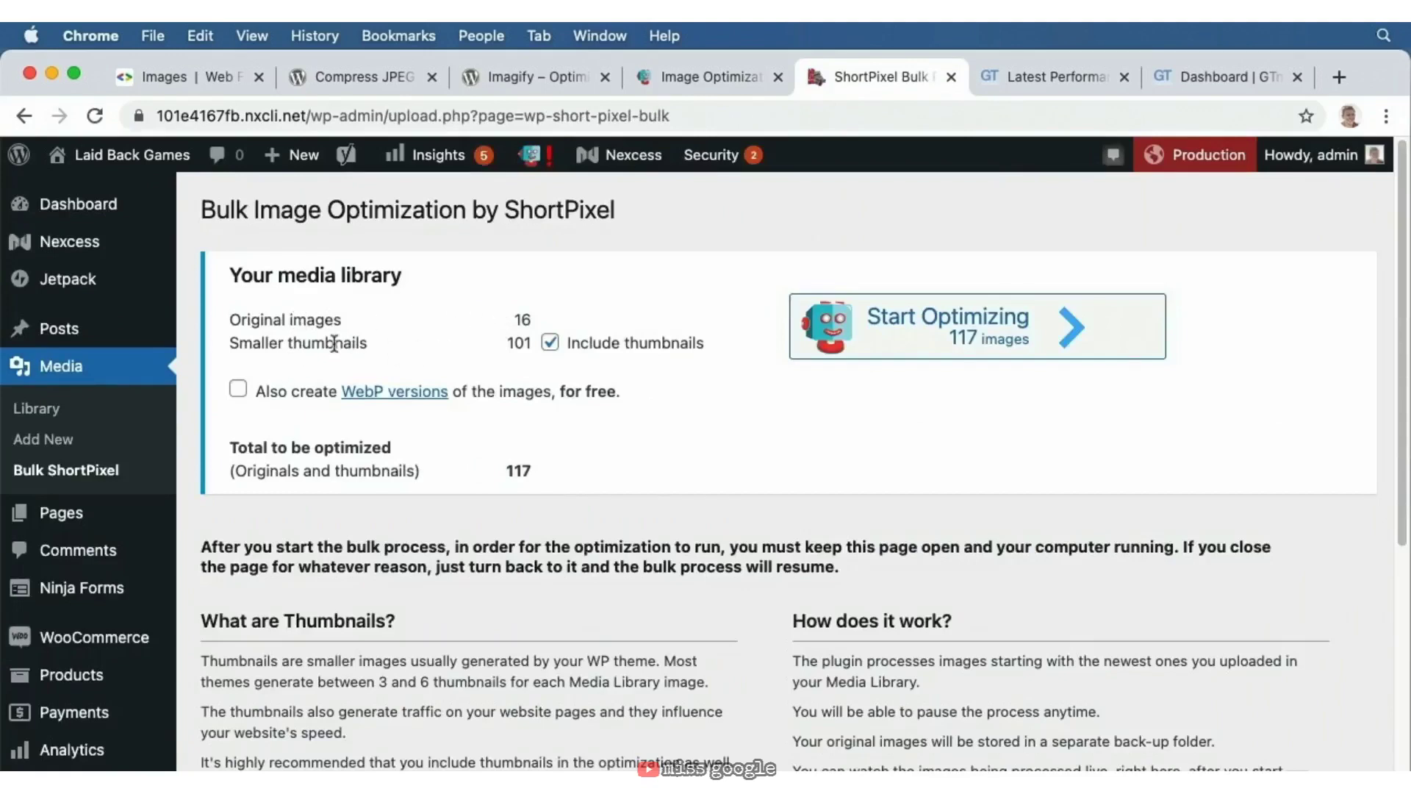
{"action": "left_click", "coordinate": [239, 389]}
{"action": "left_click", "coordinate": [960, 317]}
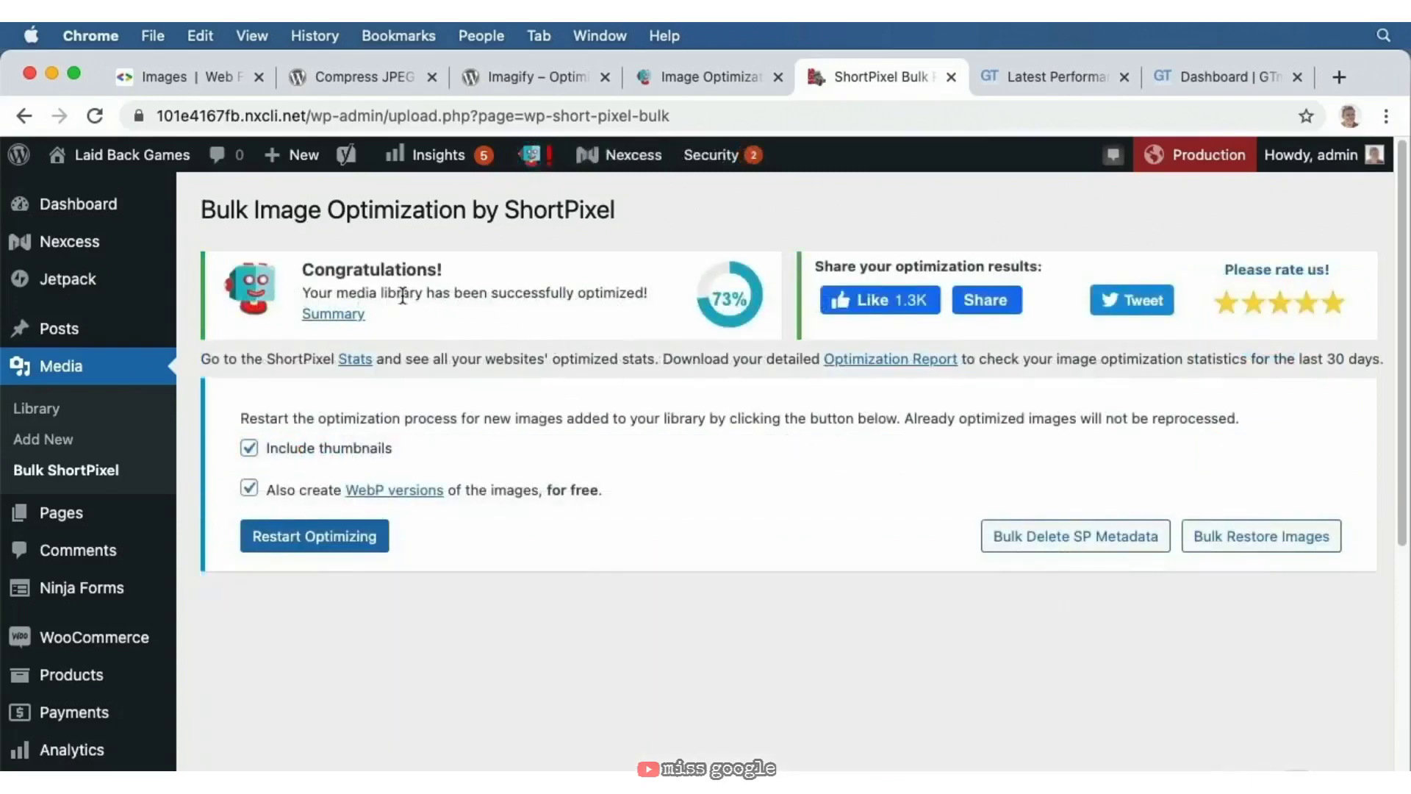
- Show the bulk optimization statistics, including processed files, average optimization and saved space
{"action": "left_click_drag", "start_coordinate": [401, 297], "coordinate": [570, 296]}
{"action": "left_click", "coordinate": [569, 297]}
{"action": "mouse_move", "coordinate": [719, 299]}
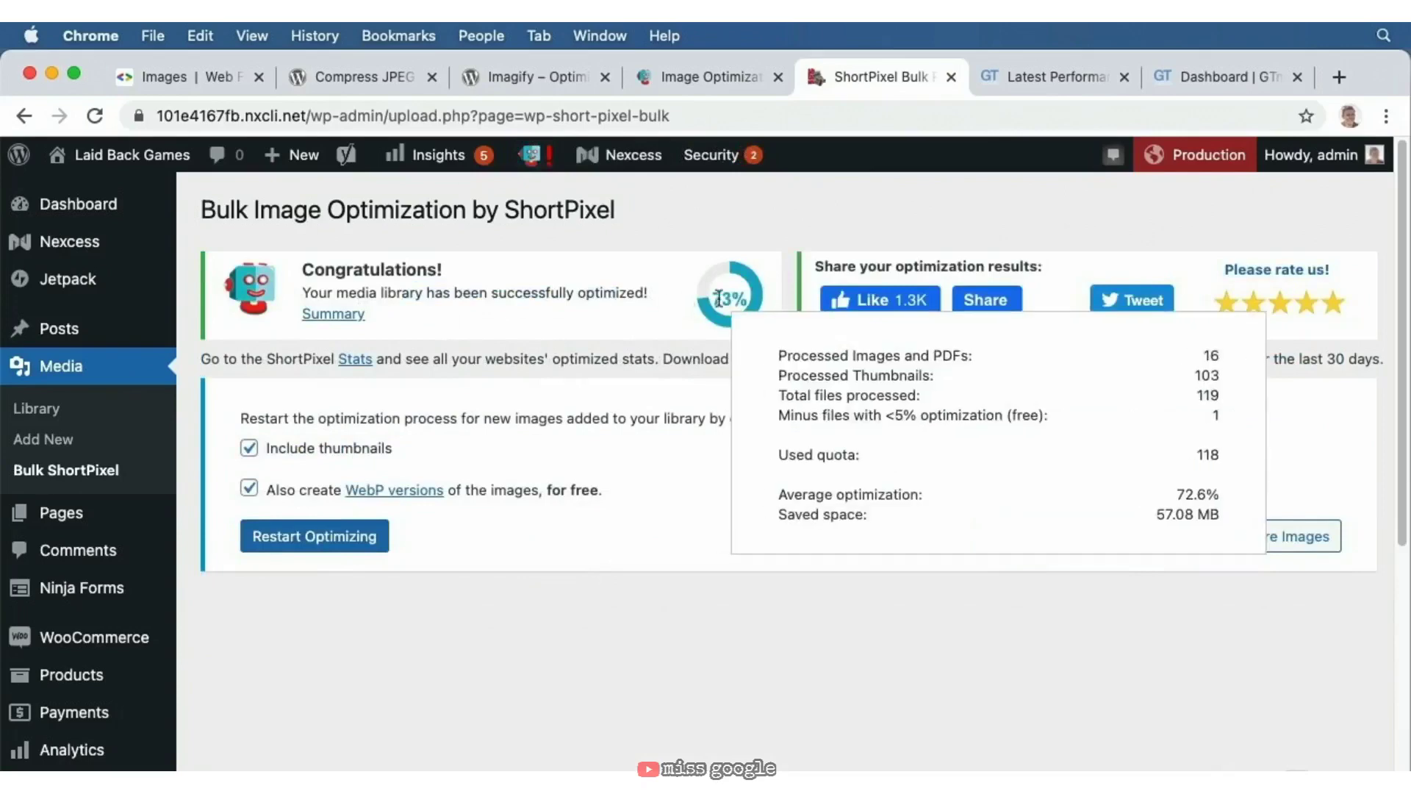
- Review the grades, web vitals and speed visualization in the site's existing GTmetrix report
{"action": "left_click", "coordinate": [1059, 79]}
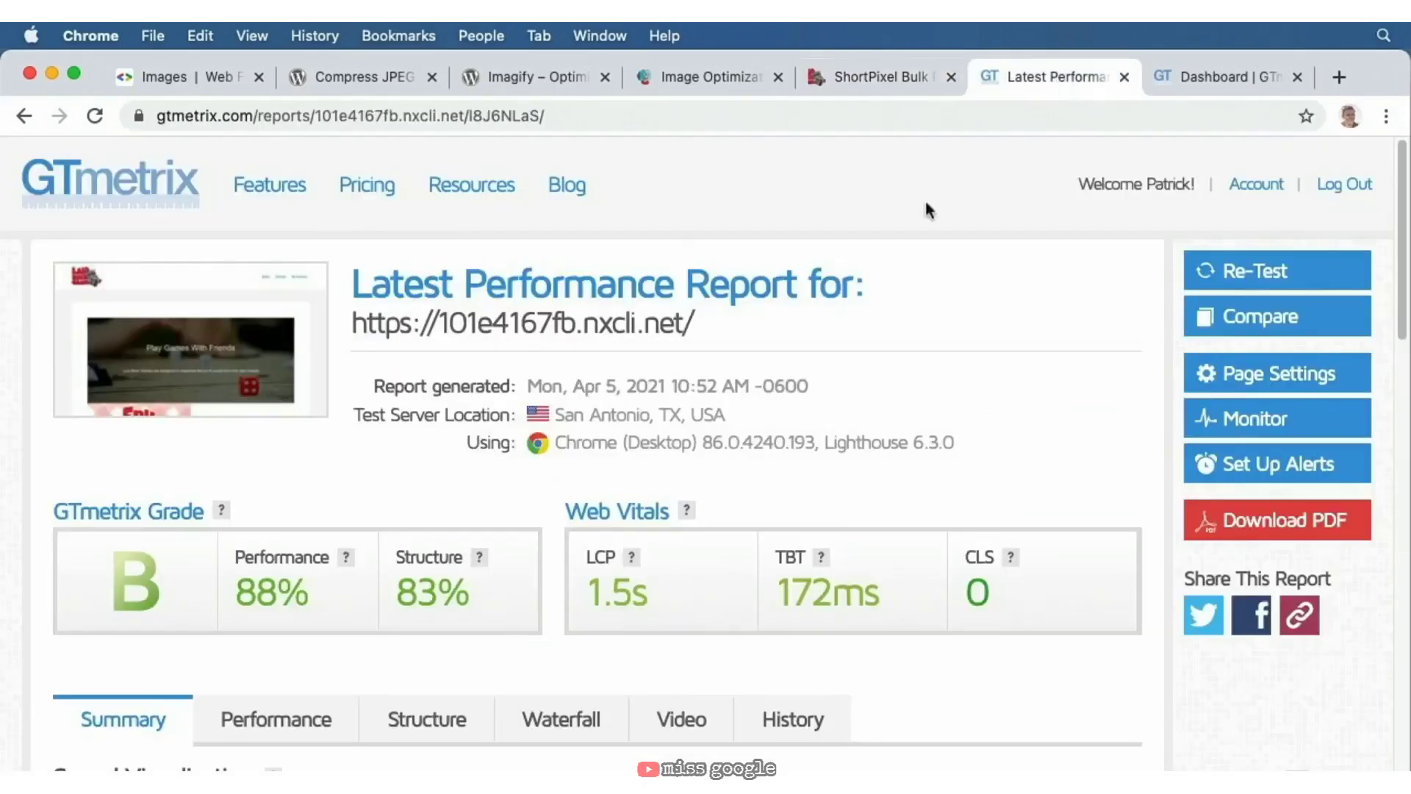
{"action": "scroll", "coordinate": [594, 489], "scroll_direction": "down", "scroll_amount": 4}
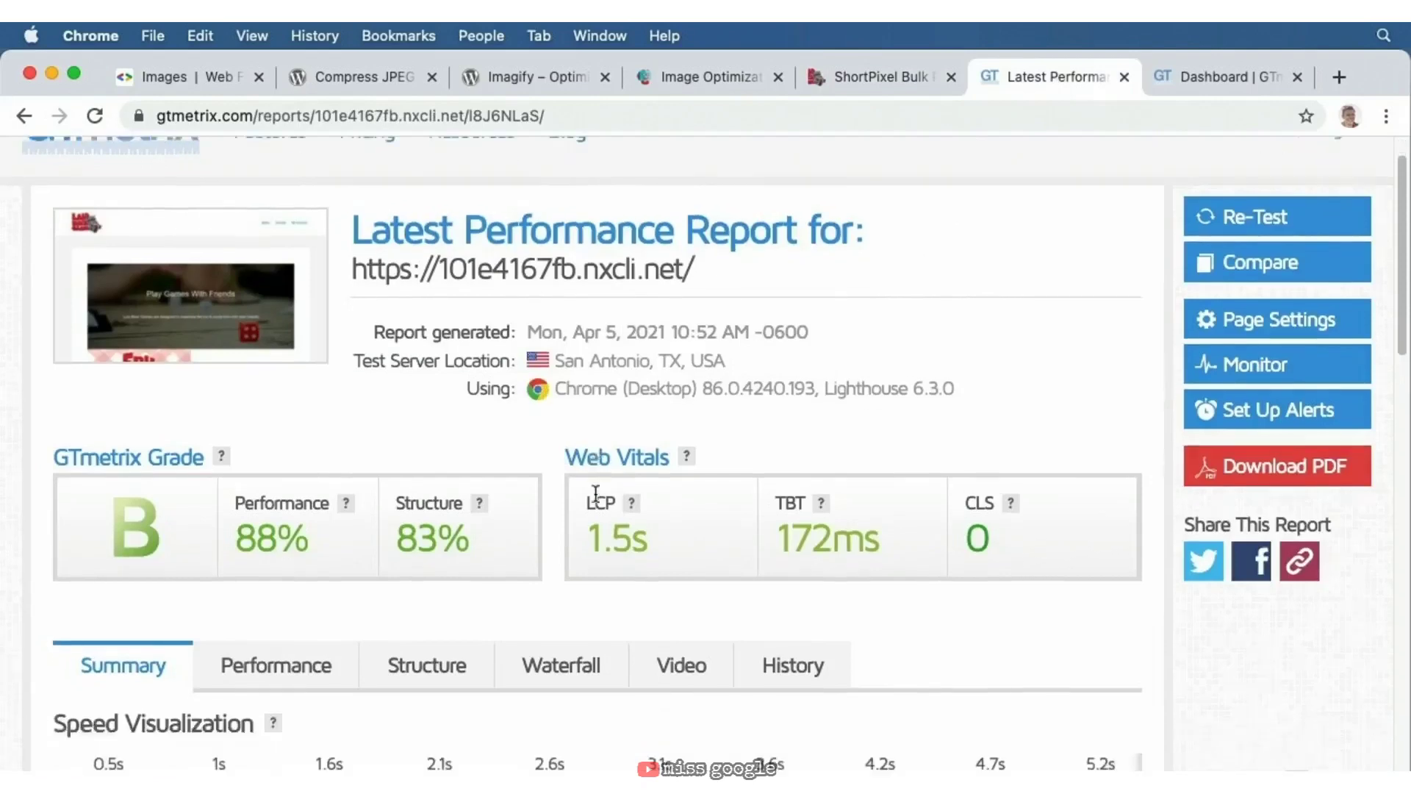
{"action": "scroll", "coordinate": [595, 489], "scroll_direction": "down", "scroll_amount": 1}
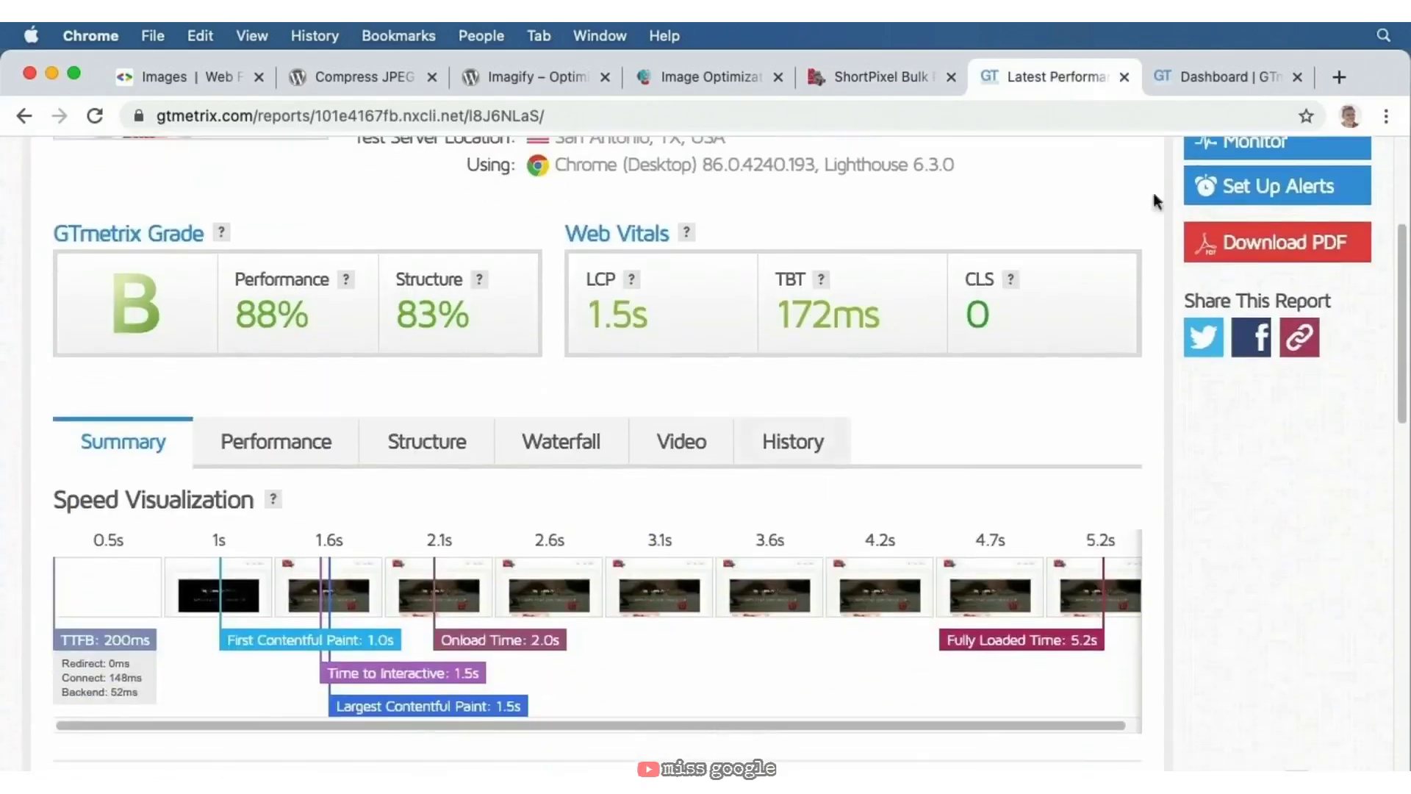
{"action": "left_click", "coordinate": [1218, 77]}
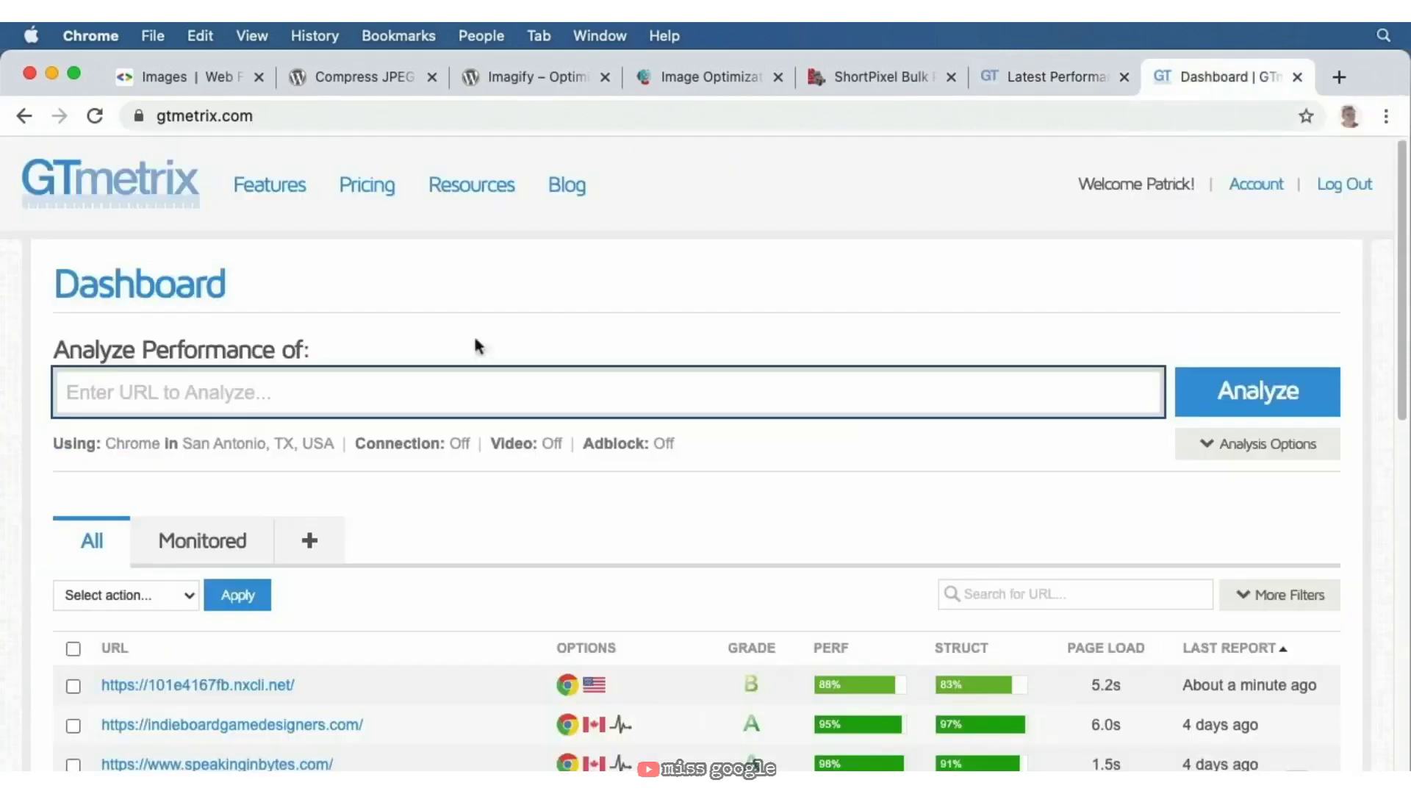
{"action": "left_click", "coordinate": [324, 385]}
{"action": "left_click", "coordinate": [286, 449]}
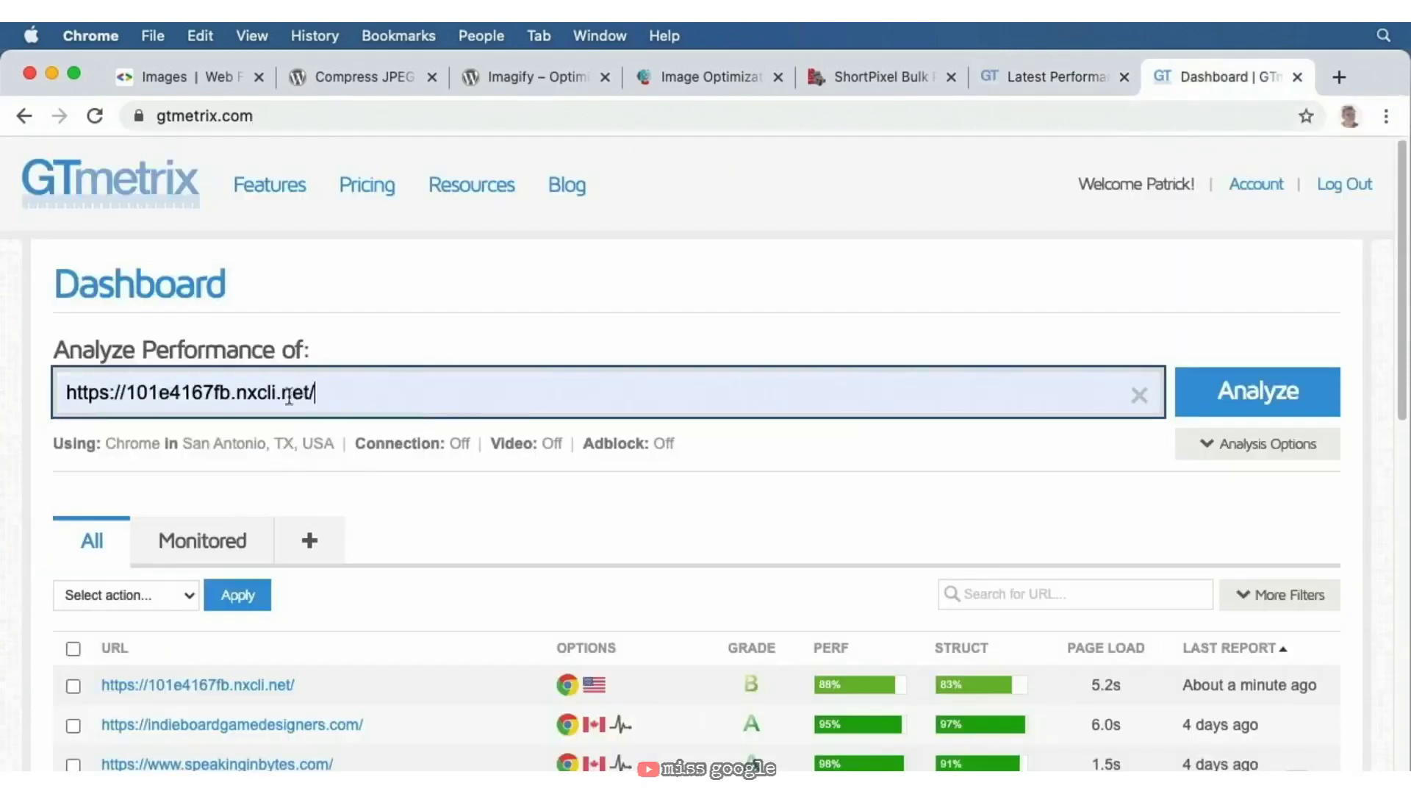
{"action": "left_click", "coordinate": [1221, 386]}
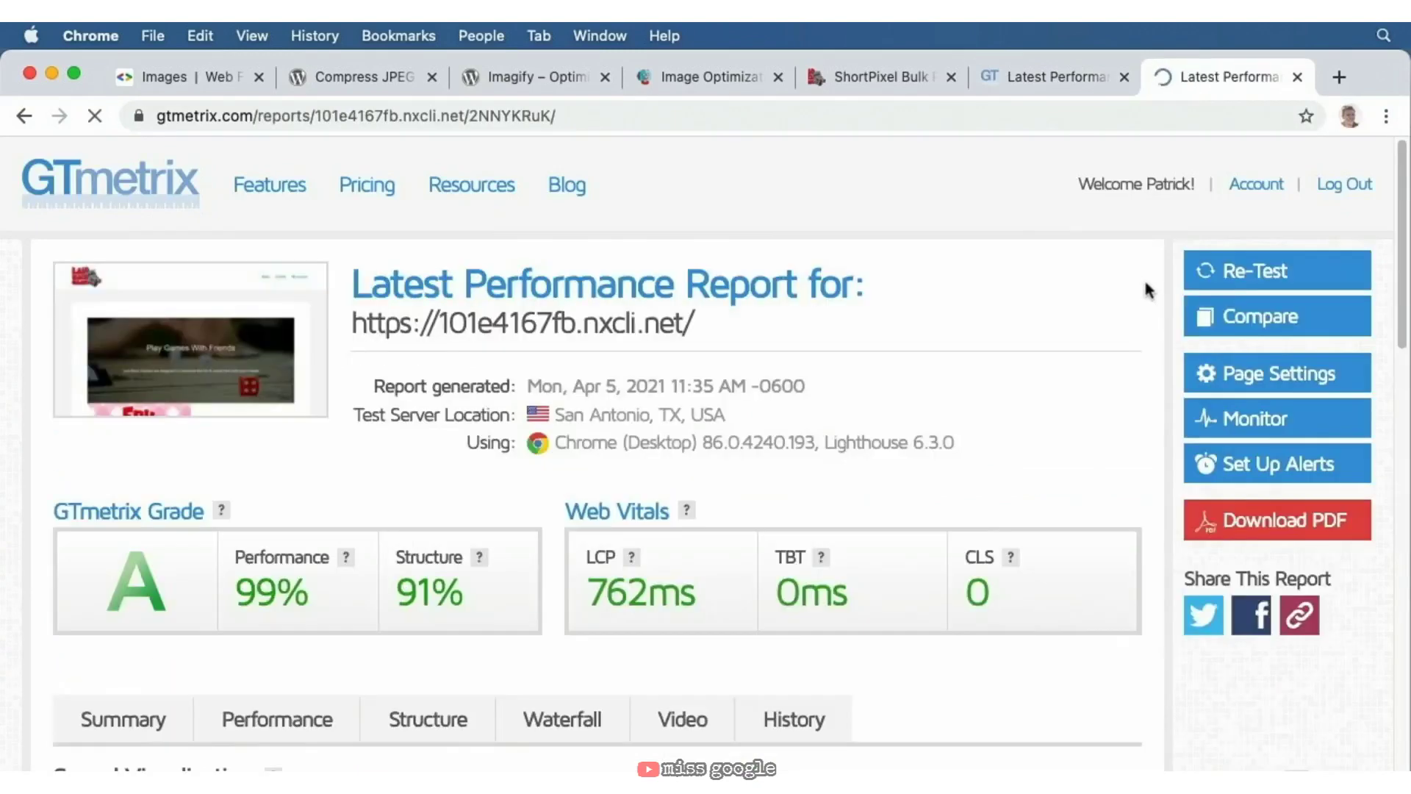
- Compare the GTmetrix reports from before and after image optimization, covering grades, Largest Contentful Paint and fully loaded time
{"action": "left_click", "coordinate": [1048, 76]}
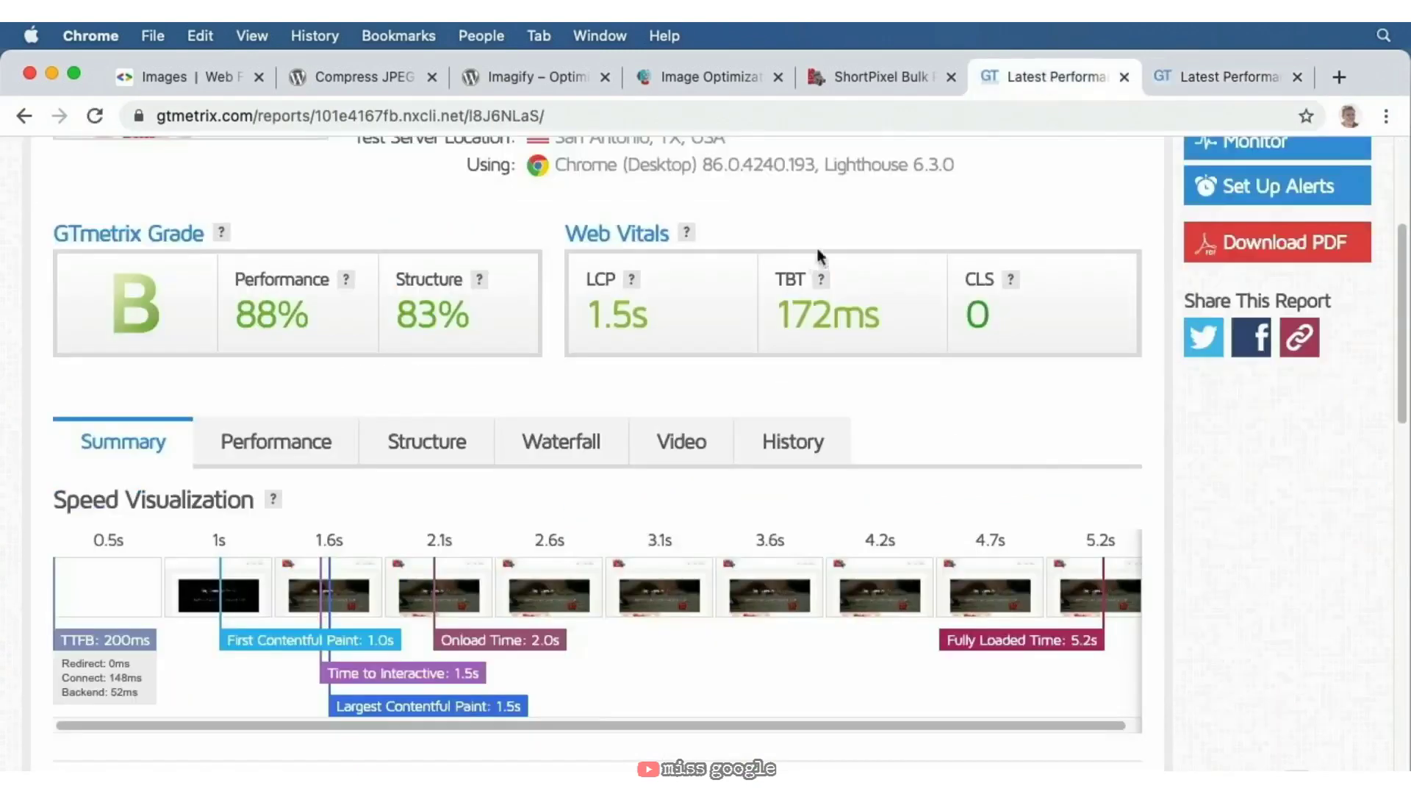
{"action": "scroll", "coordinate": [814, 254], "scroll_direction": "up", "scroll_amount": 5}
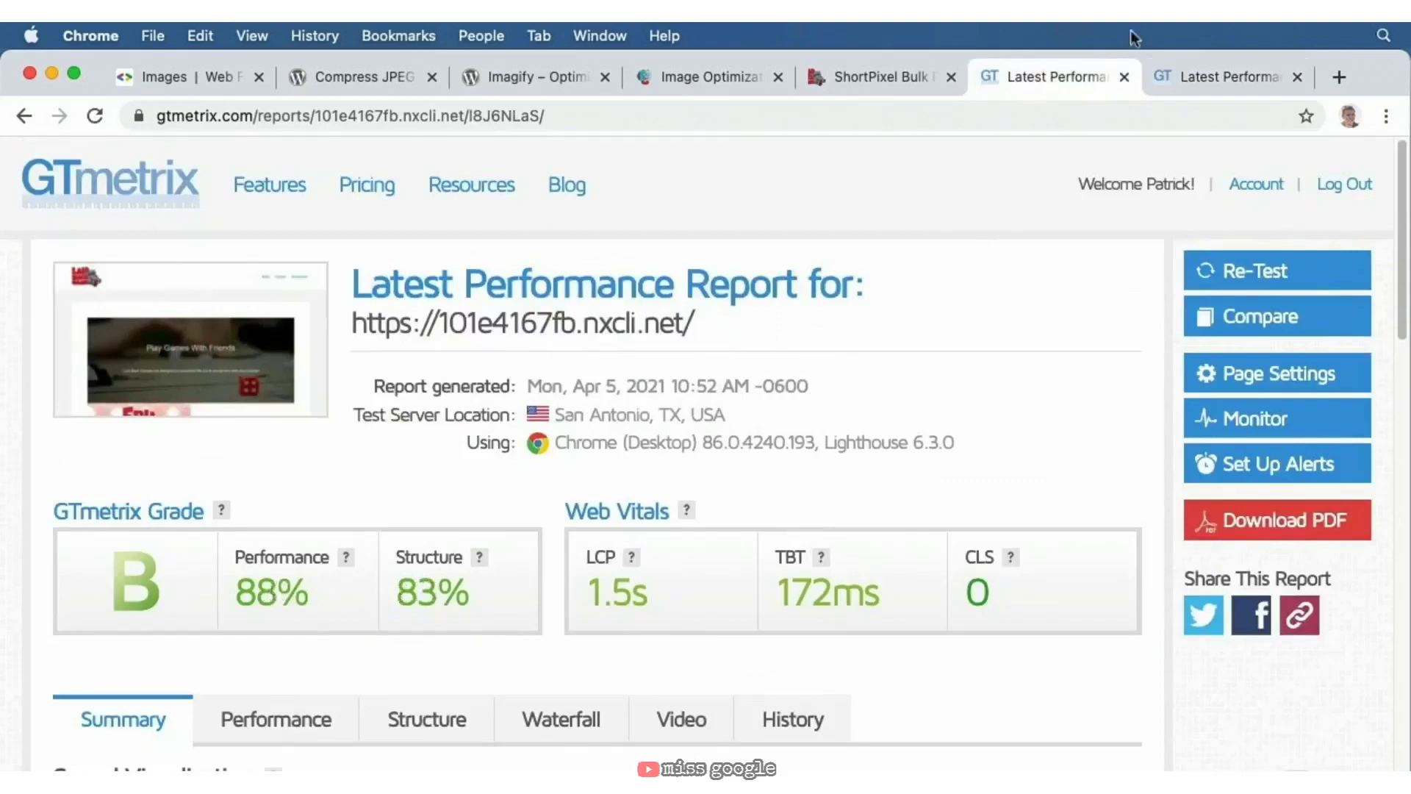
{"action": "left_click", "coordinate": [1191, 78]}
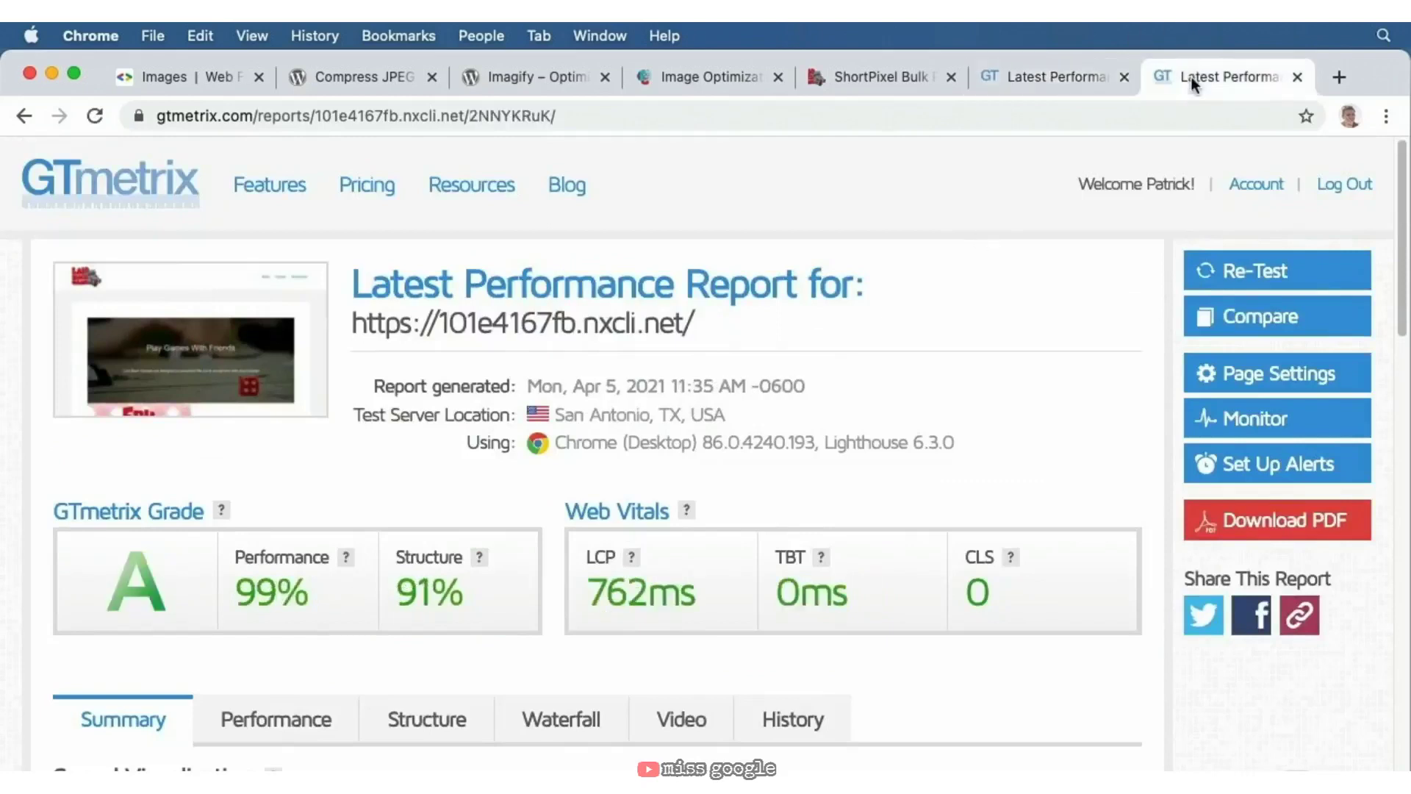
{"action": "left_click", "coordinate": [1044, 76]}
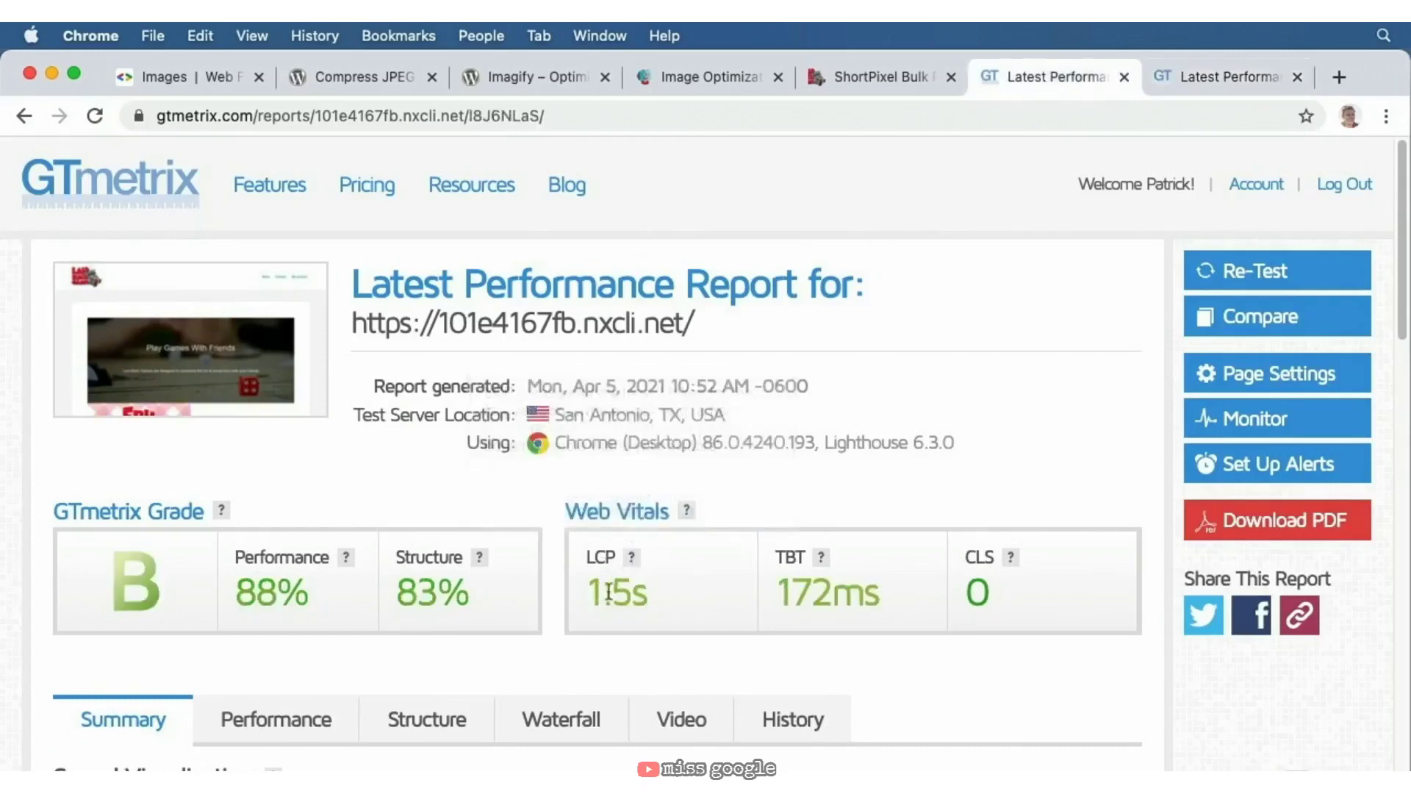
{"action": "left_click", "coordinate": [1187, 85]}
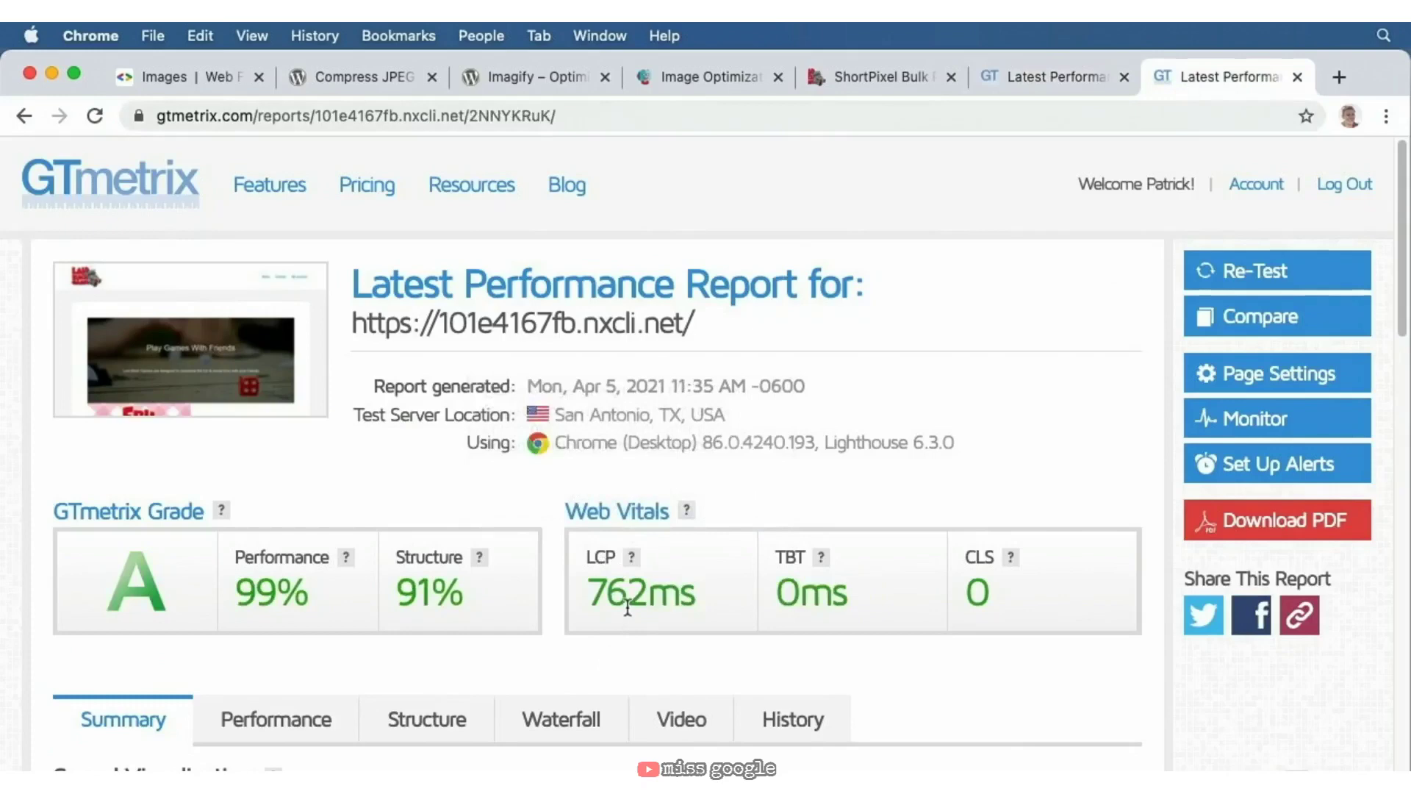
{"action": "scroll", "coordinate": [628, 609], "scroll_direction": "down", "scroll_amount": 6}
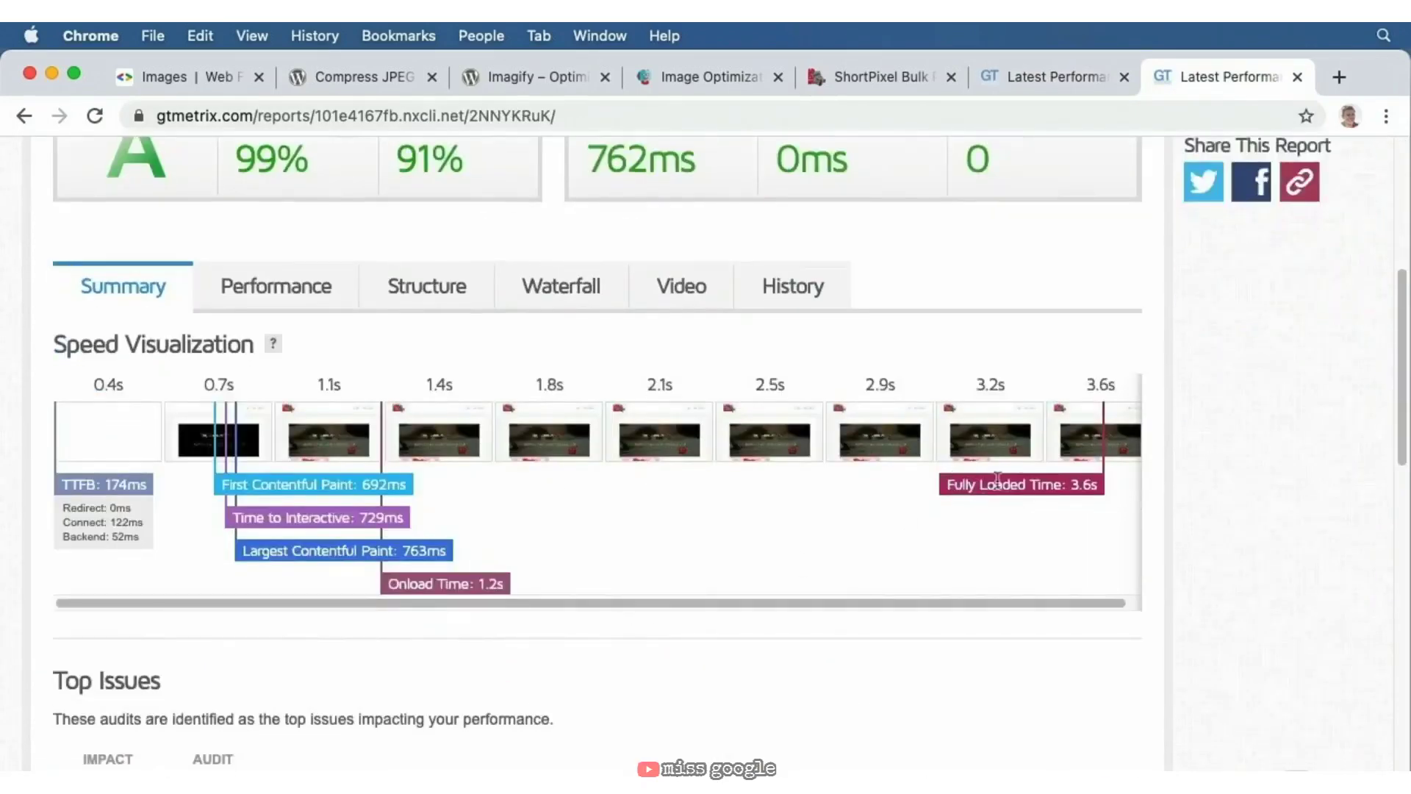
{"action": "left_click", "coordinate": [1056, 80]}
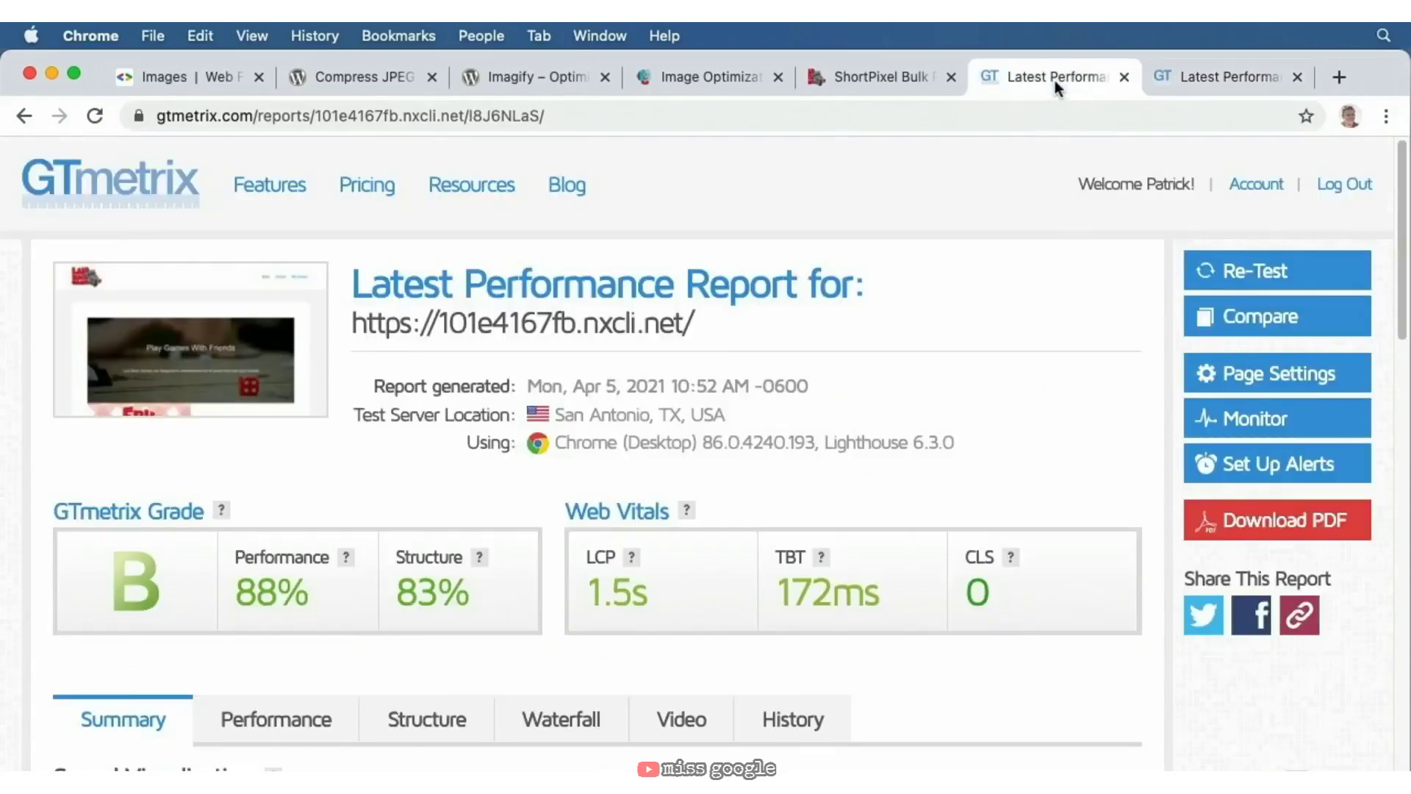
{"action": "scroll", "coordinate": [1026, 530], "scroll_direction": "down", "scroll_amount": 6}
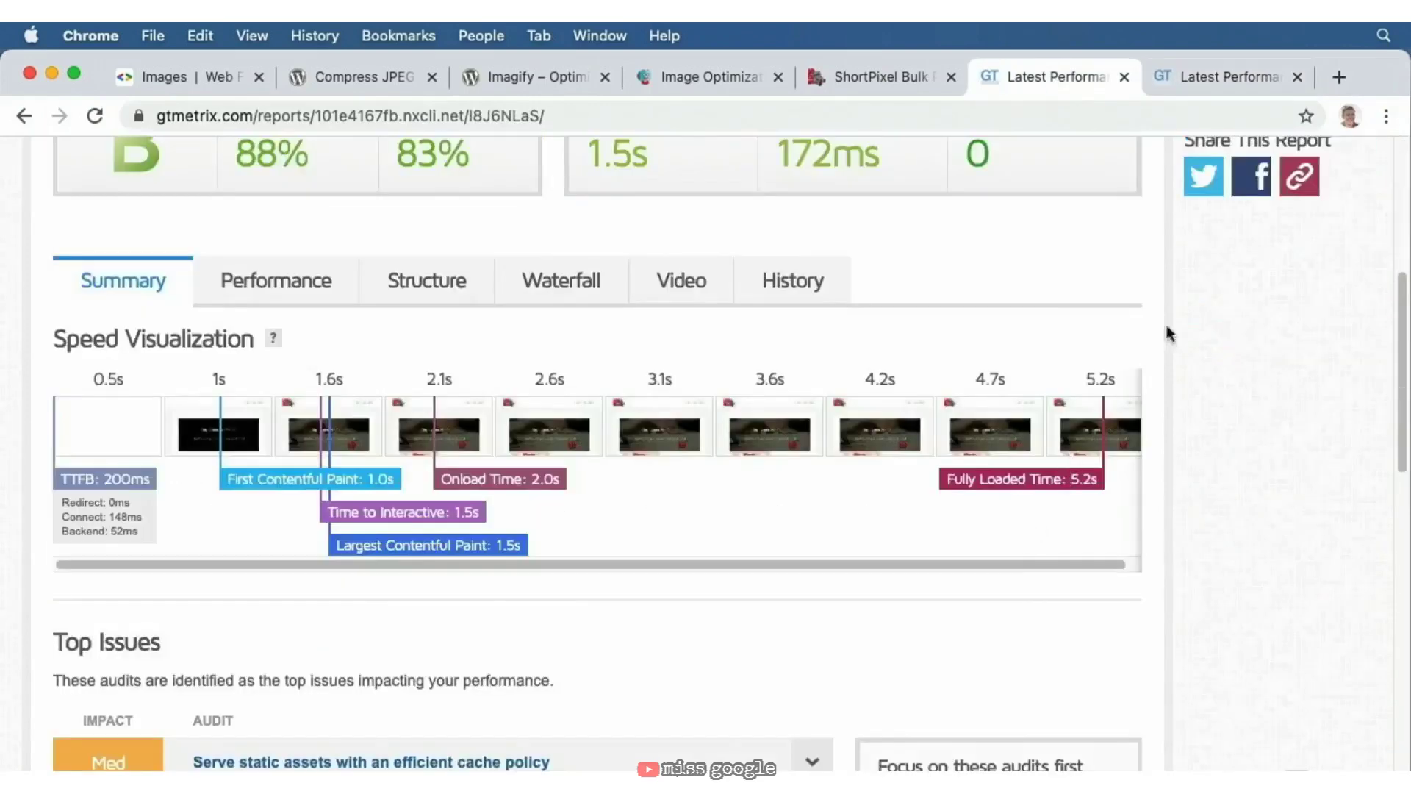
{"action": "left_click", "coordinate": [1185, 78]}
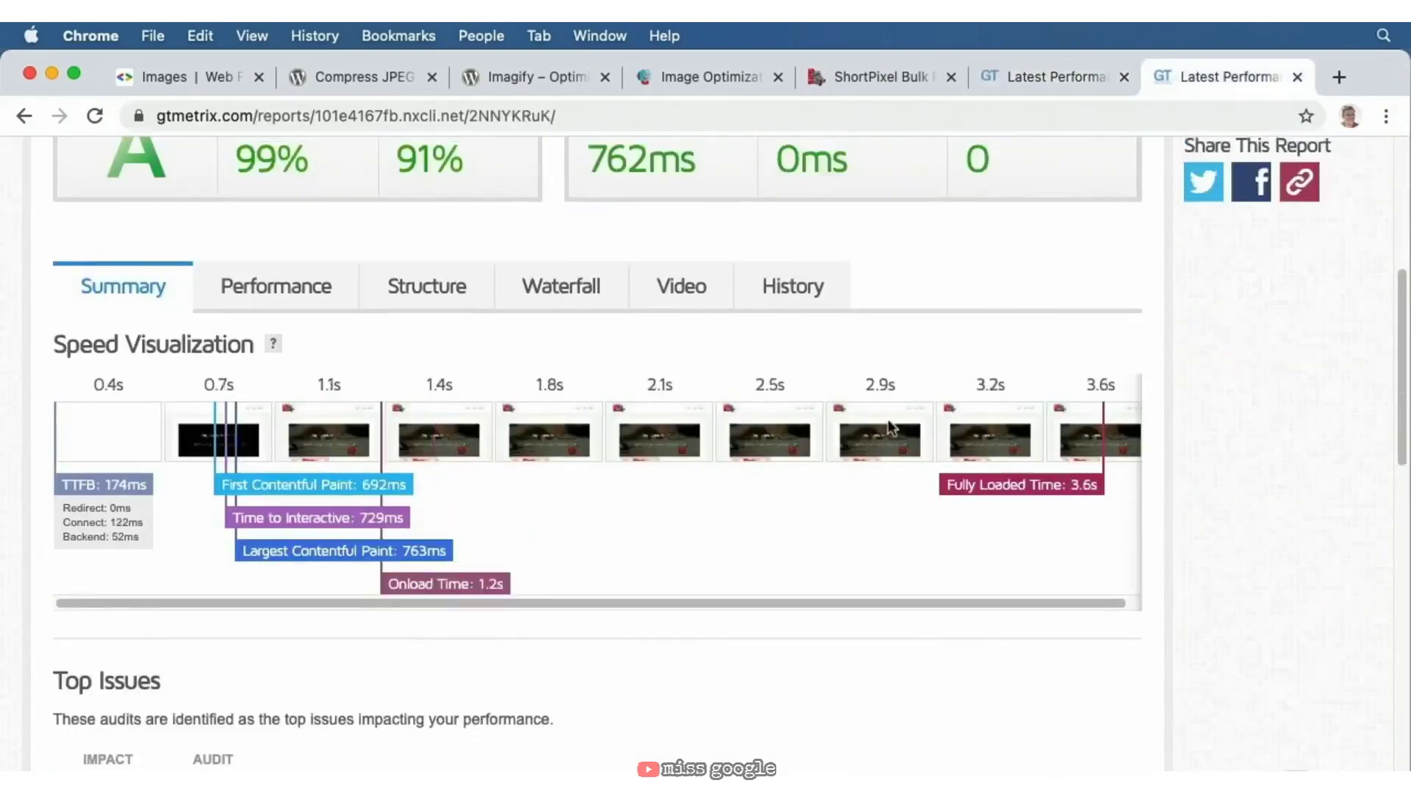
{"action": "scroll", "coordinate": [782, 369], "scroll_direction": "up", "scroll_amount": 6}
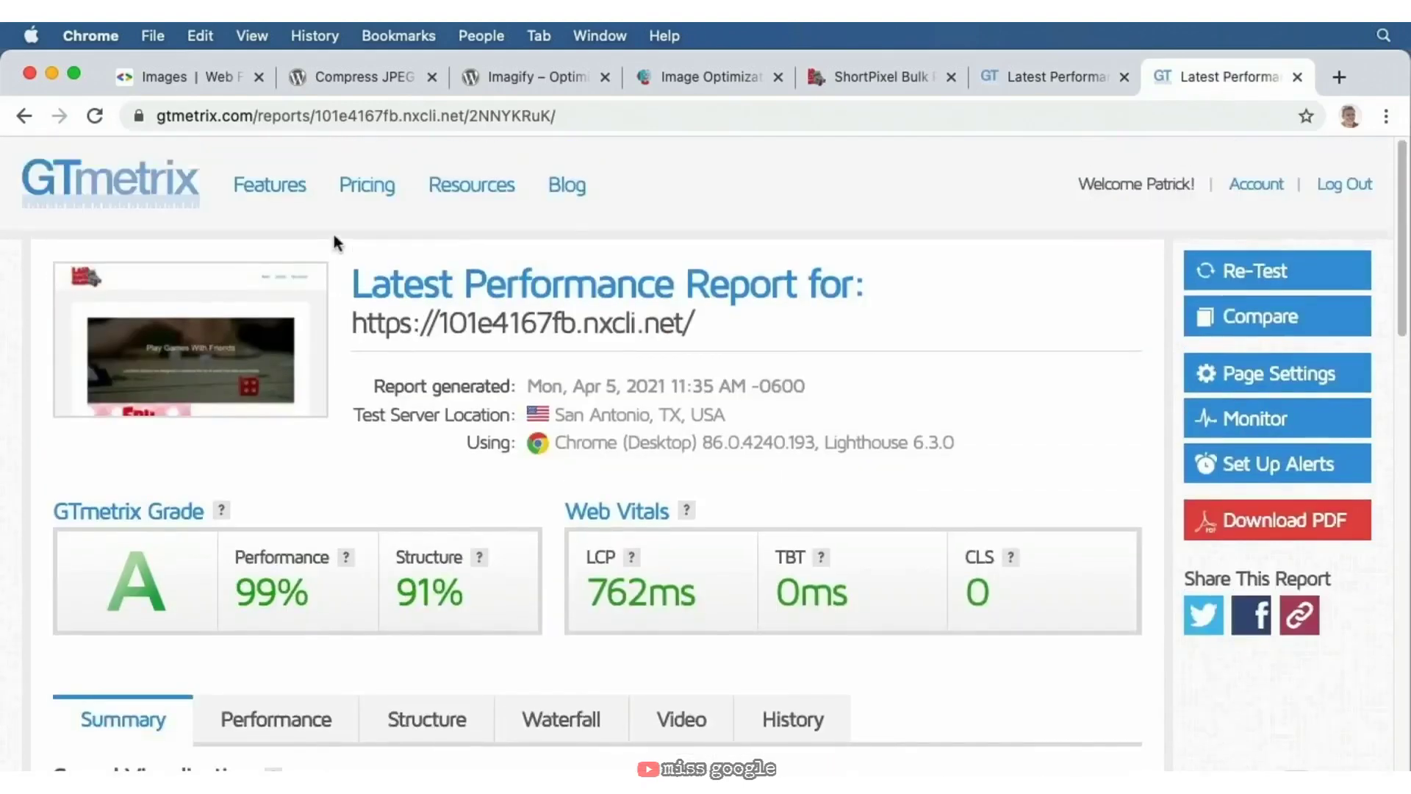
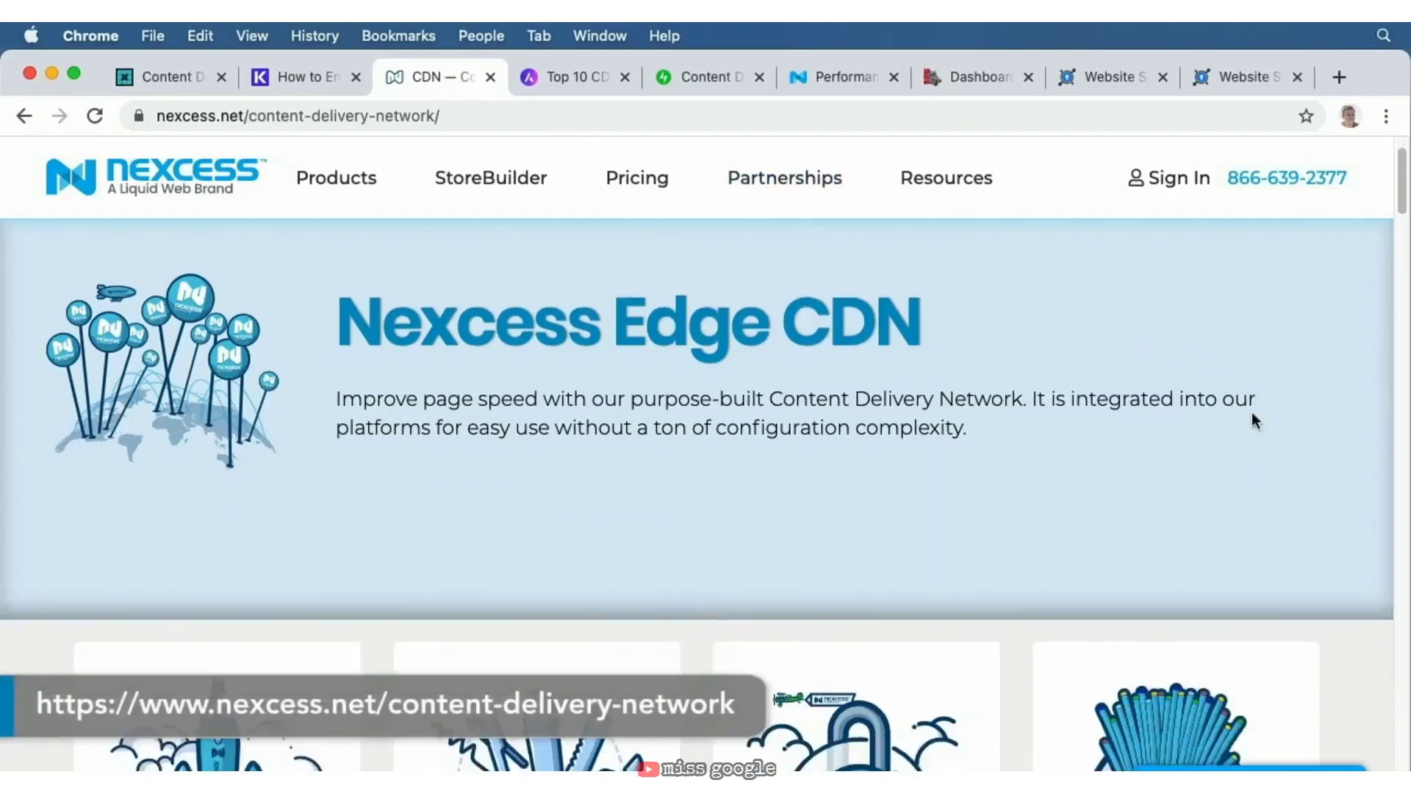
- Review the Nexcess Edge CDN page and Astra's Top 10 CDN Providers article, covering how a CDN works and its common terminology
{"action": "scroll", "coordinate": [1251, 412], "scroll_direction": "down", "scroll_amount": 10}
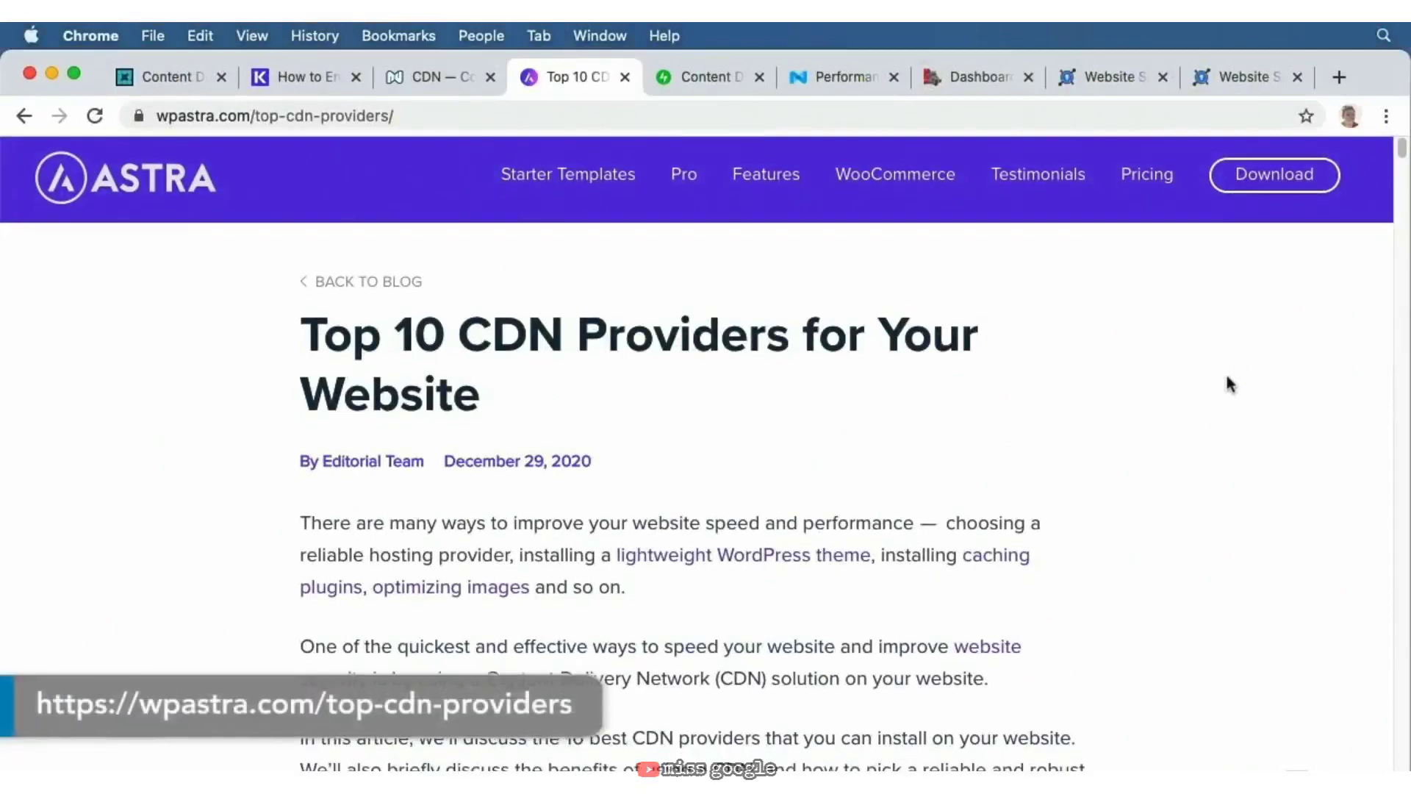
{"action": "scroll", "coordinate": [1228, 379], "scroll_direction": "down", "scroll_amount": 5}
{"action": "scroll", "coordinate": [1226, 377], "scroll_direction": "down", "scroll_amount": 4}
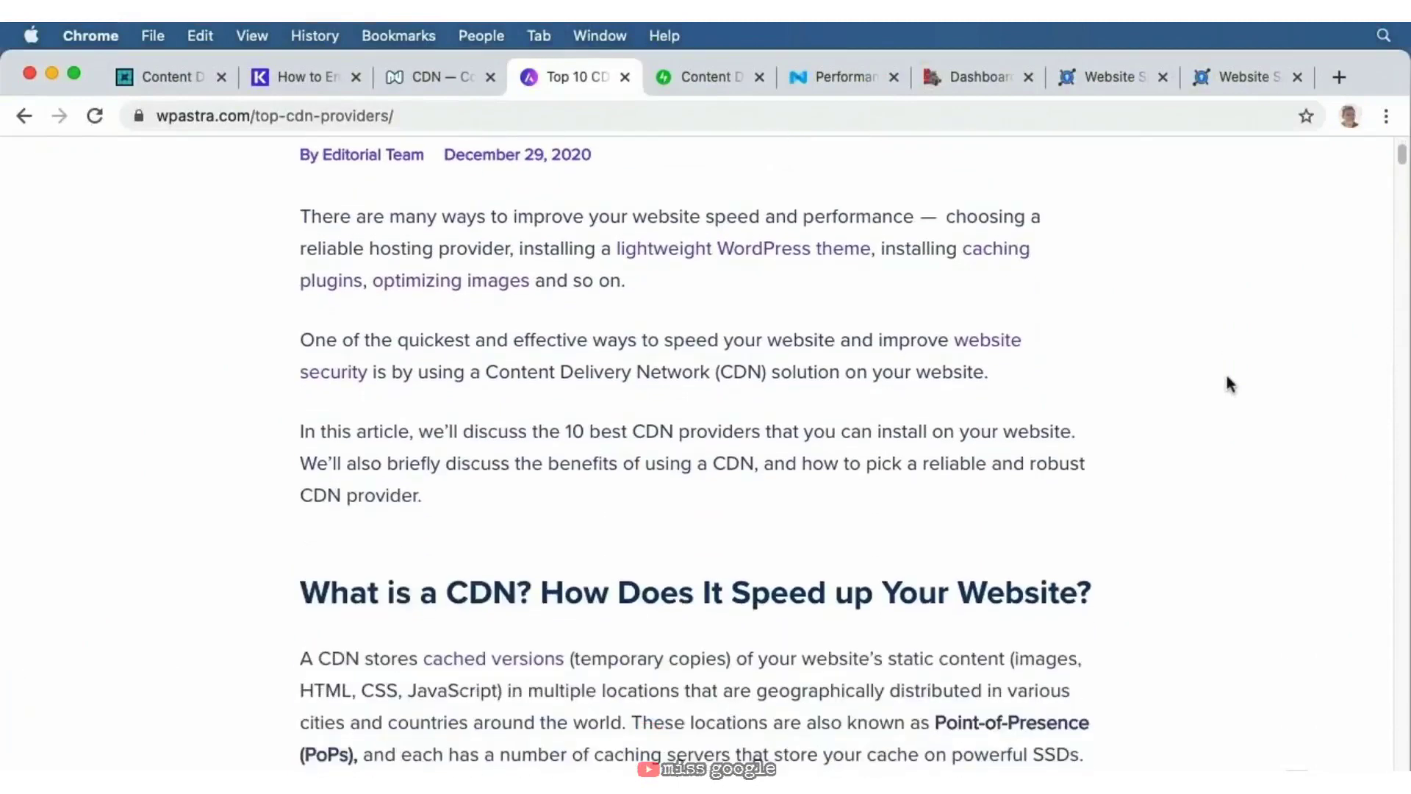
{"action": "scroll", "coordinate": [1228, 379], "scroll_direction": "down", "scroll_amount": 5}
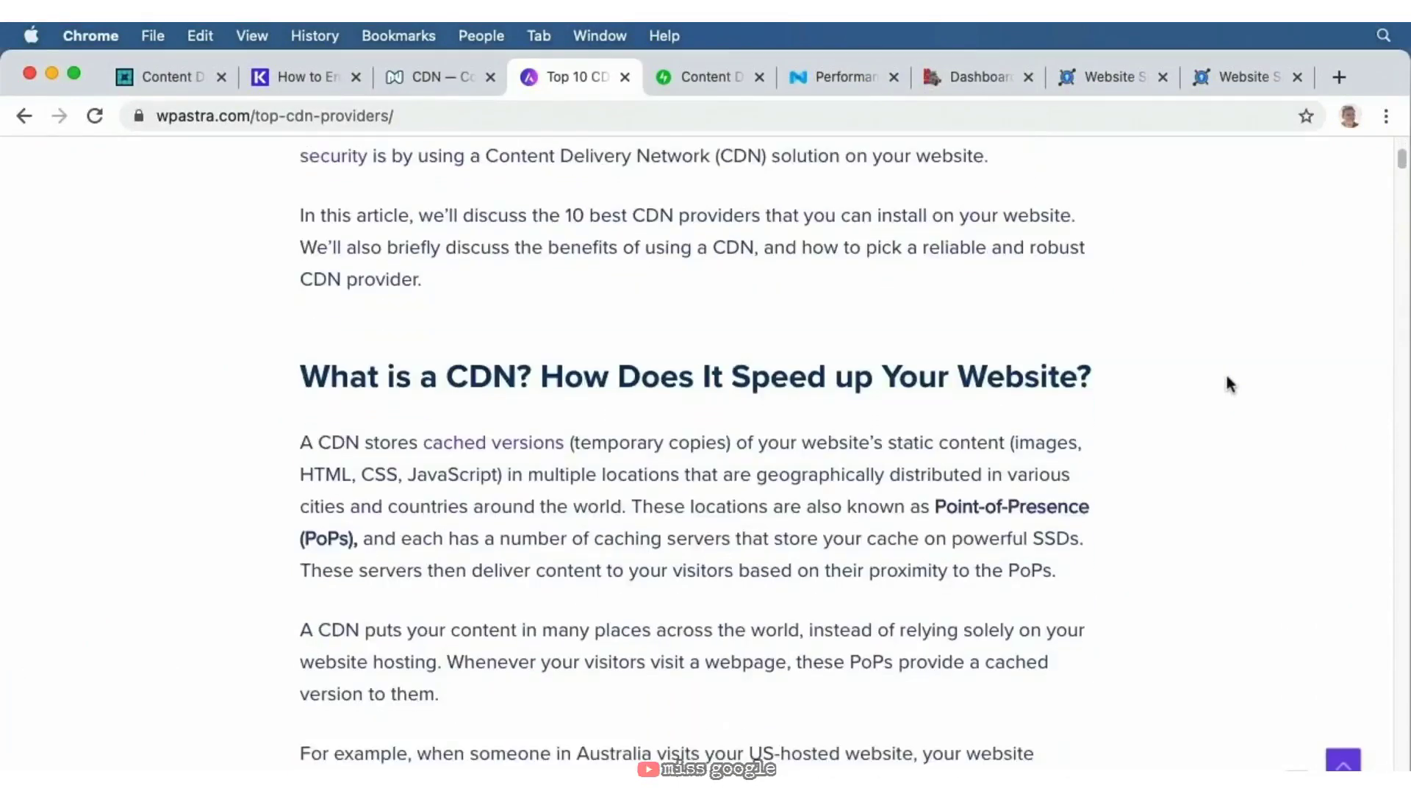
{"action": "scroll", "coordinate": [1228, 382], "scroll_direction": "down", "scroll_amount": 1}
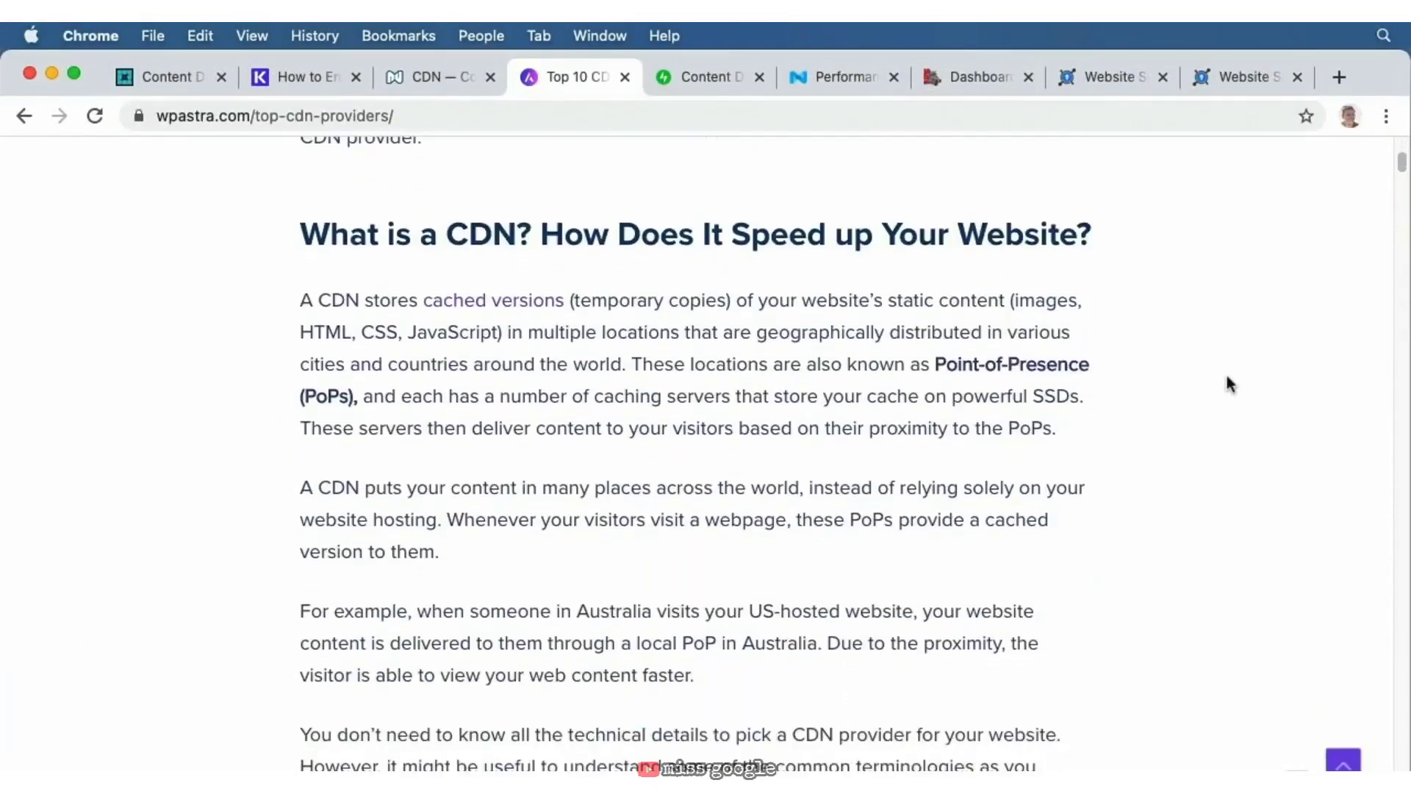
{"action": "scroll", "coordinate": [1226, 379], "scroll_direction": "down", "scroll_amount": 3}
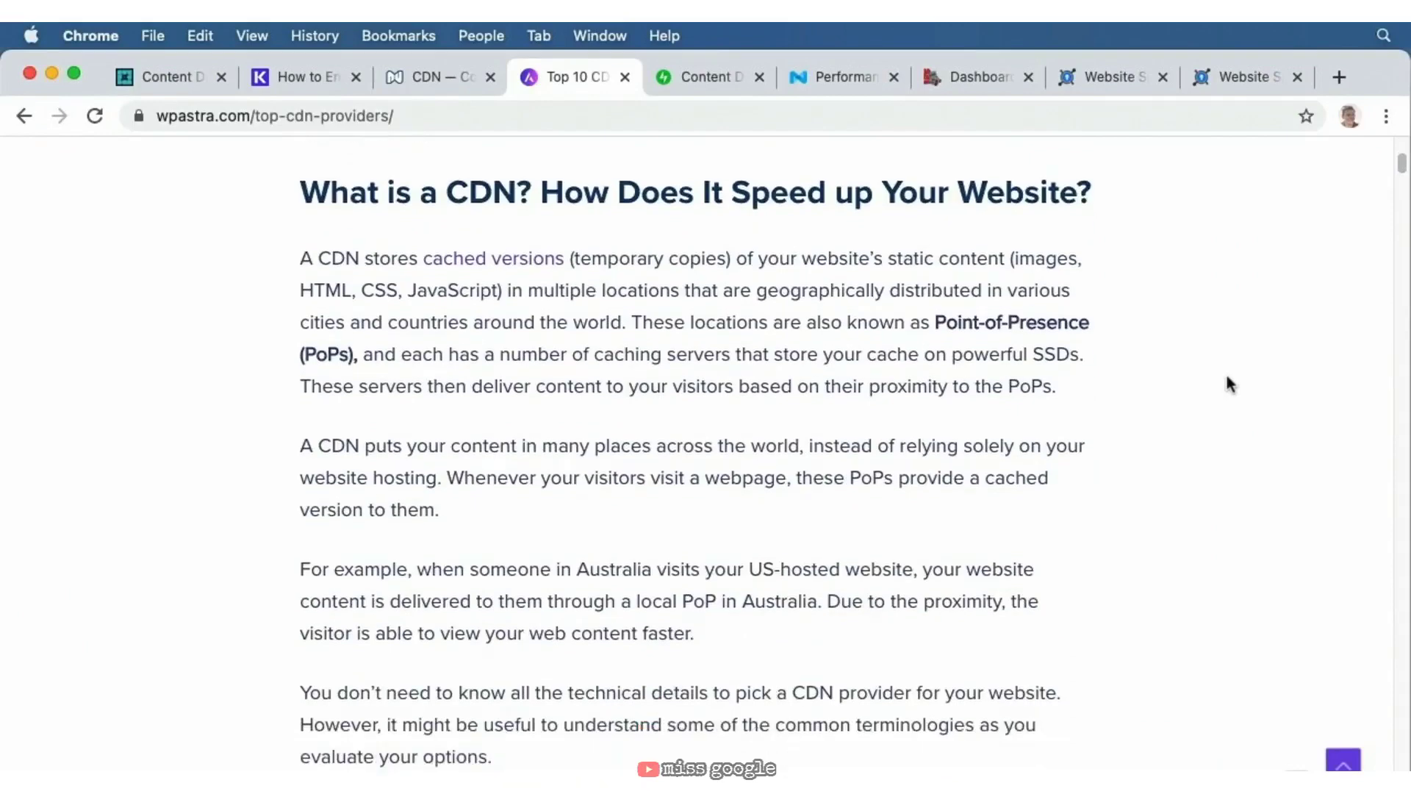
{"action": "scroll", "coordinate": [1228, 382], "scroll_direction": "down", "scroll_amount": 3}
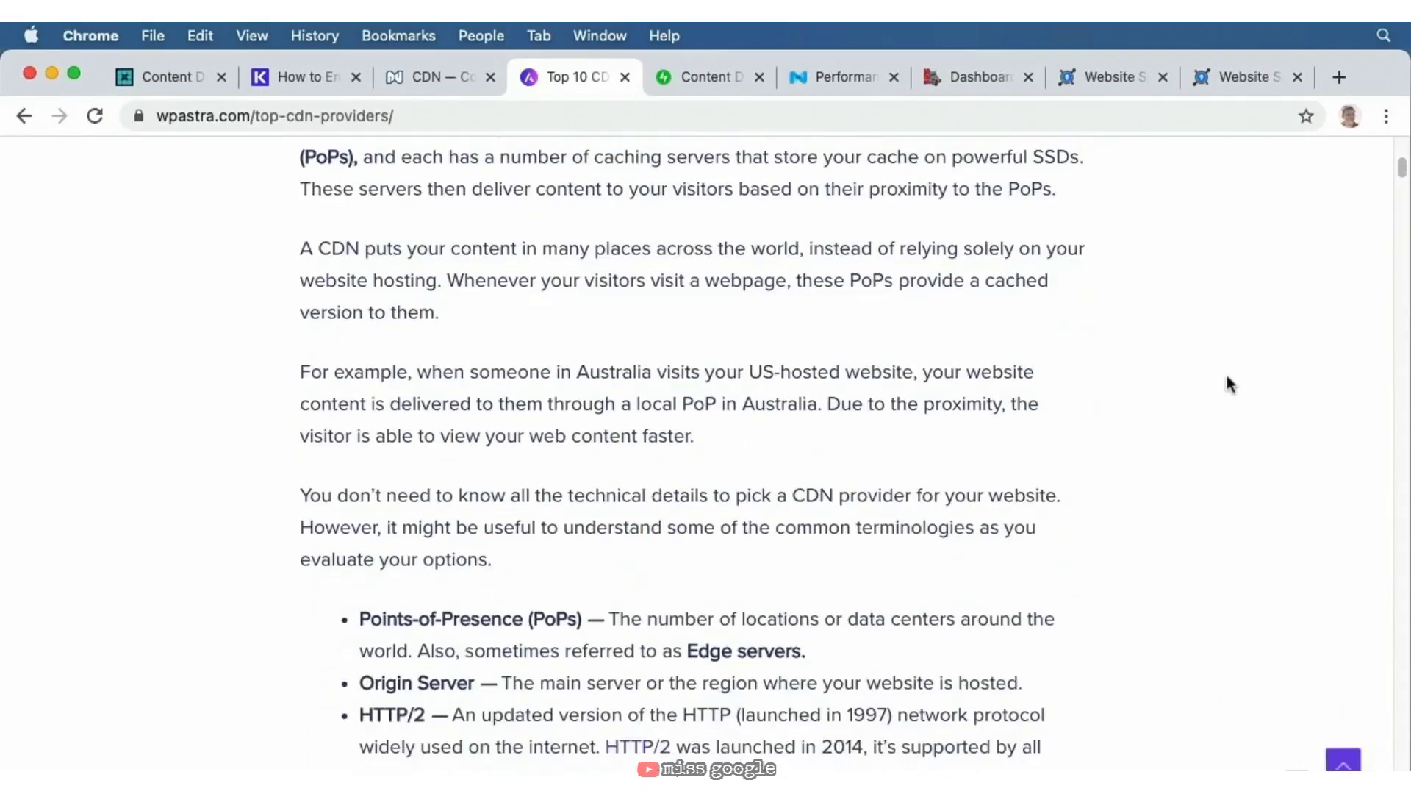
{"action": "scroll", "coordinate": [1227, 383], "scroll_direction": "down", "scroll_amount": 4}
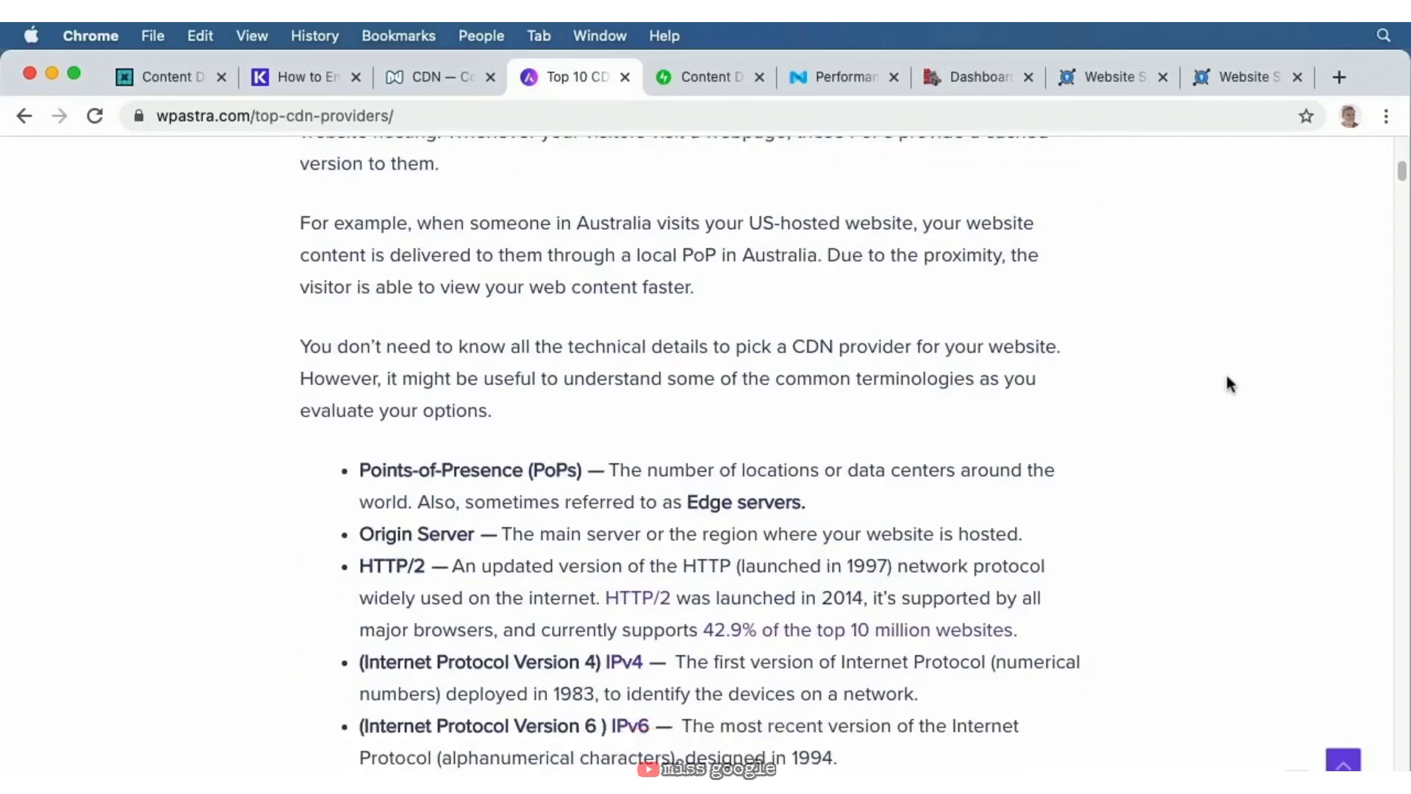
{"action": "scroll", "coordinate": [1228, 382], "scroll_direction": "down", "scroll_amount": 3}
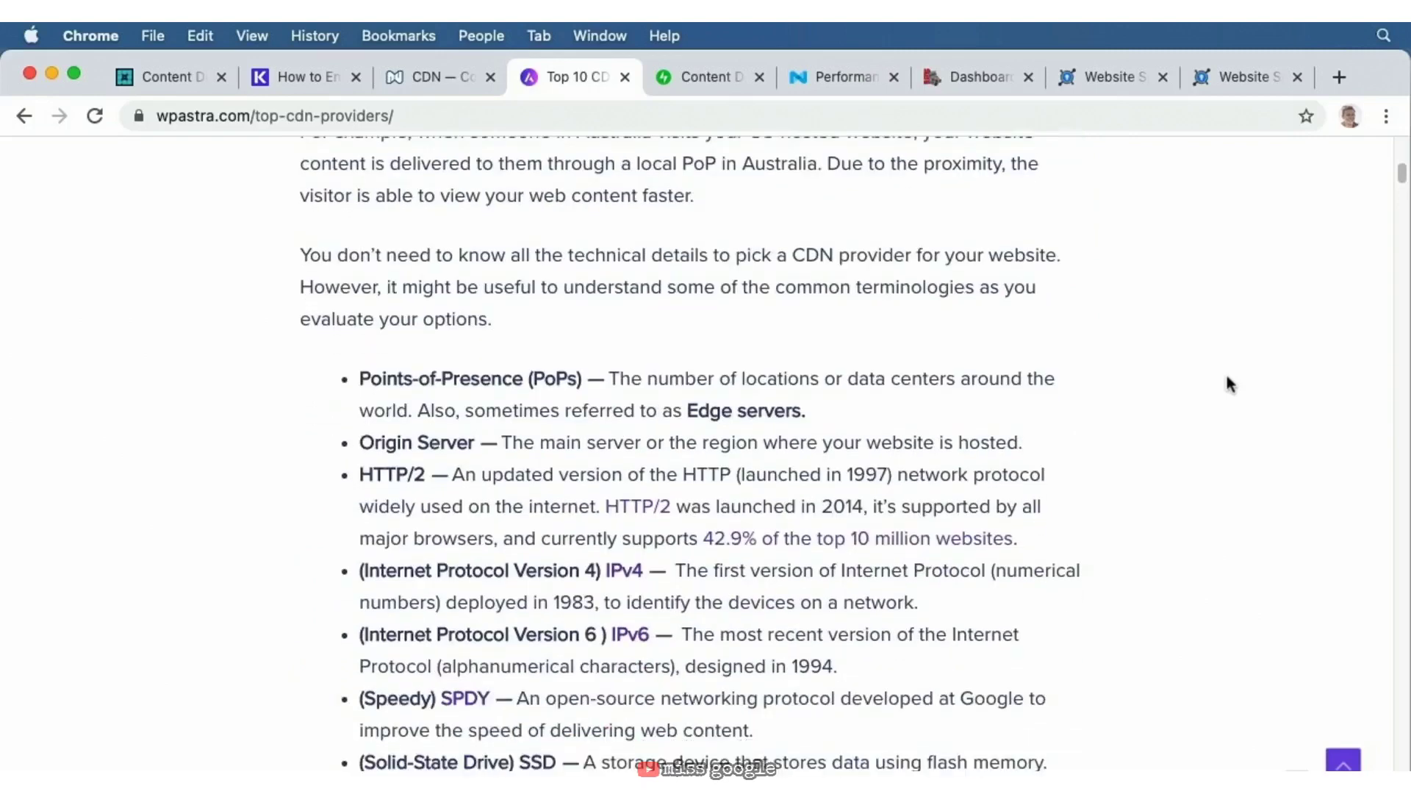
{"action": "scroll", "coordinate": [1229, 384], "scroll_direction": "down", "scroll_amount": 1}
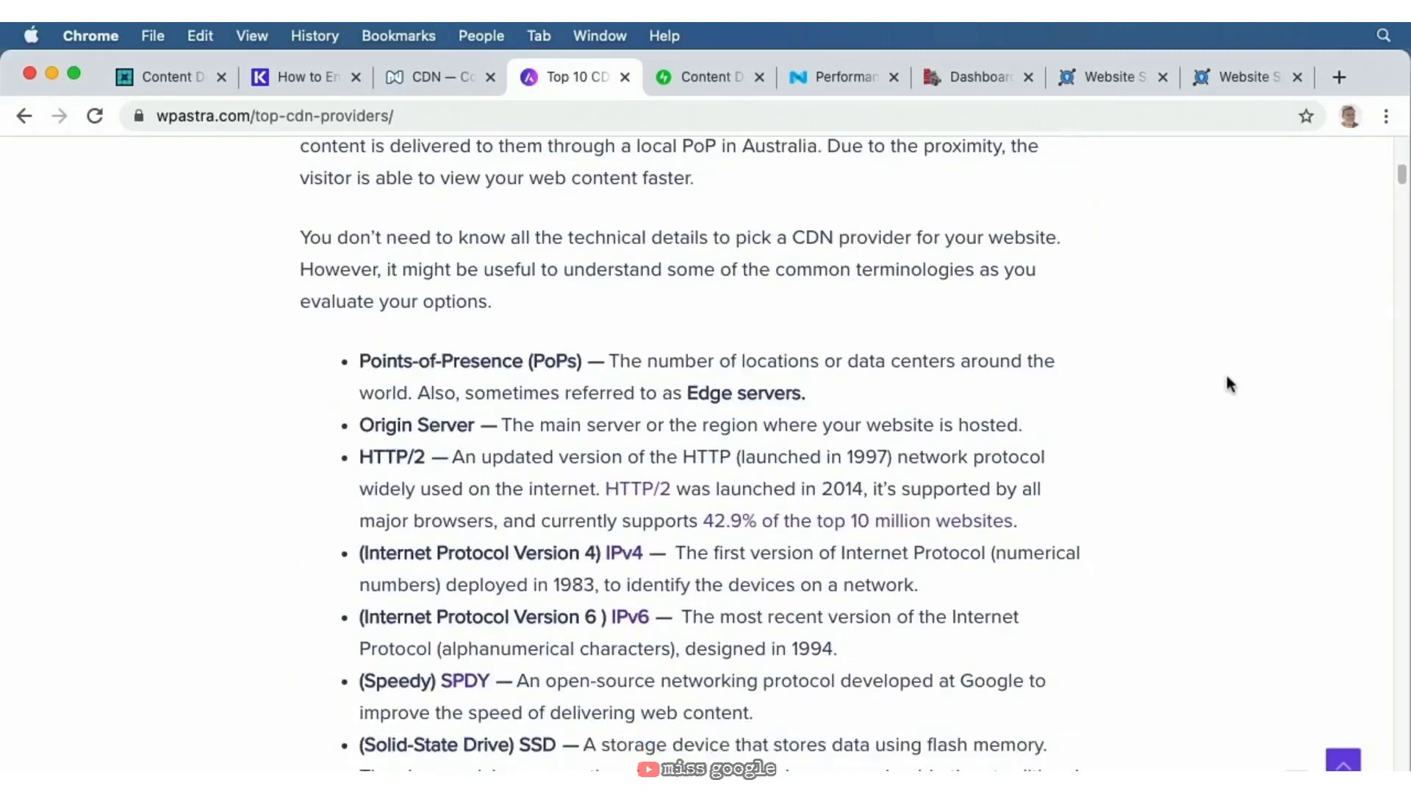
{"action": "scroll", "coordinate": [1229, 383], "scroll_direction": "down", "scroll_amount": 10}
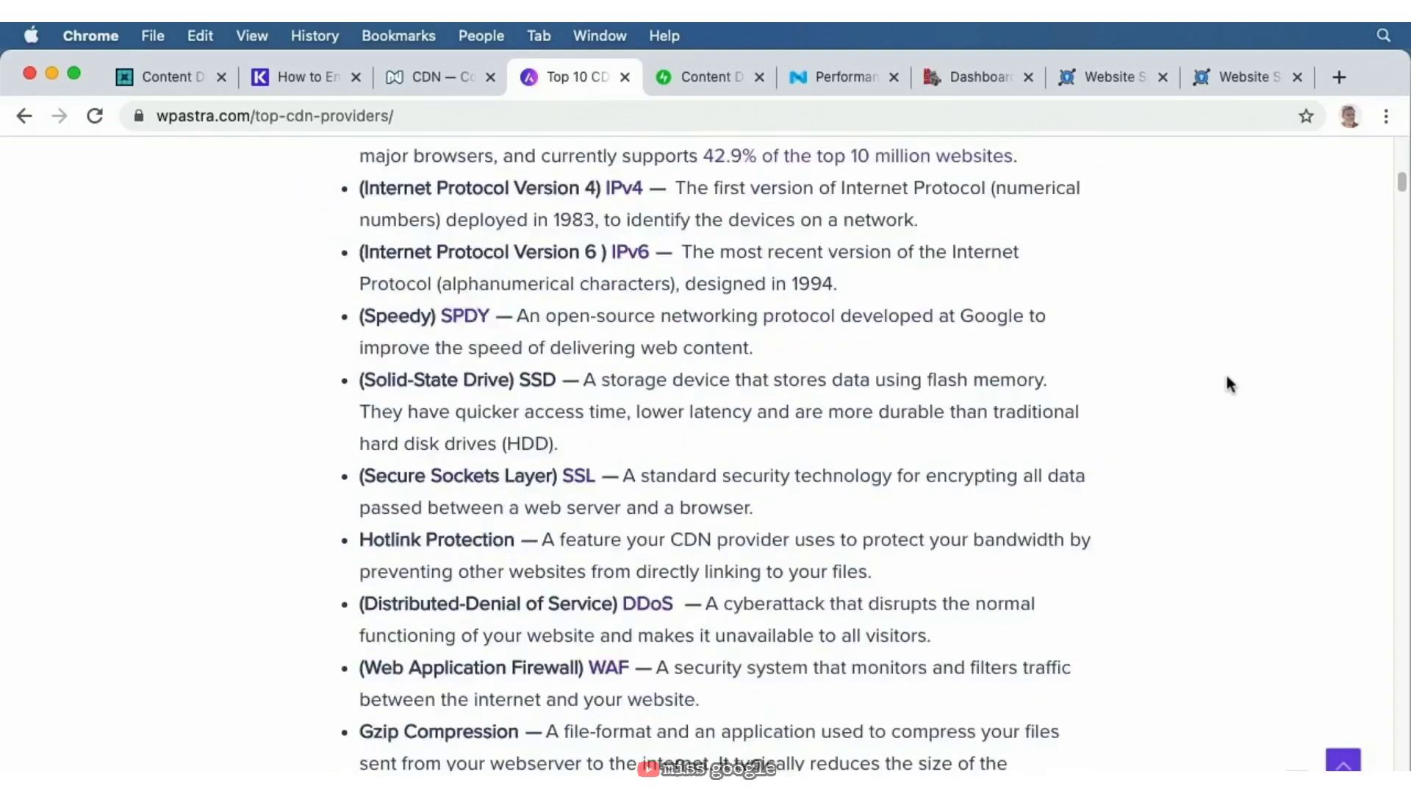
{"action": "scroll", "coordinate": [1229, 384], "scroll_direction": "up", "scroll_amount": 20}
- Review Jetpack's CDN for WordPress Sites page, covering what a WordPress CDN is, its benefits and its feature details
{"action": "left_click", "coordinate": [699, 80]}
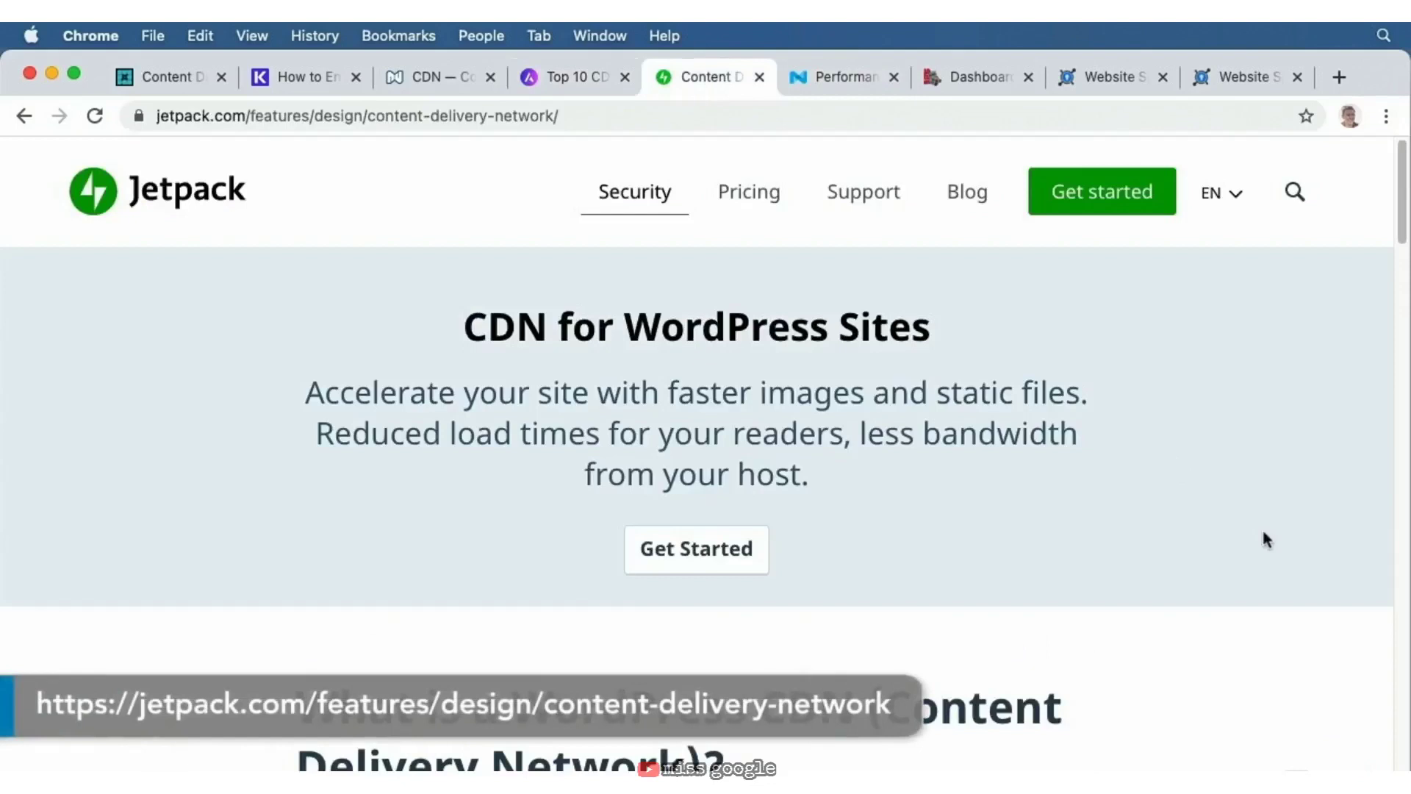
{"action": "scroll", "coordinate": [1263, 534], "scroll_direction": "down", "scroll_amount": 1}
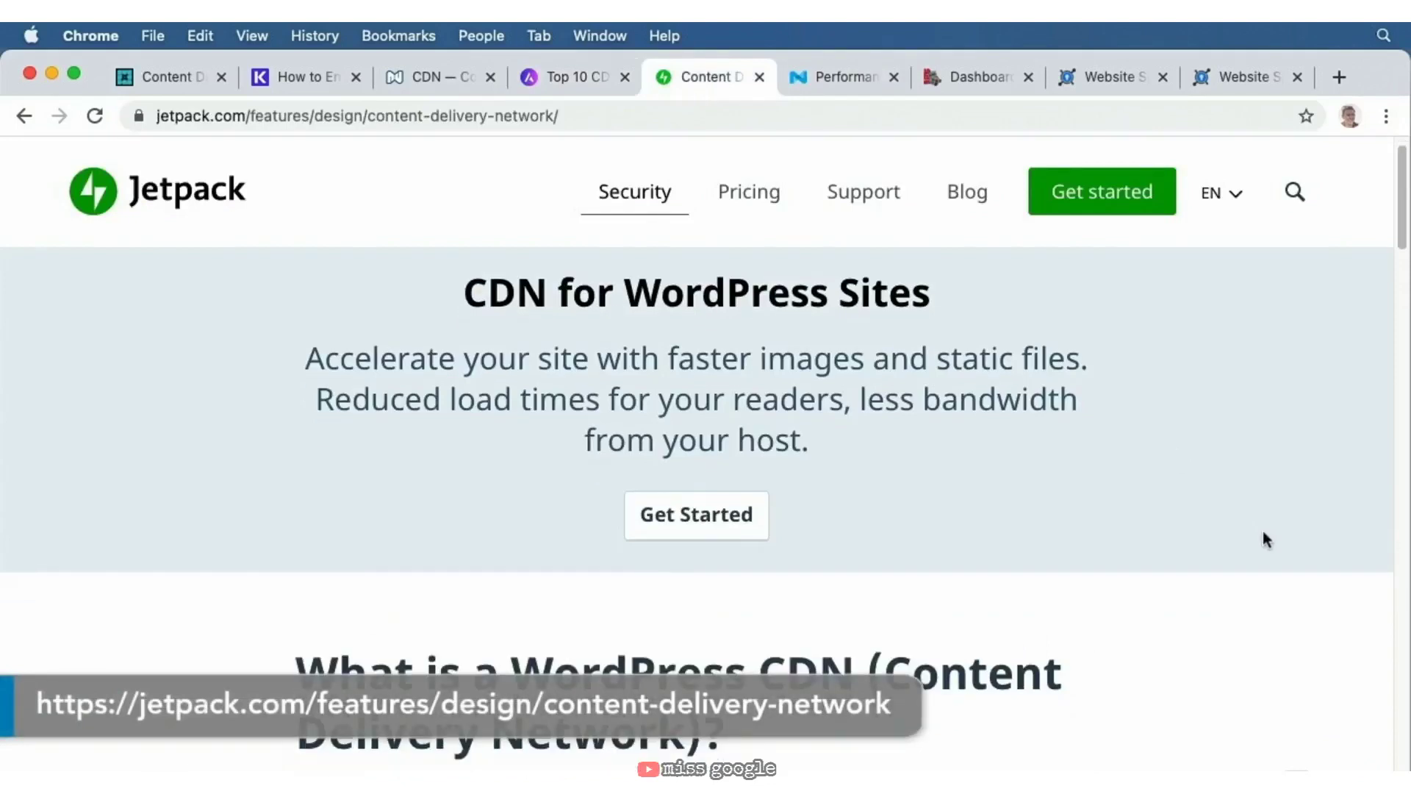
{"action": "scroll", "coordinate": [1263, 533], "scroll_direction": "down", "scroll_amount": 4}
{"action": "scroll", "coordinate": [1266, 539], "scroll_direction": "down", "scroll_amount": 2}
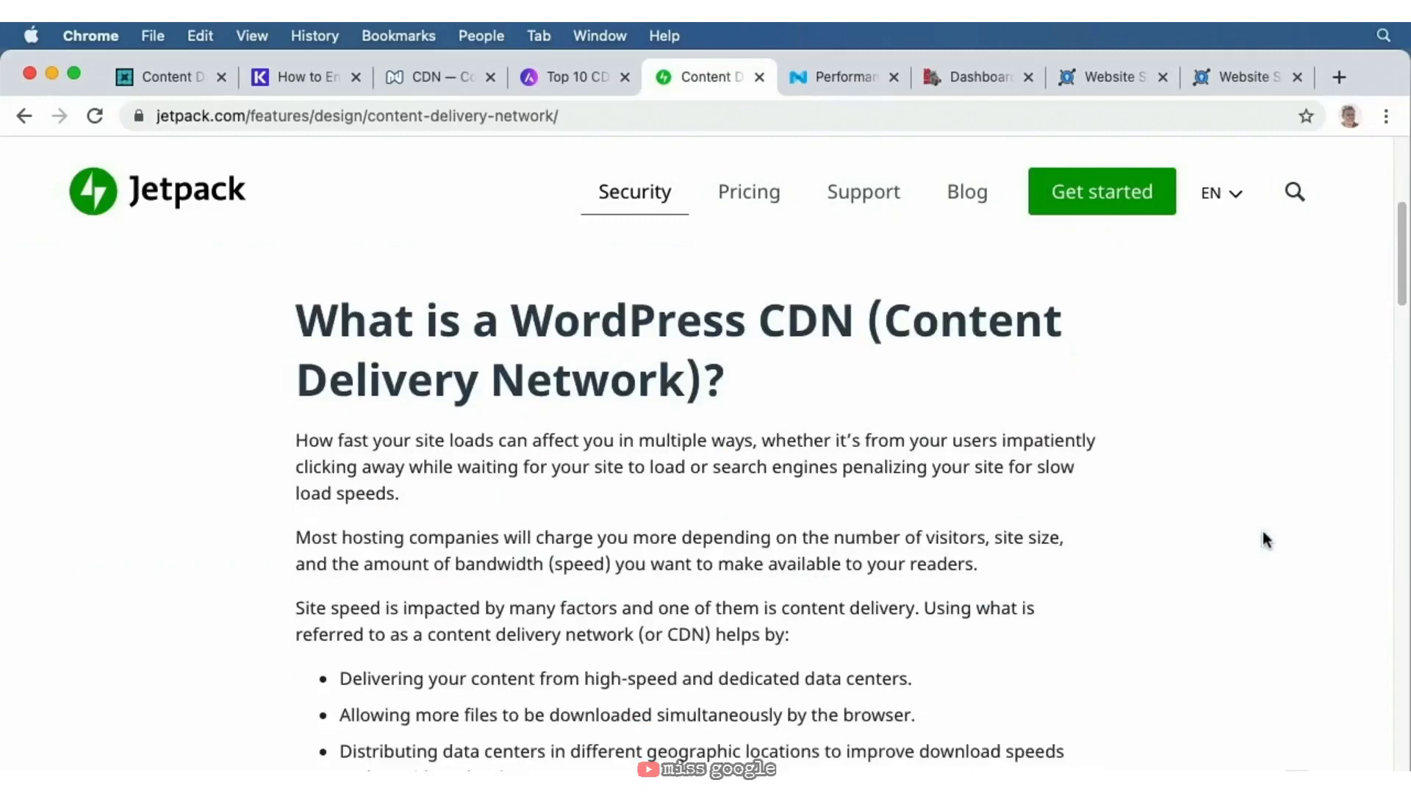
{"action": "scroll", "coordinate": [1266, 539], "scroll_direction": "down", "scroll_amount": 3}
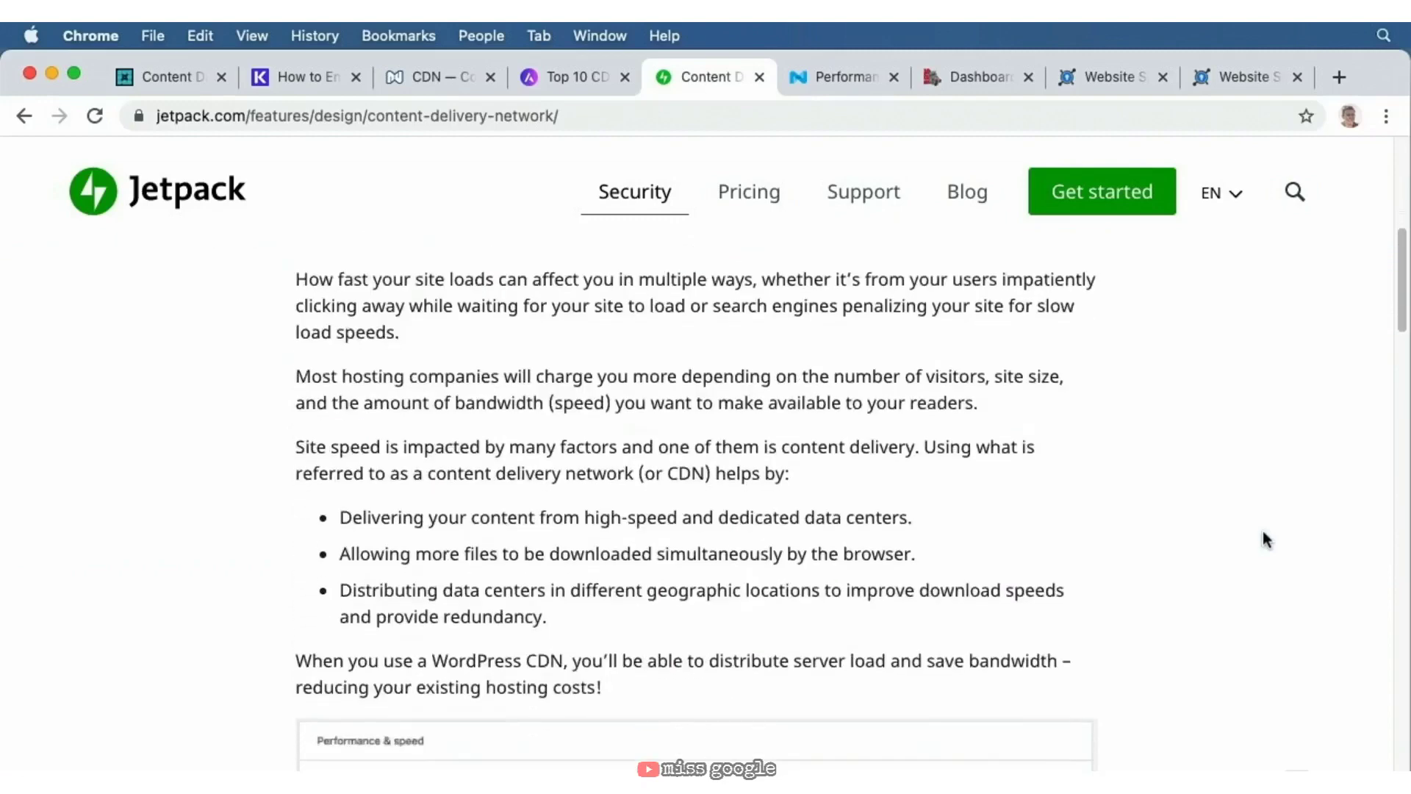
{"action": "scroll", "coordinate": [1265, 541], "scroll_direction": "down", "scroll_amount": 2}
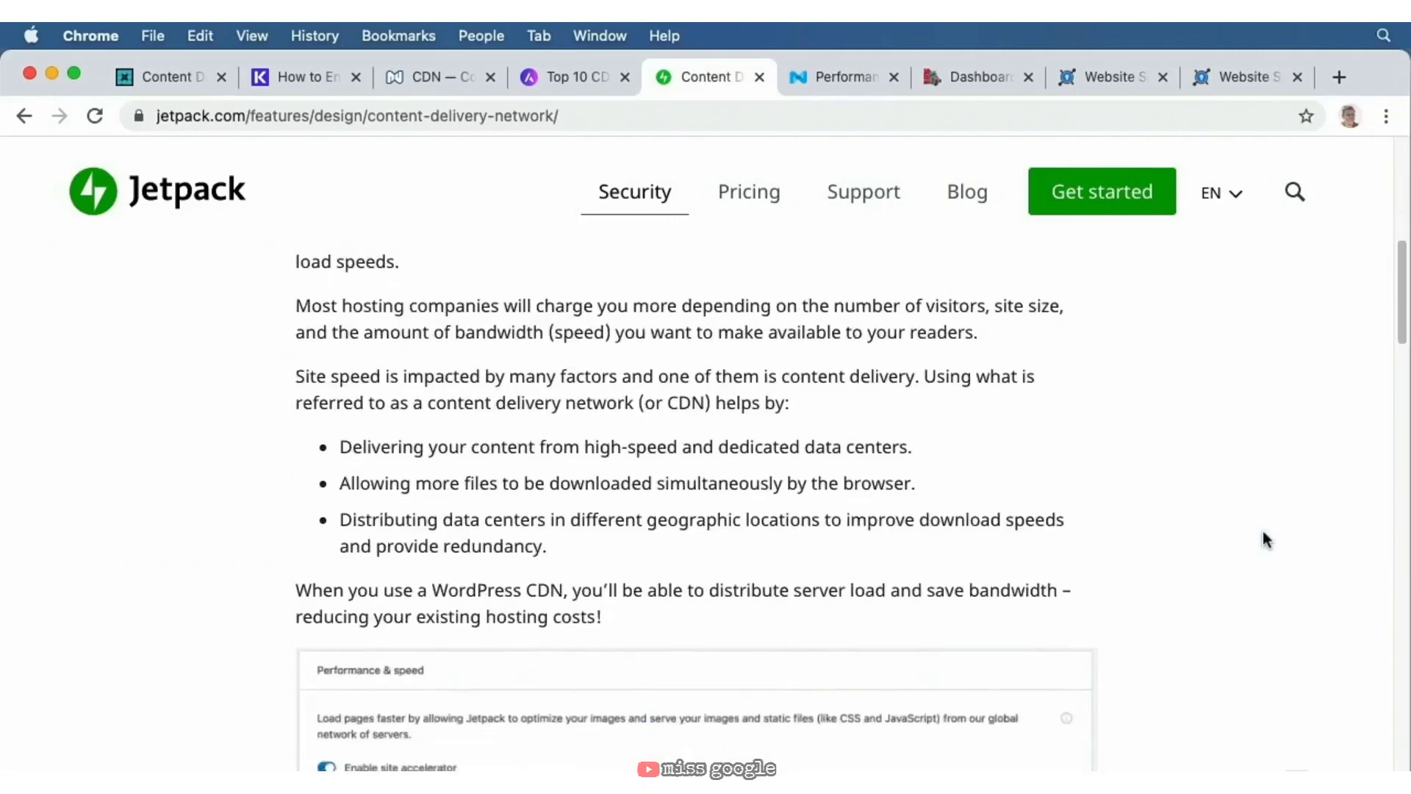
{"action": "scroll", "coordinate": [1266, 539], "scroll_direction": "down", "scroll_amount": 10}
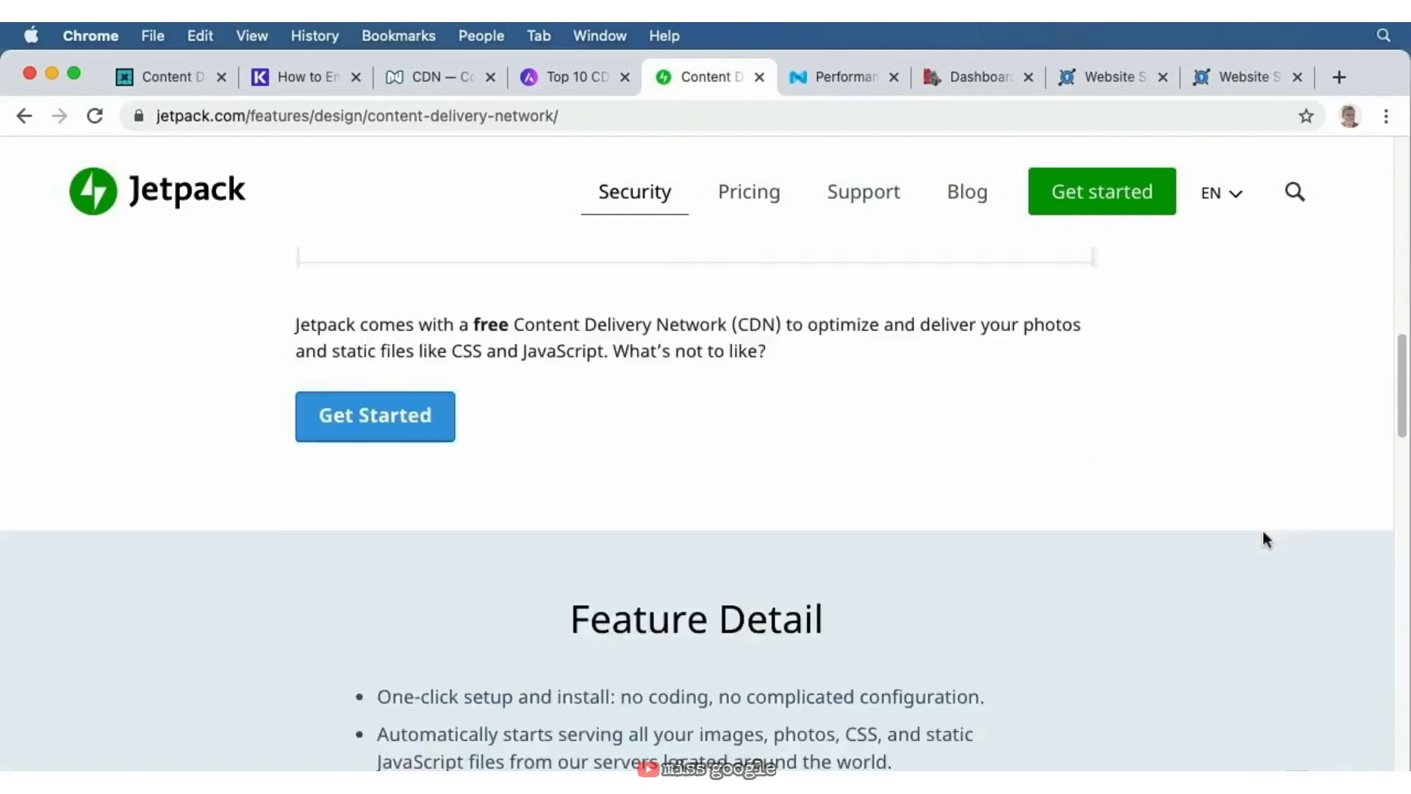
{"action": "scroll", "coordinate": [1266, 539], "scroll_direction": "up", "scroll_amount": 15}
{"action": "scroll", "coordinate": [1266, 540], "scroll_direction": "up", "scroll_amount": 5}
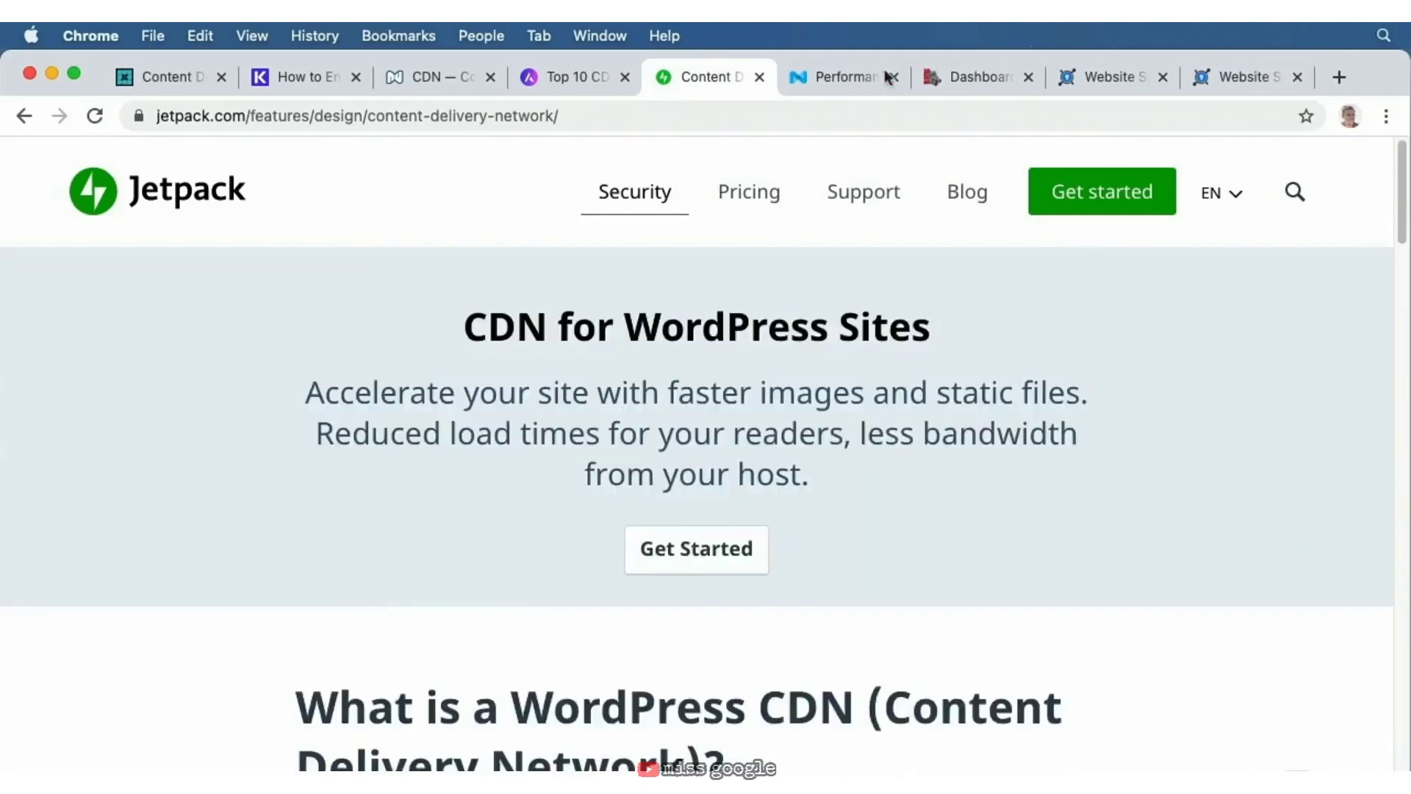
- Examine the Content Delivery Network settings on the Nexcess performance page for Laidback Games Not Optimized
{"action": "left_click", "coordinate": [822, 80]}
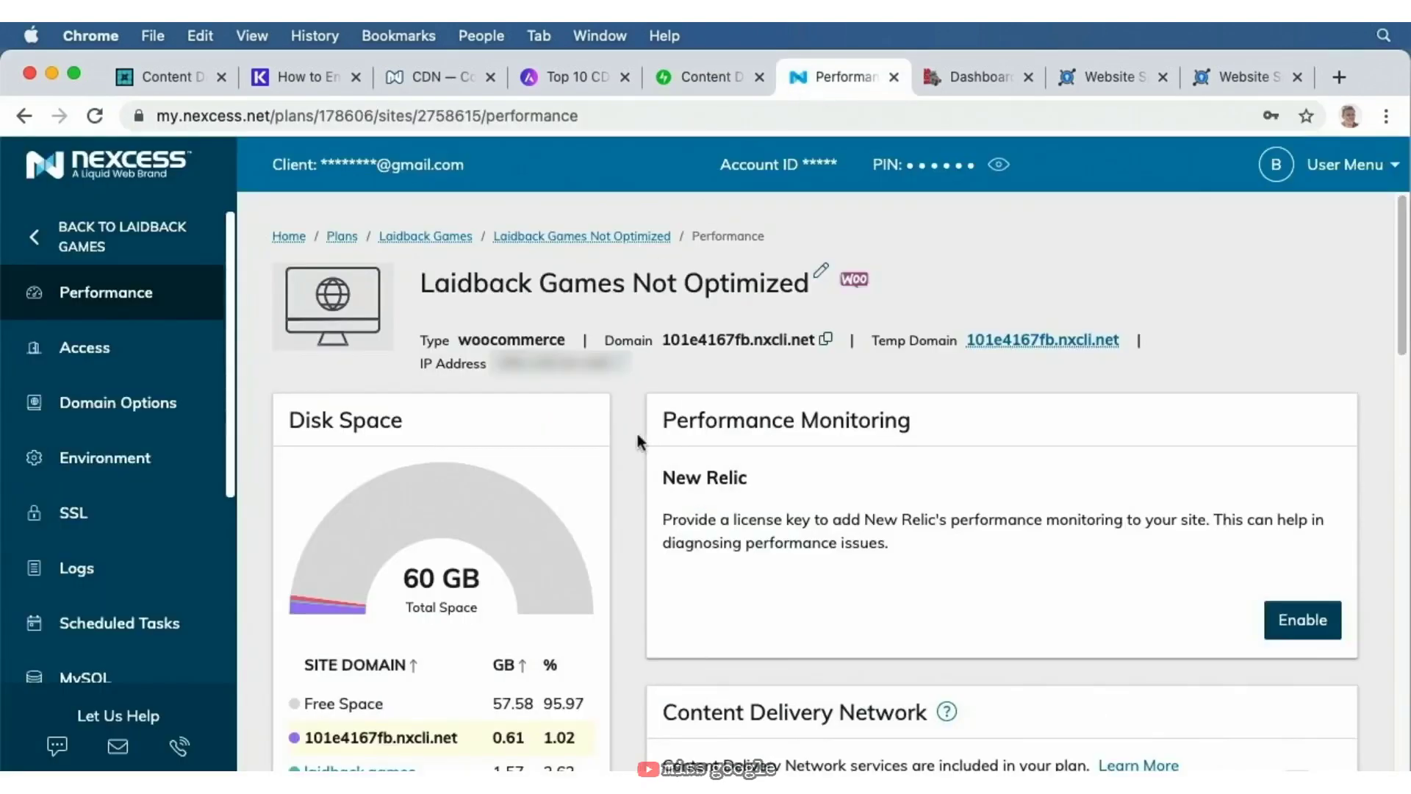
{"action": "scroll", "coordinate": [998, 277], "scroll_direction": "down", "scroll_amount": 5}
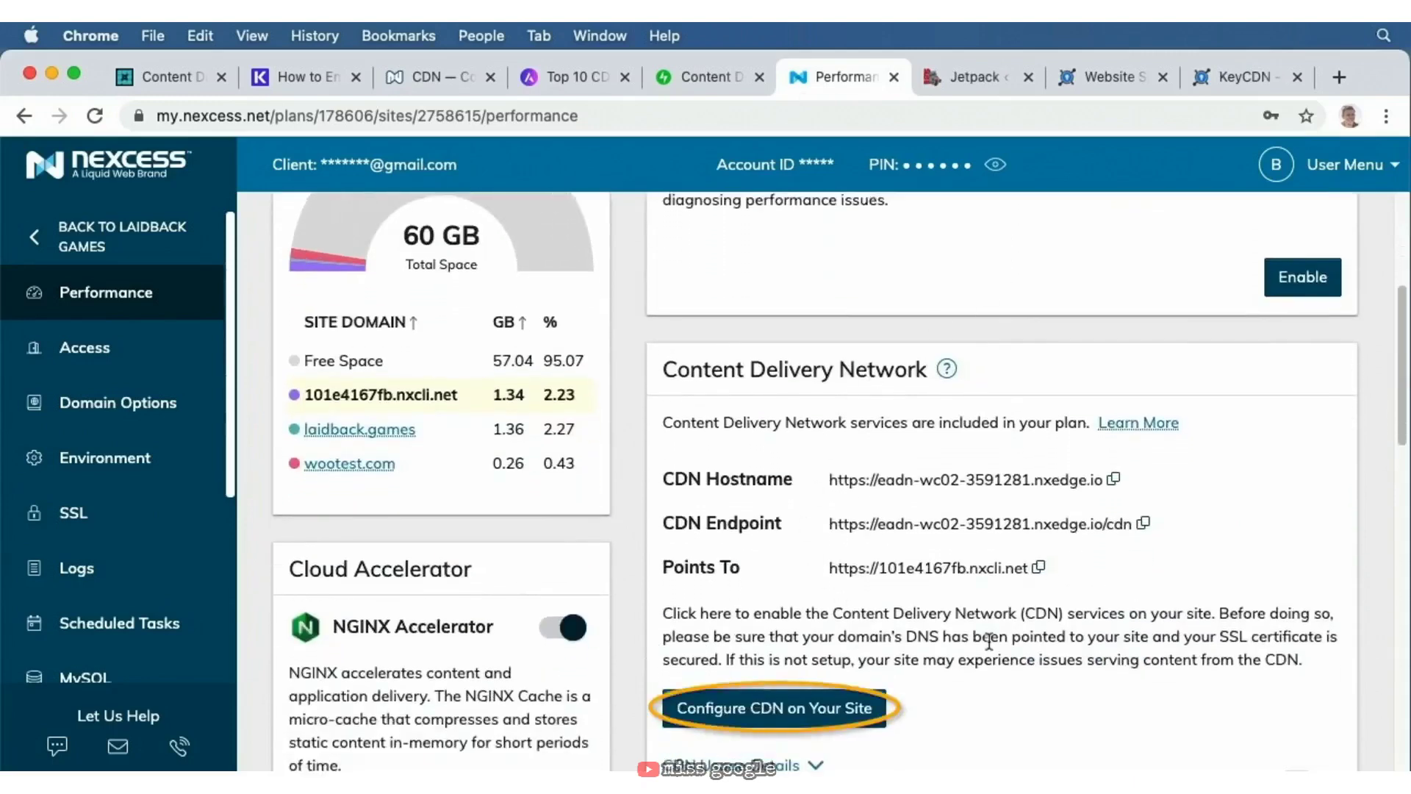
{"action": "scroll", "coordinate": [988, 639], "scroll_direction": "up", "scroll_amount": 5}
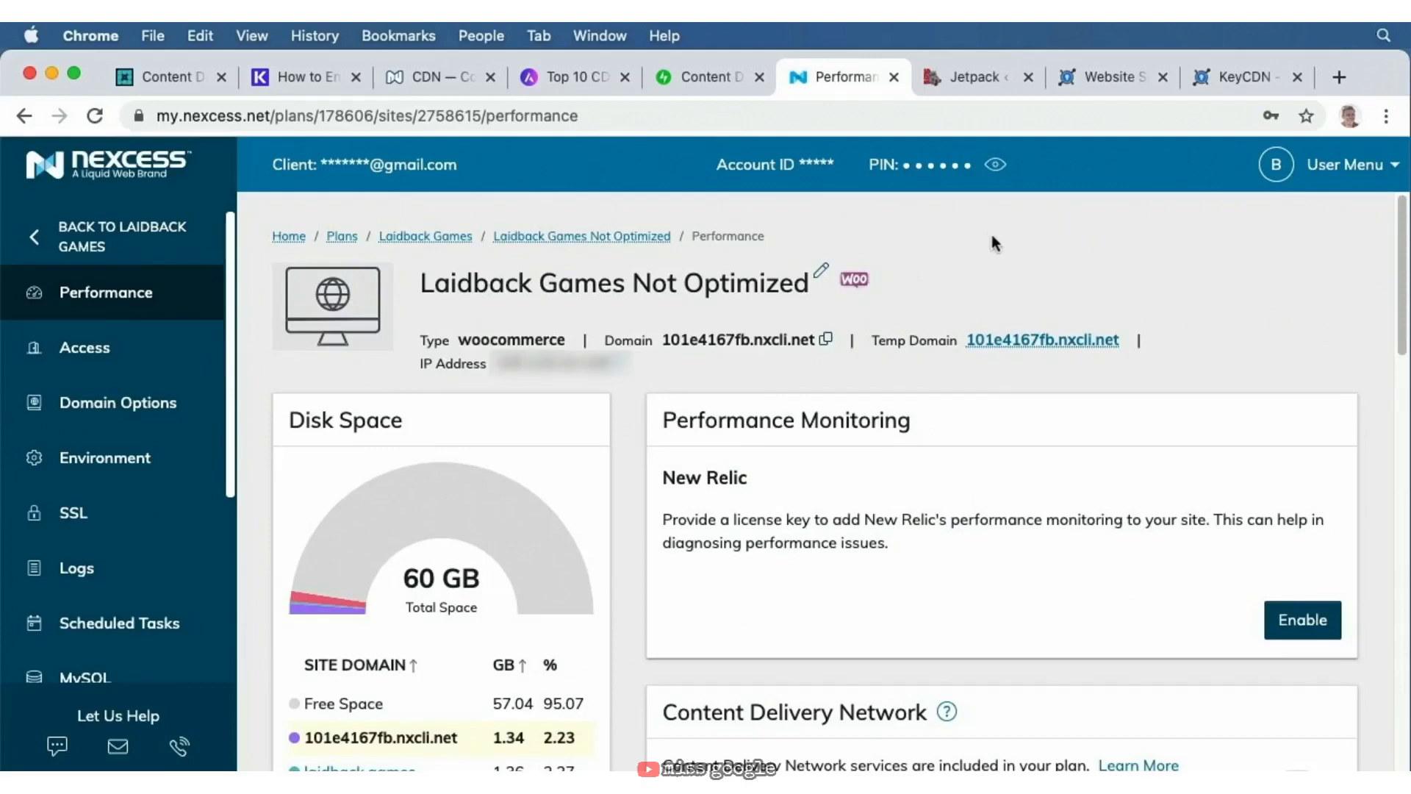
- Enable Image Accelerator in the Performance section of the site's Jetpack dashboard
{"action": "left_click", "coordinate": [954, 77]}
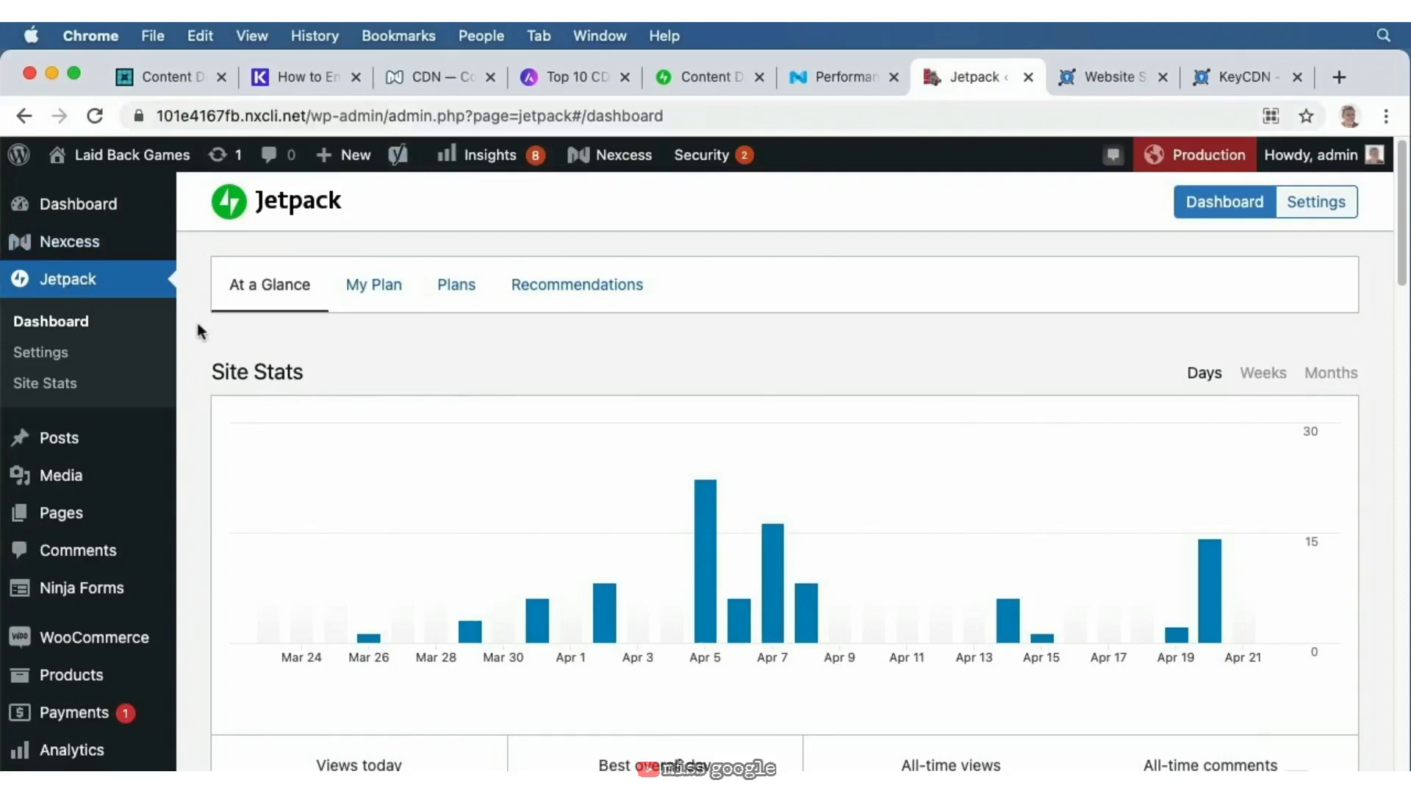
{"action": "scroll", "coordinate": [197, 335], "scroll_direction": "down", "scroll_amount": 8}
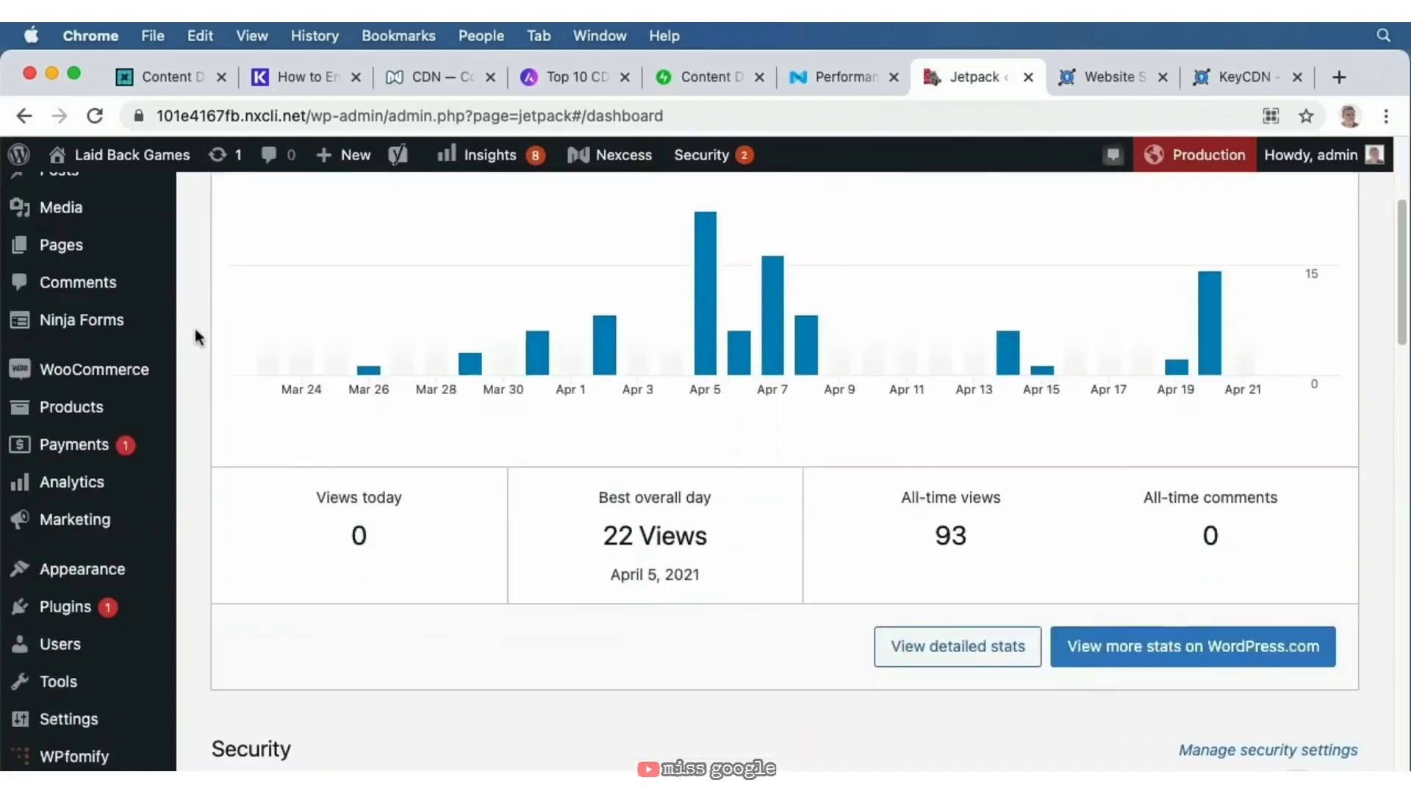
{"action": "scroll", "coordinate": [197, 334], "scroll_direction": "down", "scroll_amount": 15}
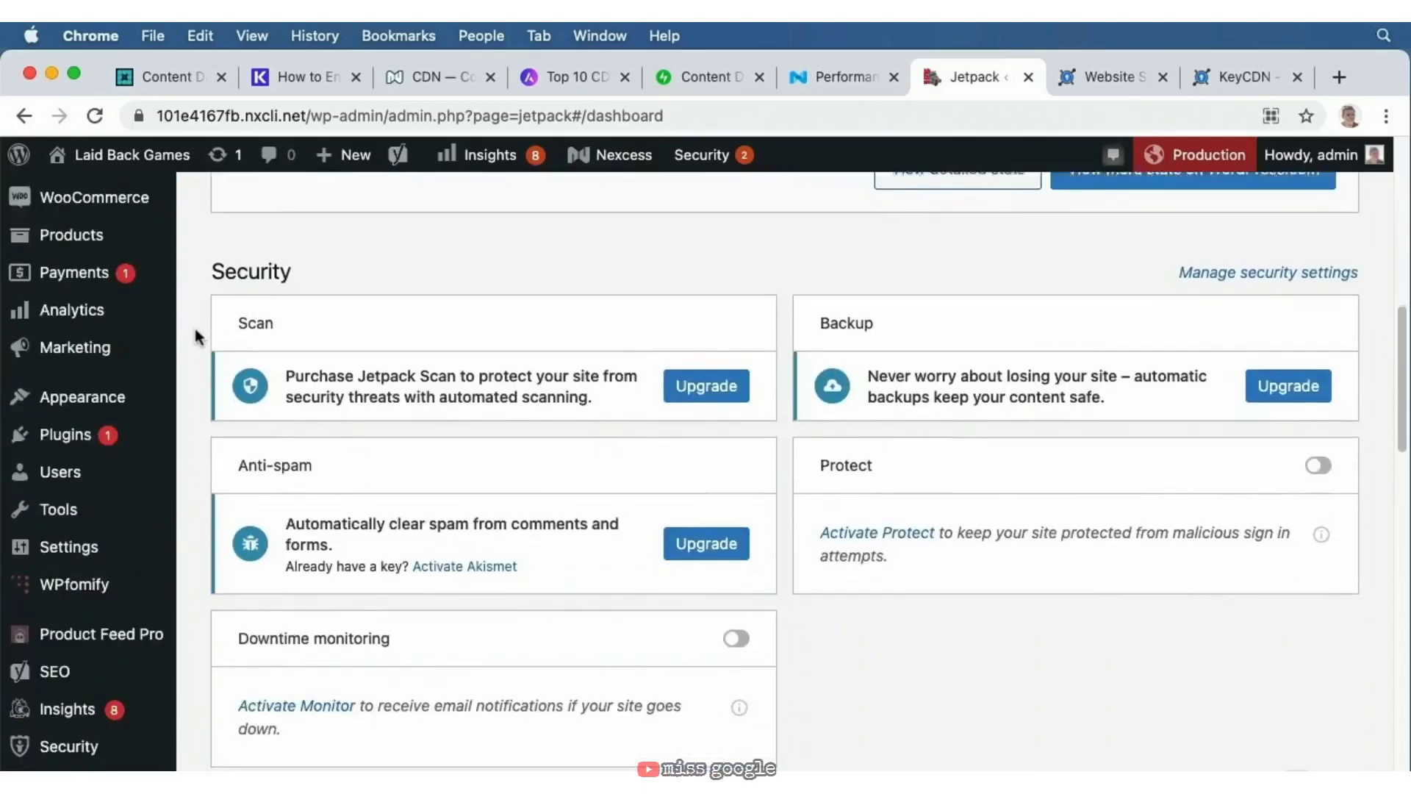
{"action": "scroll", "coordinate": [197, 336], "scroll_direction": "down", "scroll_amount": 9}
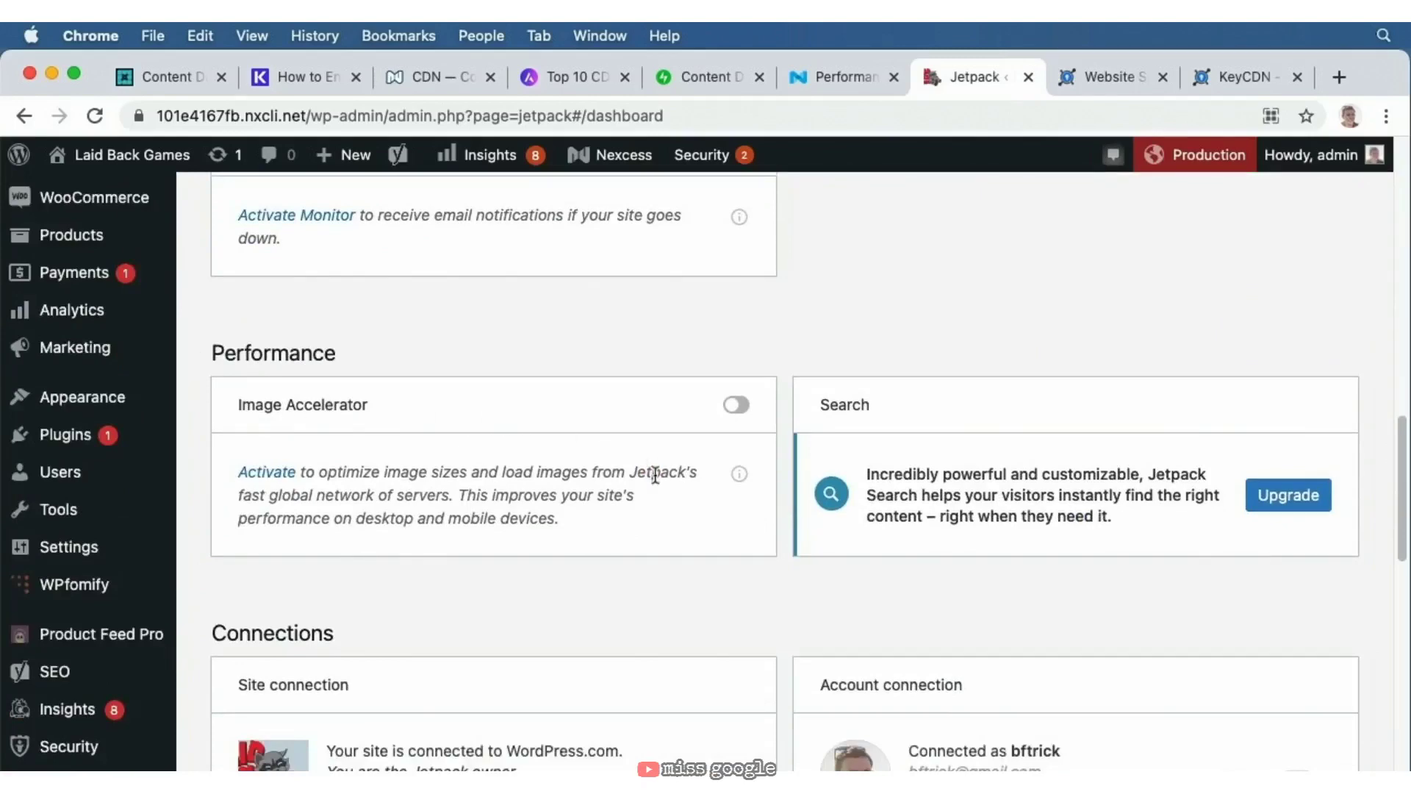
{"action": "left_click", "coordinate": [733, 408]}
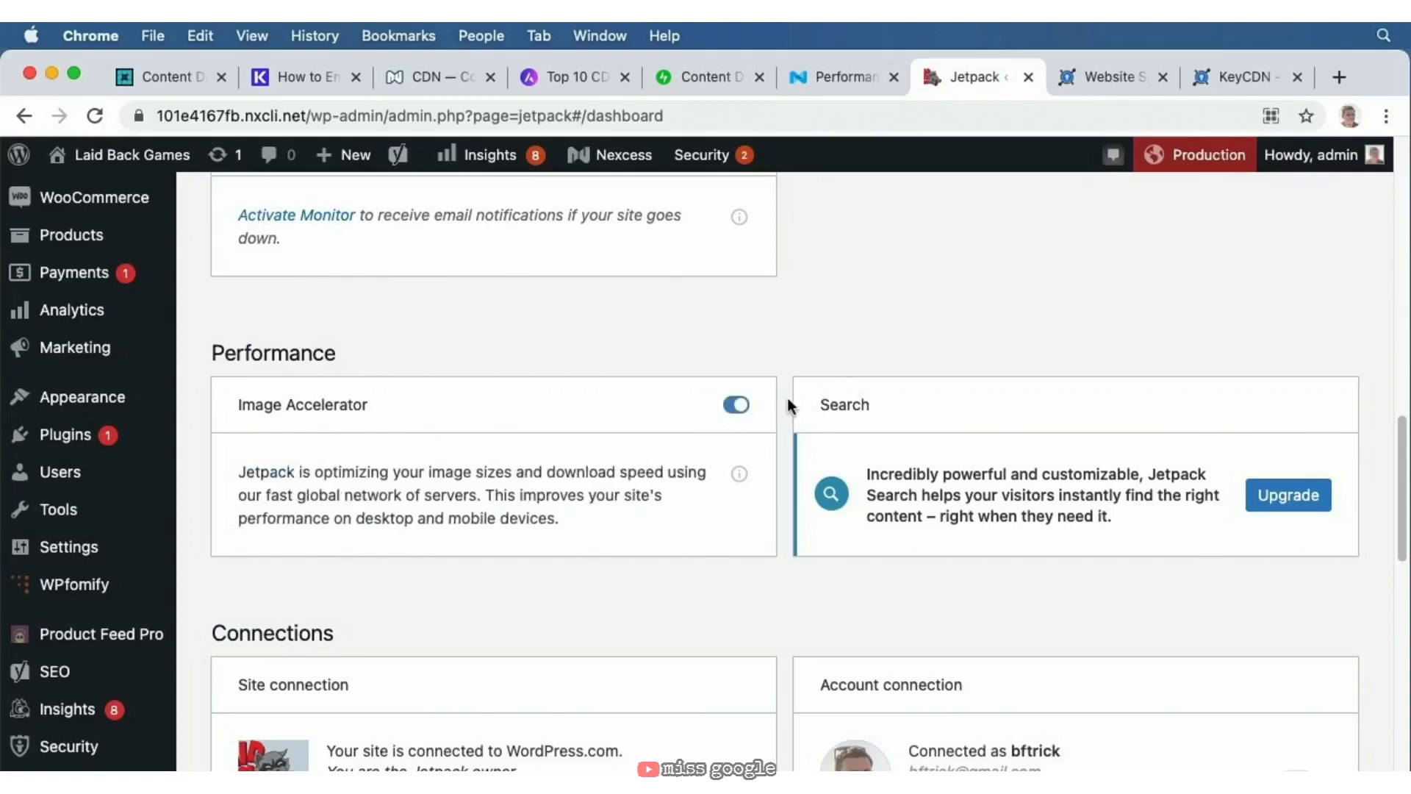
{"action": "scroll", "coordinate": [787, 398], "scroll_direction": "up", "scroll_amount": 15}
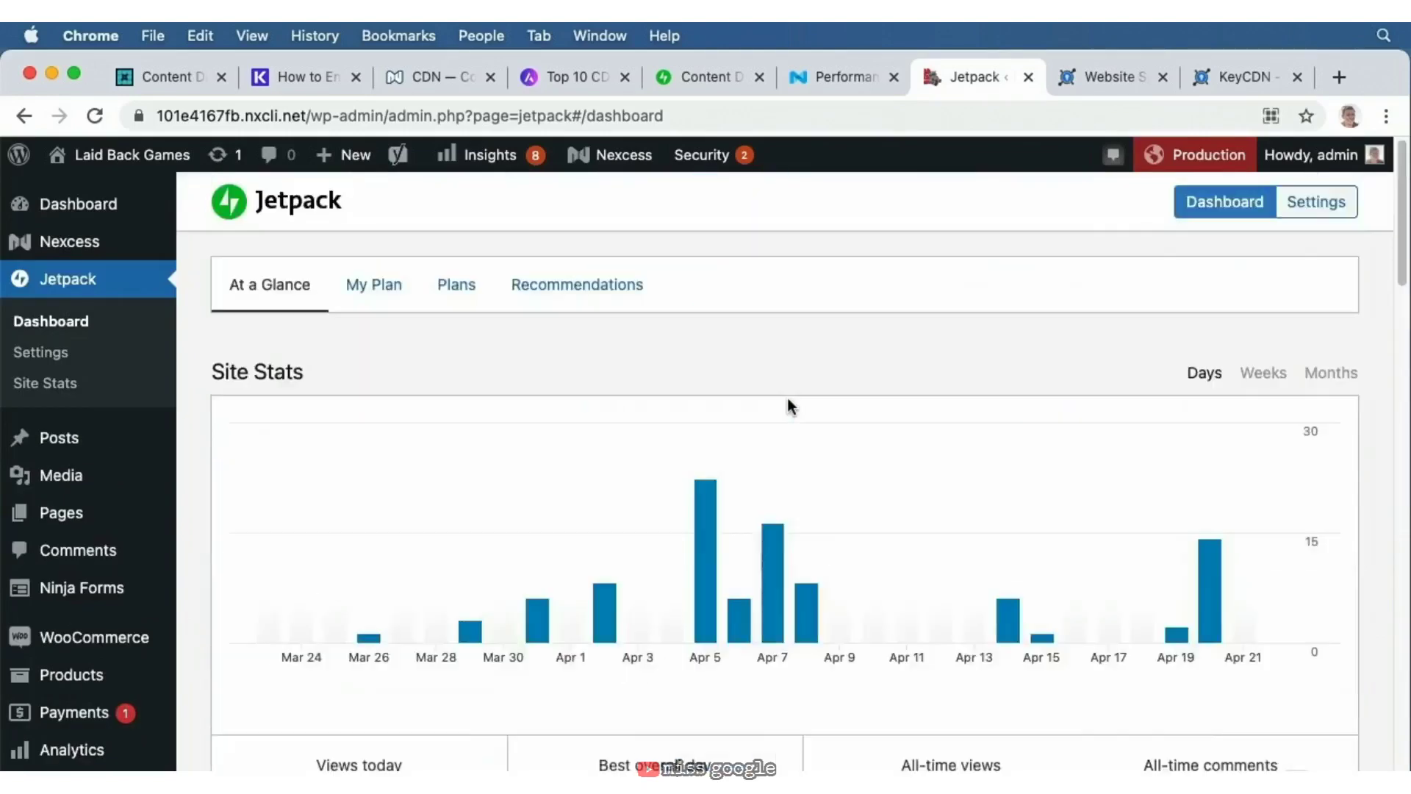
{"action": "left_click", "coordinate": [1100, 78]}
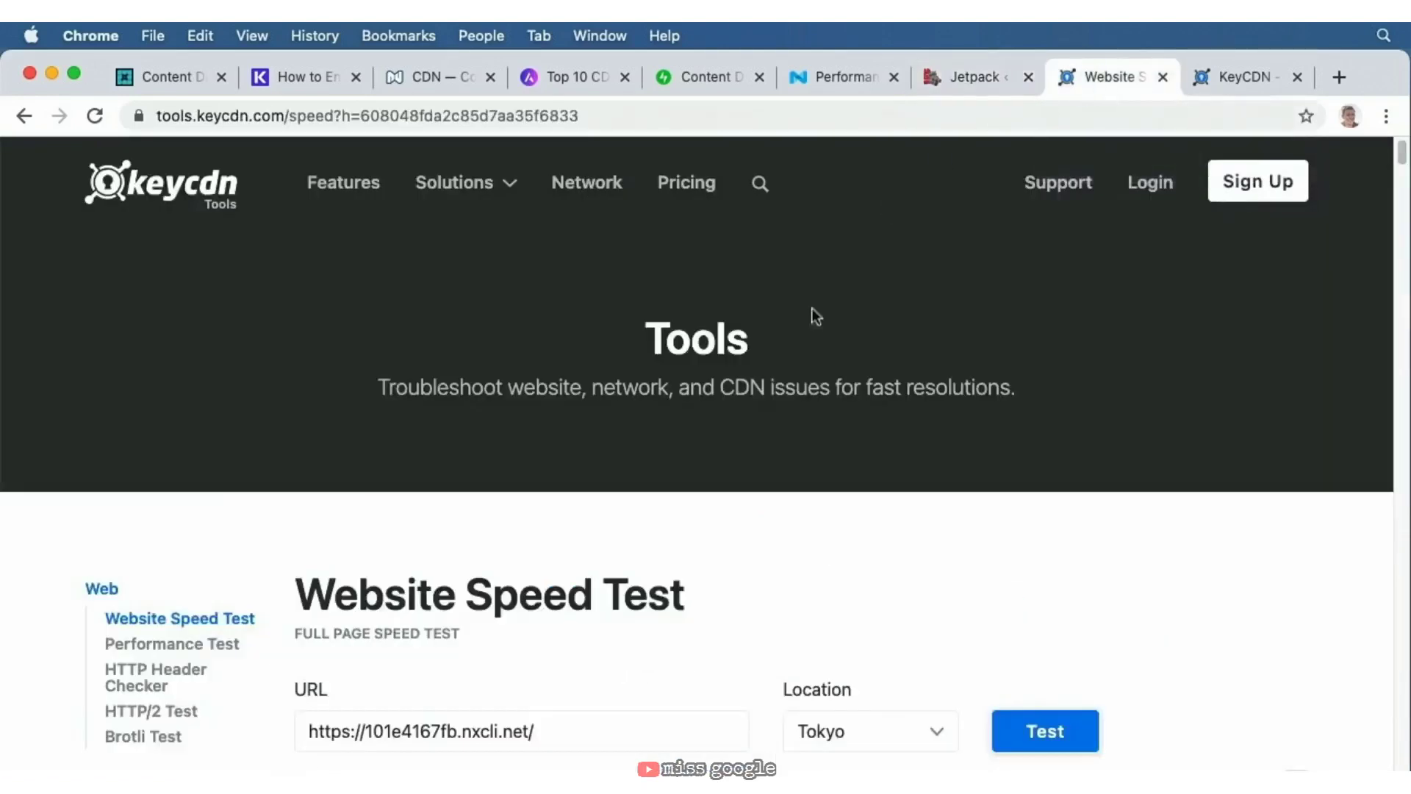
{"action": "scroll", "coordinate": [812, 313], "scroll_direction": "down", "scroll_amount": 3}
{"action": "scroll", "coordinate": [819, 318], "scroll_direction": "down", "scroll_amount": 3}
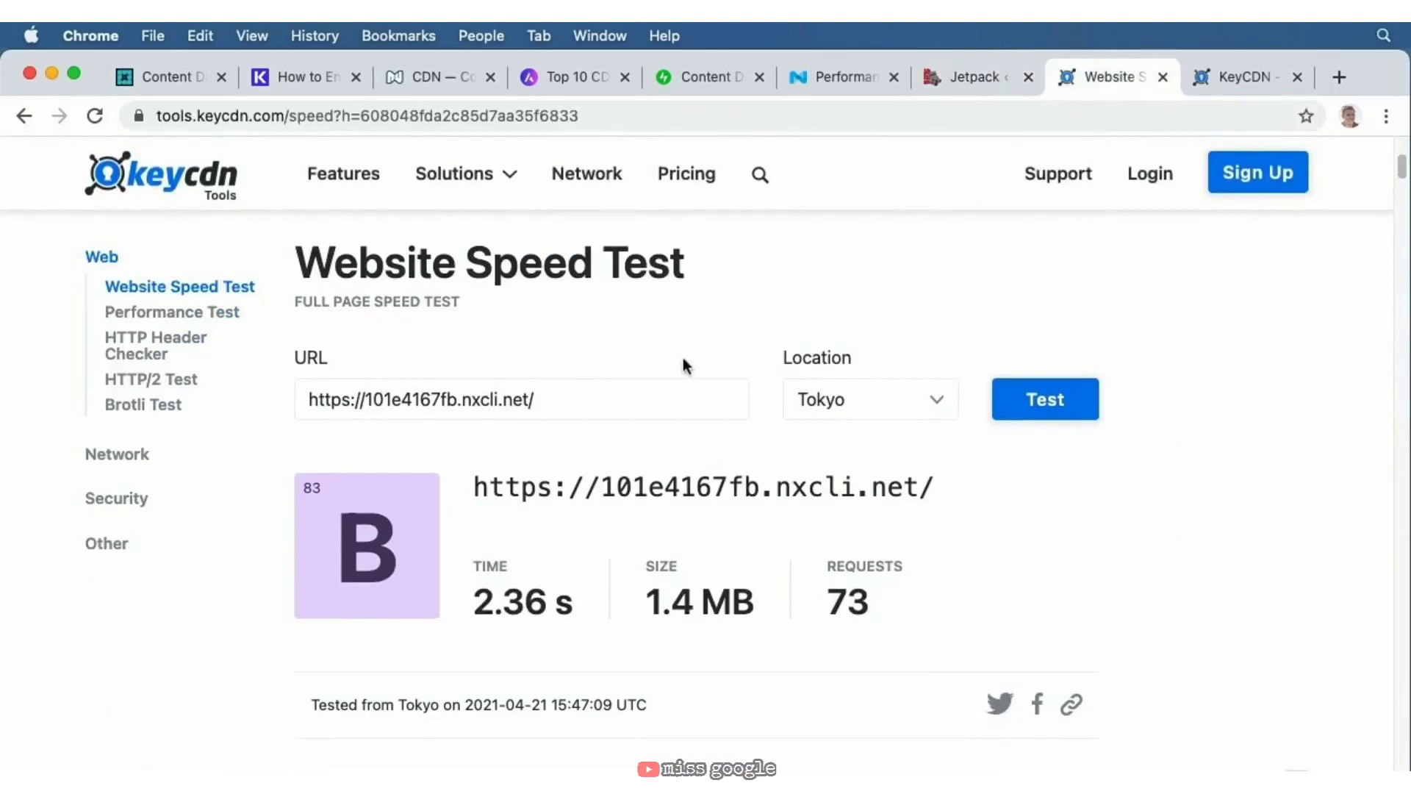
{"action": "left_click_drag", "start_coordinate": [597, 395], "coordinate": [284, 403]}
{"action": "key", "text": "super+c"}
{"action": "left_click", "coordinate": [544, 320]}
{"action": "left_click", "coordinate": [1242, 76]}
{"action": "scroll", "coordinate": [756, 384], "scroll_direction": "down", "scroll_amount": 5}
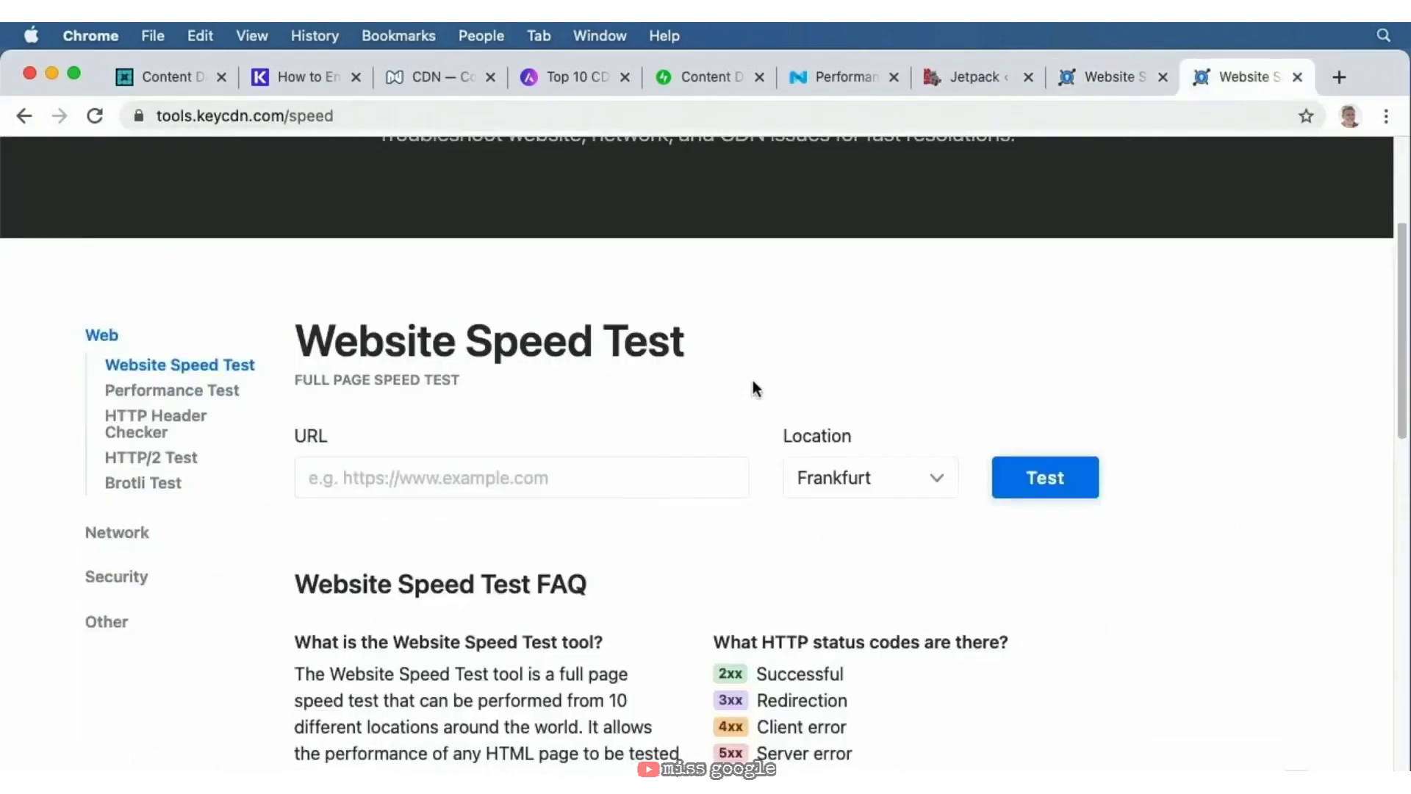
{"action": "left_click", "coordinate": [490, 478]}
{"action": "key", "text": "super+v"}
{"action": "left_click", "coordinate": [841, 478]}
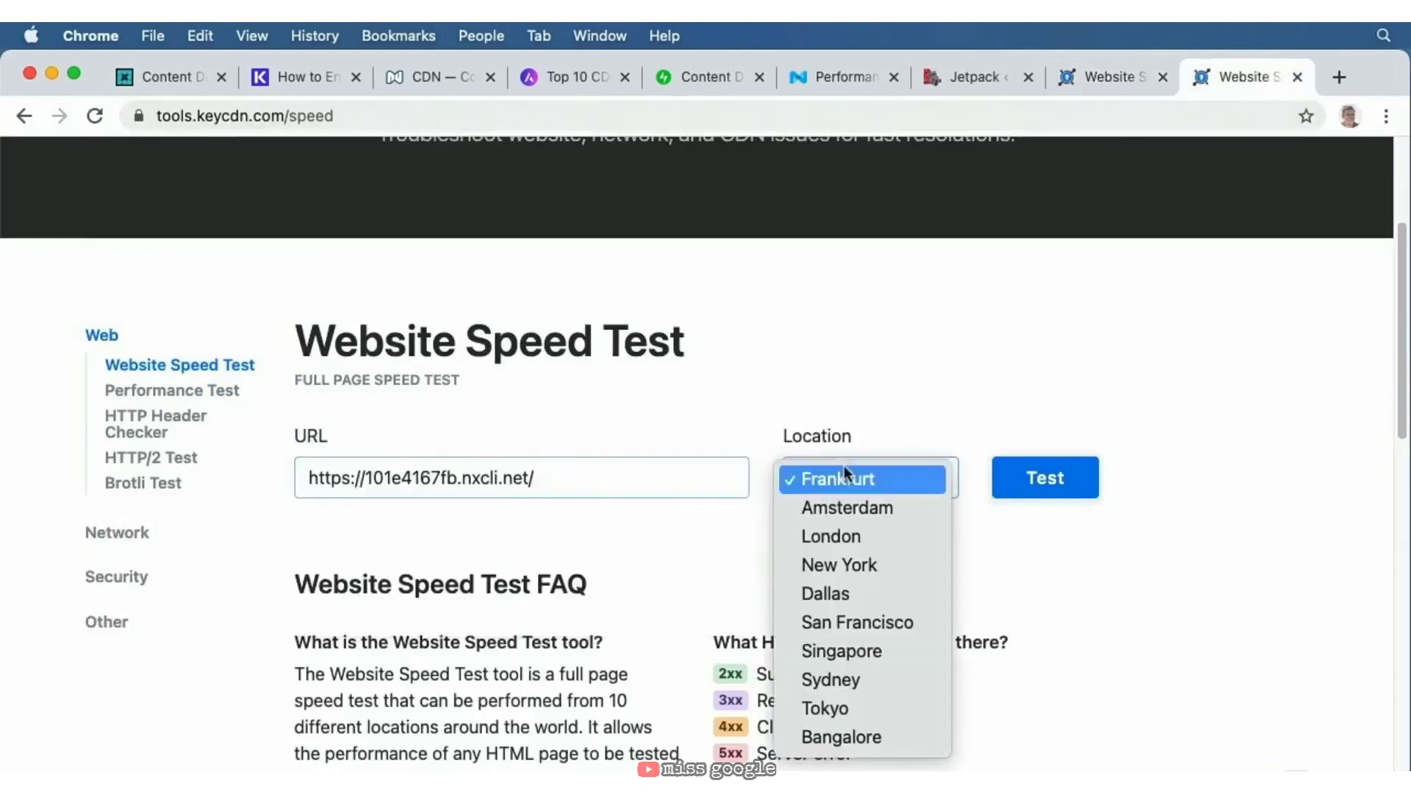
{"action": "left_click", "coordinate": [823, 707]}
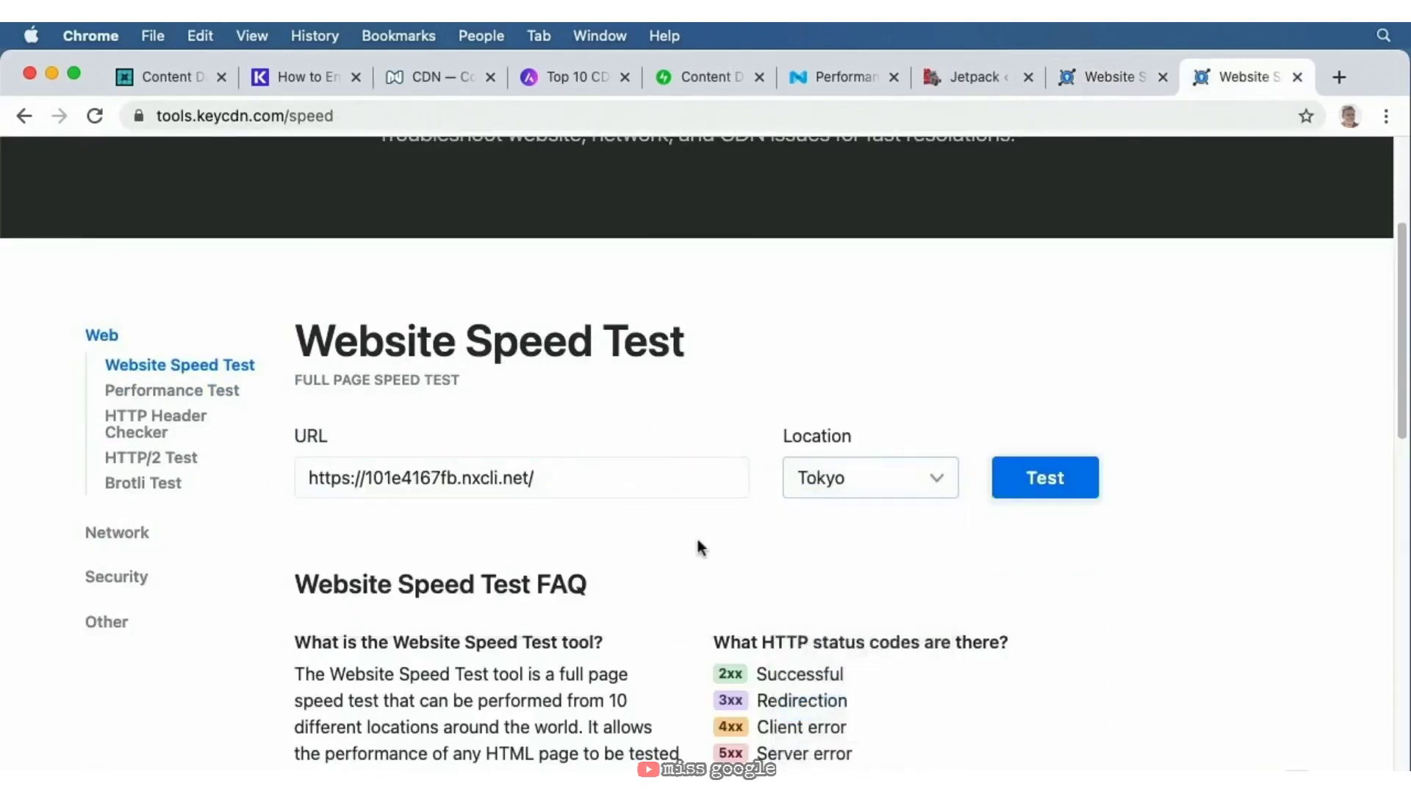
{"action": "scroll", "coordinate": [696, 535], "scroll_direction": "down", "scroll_amount": 1}
{"action": "left_click", "coordinate": [1039, 415]}
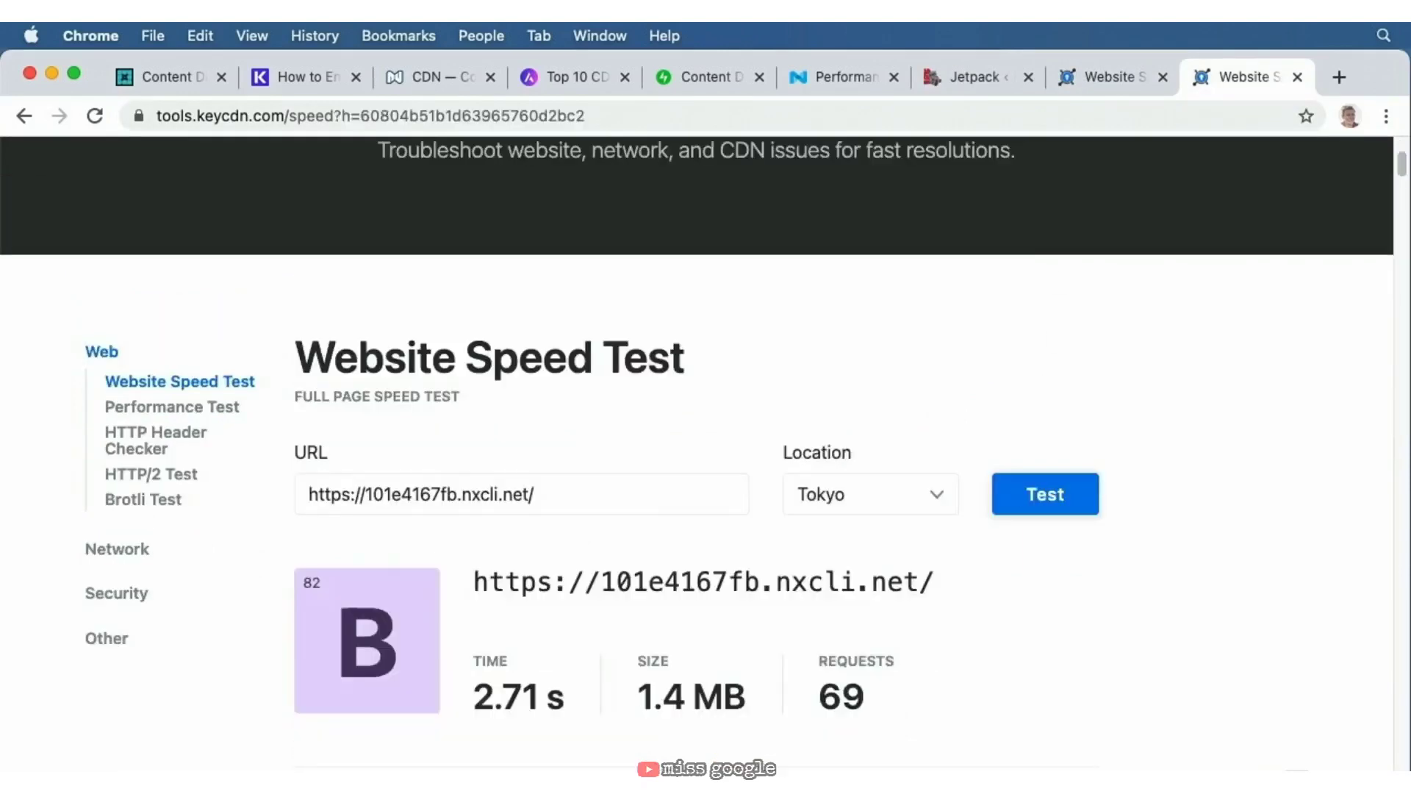
- Compare the grade, load time, size and requests in the two KeyCDN Tokyo speed test reports
{"action": "scroll", "coordinate": [698, 452], "scroll_direction": "down", "scroll_amount": 3}
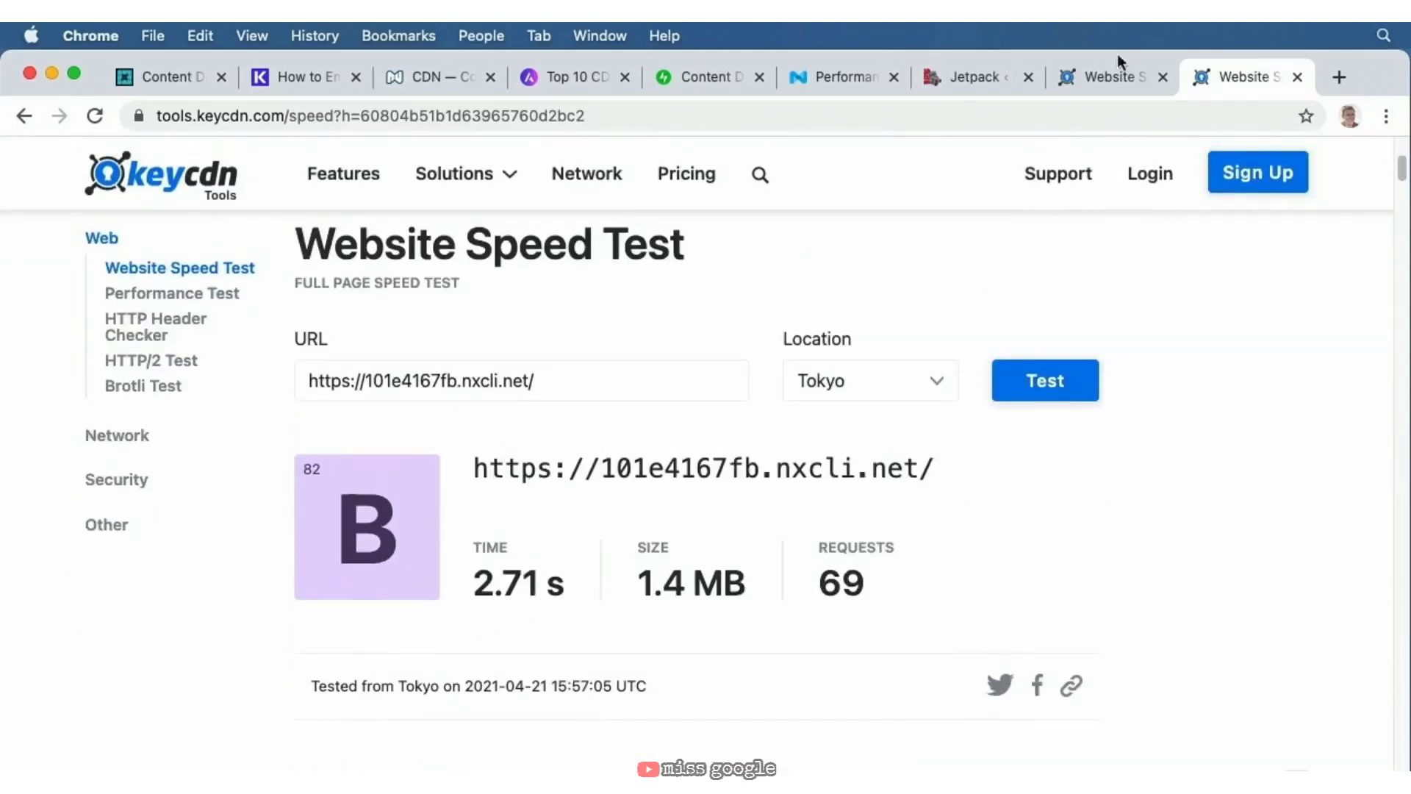
{"action": "left_click", "coordinate": [1106, 75]}
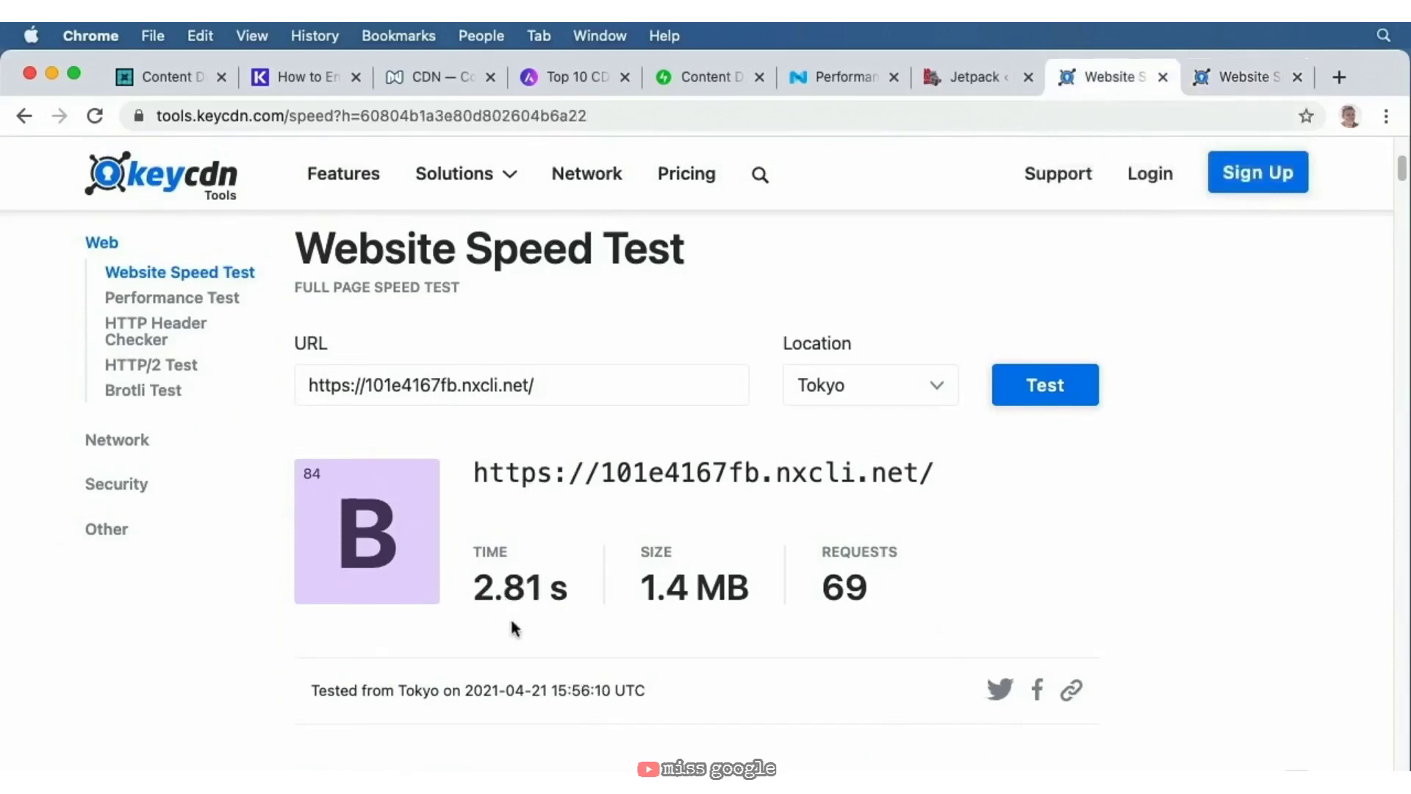
{"action": "left_click", "coordinate": [1245, 75]}
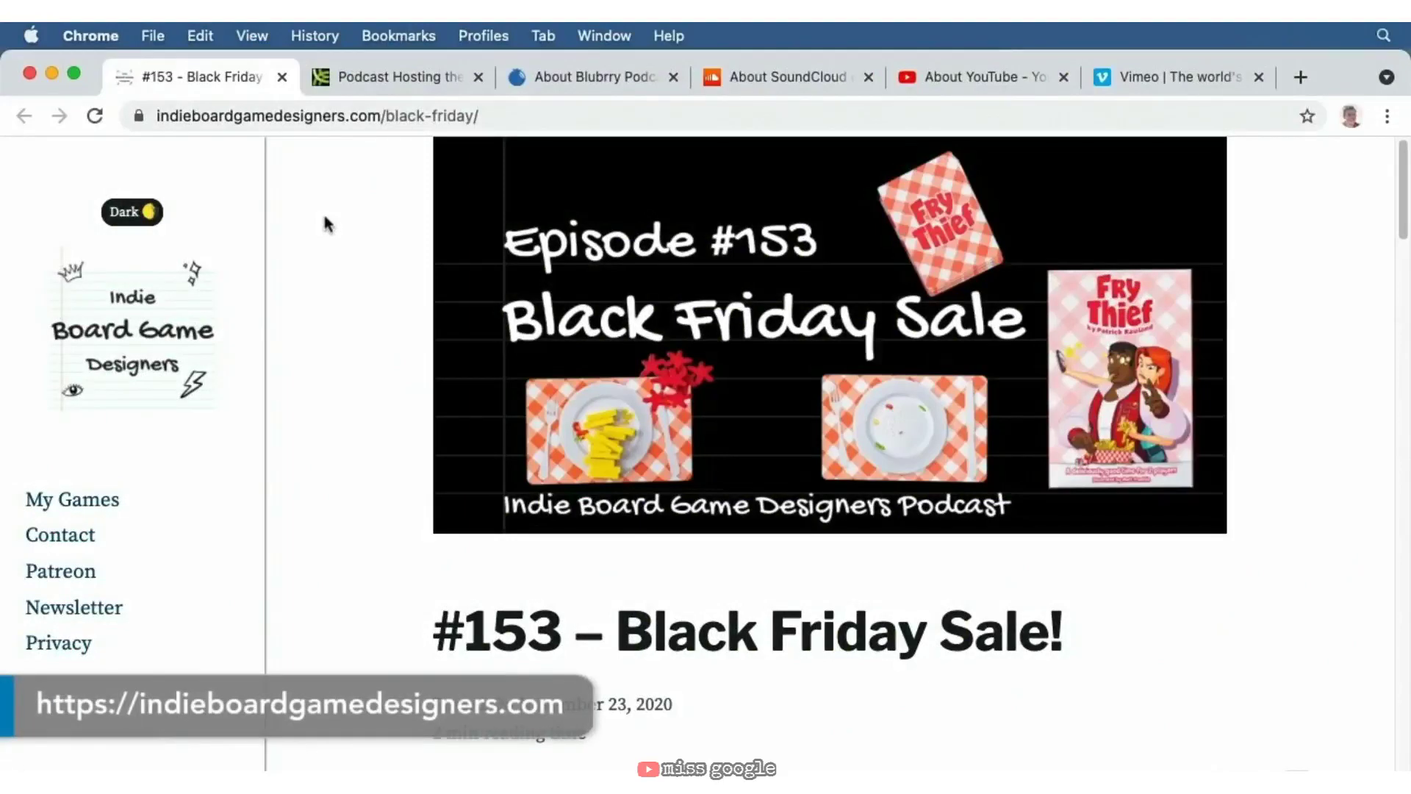
- Review the Black Friday Sale episode post on indieboardgamedesigners.com, including its audio player and show notes
{"action": "scroll", "coordinate": [330, 258], "scroll_direction": "down", "scroll_amount": 10}
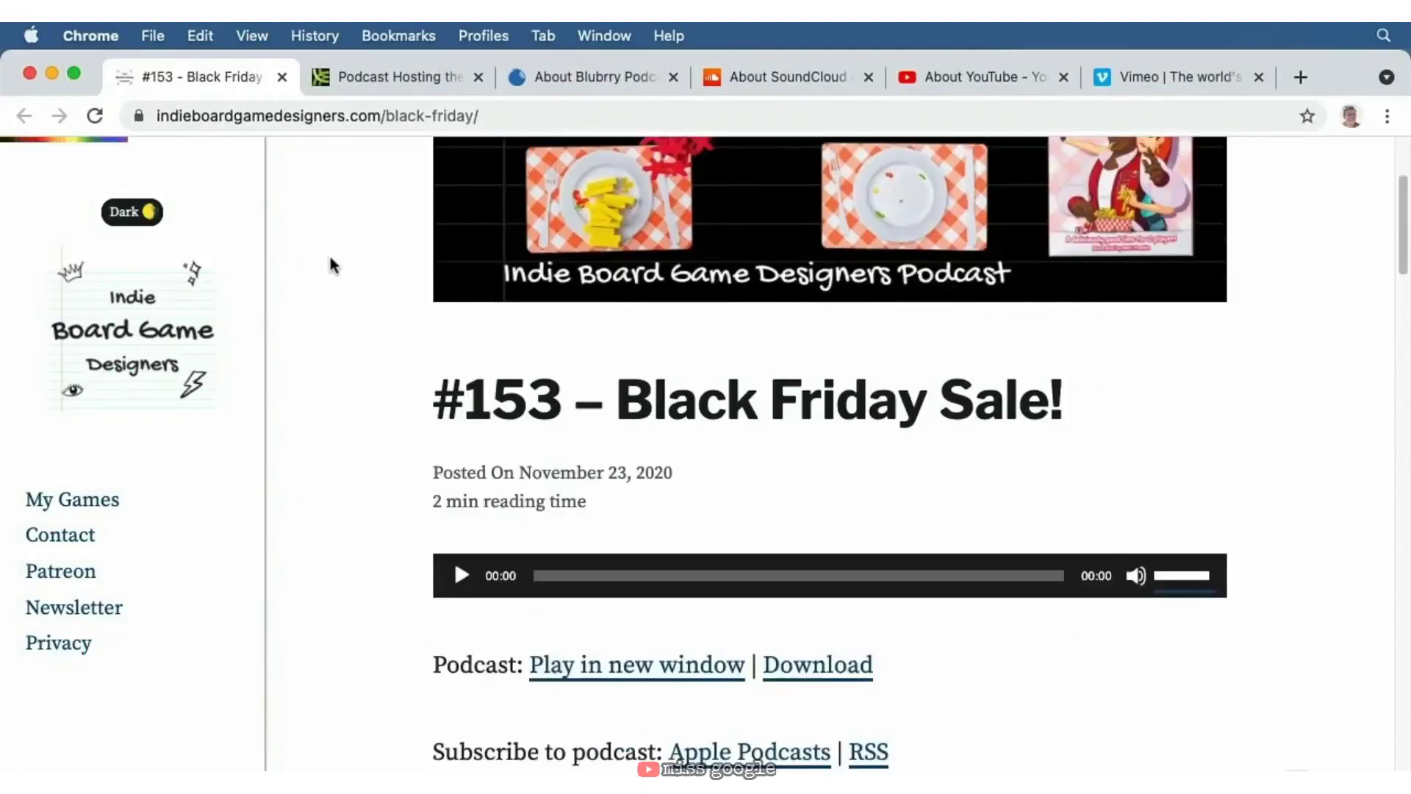
{"action": "scroll", "coordinate": [330, 253], "scroll_direction": "down", "scroll_amount": 3}
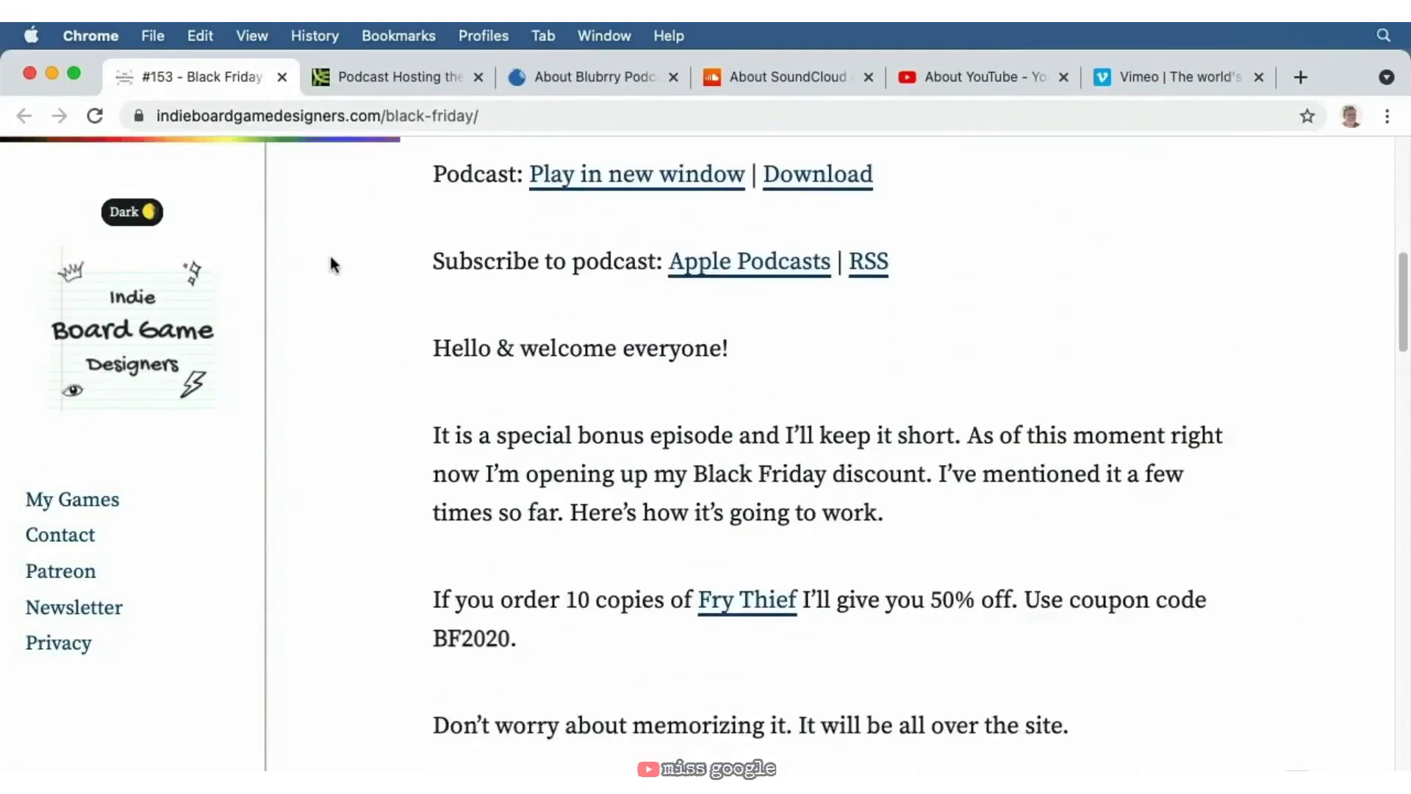
{"action": "scroll", "coordinate": [329, 253], "scroll_direction": "up", "scroll_amount": 10}
{"action": "scroll", "coordinate": [330, 258], "scroll_direction": "up", "scroll_amount": 2}
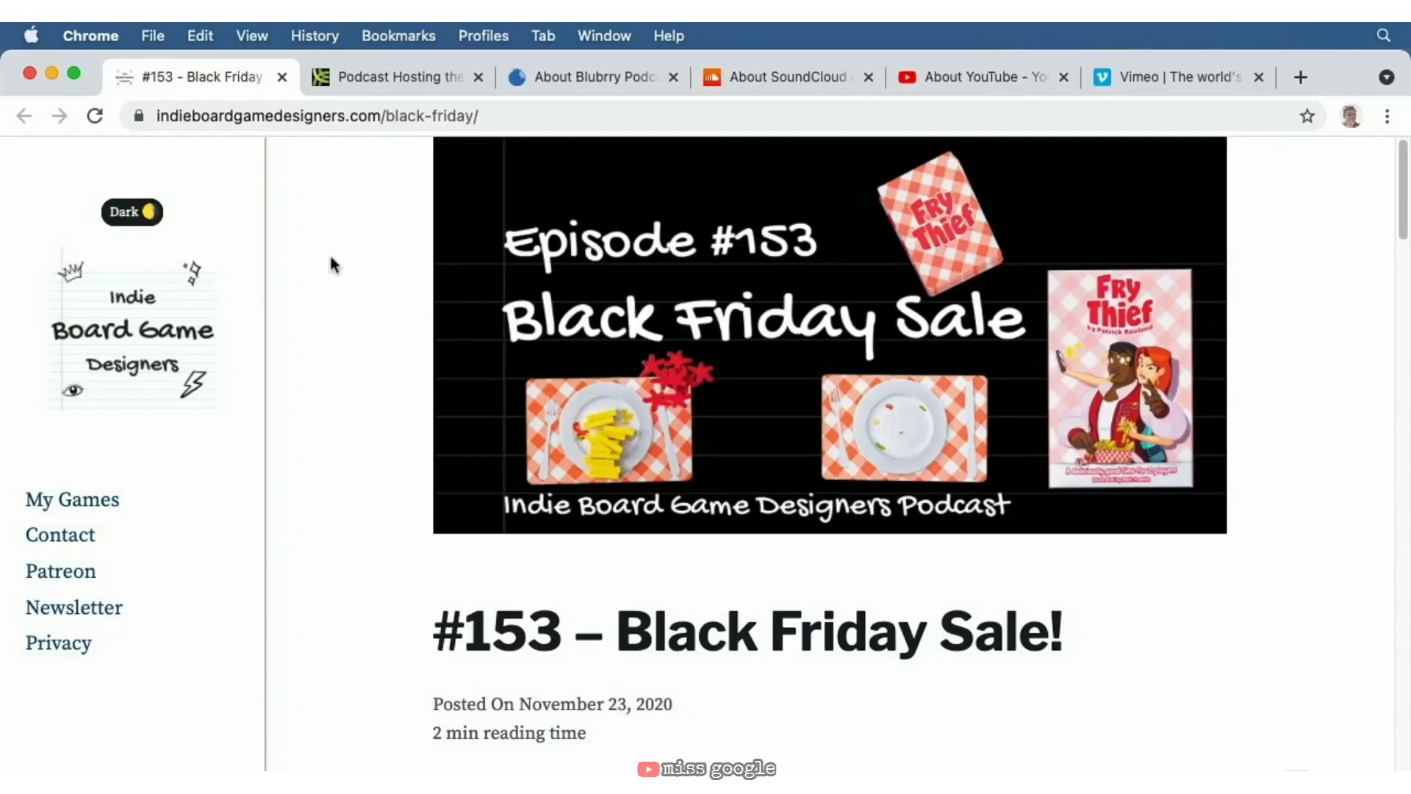
- Look over the Libsyn home page as an option for hosting podcast audio
{"action": "left_click", "coordinate": [352, 80]}
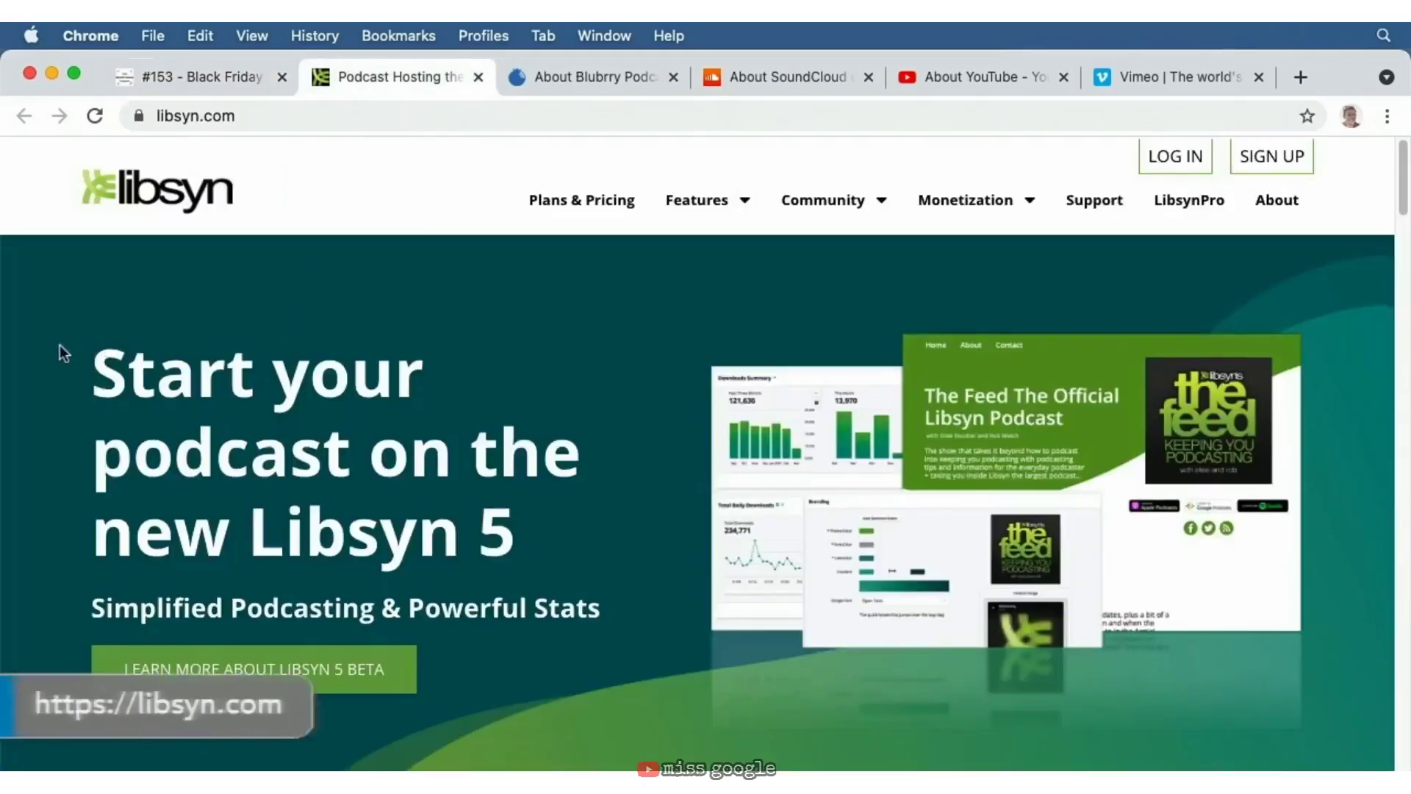
{"action": "scroll", "coordinate": [60, 352], "scroll_direction": "down", "scroll_amount": 10}
{"action": "scroll", "coordinate": [60, 352], "scroll_direction": "up", "scroll_amount": 5}
{"action": "scroll", "coordinate": [60, 353], "scroll_direction": "up", "scroll_amount": 5}
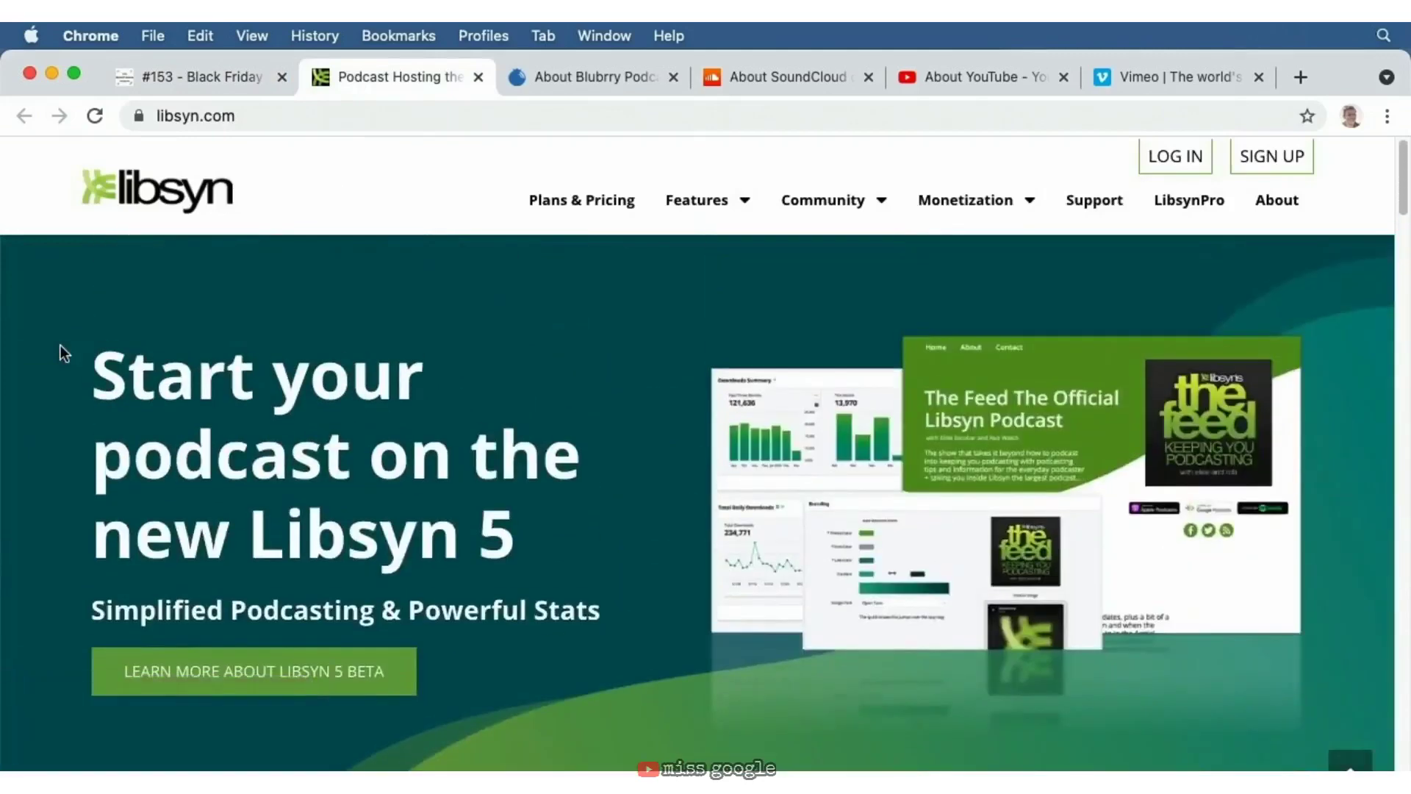
- Read through the About Blubrry Podcasting page as an alternative podcast host
{"action": "left_click", "coordinate": [540, 78]}
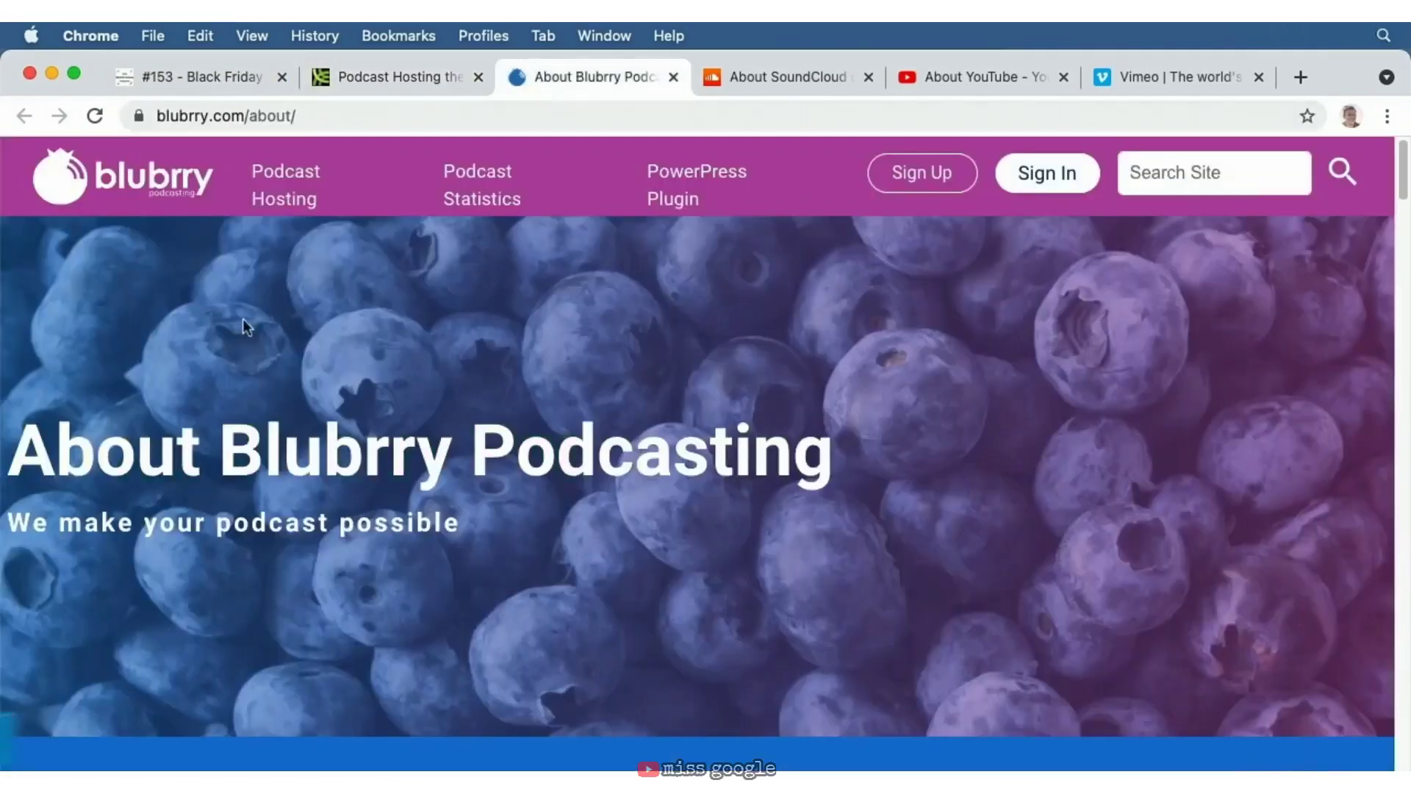
{"action": "scroll", "coordinate": [242, 319], "scroll_direction": "down", "scroll_amount": 7}
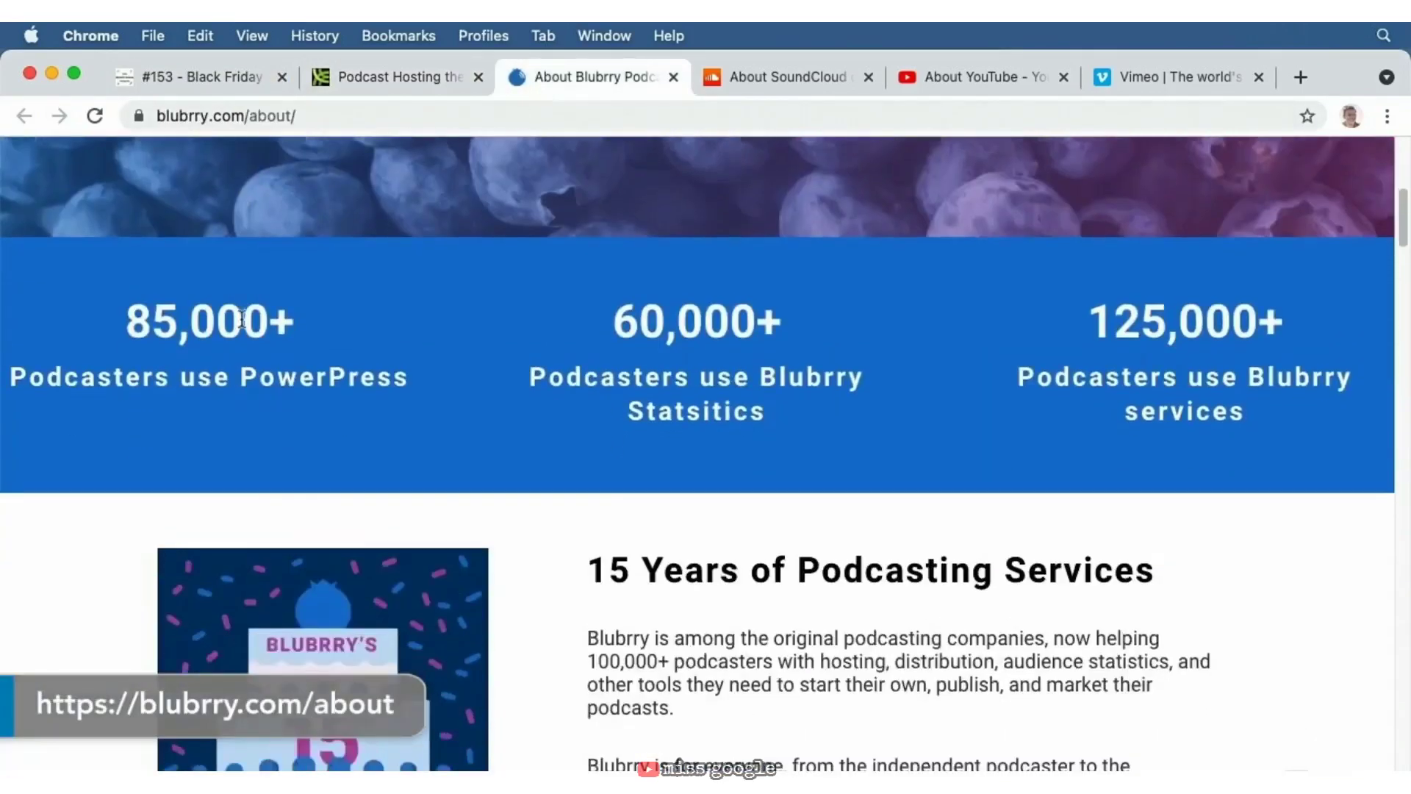
{"action": "scroll", "coordinate": [240, 319], "scroll_direction": "down", "scroll_amount": 7}
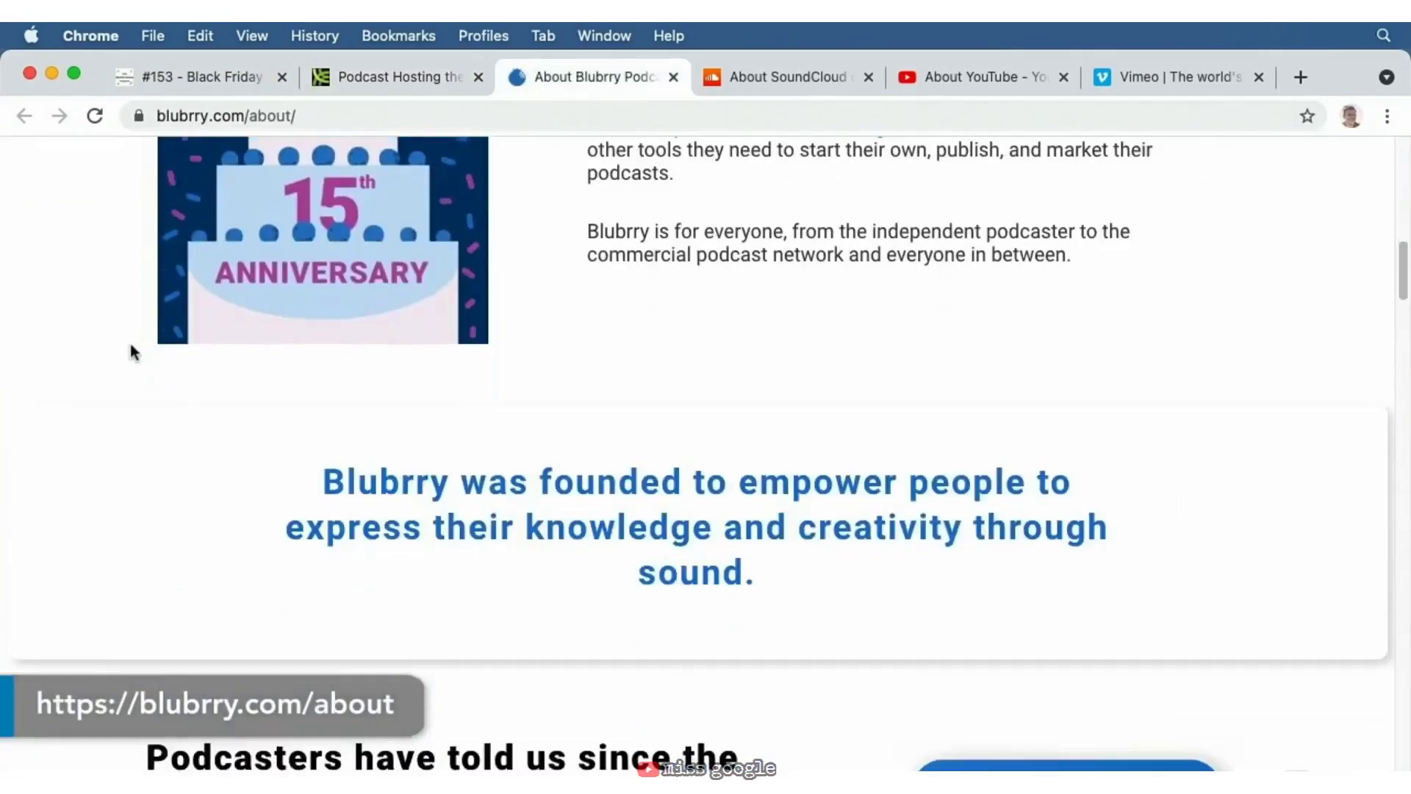
{"action": "scroll", "coordinate": [125, 346], "scroll_direction": "down", "scroll_amount": 6}
{"action": "scroll", "coordinate": [125, 344], "scroll_direction": "up", "scroll_amount": 11}
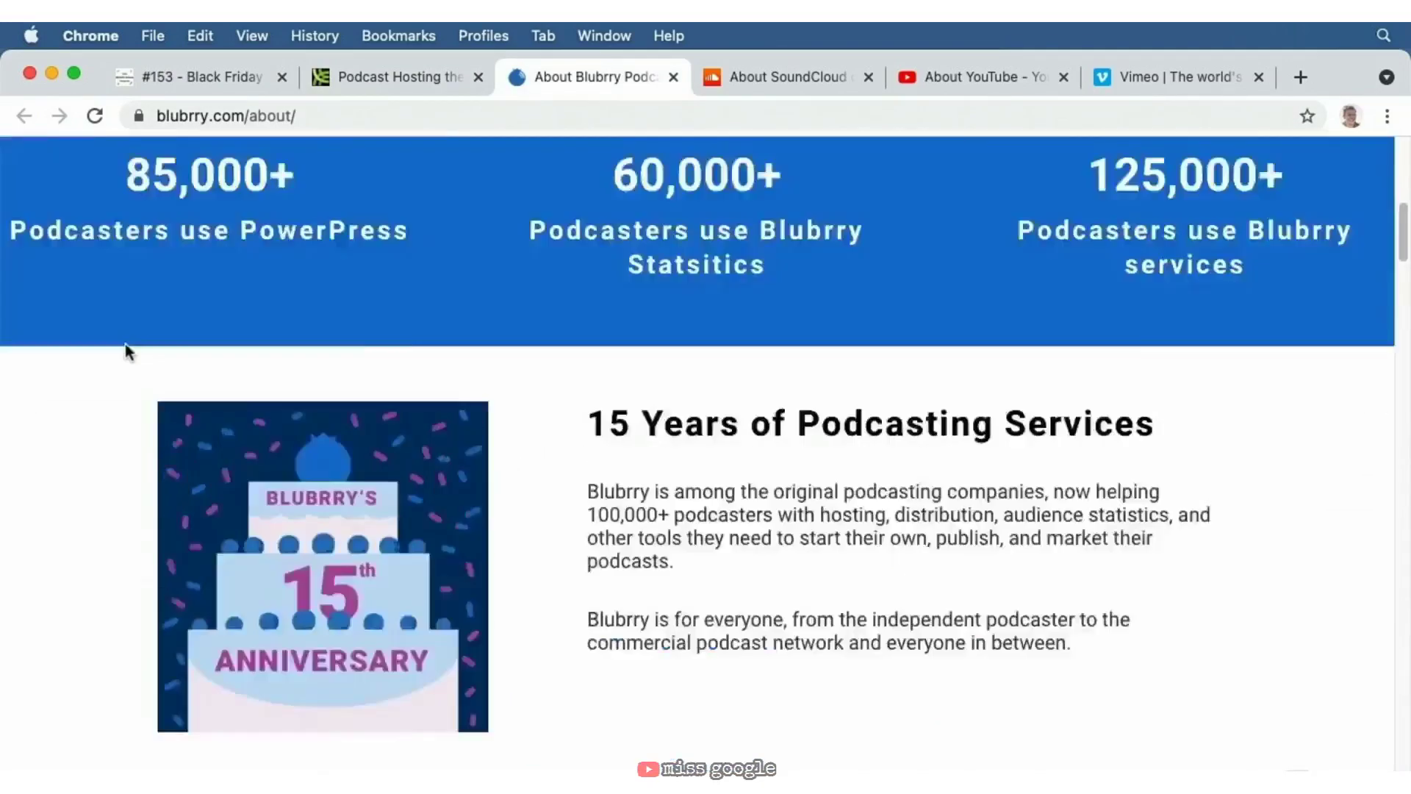
{"action": "scroll", "coordinate": [125, 350], "scroll_direction": "up", "scroll_amount": 7}
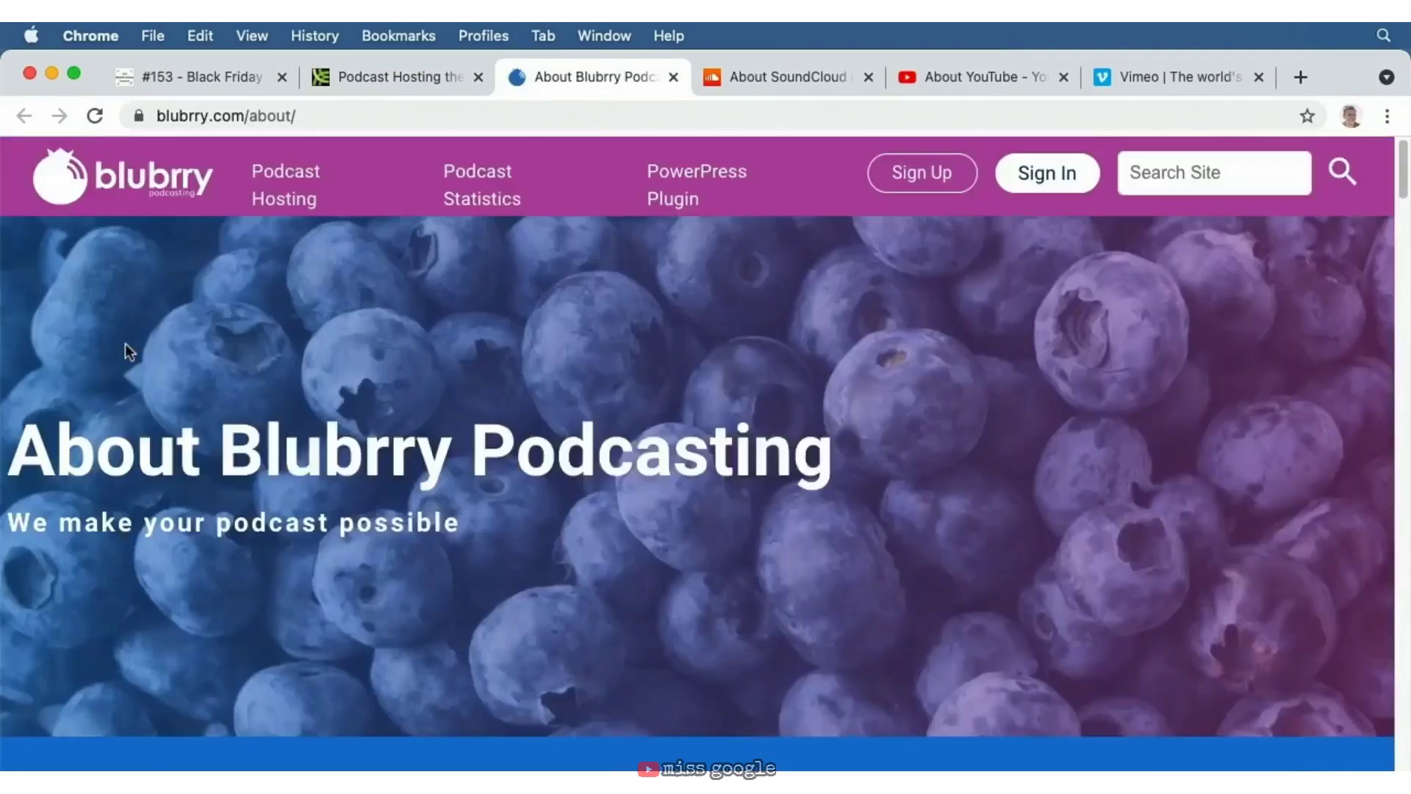
- Examine the About SoundCloud page as another audio hosting option
{"action": "left_click", "coordinate": [753, 77]}
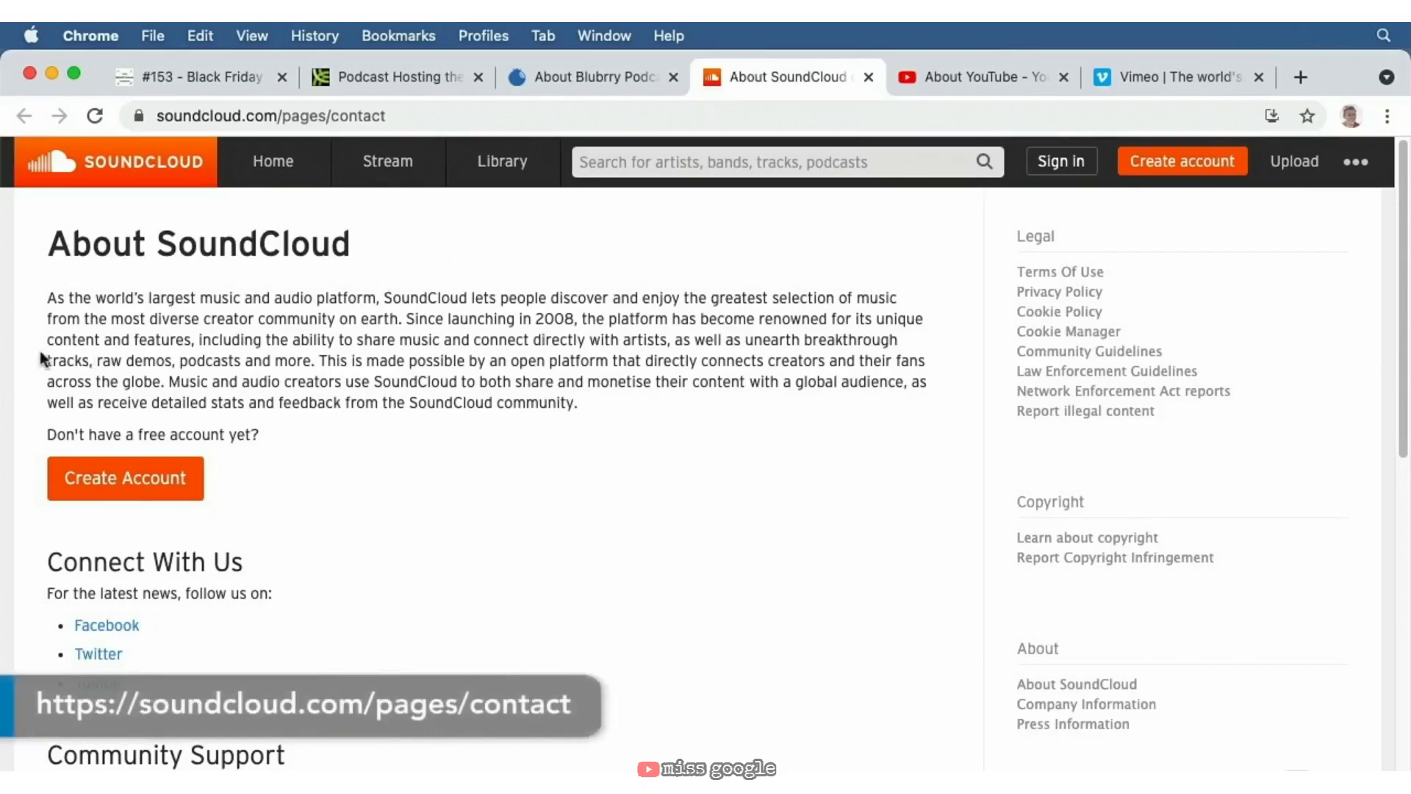
{"action": "scroll", "coordinate": [29, 347], "scroll_direction": "down", "scroll_amount": 7}
{"action": "scroll", "coordinate": [31, 360], "scroll_direction": "down", "scroll_amount": 4}
{"action": "scroll", "coordinate": [31, 360], "scroll_direction": "up", "scroll_amount": 10}
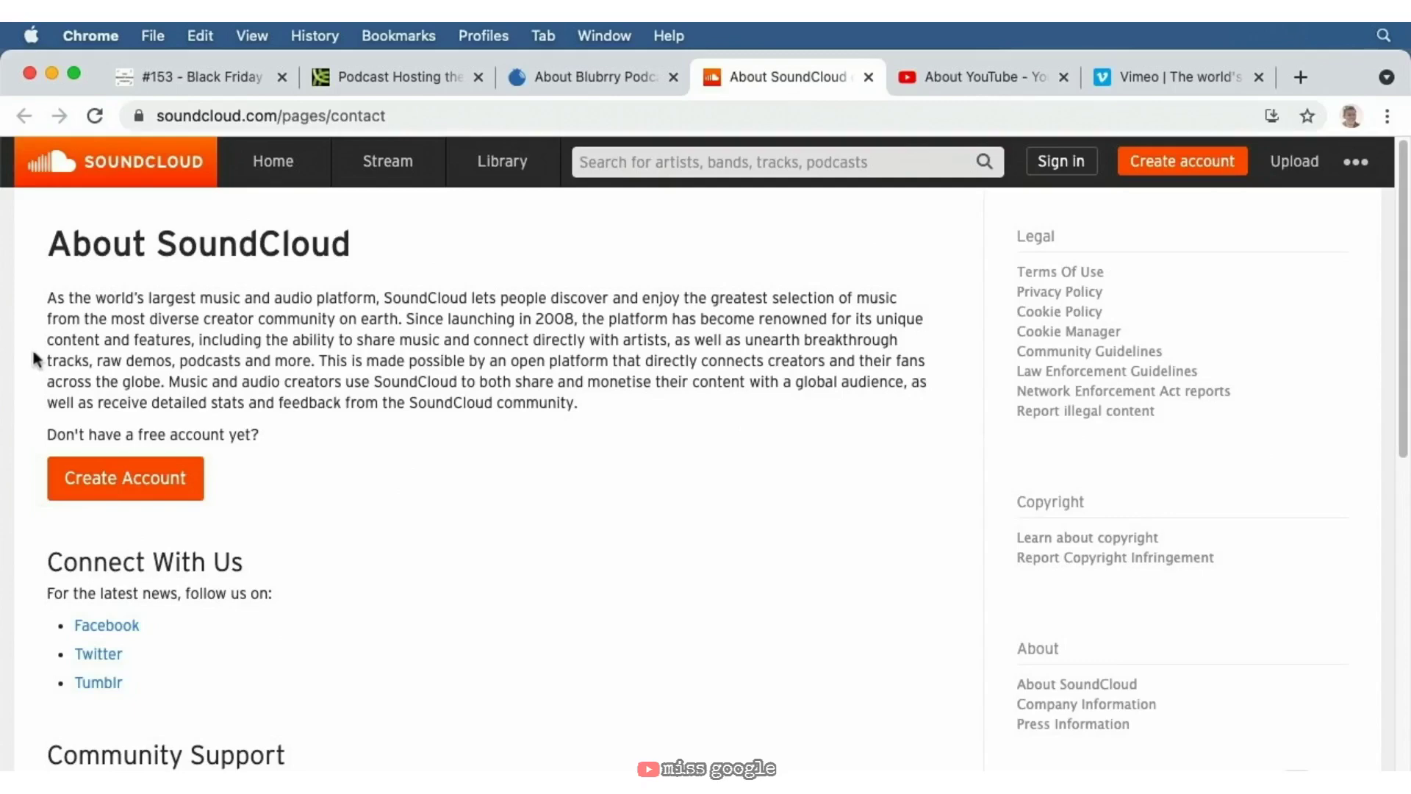
- Look through the YouTube About page and the Vimeo home page as video hosting options
{"action": "left_click", "coordinate": [906, 80]}
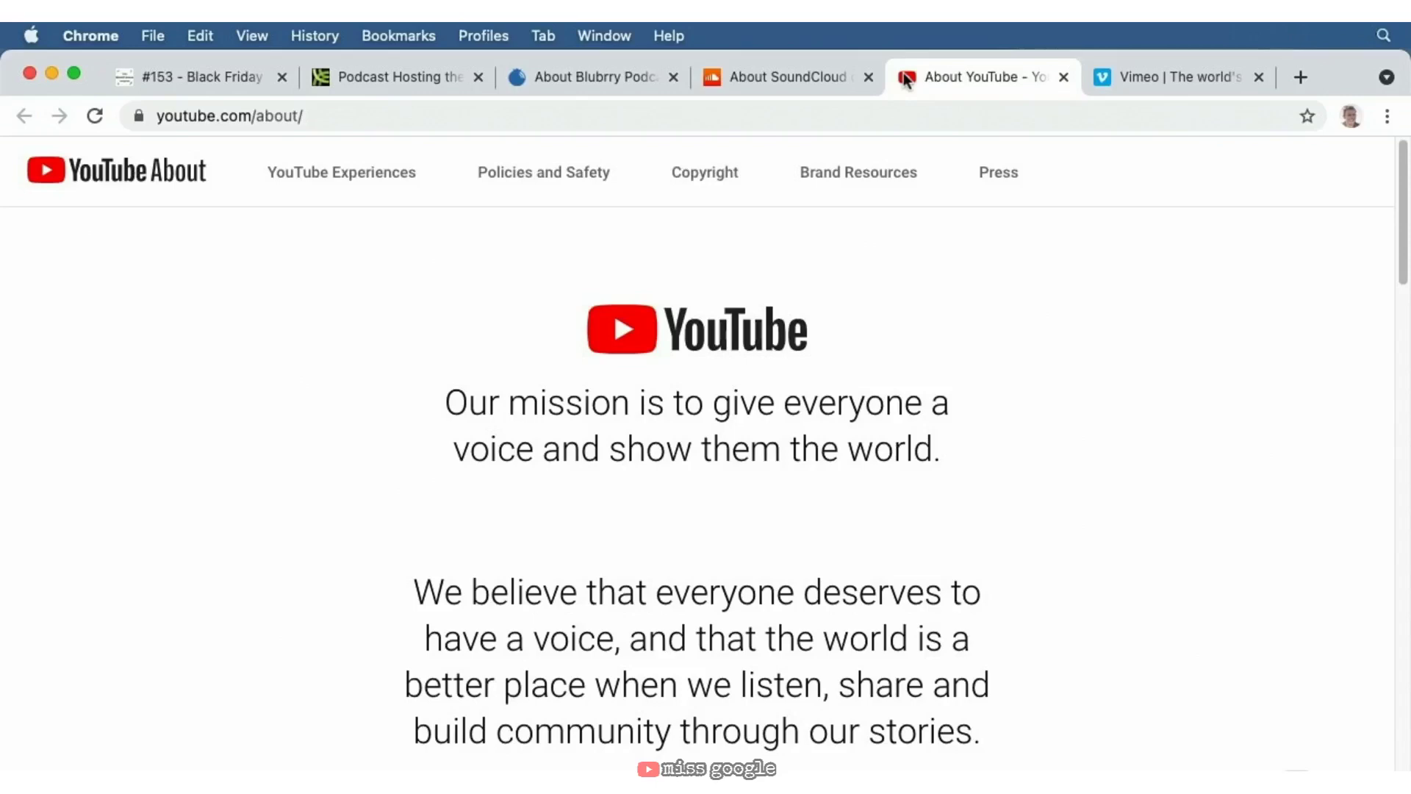
{"action": "scroll", "coordinate": [1168, 335], "scroll_direction": "down", "scroll_amount": 7}
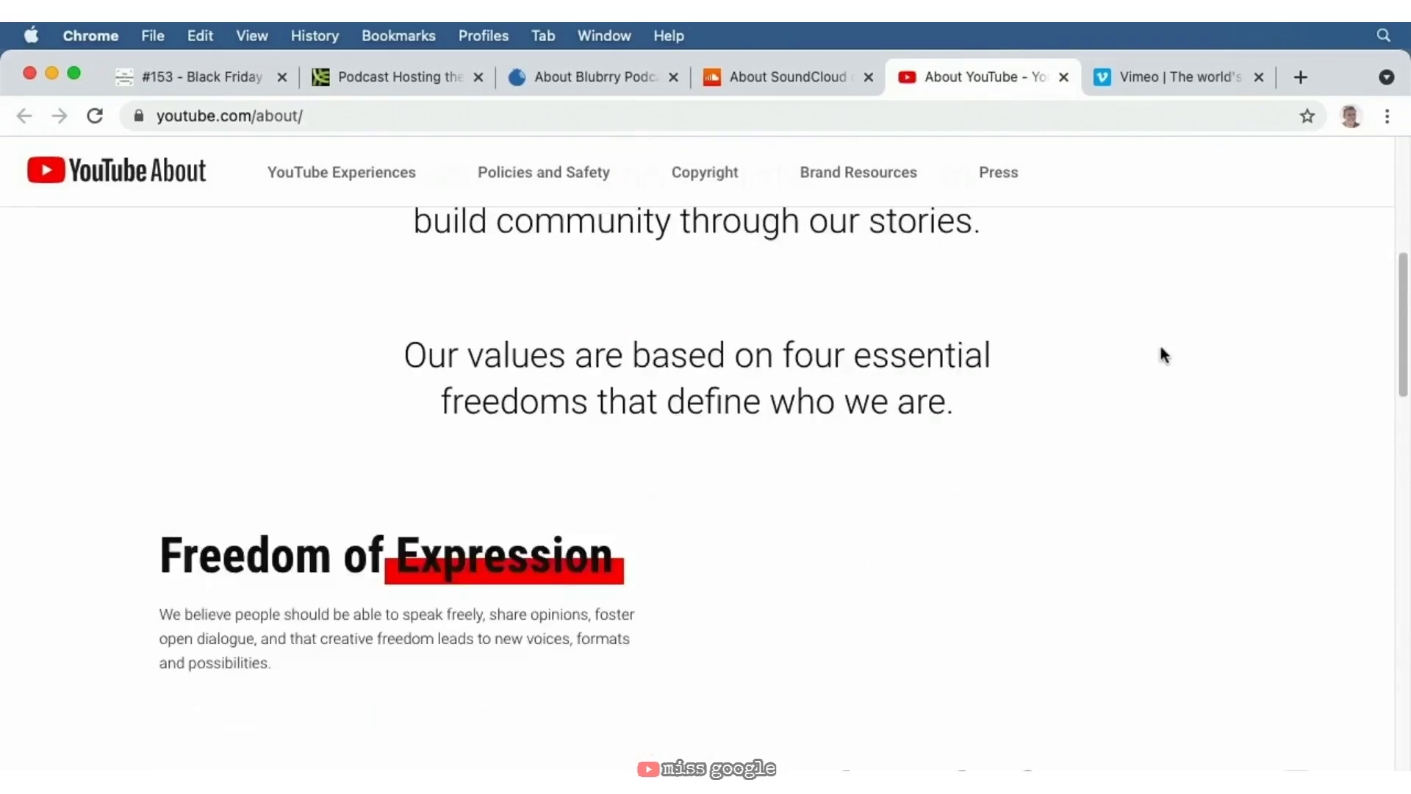
{"action": "scroll", "coordinate": [1164, 355], "scroll_direction": "down", "scroll_amount": 13}
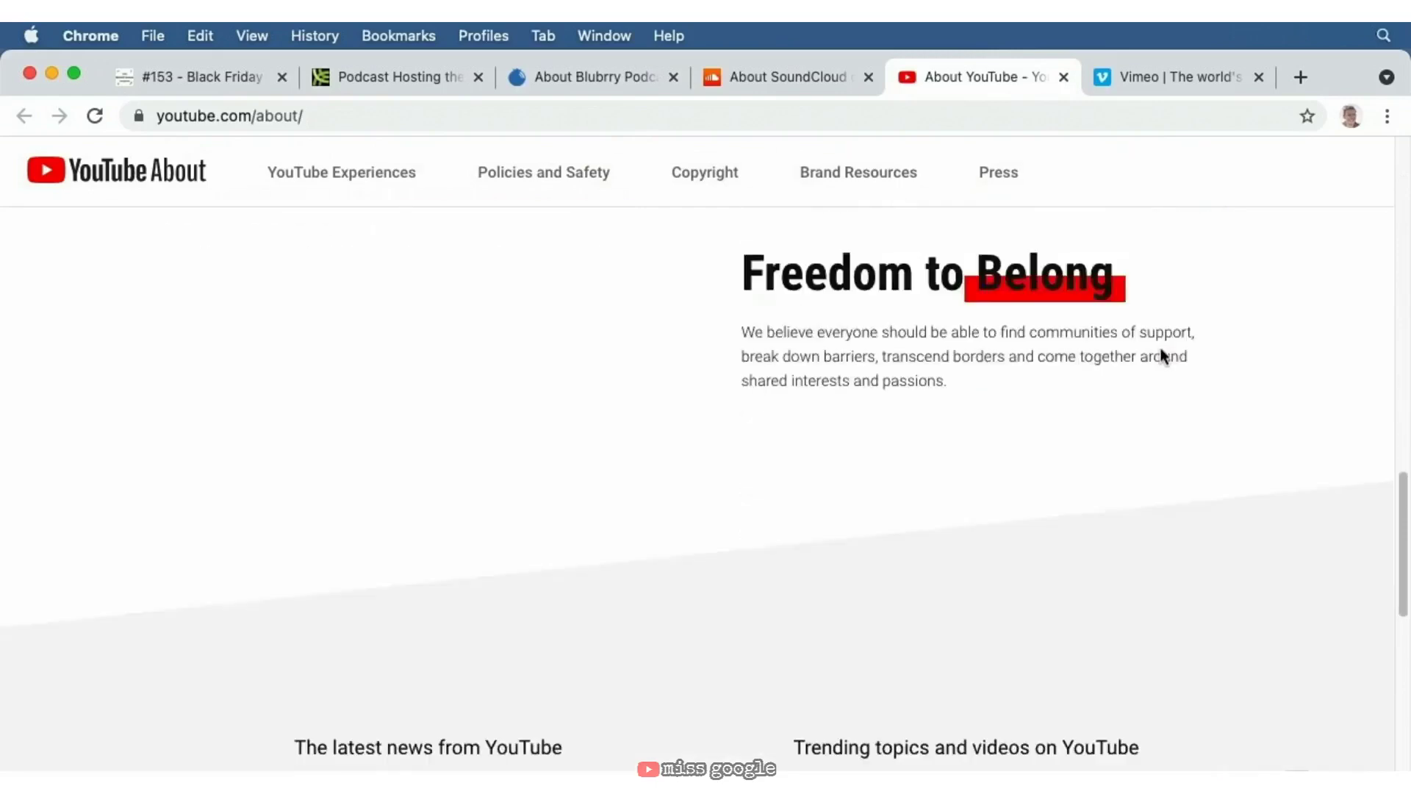
{"action": "scroll", "coordinate": [1163, 355], "scroll_direction": "down", "scroll_amount": 2}
{"action": "scroll", "coordinate": [1164, 355], "scroll_direction": "up", "scroll_amount": 20}
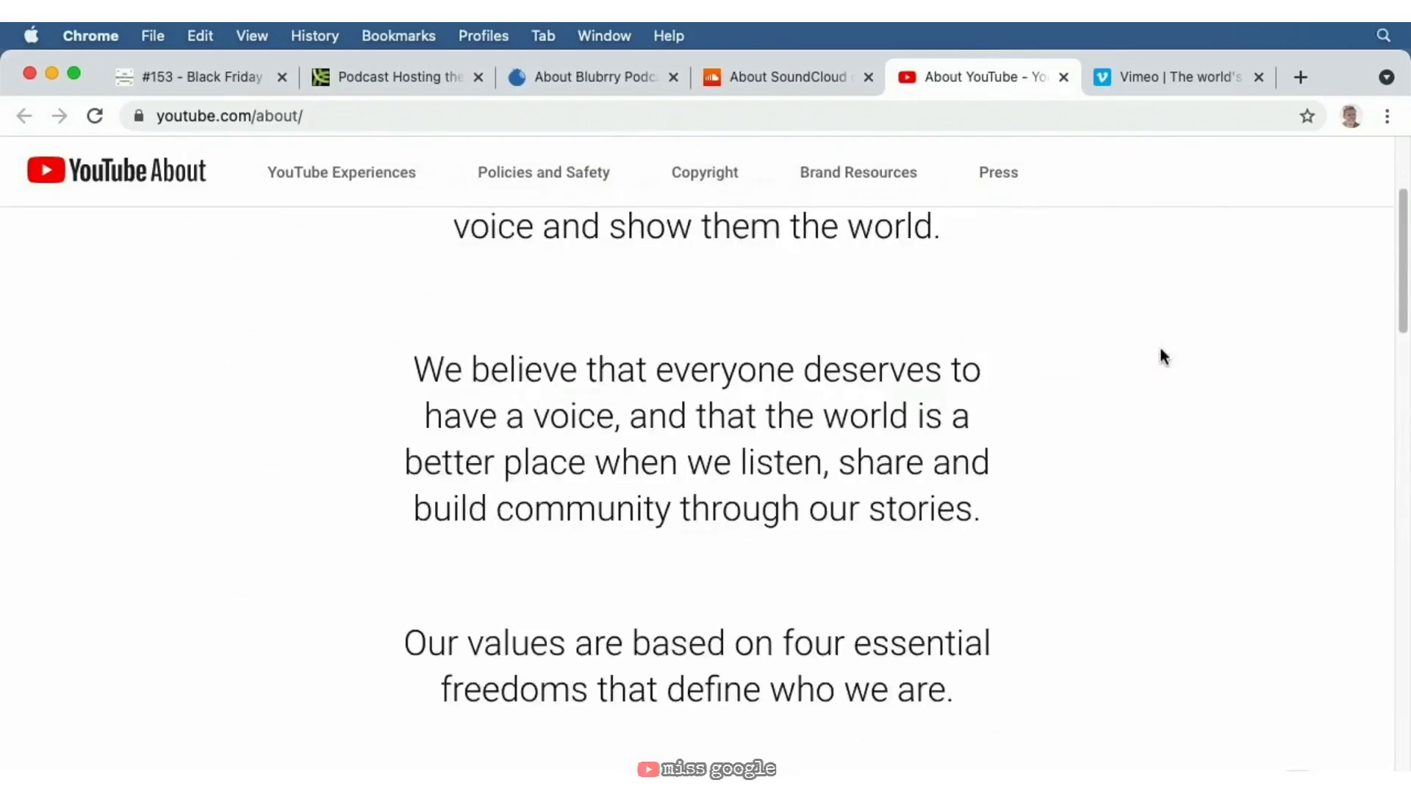
{"action": "scroll", "coordinate": [1163, 356], "scroll_direction": "up", "scroll_amount": 3}
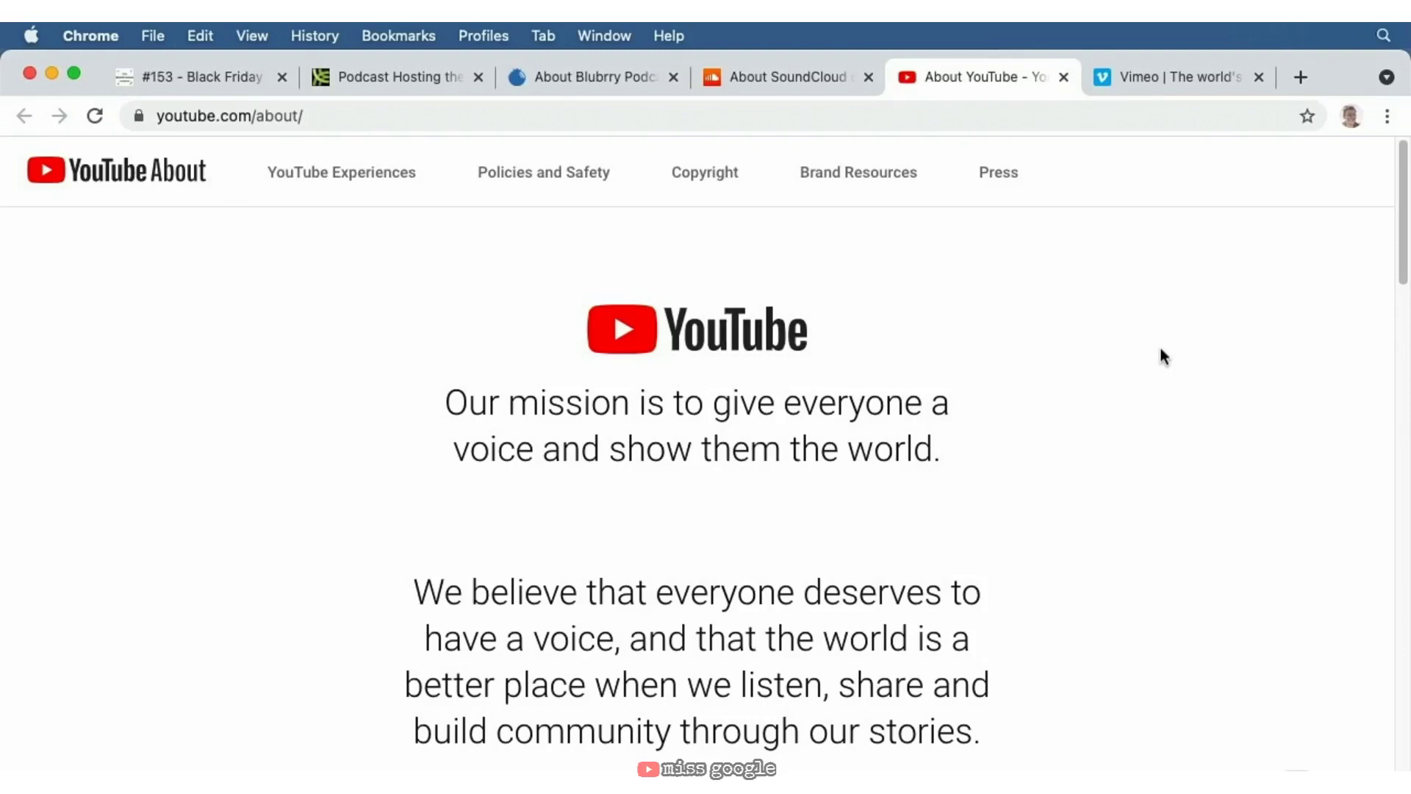
{"action": "left_click", "coordinate": [1141, 77]}
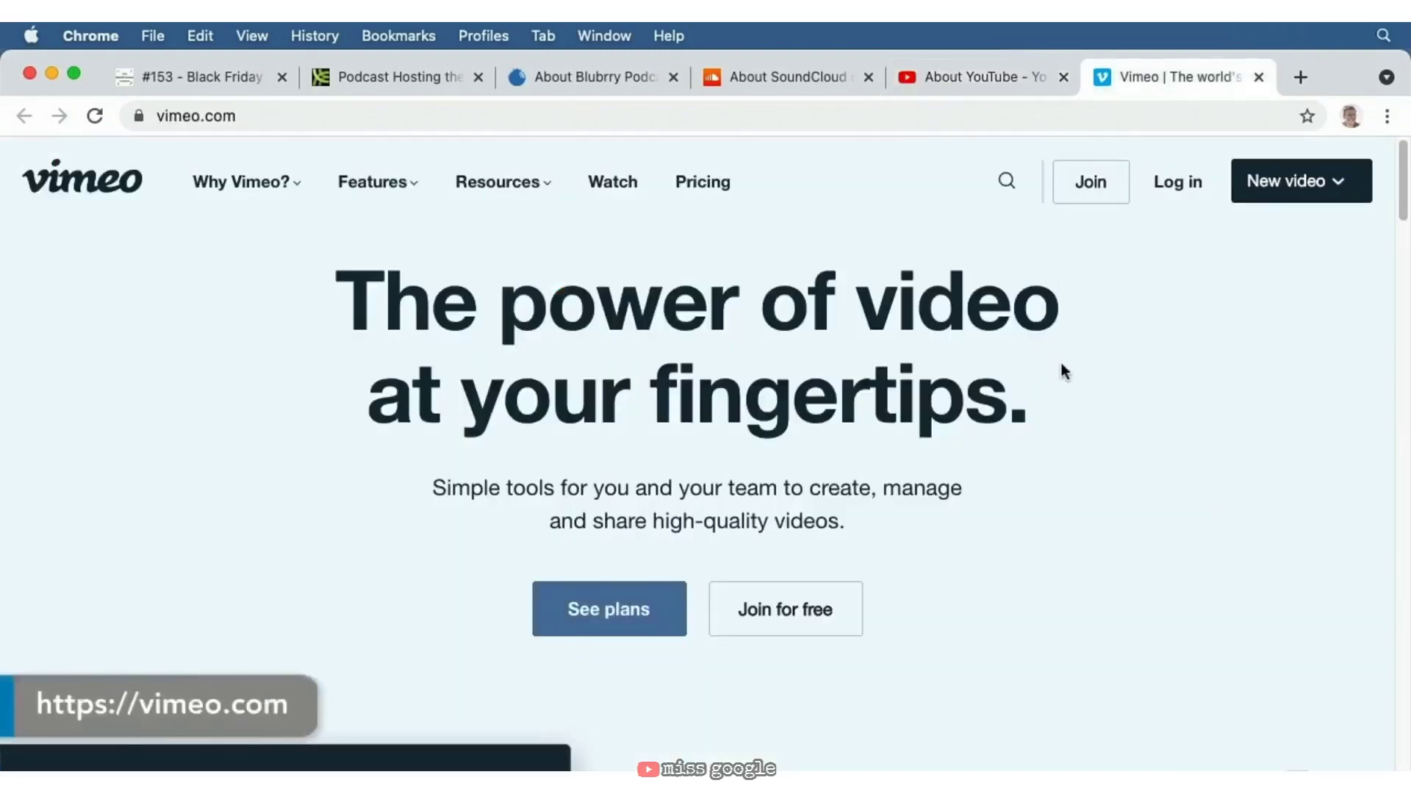
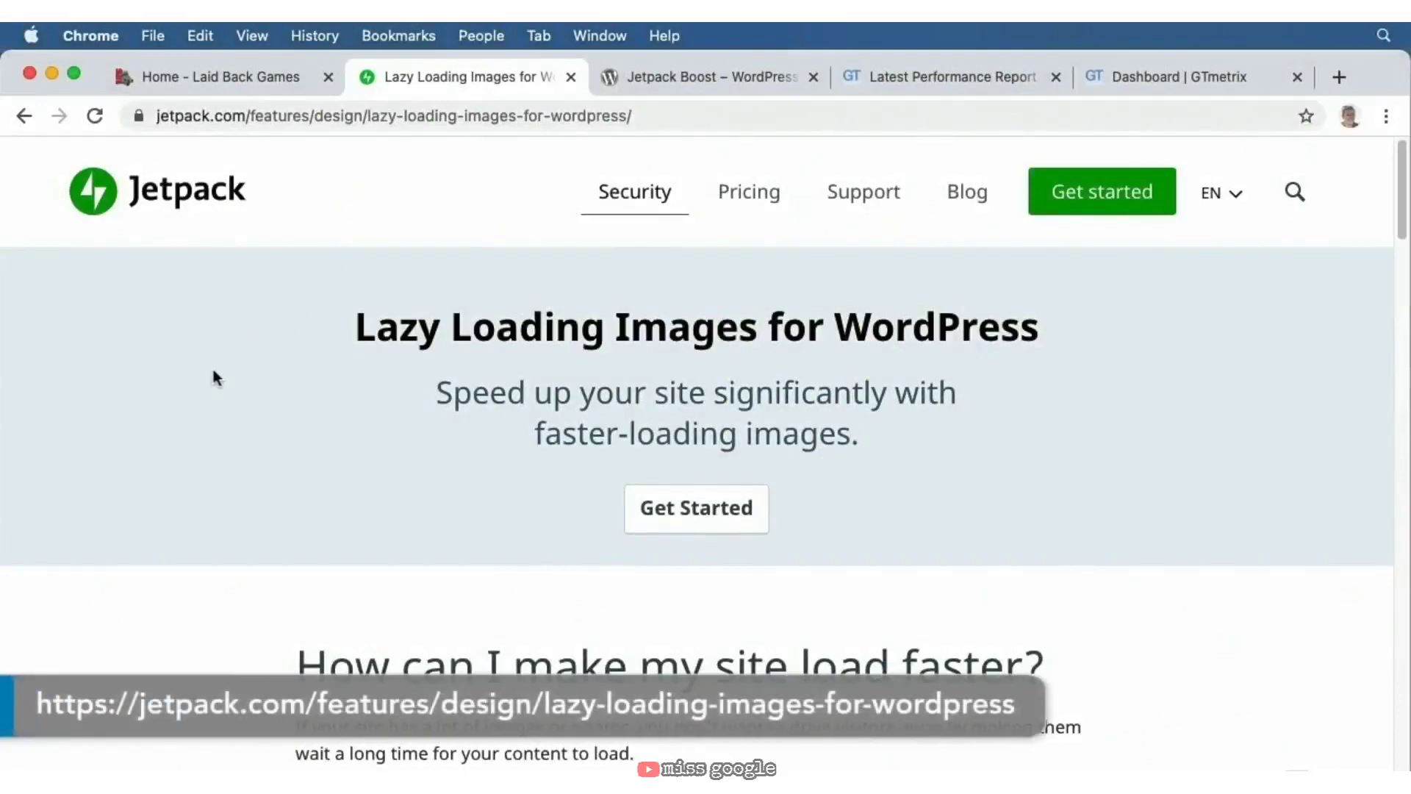
- Read Jetpack's Lazy Loading Images for WordPress page, covering the demo, feature details and frequently asked questions
{"action": "scroll", "coordinate": [214, 376], "scroll_direction": "down", "scroll_amount": 1}
{"action": "scroll", "coordinate": [214, 377], "scroll_direction": "down", "scroll_amount": 3}
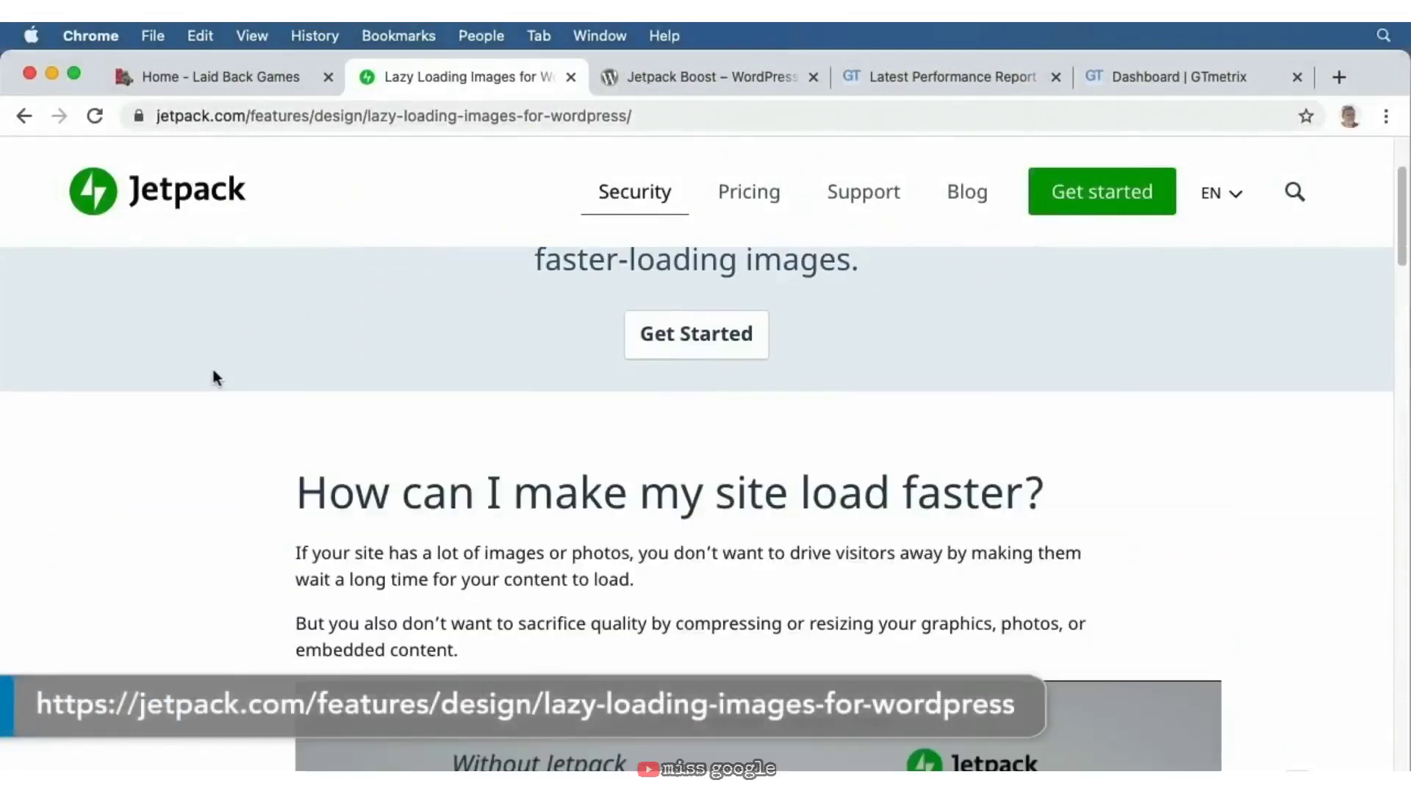
{"action": "scroll", "coordinate": [211, 372], "scroll_direction": "down", "scroll_amount": 4}
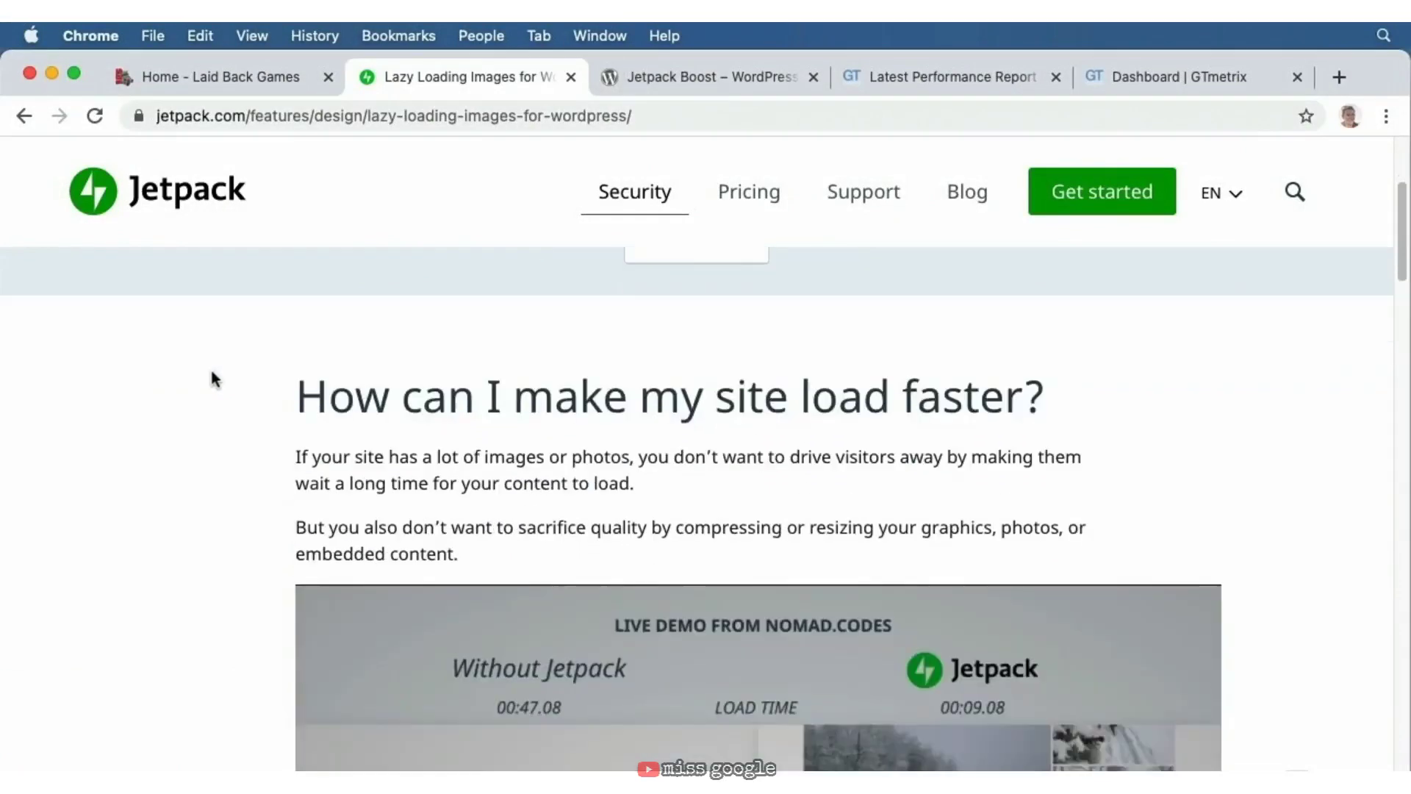
{"action": "scroll", "coordinate": [211, 379], "scroll_direction": "down", "scroll_amount": 4}
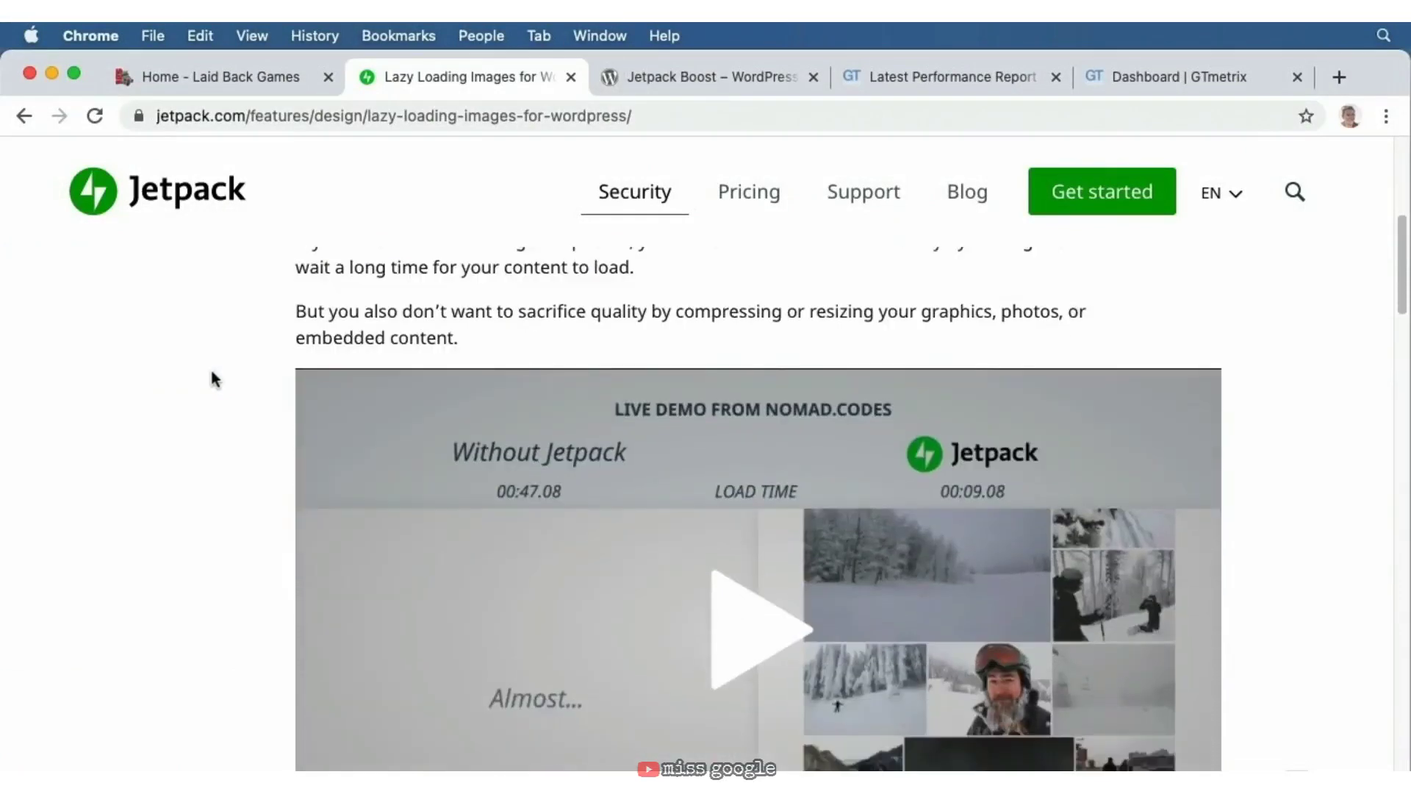
{"action": "scroll", "coordinate": [212, 379], "scroll_direction": "down", "scroll_amount": 10}
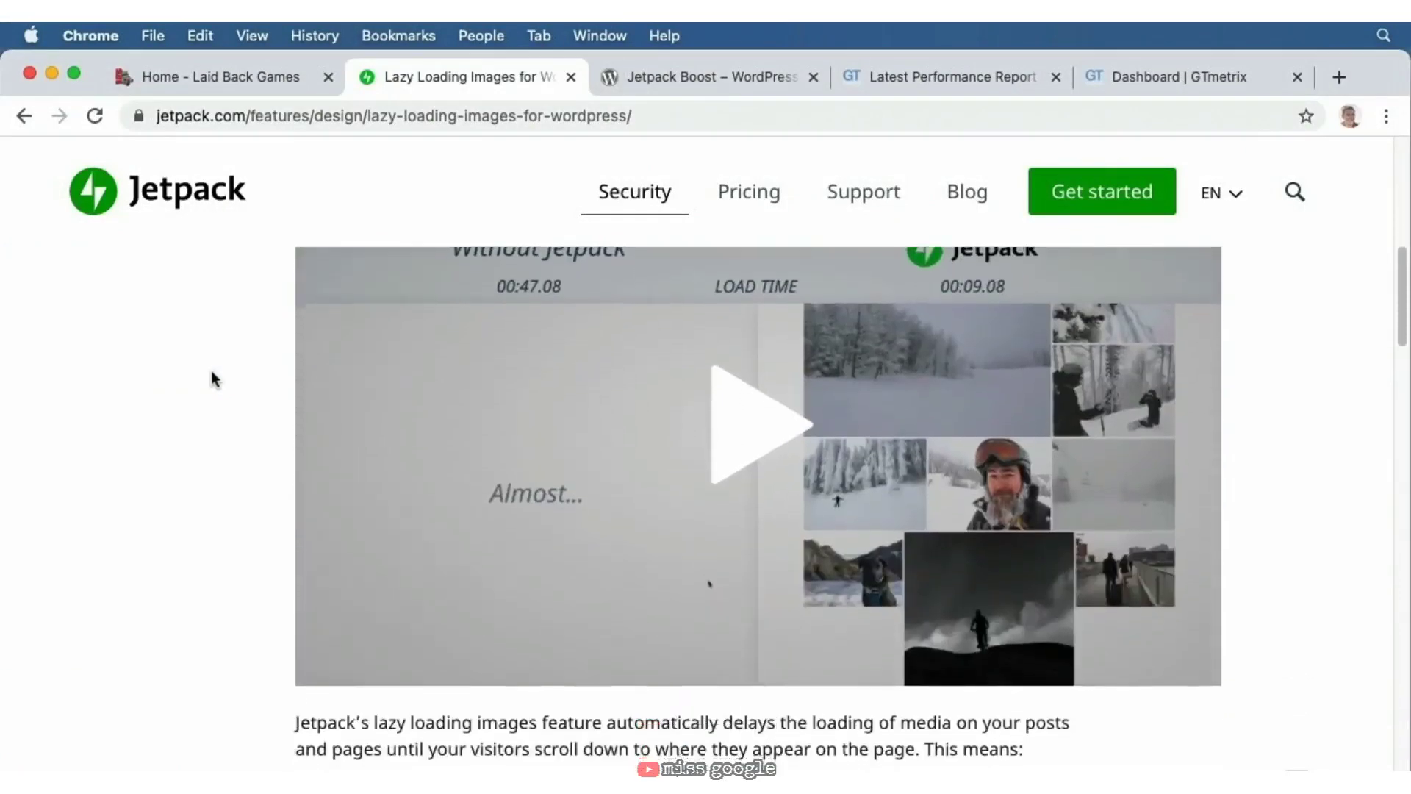
{"action": "scroll", "coordinate": [211, 372], "scroll_direction": "down", "scroll_amount": 6}
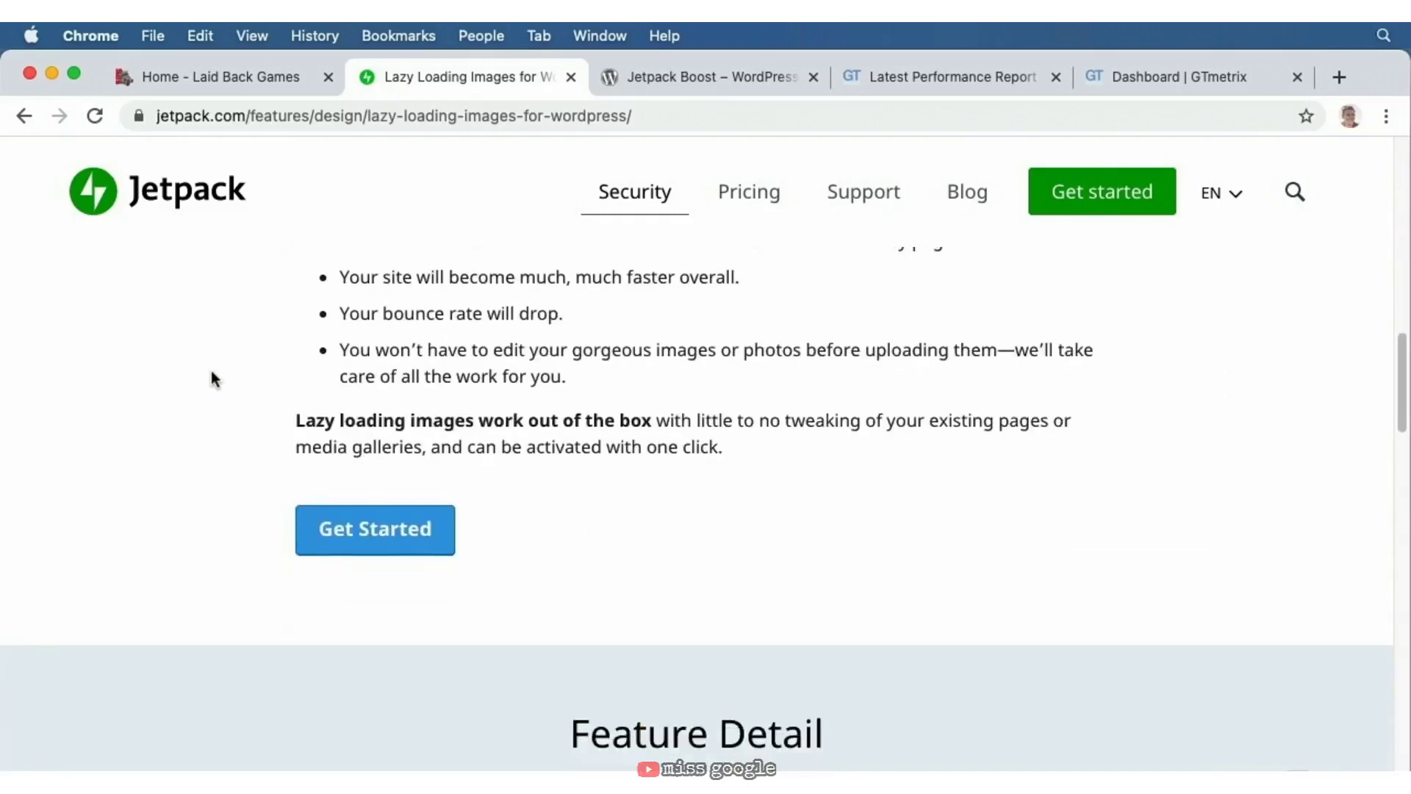
{"action": "scroll", "coordinate": [210, 372], "scroll_direction": "down", "scroll_amount": 7}
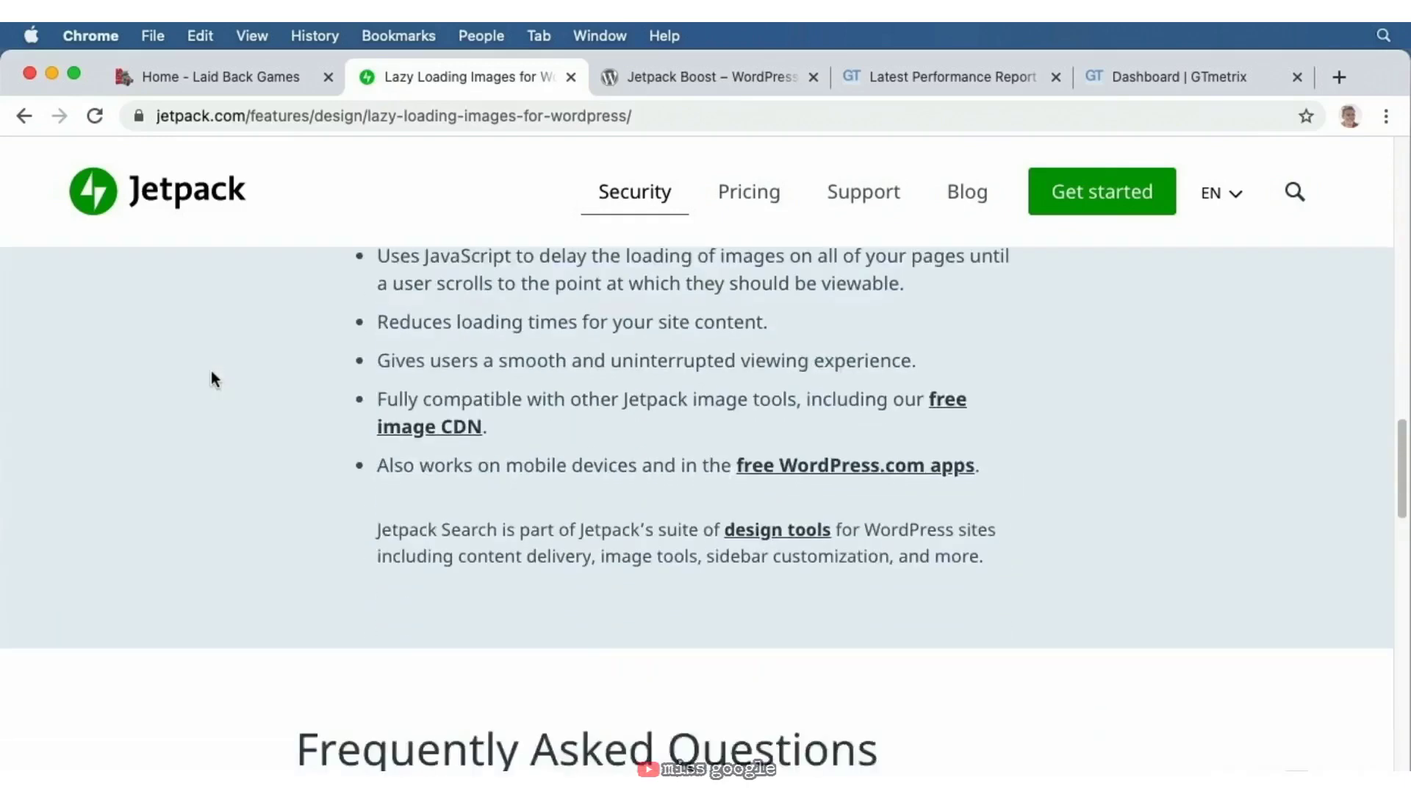
{"action": "scroll", "coordinate": [211, 372], "scroll_direction": "down", "scroll_amount": 8}
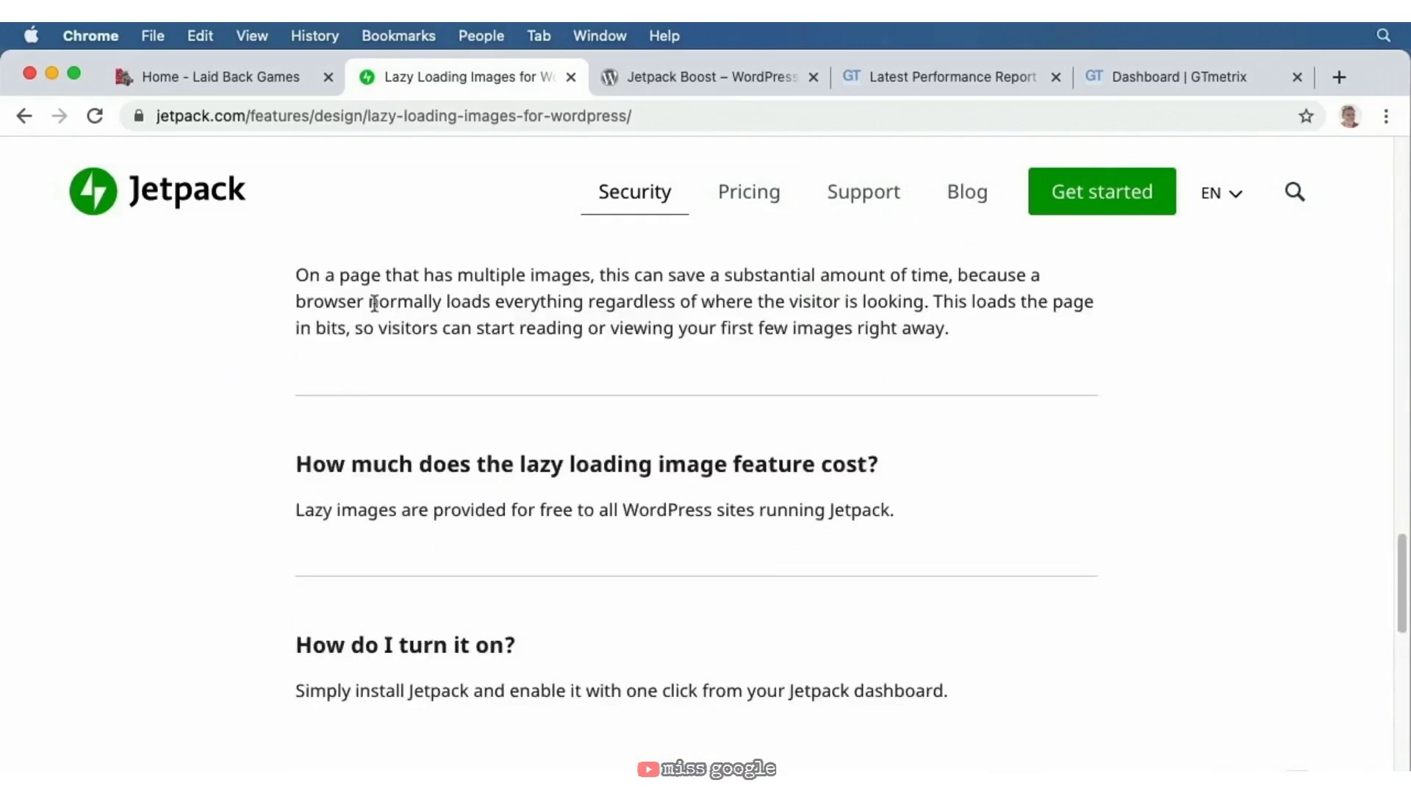
- Review the Jetpack Boost plugin's description and version details on WordPress.org
{"action": "left_click", "coordinate": [654, 81]}
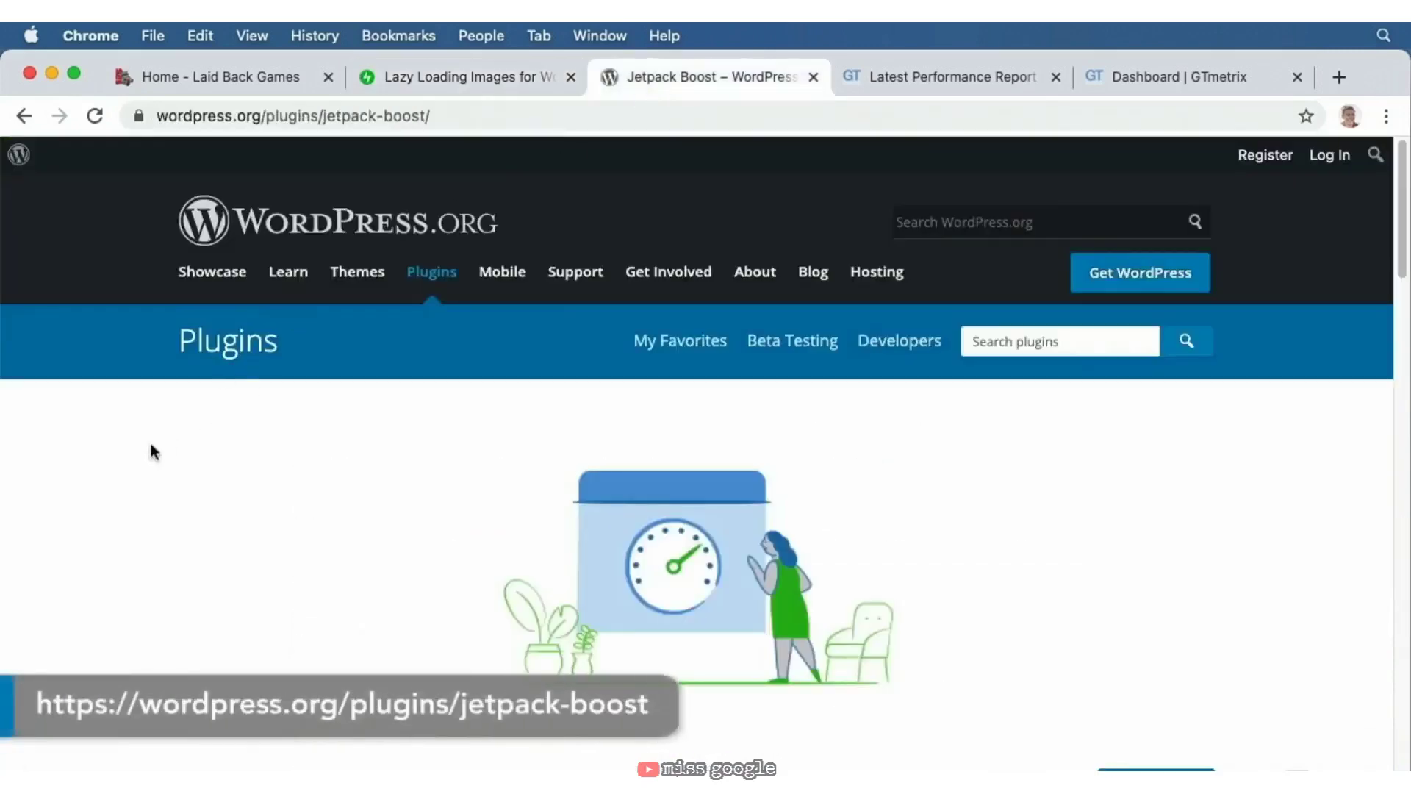
{"action": "scroll", "coordinate": [151, 446], "scroll_direction": "down", "scroll_amount": 6}
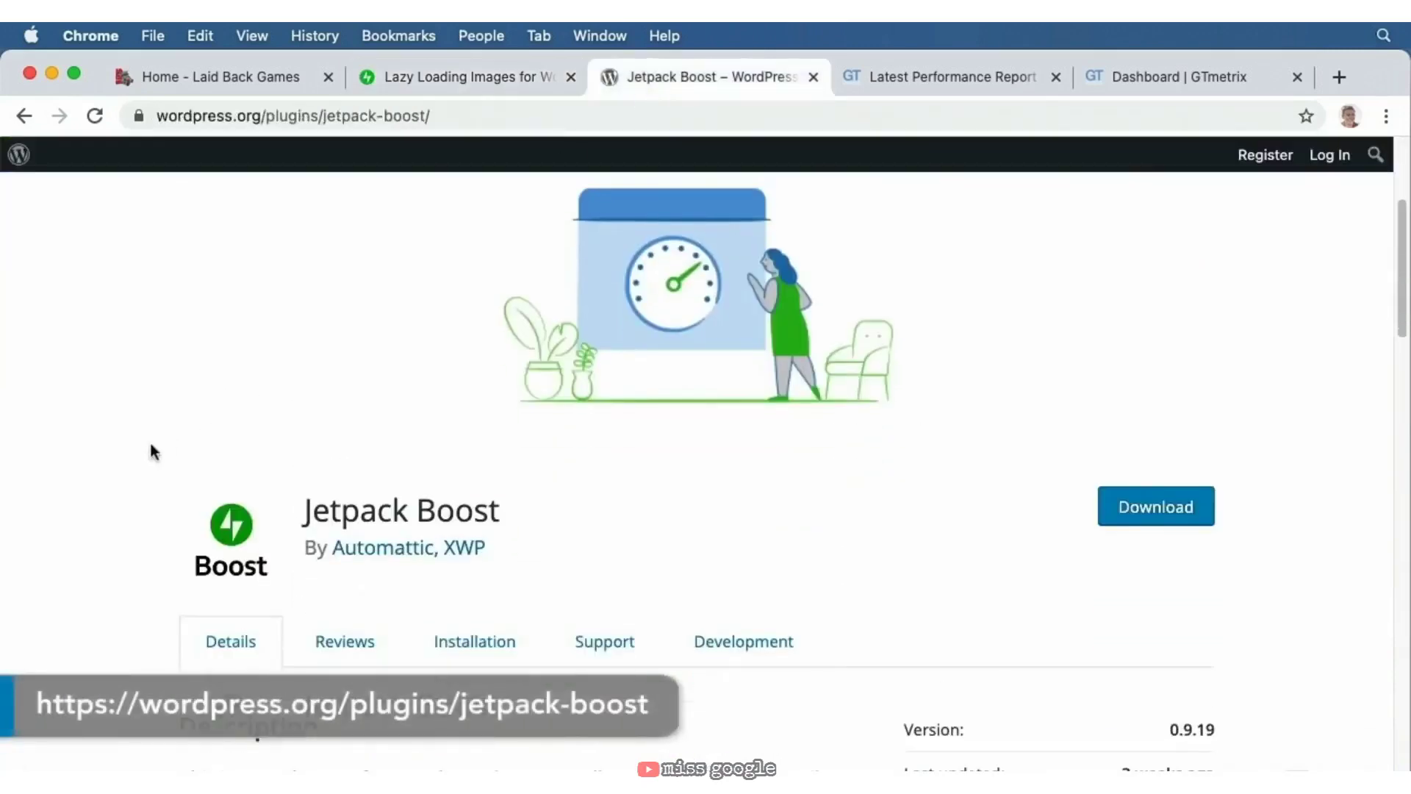
{"action": "scroll", "coordinate": [150, 448], "scroll_direction": "down", "scroll_amount": 4}
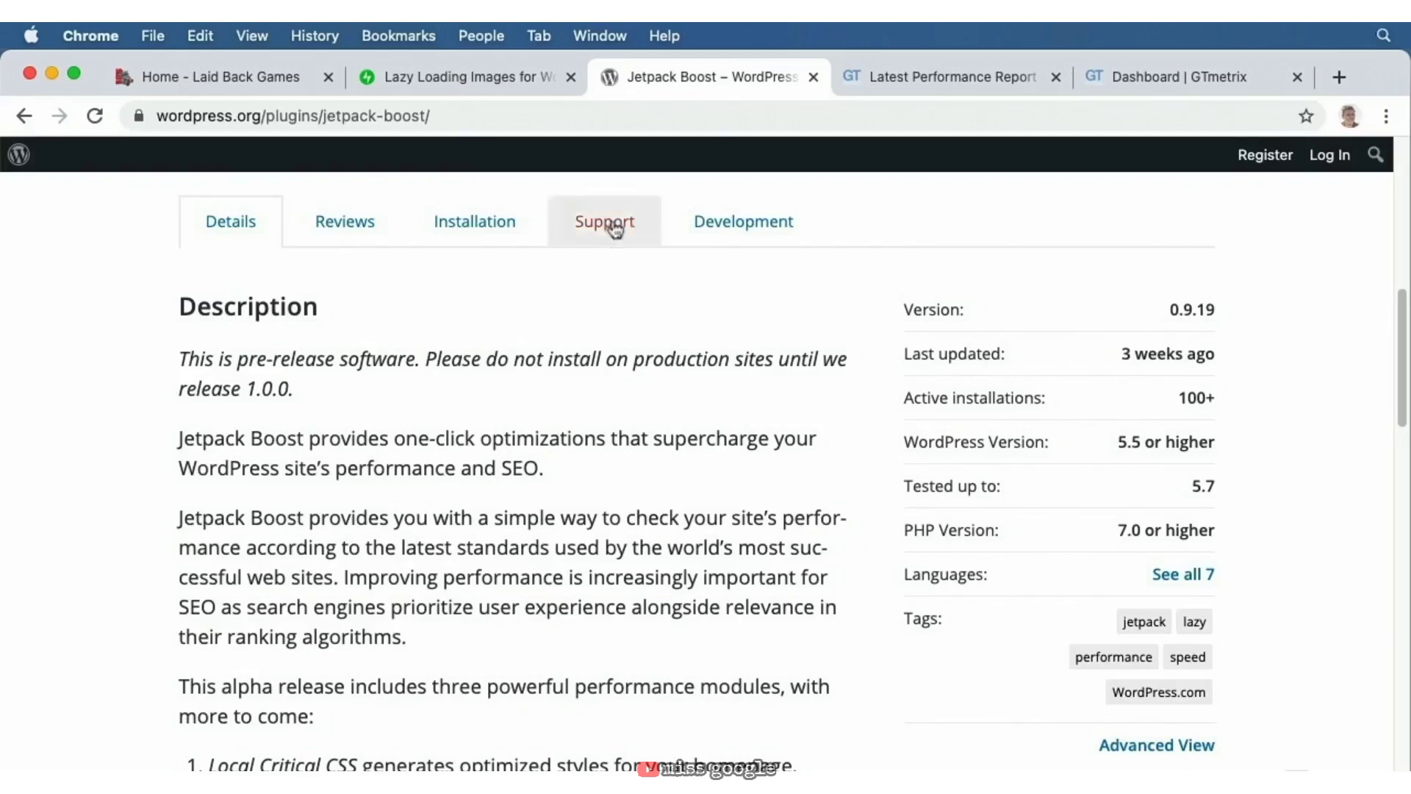
- Search for "jetpack" among the plugins available to add in the Laid Back Games site's WordPress admin
{"action": "left_click", "coordinate": [242, 79]}
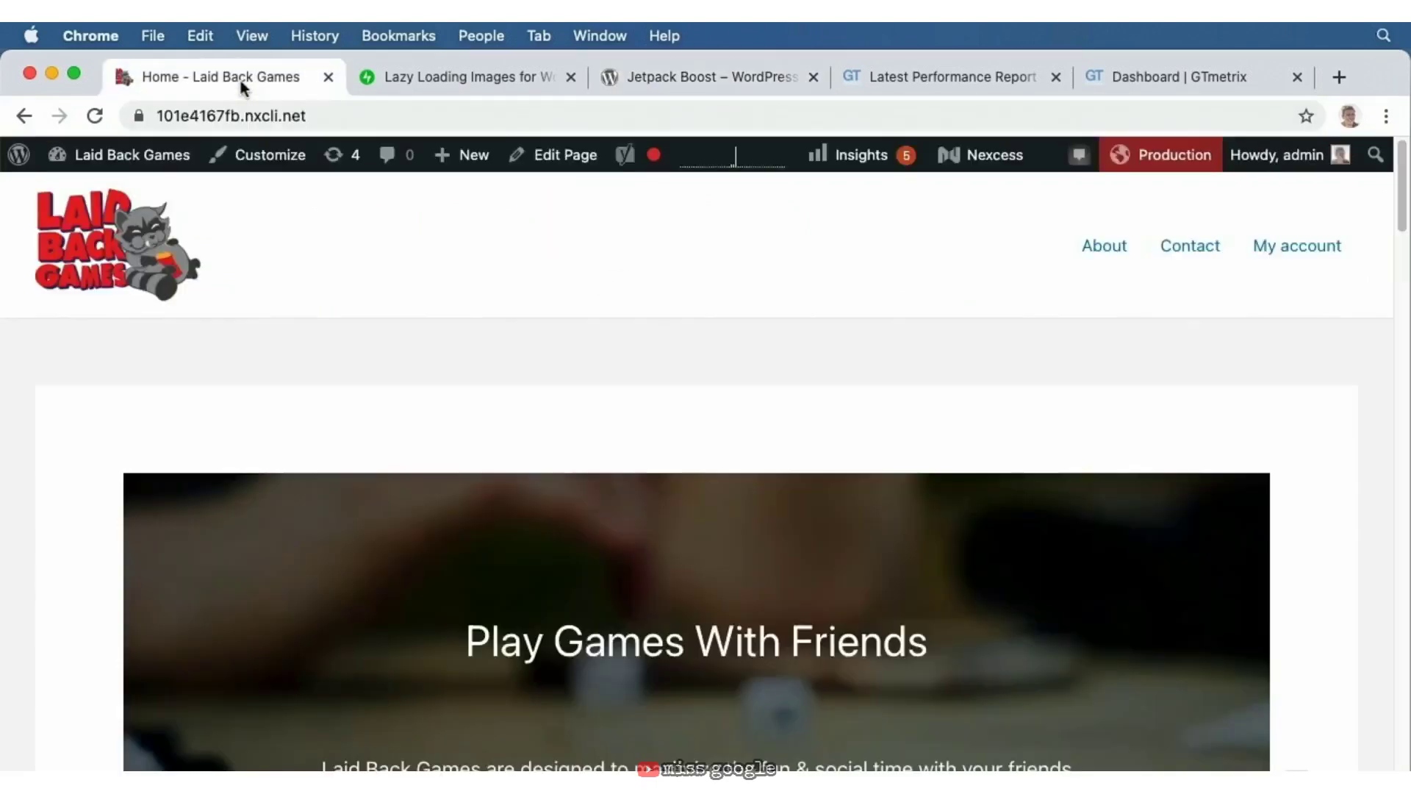
{"action": "left_click", "coordinate": [125, 155]}
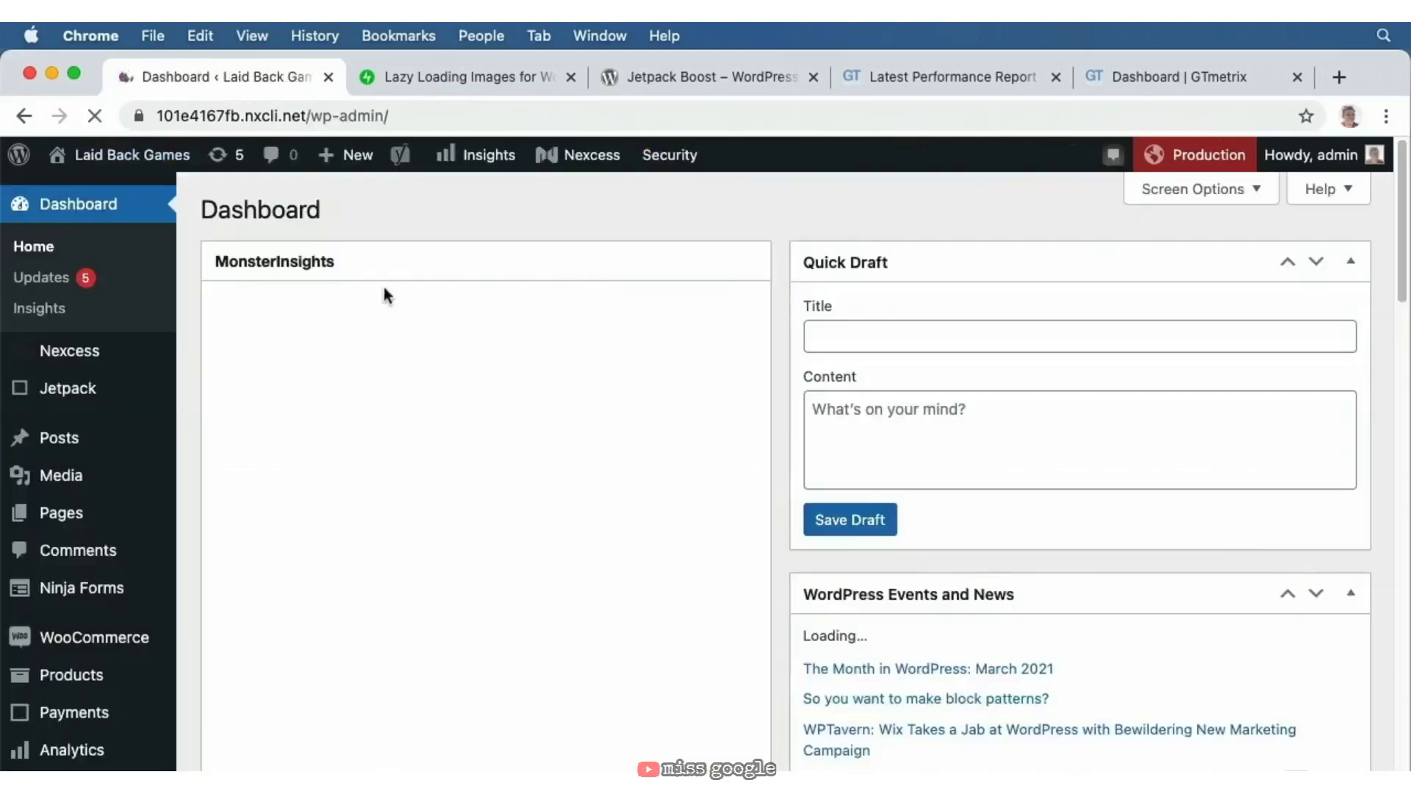
{"action": "scroll", "coordinate": [98, 465], "scroll_direction": "down", "scroll_amount": 5}
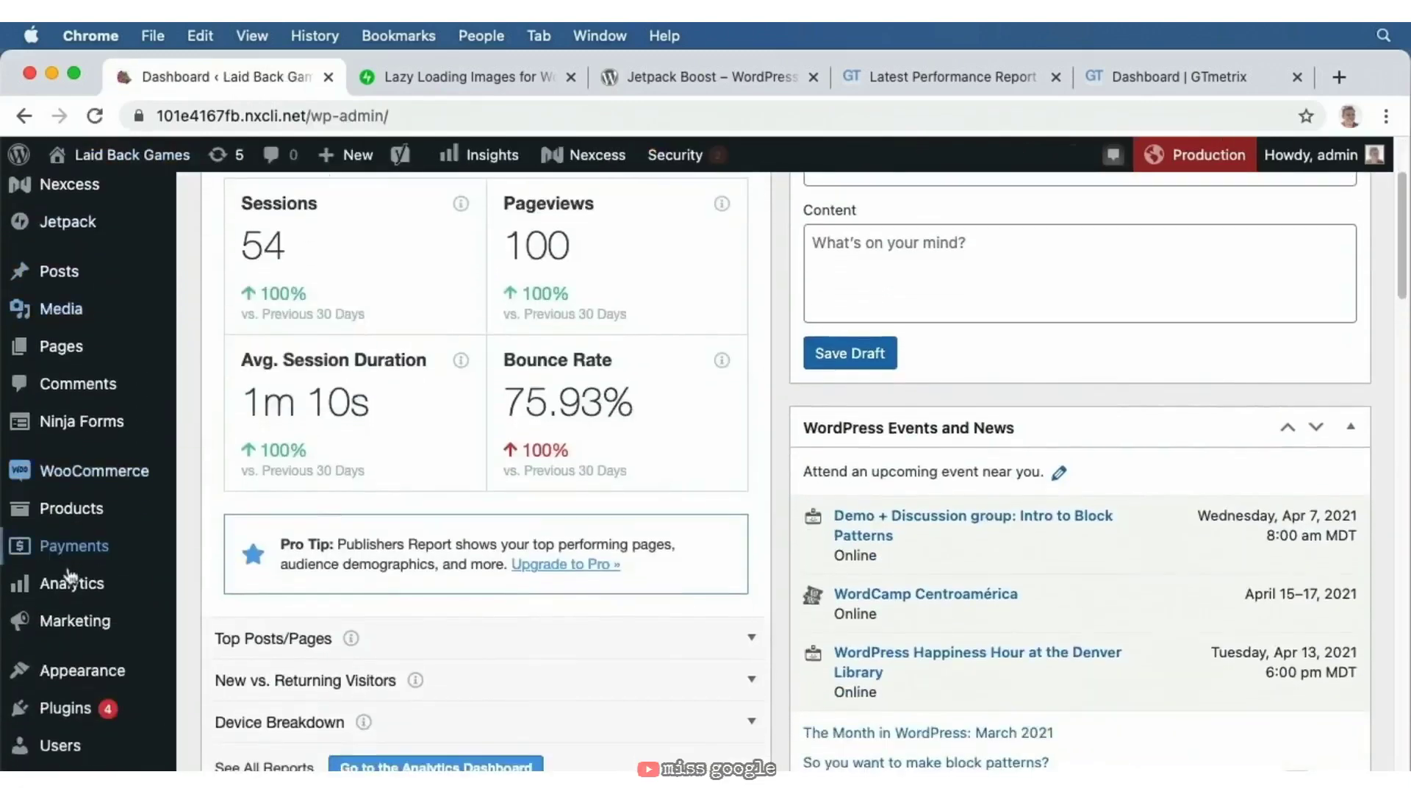
{"action": "mouse_move", "coordinate": [112, 691]}
{"action": "left_click", "coordinate": [221, 723]}
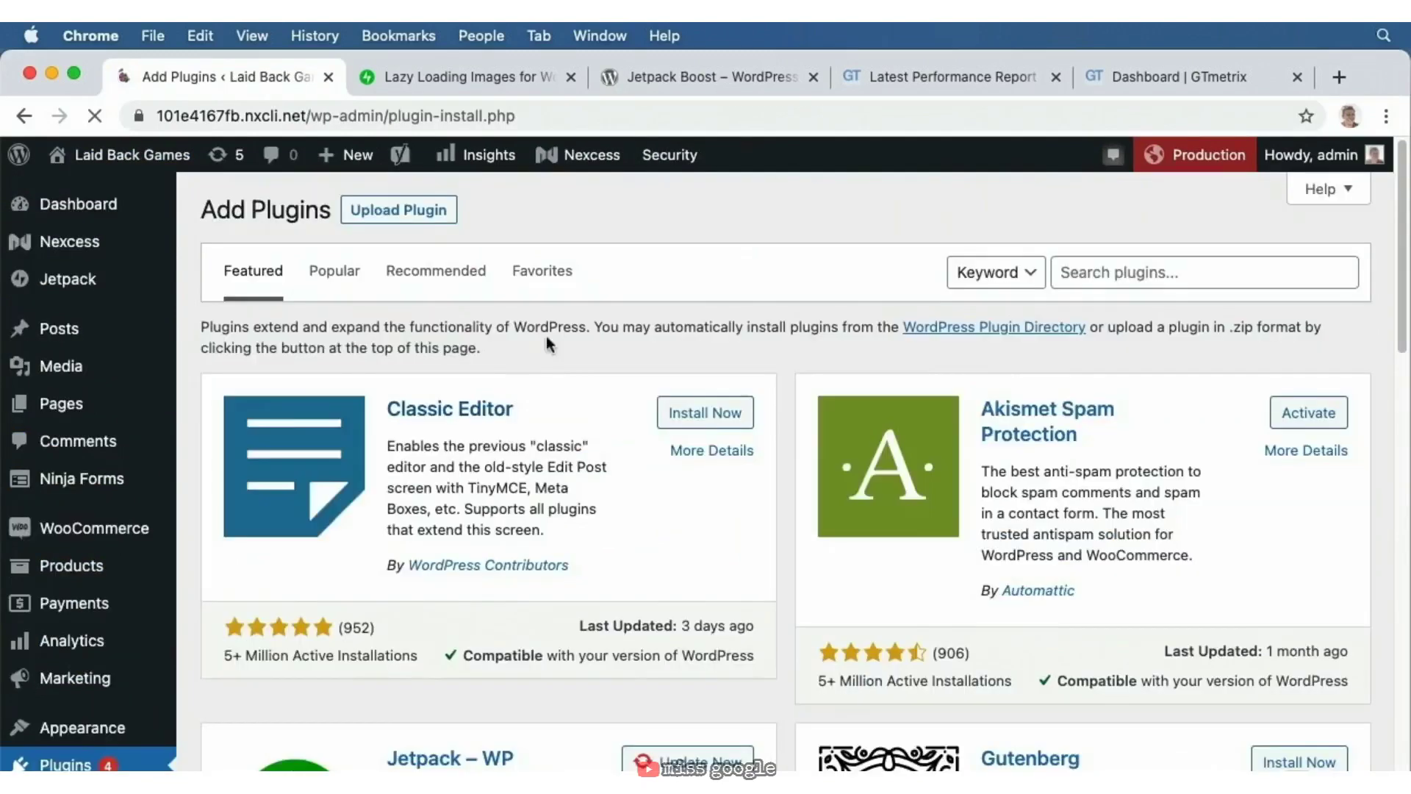
{"action": "left_click", "coordinate": [1103, 272]}
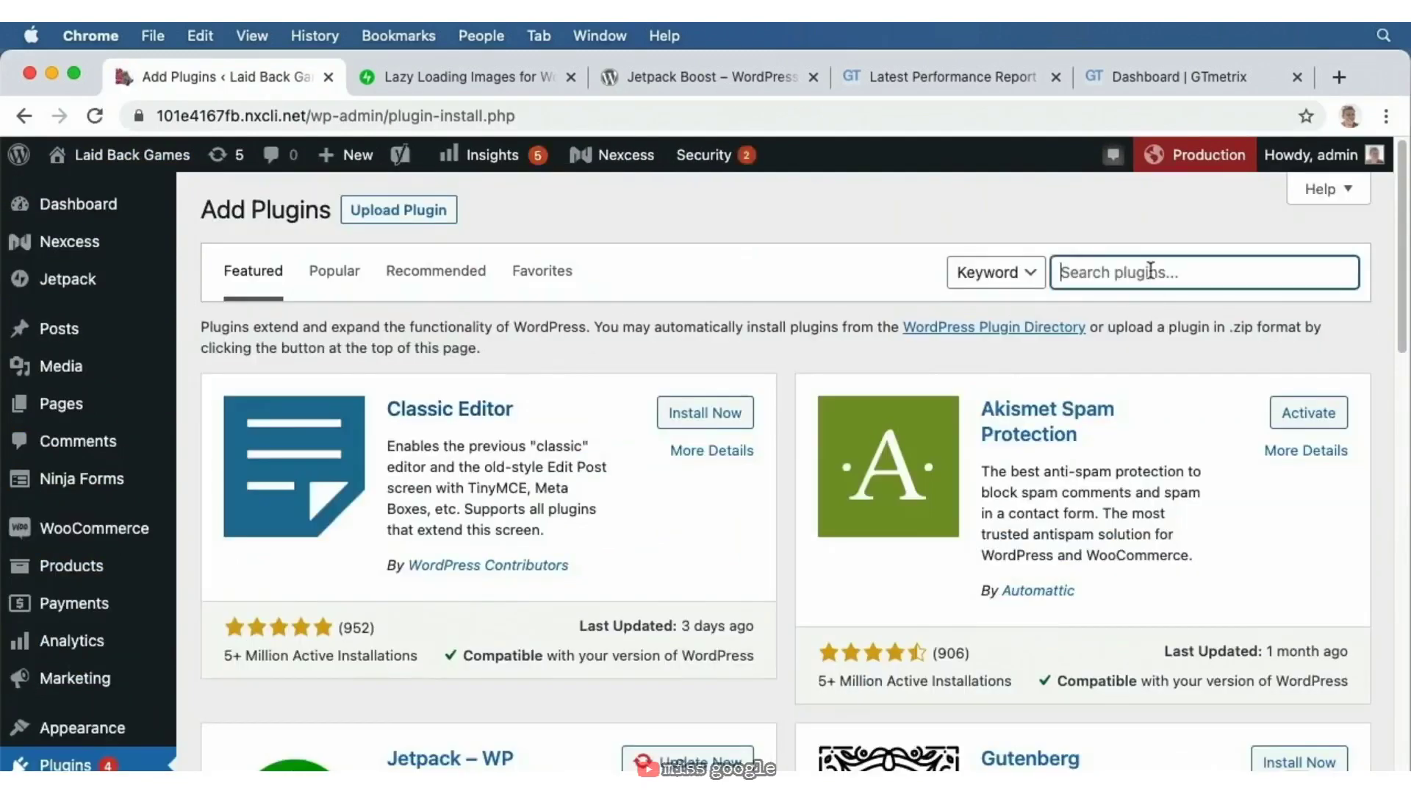
{"action": "type", "text": "jetpack"}
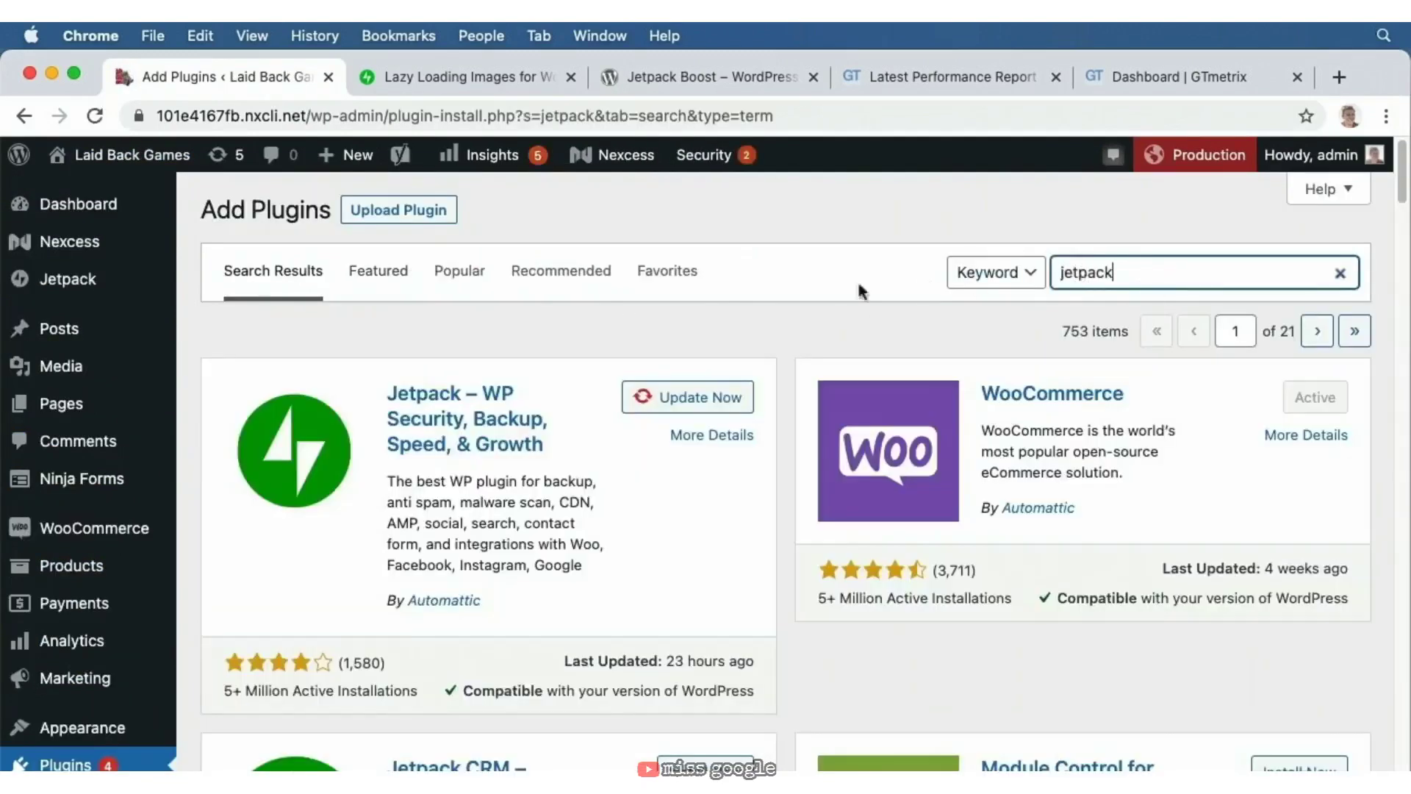
- Update the Jetpack plugin, open its settings and dismiss the anniversary announcement
{"action": "left_click", "coordinate": [655, 490]}
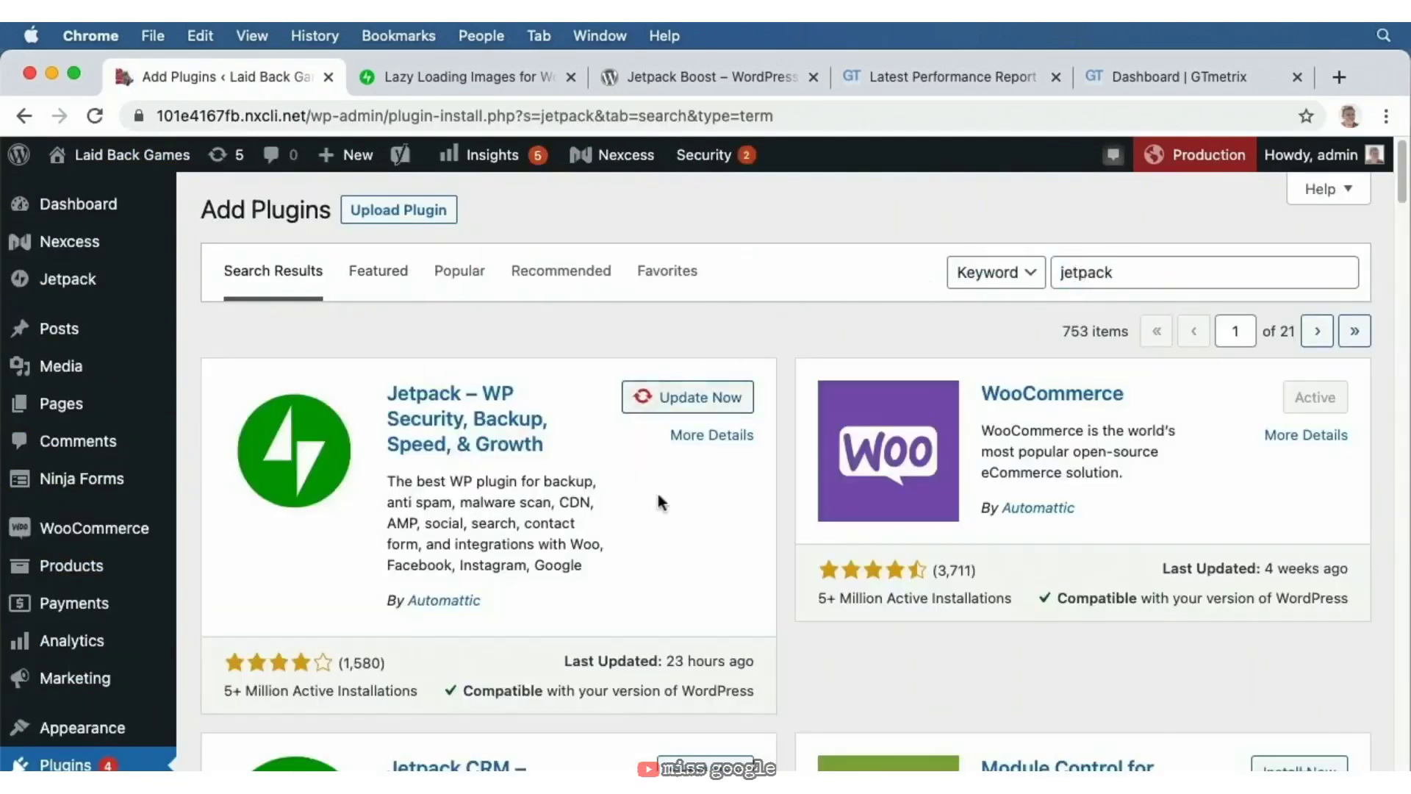
{"action": "left_click", "coordinate": [651, 397]}
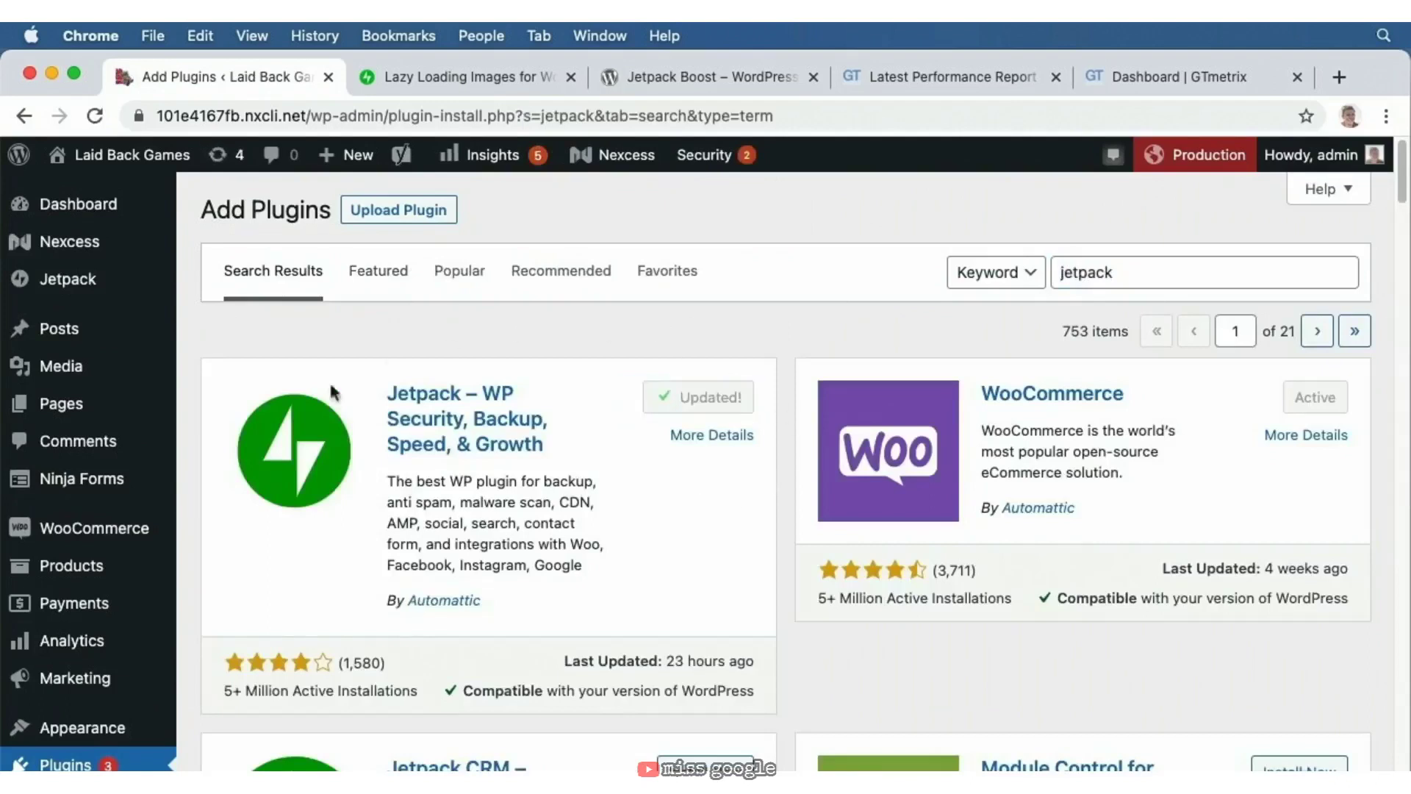
{"action": "mouse_move", "coordinate": [68, 279]}
{"action": "left_click", "coordinate": [223, 314]}
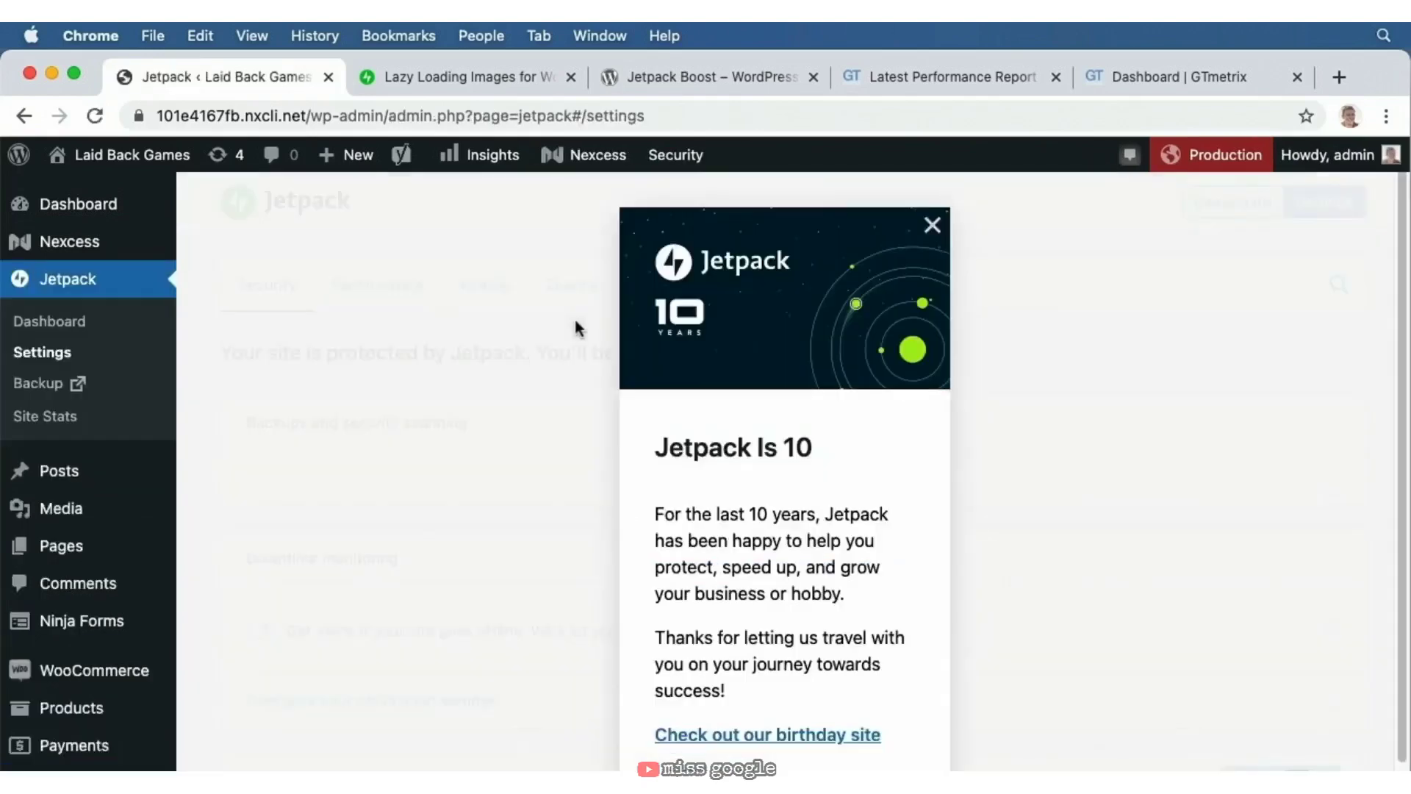
{"action": "left_click", "coordinate": [932, 225]}
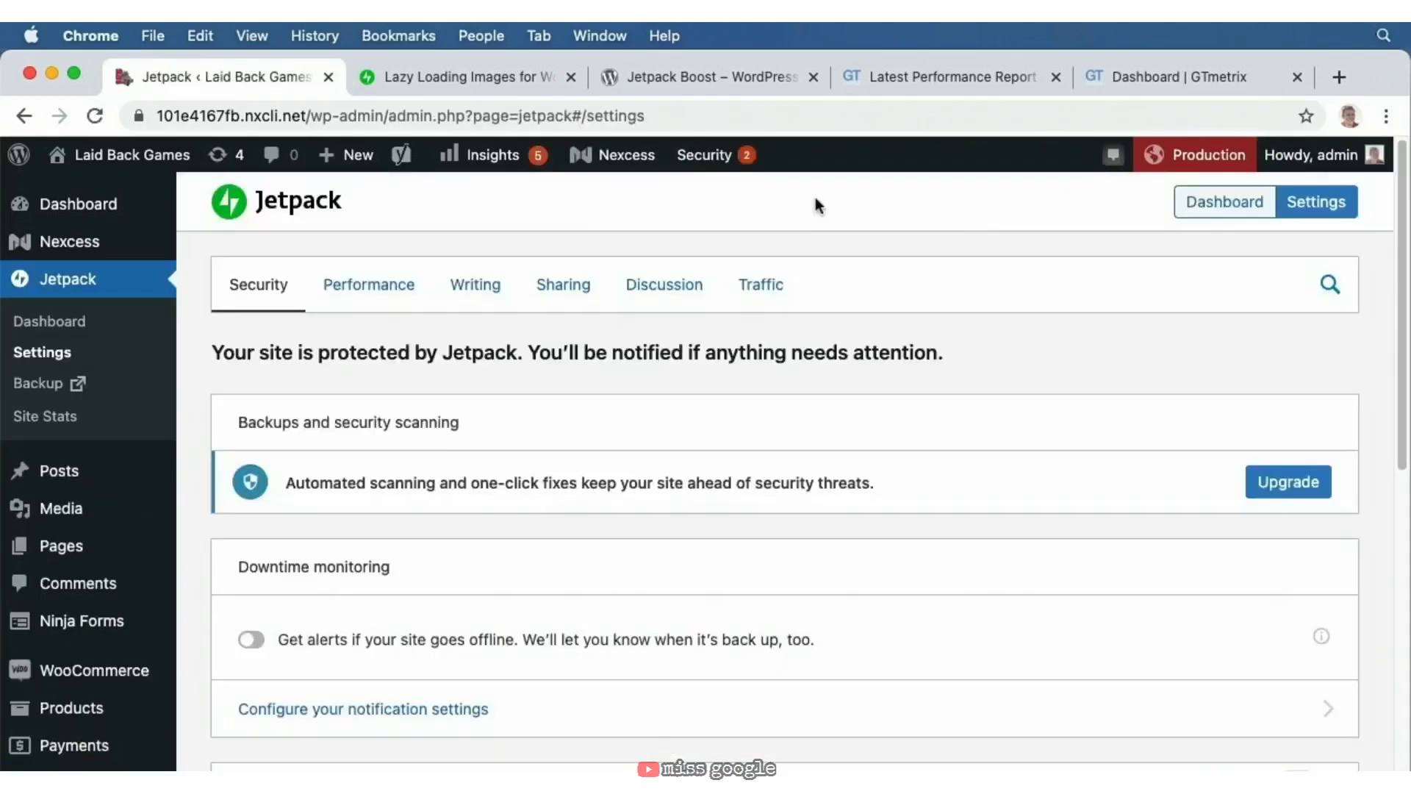
- Enable Lazy Loading for images in Jetpack's performance settings, leaving the site accelerator off
{"action": "left_click", "coordinate": [370, 292]}
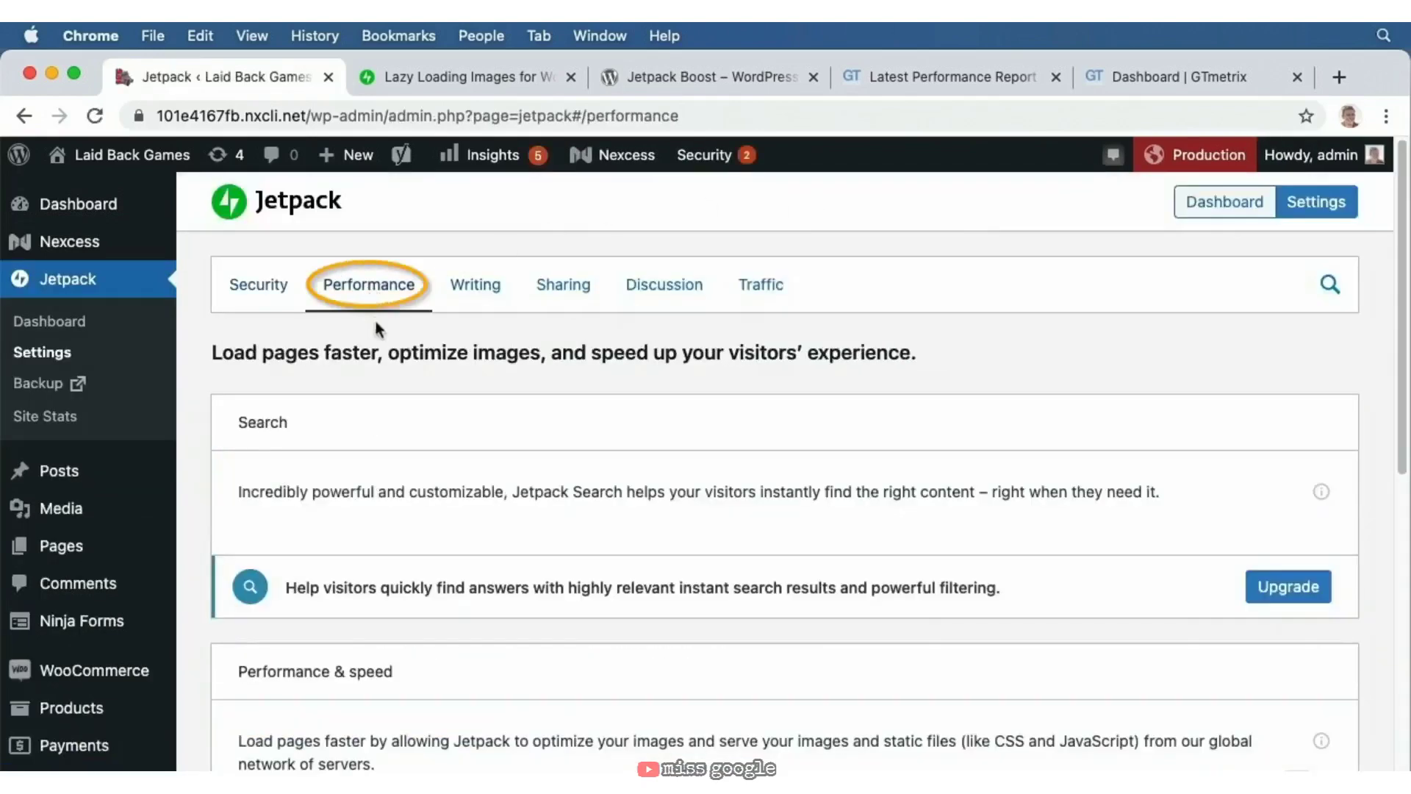
{"action": "scroll", "coordinate": [375, 328], "scroll_direction": "down", "scroll_amount": 5}
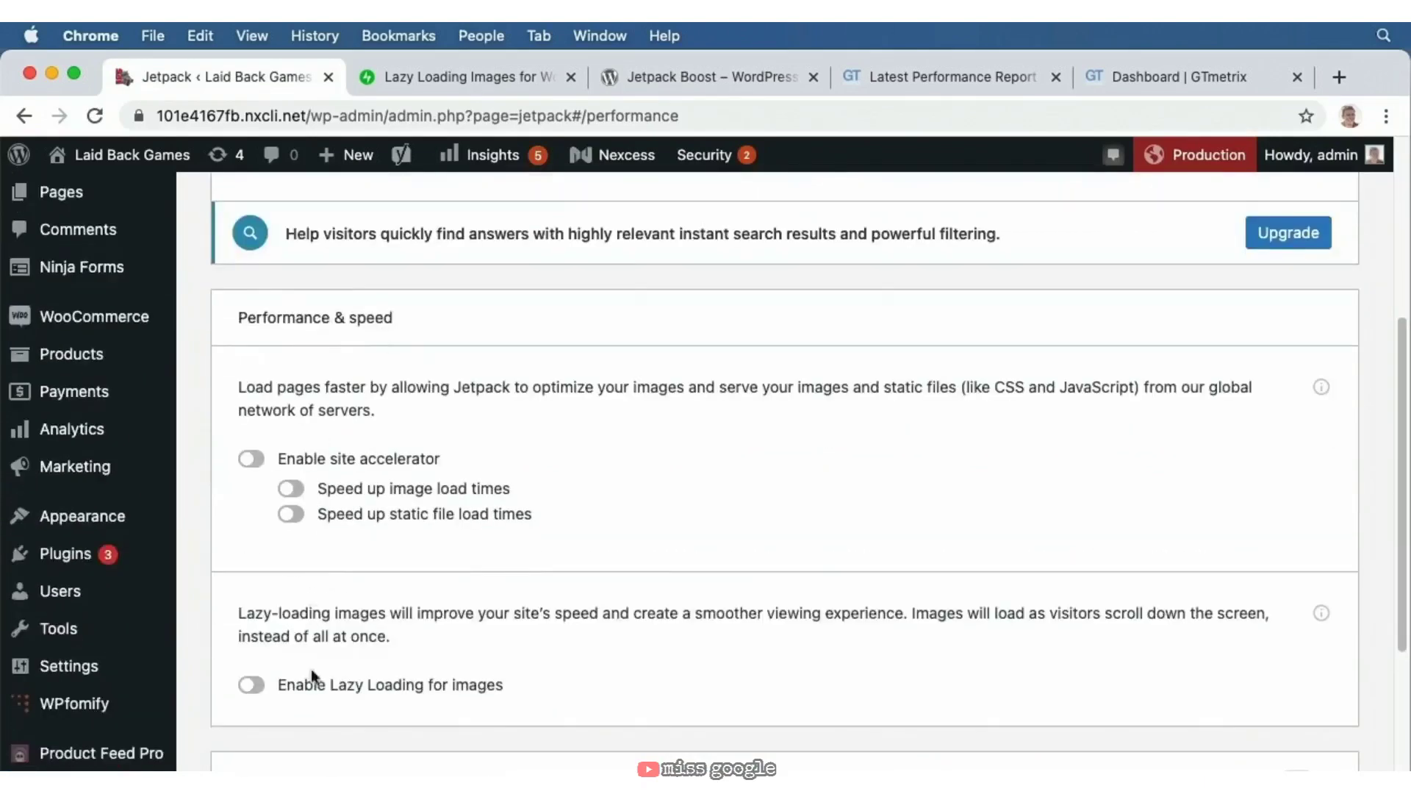
{"action": "left_click", "coordinate": [310, 690]}
{"action": "left_click", "coordinate": [342, 462]}
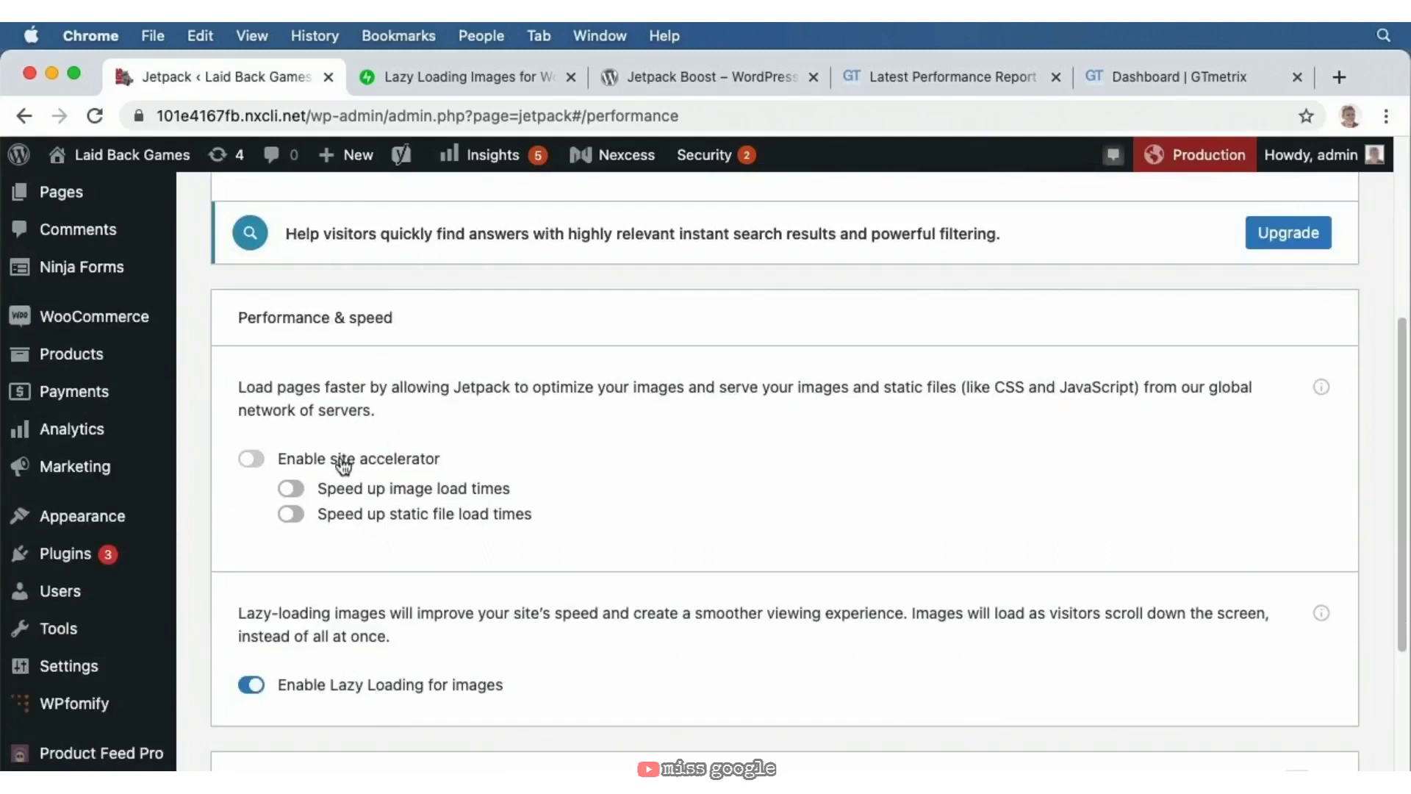
{"action": "left_click", "coordinate": [389, 689]}
{"action": "left_click", "coordinate": [1147, 77]}
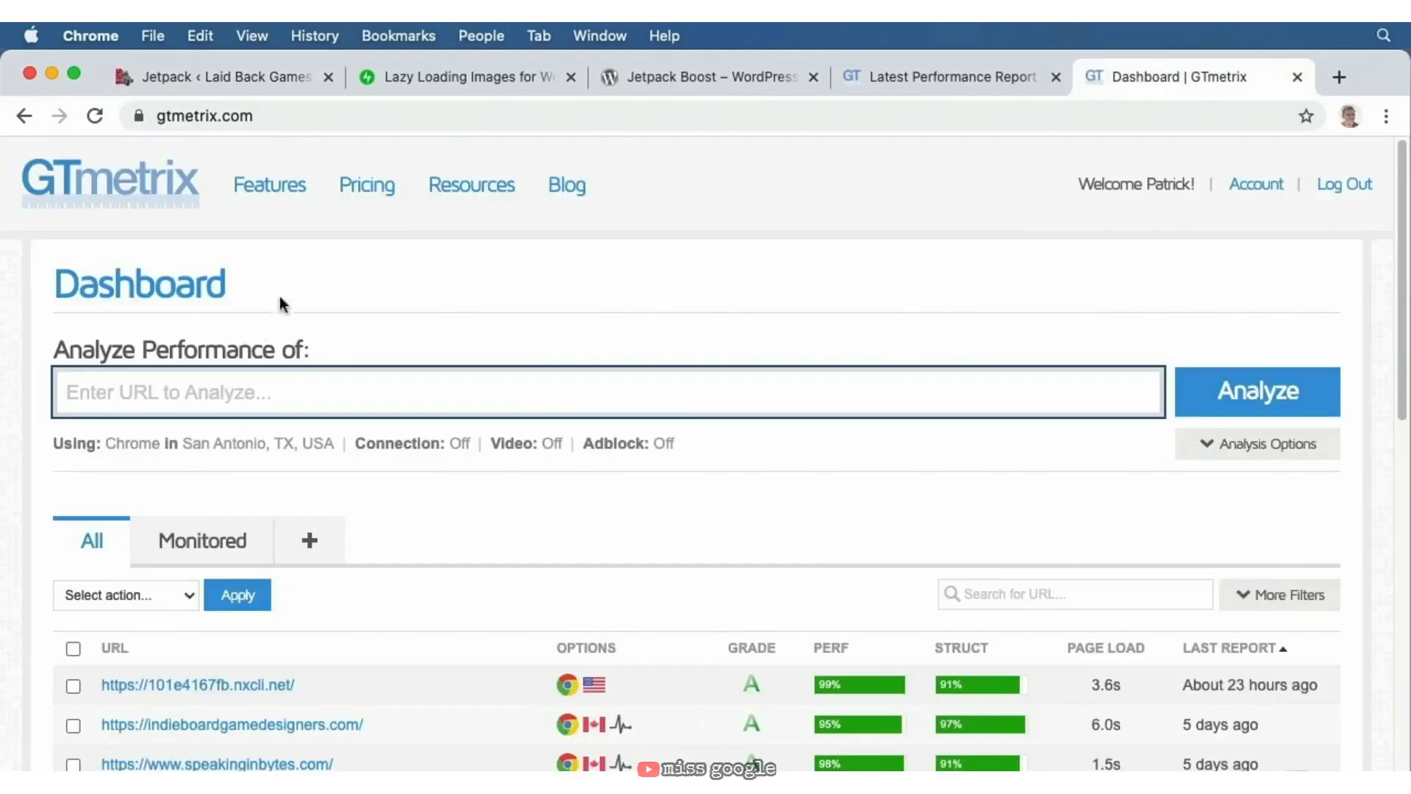
{"action": "left_click", "coordinate": [121, 94]}
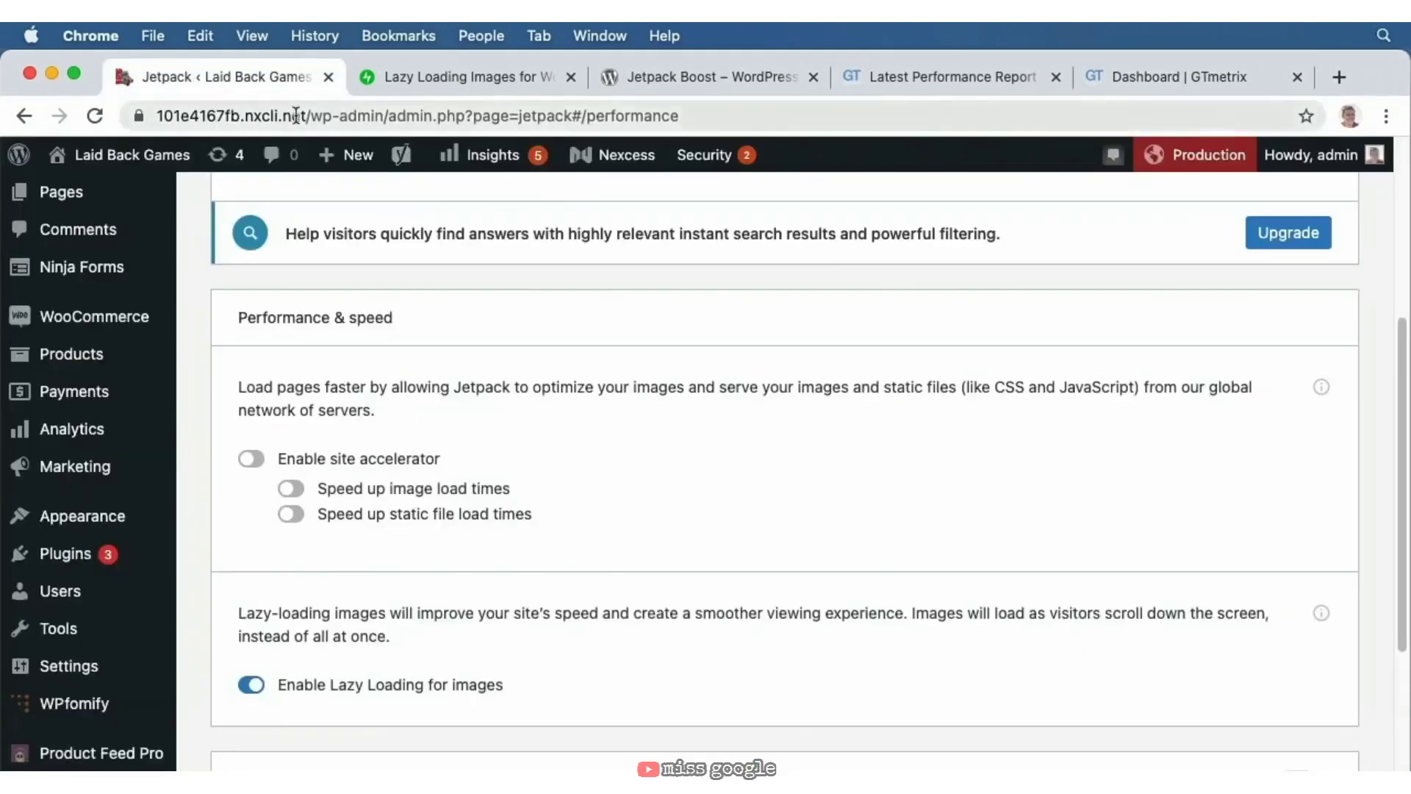
{"action": "left_click_drag", "start_coordinate": [308, 115], "coordinate": [150, 115]}
{"action": "key", "text": "super+c"}
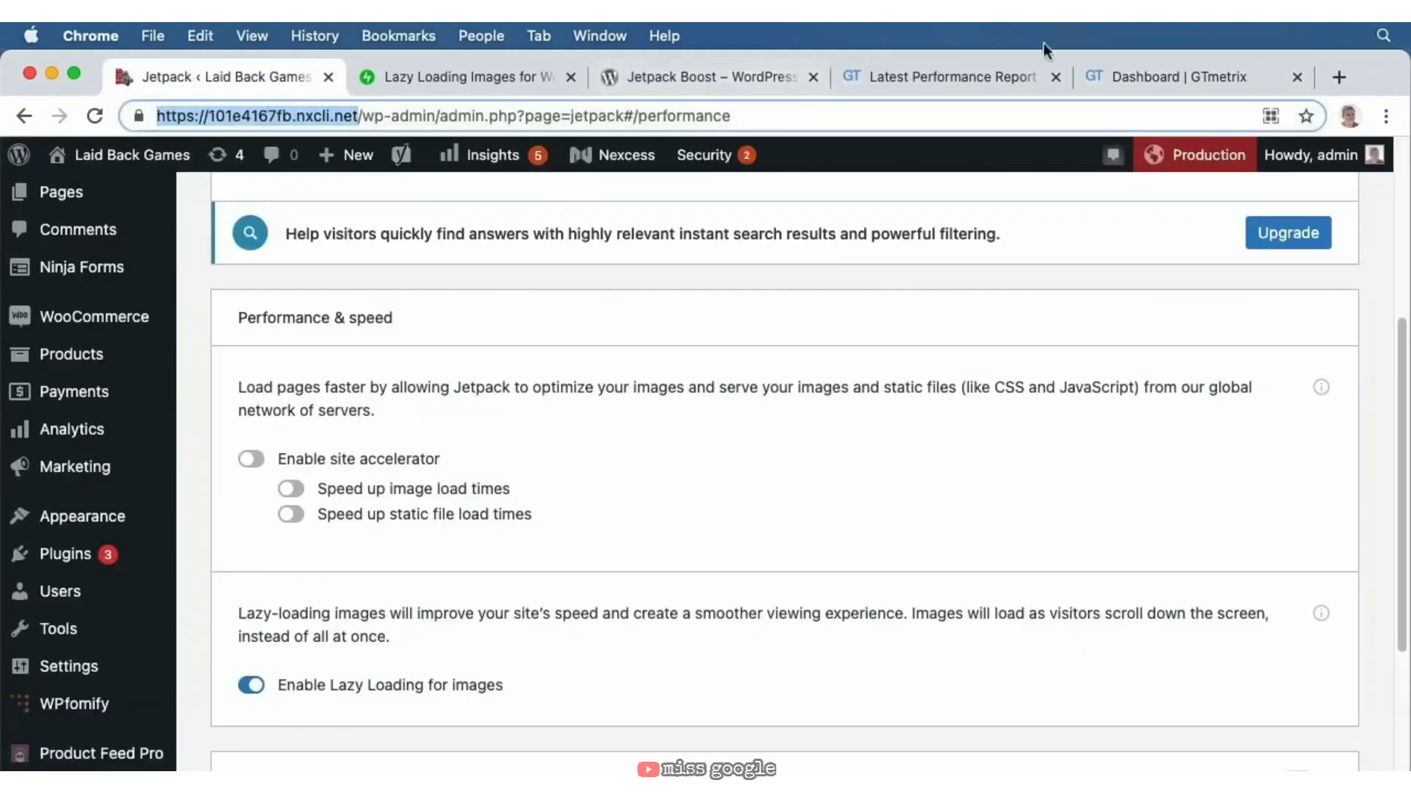
{"action": "left_click", "coordinate": [1124, 81]}
{"action": "left_click", "coordinate": [252, 394]}
{"action": "key", "text": "super+v"}
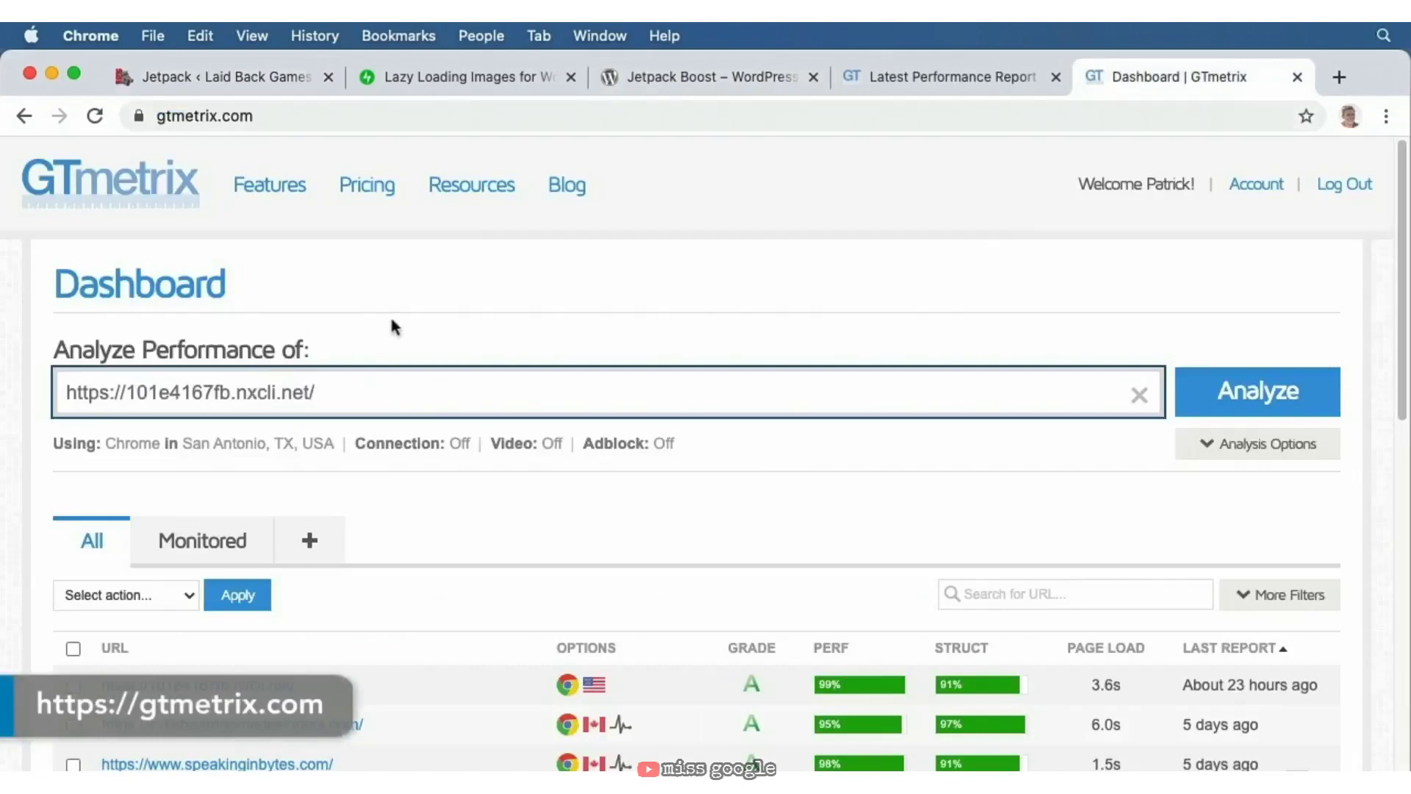
{"action": "left_click", "coordinate": [1258, 392]}
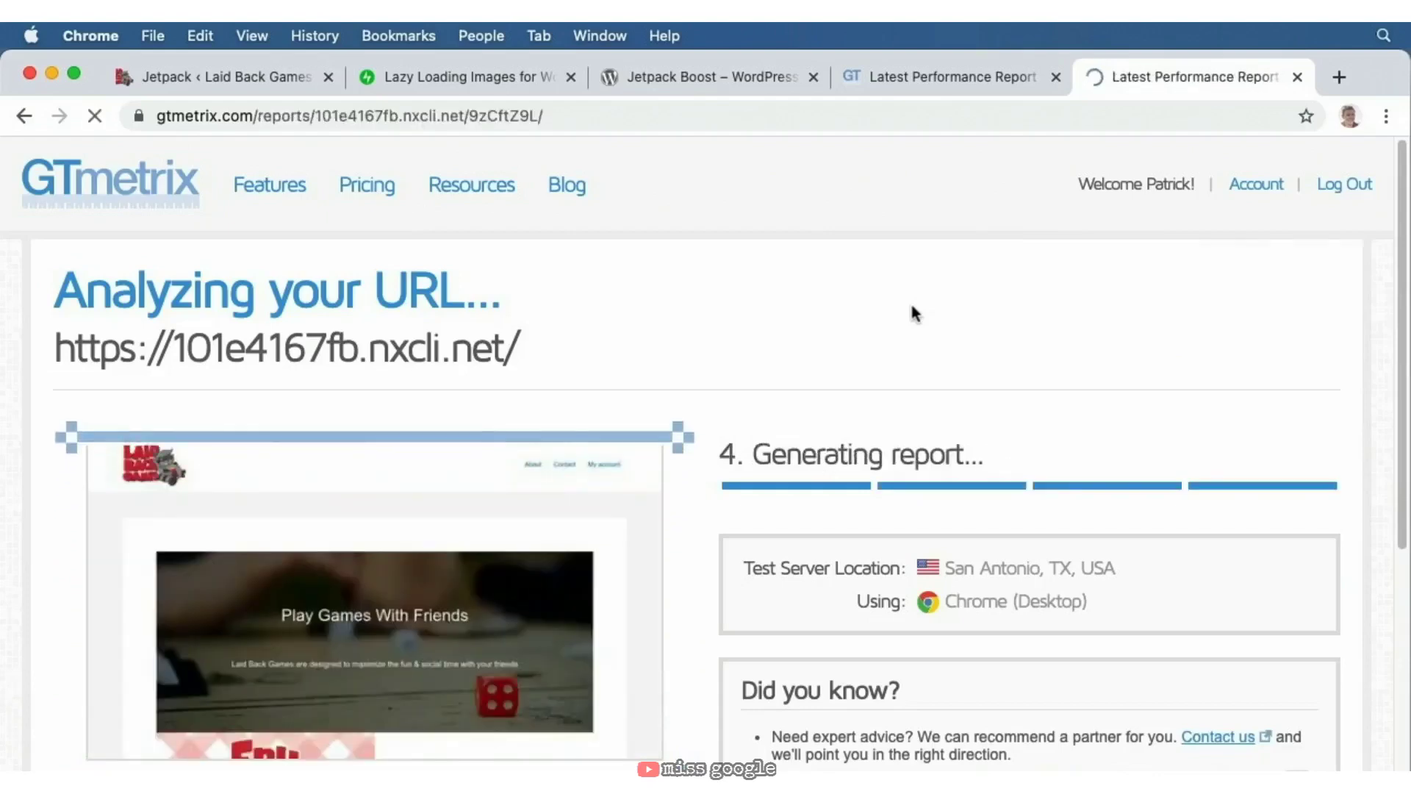
- Compare the grades, Web Vitals and speed visualization in the earlier GTmetrix report and the new one
{"action": "left_click", "coordinate": [904, 81]}
{"action": "left_click", "coordinate": [279, 594]}
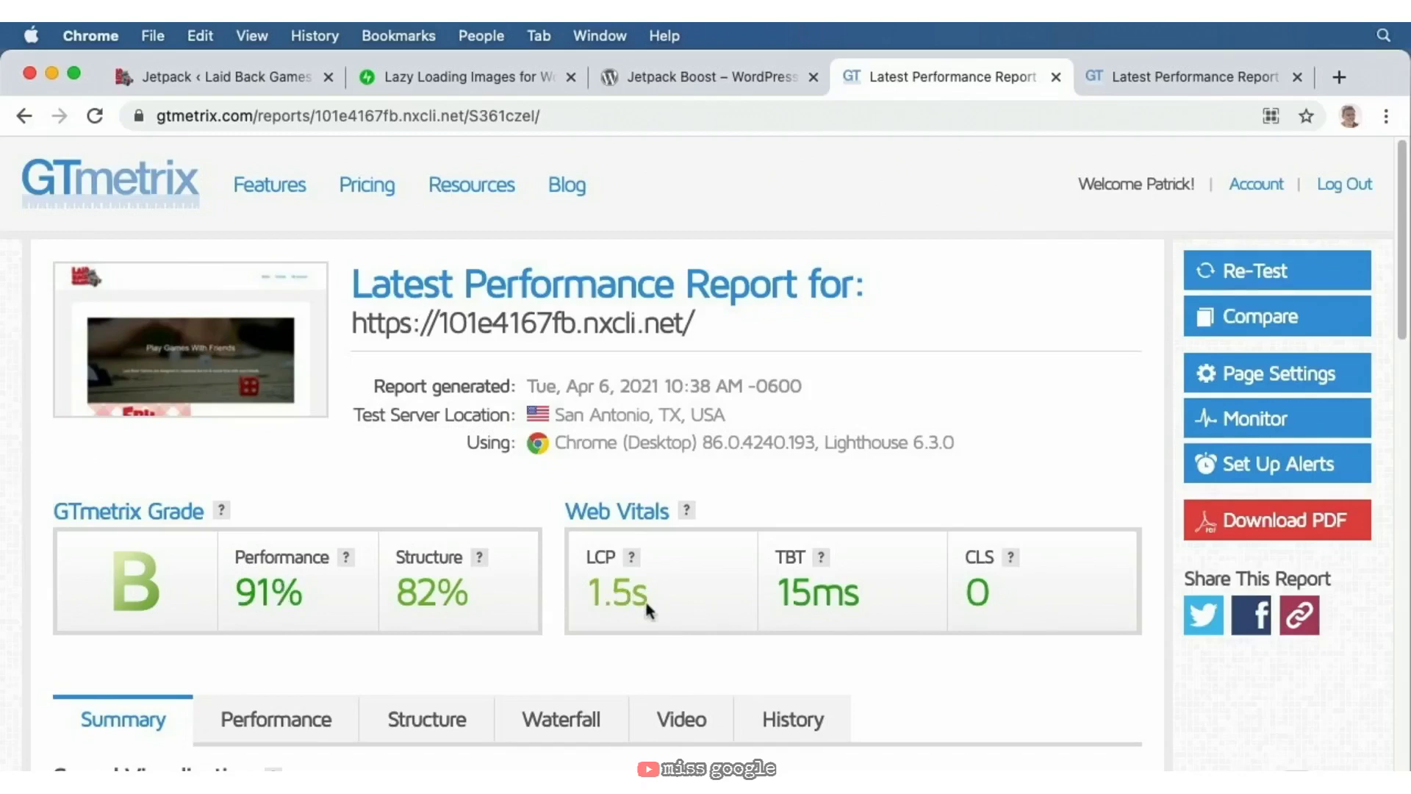
{"action": "scroll", "coordinate": [647, 609], "scroll_direction": "down", "scroll_amount": 3}
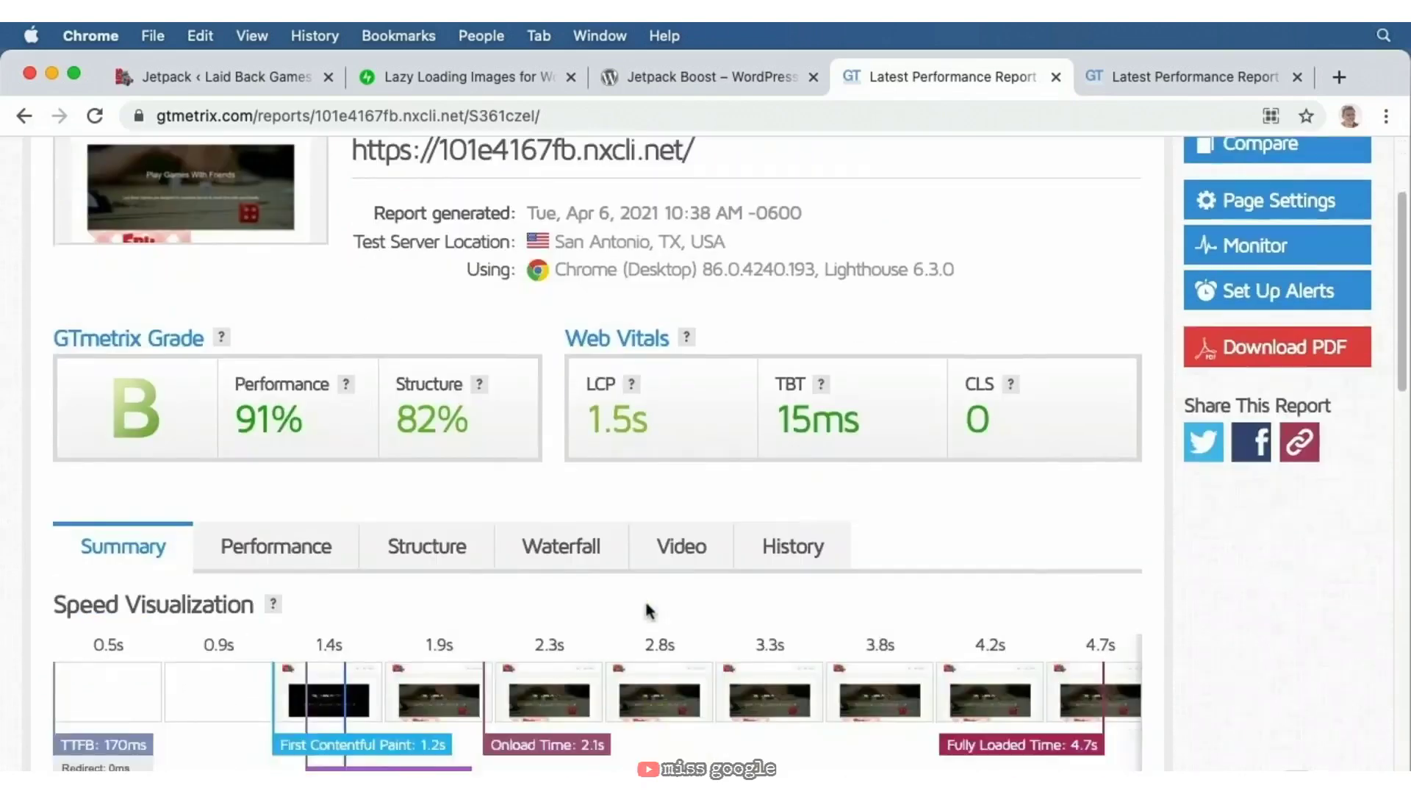
{"action": "left_click", "coordinate": [1126, 78]}
{"action": "scroll", "coordinate": [302, 513], "scroll_direction": "down", "scroll_amount": 1}
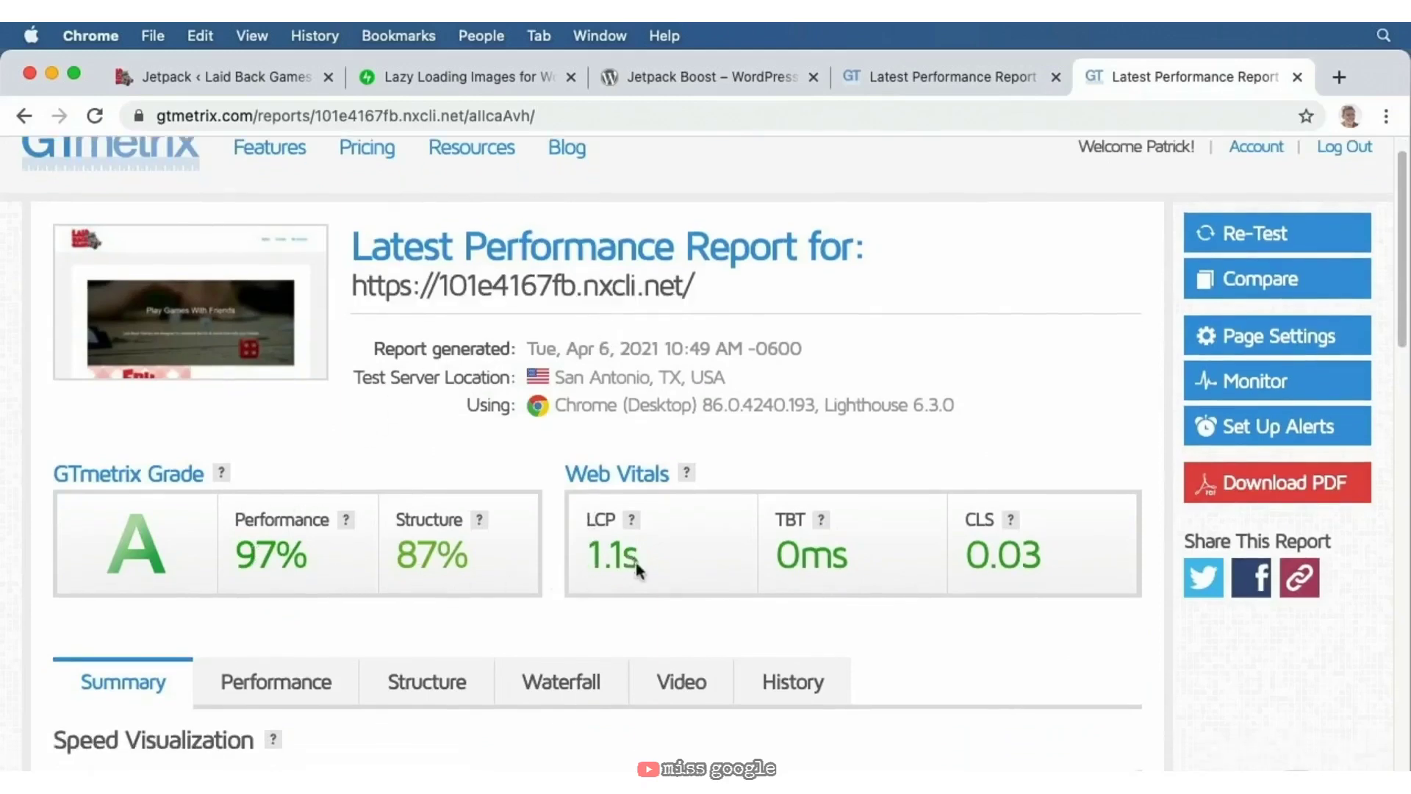
{"action": "scroll", "coordinate": [636, 570], "scroll_direction": "down", "scroll_amount": 5}
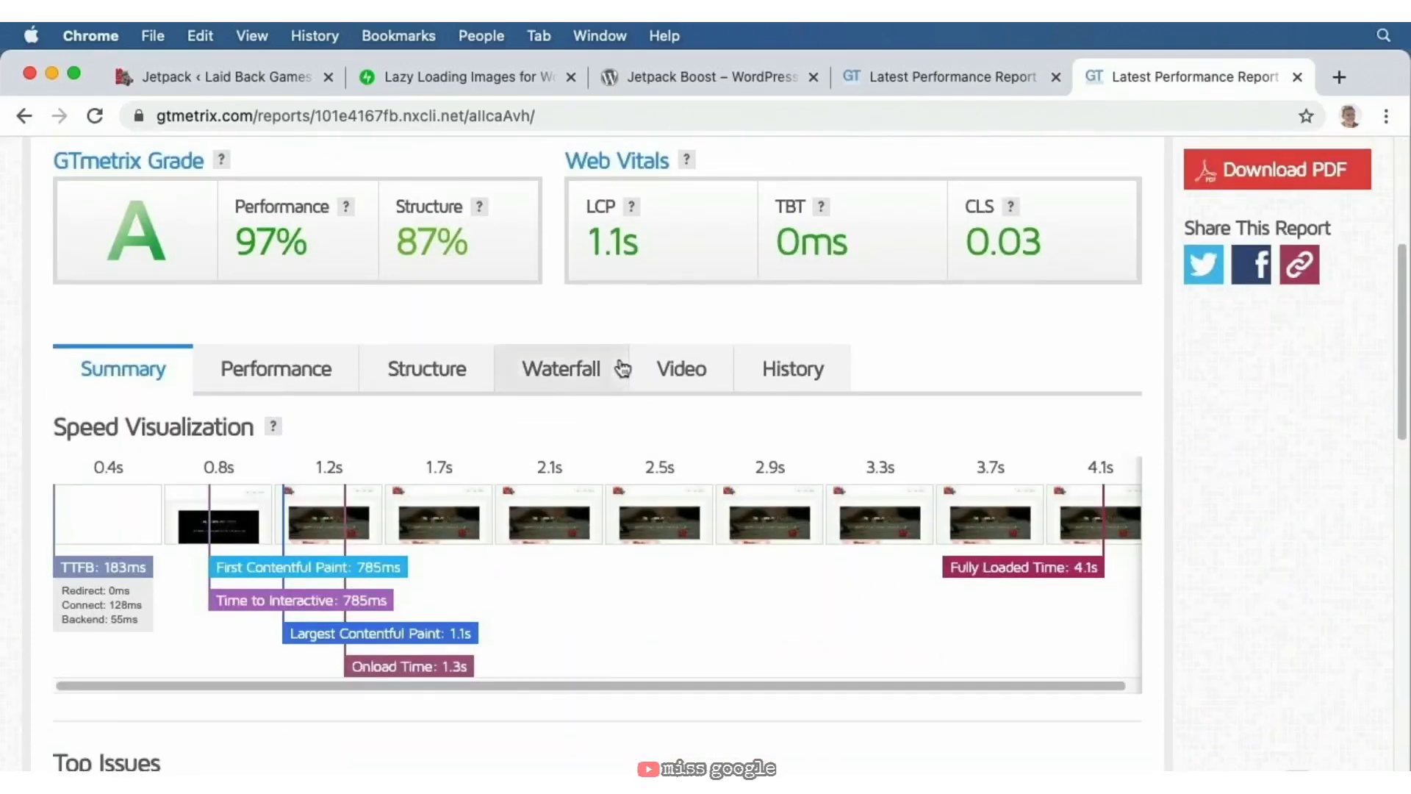
{"action": "scroll", "coordinate": [624, 365], "scroll_direction": "up", "scroll_amount": 1}
- Compare the page details of both GTmetrix reports, checking the image size and image requests in each
{"action": "left_click", "coordinate": [872, 81]}
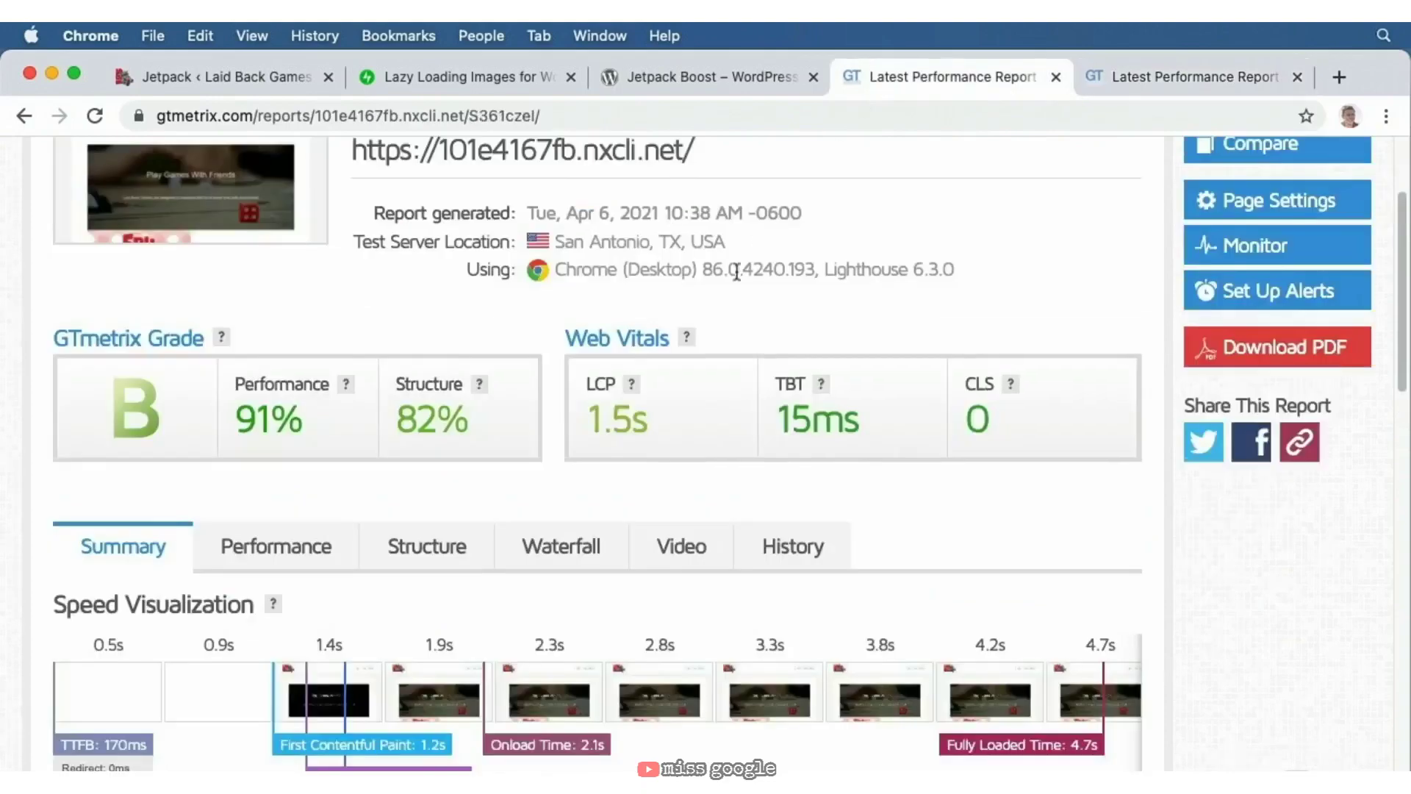
{"action": "scroll", "coordinate": [735, 270], "scroll_direction": "down", "scroll_amount": 7}
{"action": "scroll", "coordinate": [735, 270], "scroll_direction": "down", "scroll_amount": 3}
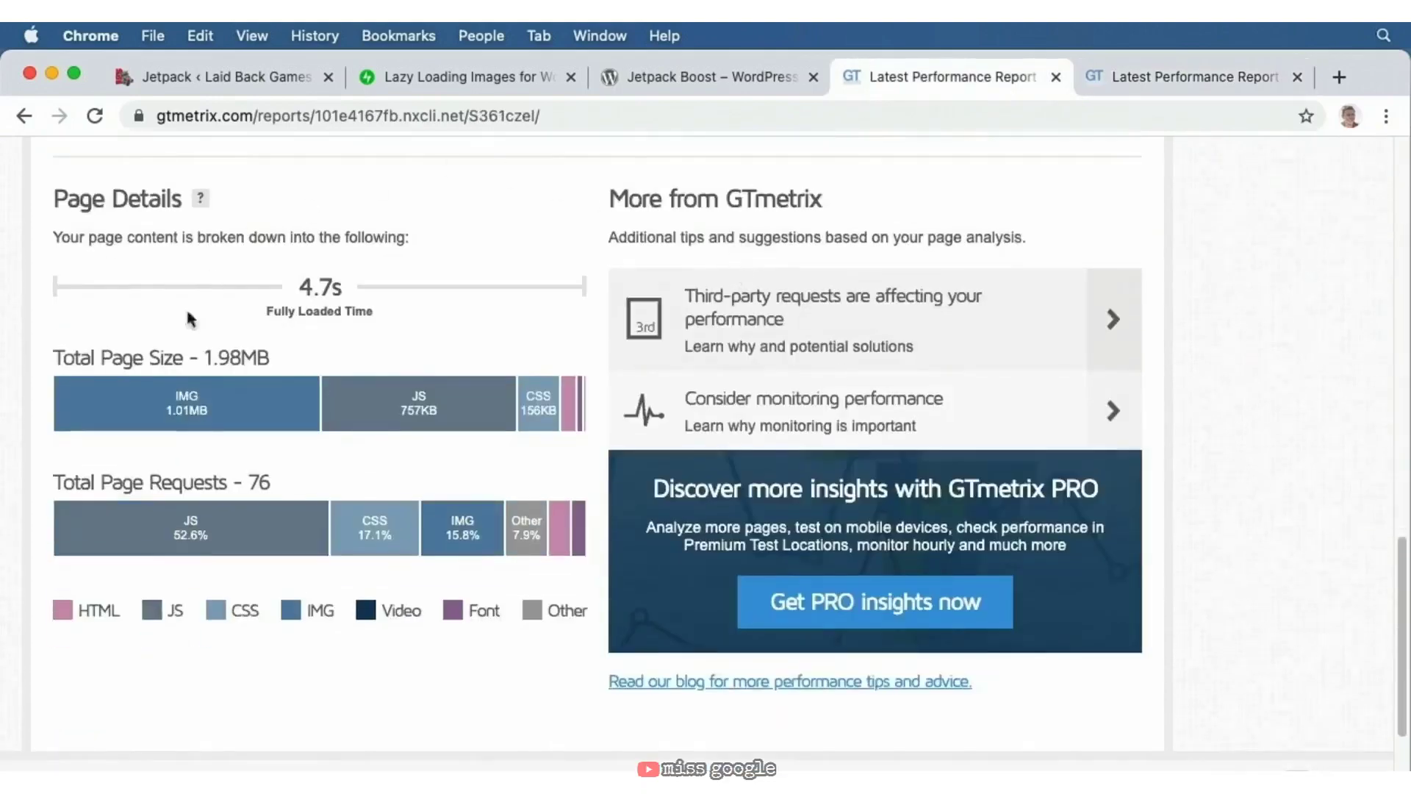
{"action": "mouse_move", "coordinate": [163, 417]}
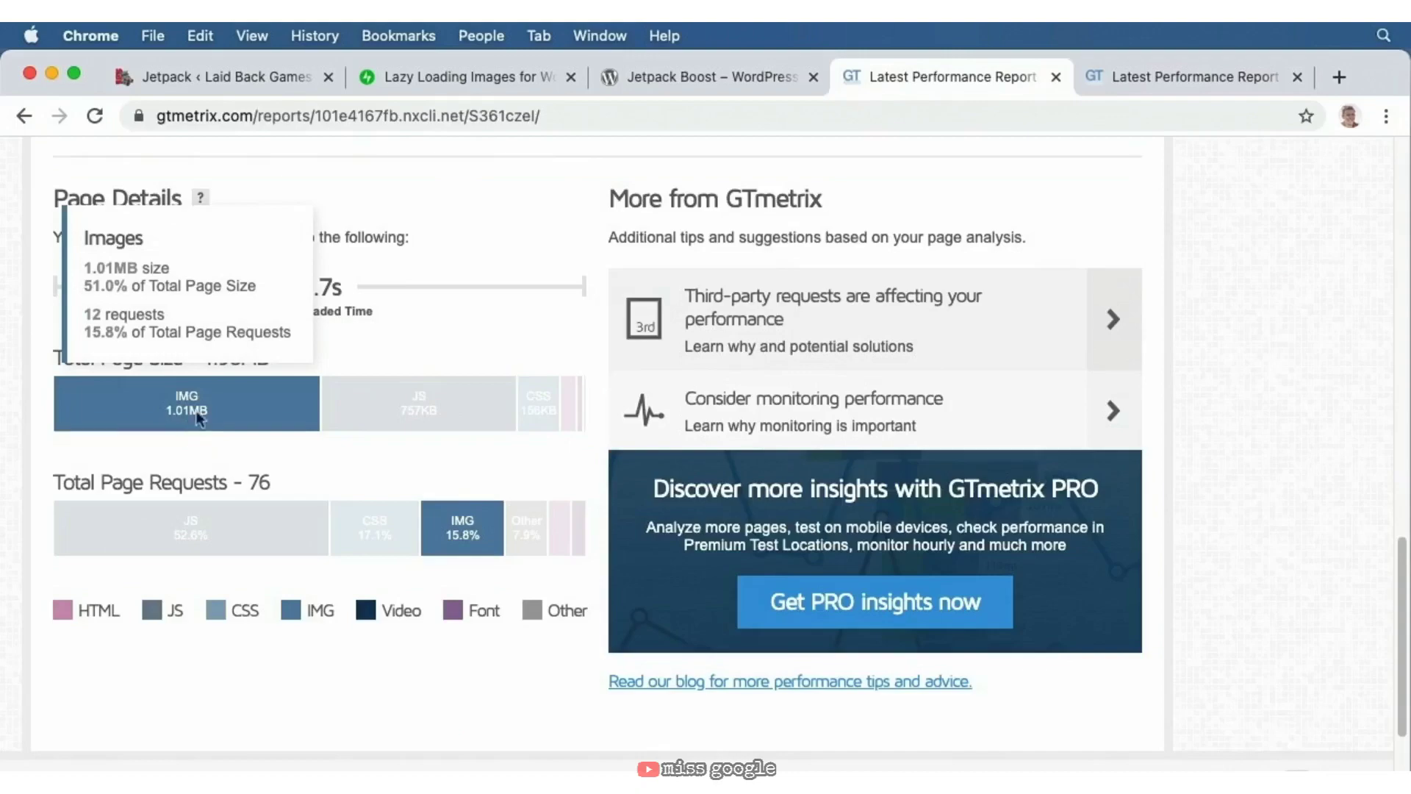
{"action": "left_click", "coordinate": [1191, 77]}
{"action": "scroll", "coordinate": [502, 359], "scroll_direction": "down", "scroll_amount": 7}
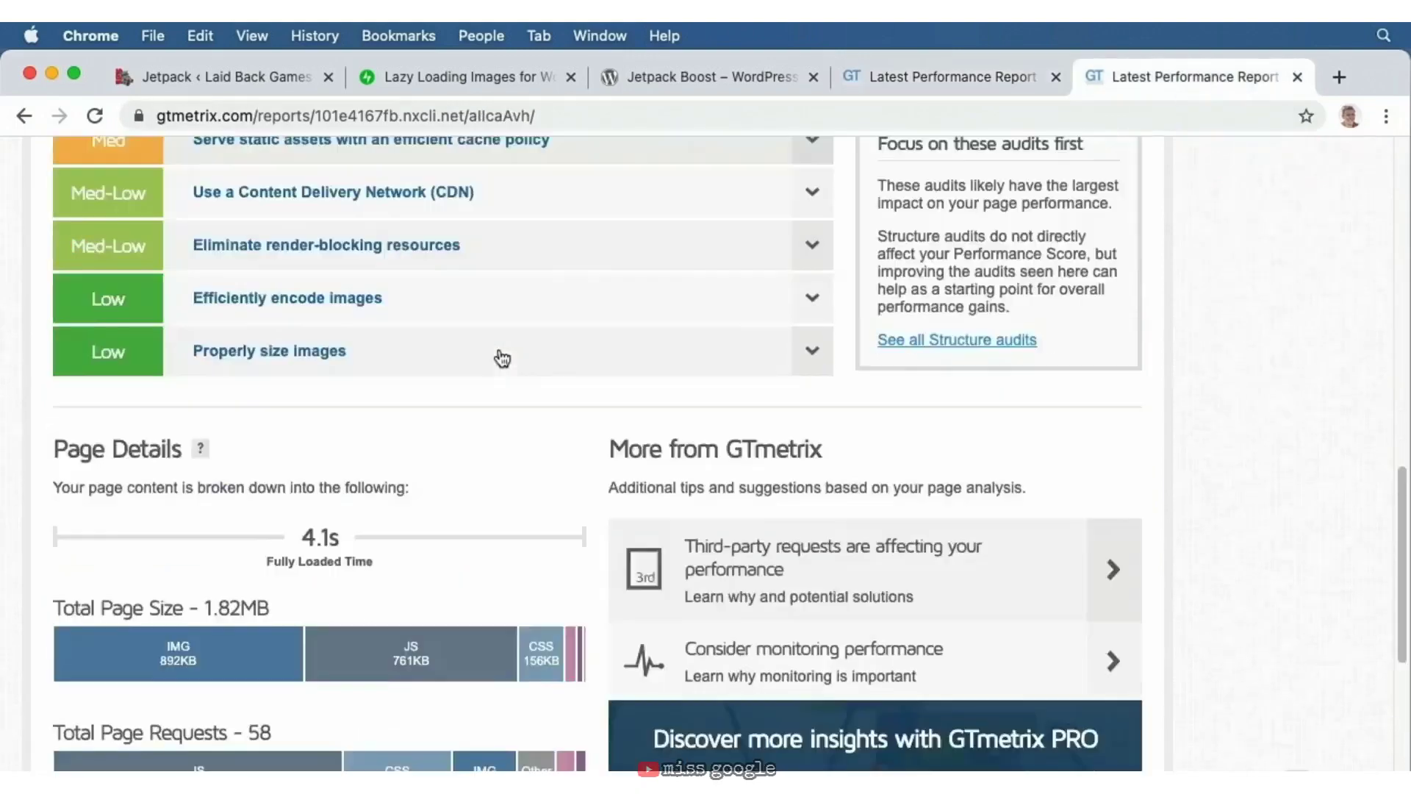
{"action": "scroll", "coordinate": [497, 345], "scroll_direction": "down", "scroll_amount": 6}
{"action": "scroll", "coordinate": [331, 456], "scroll_direction": "up", "scroll_amount": 5}
{"action": "mouse_move", "coordinate": [174, 581]}
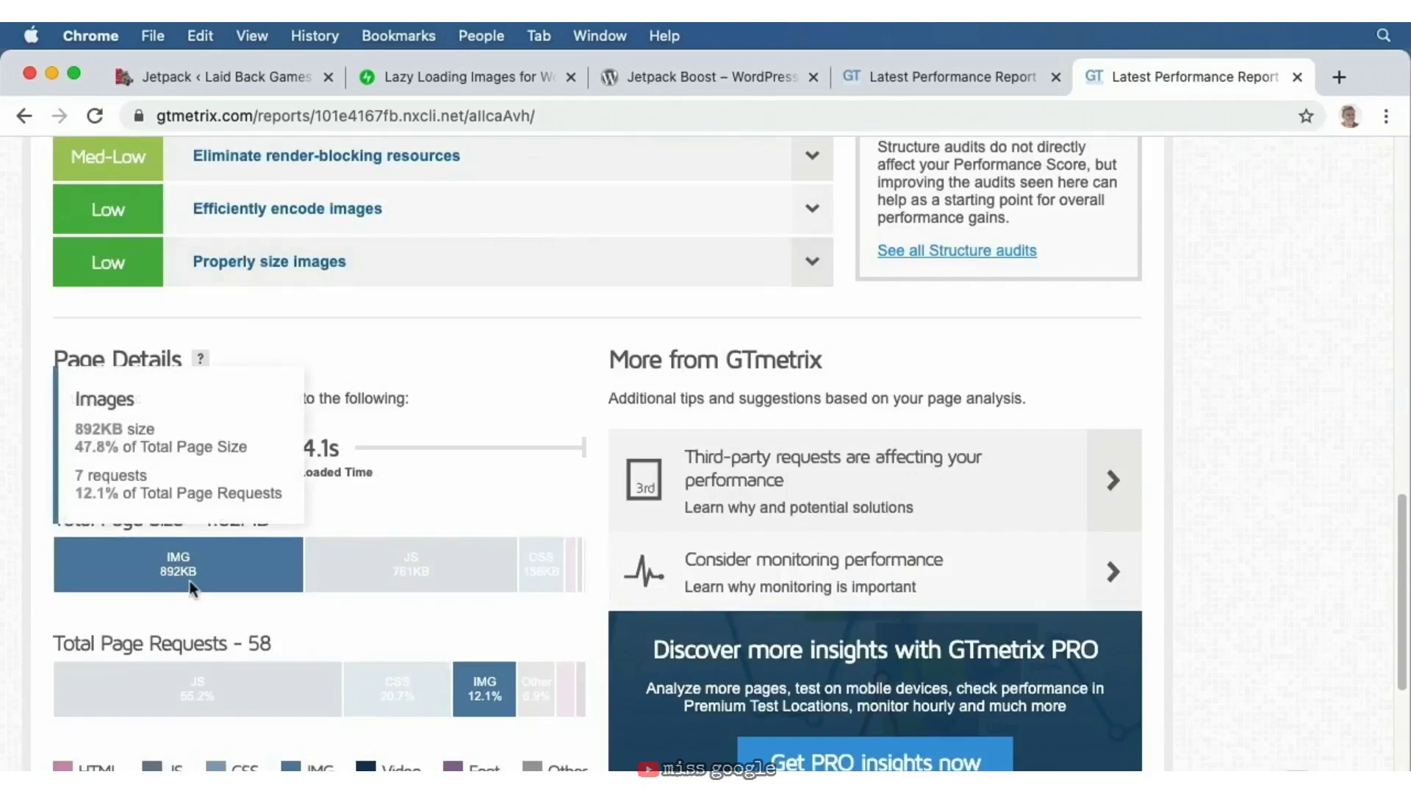
{"action": "key", "text": "Home"}
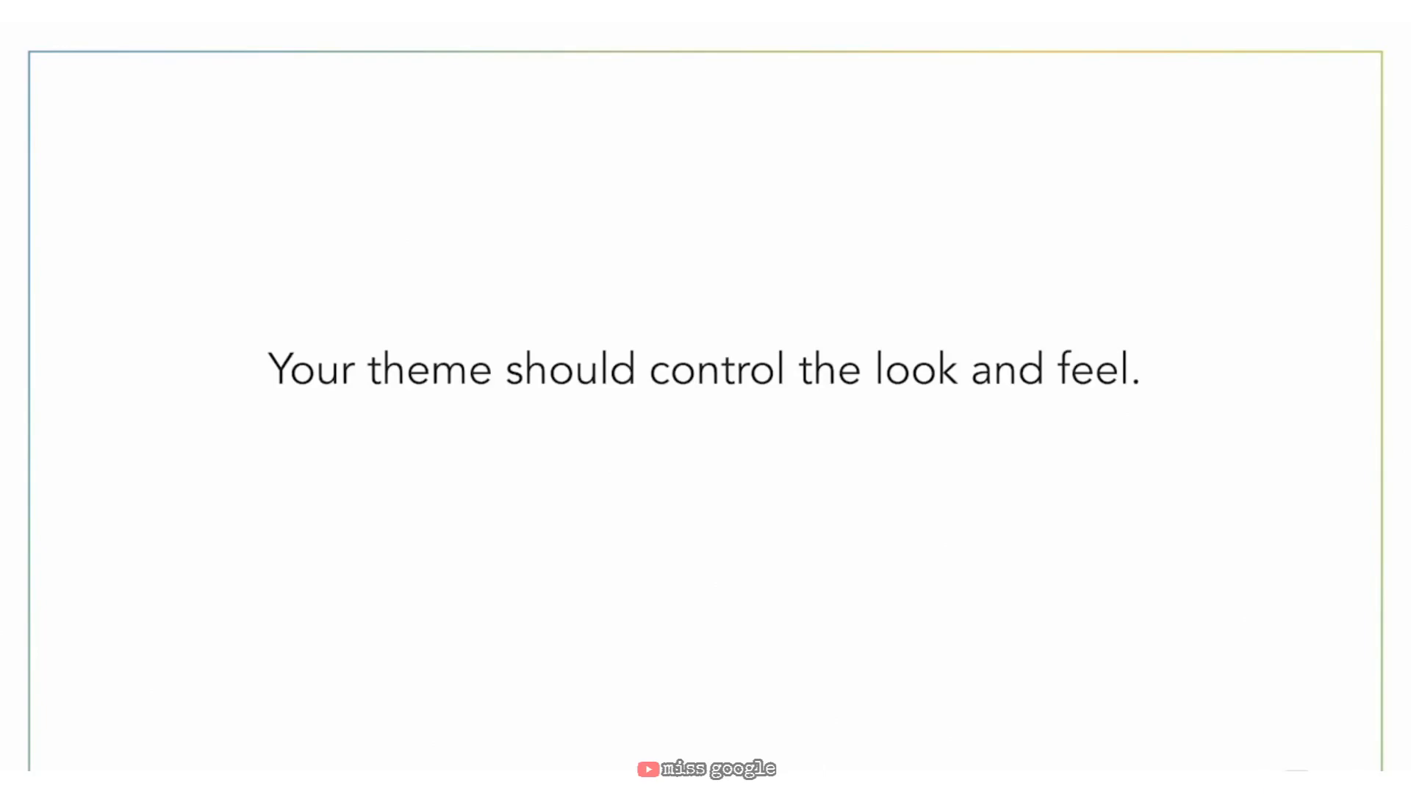
{"action": "key", "text": "Right"}
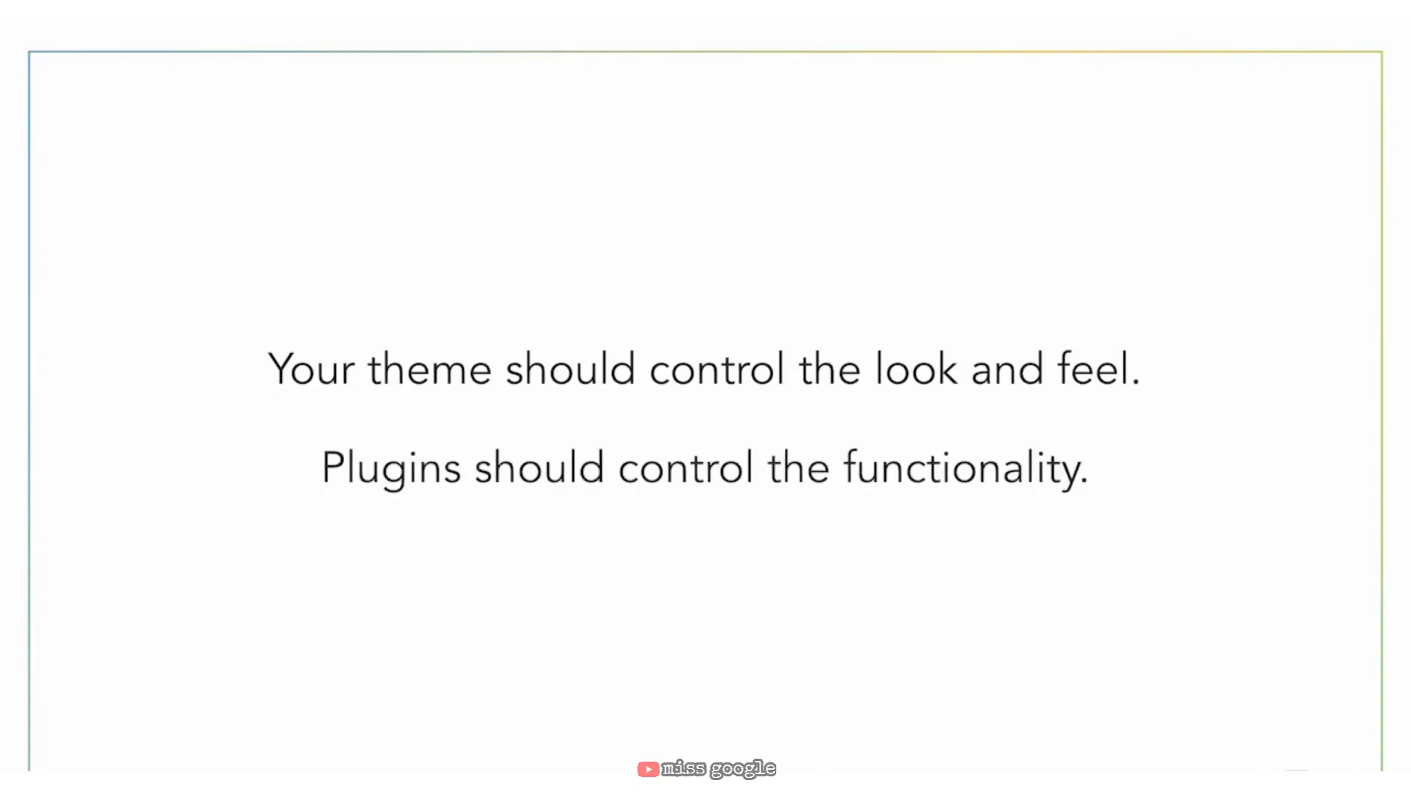
{"action": "key", "text": "Right"}
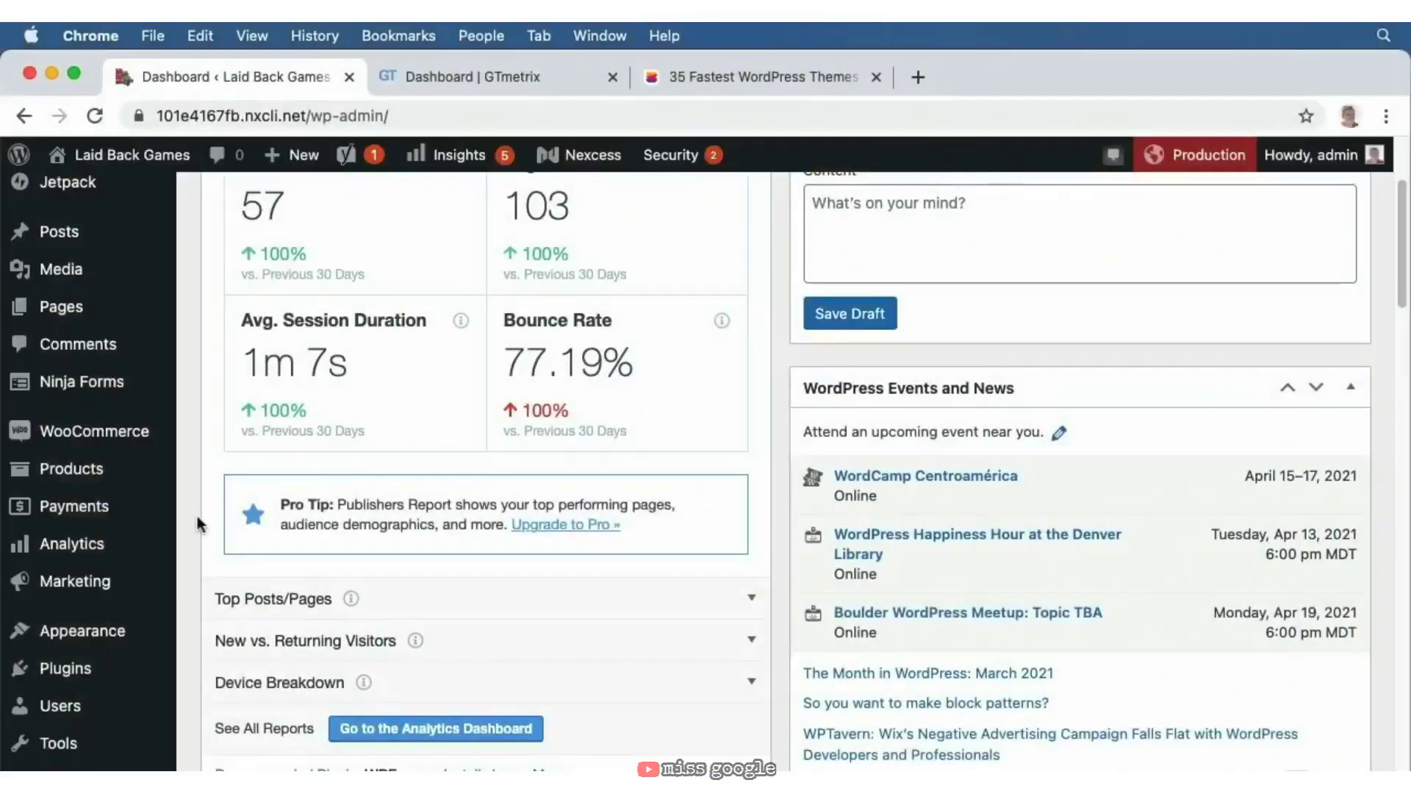
- Open the list of themes installed on the Laid Back Games site
{"action": "scroll", "coordinate": [197, 524], "scroll_direction": "down", "scroll_amount": 1}
{"action": "mouse_move", "coordinate": [81, 621]}
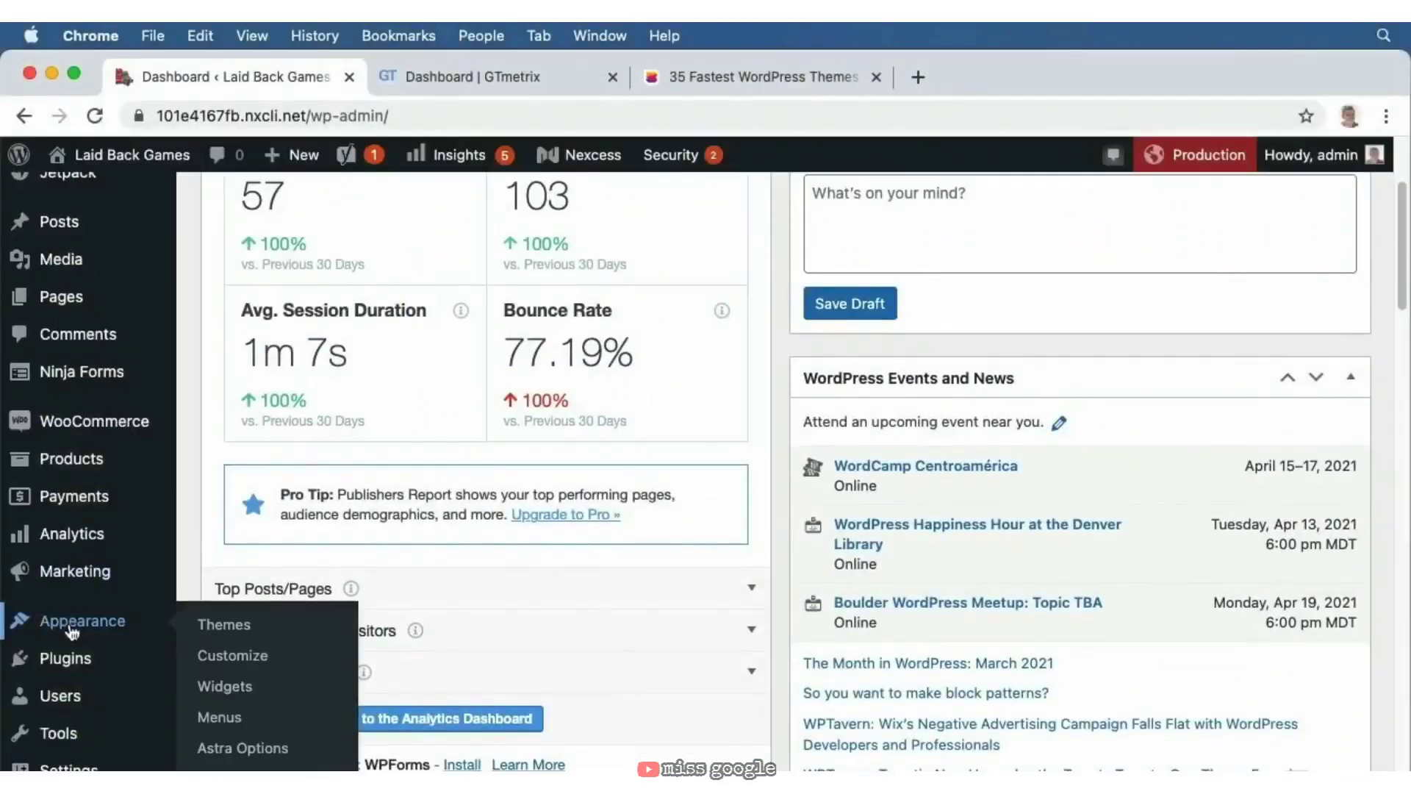
{"action": "left_click", "coordinate": [220, 624]}
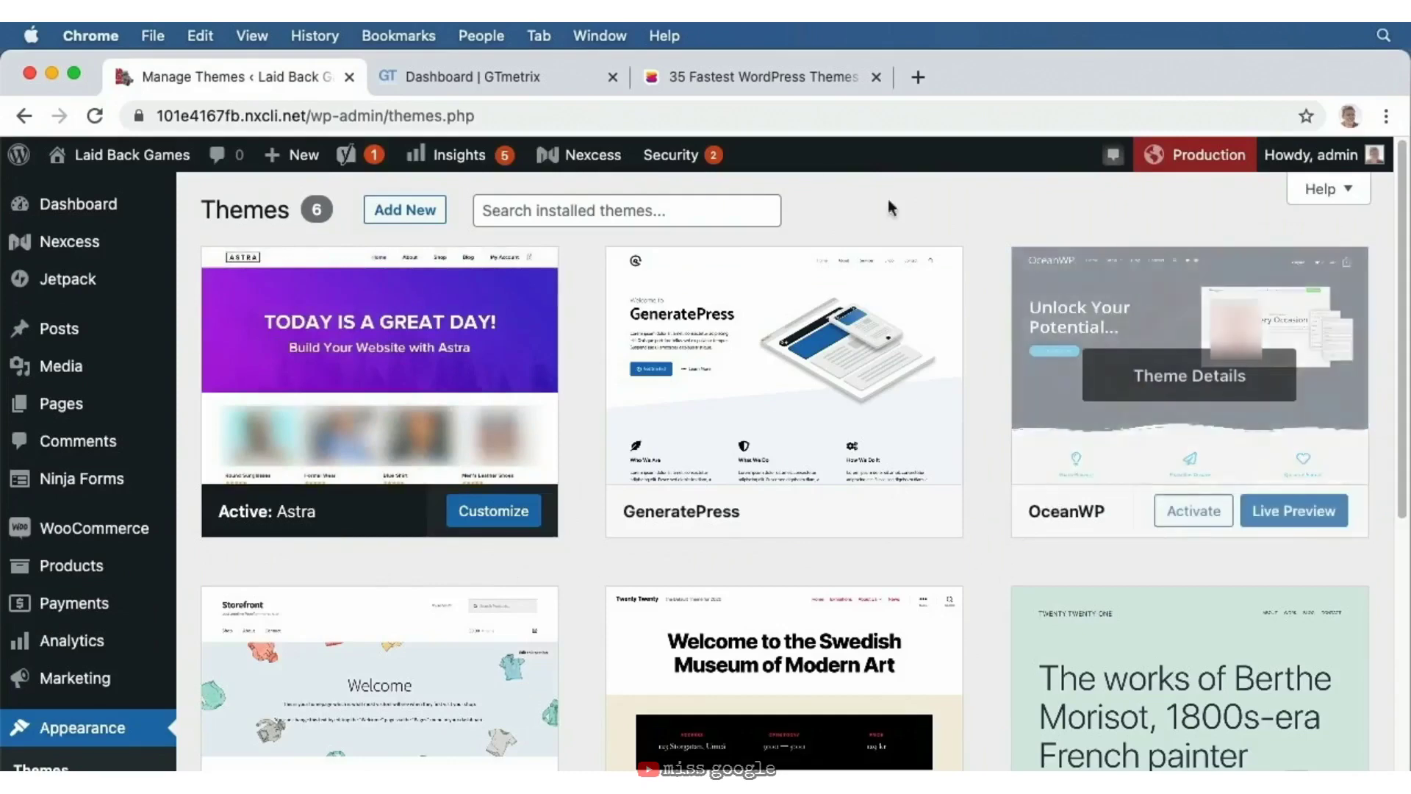
{"action": "left_click", "coordinate": [468, 74]}
{"action": "left_click", "coordinate": [227, 381]}
{"action": "left_click", "coordinate": [220, 447]}
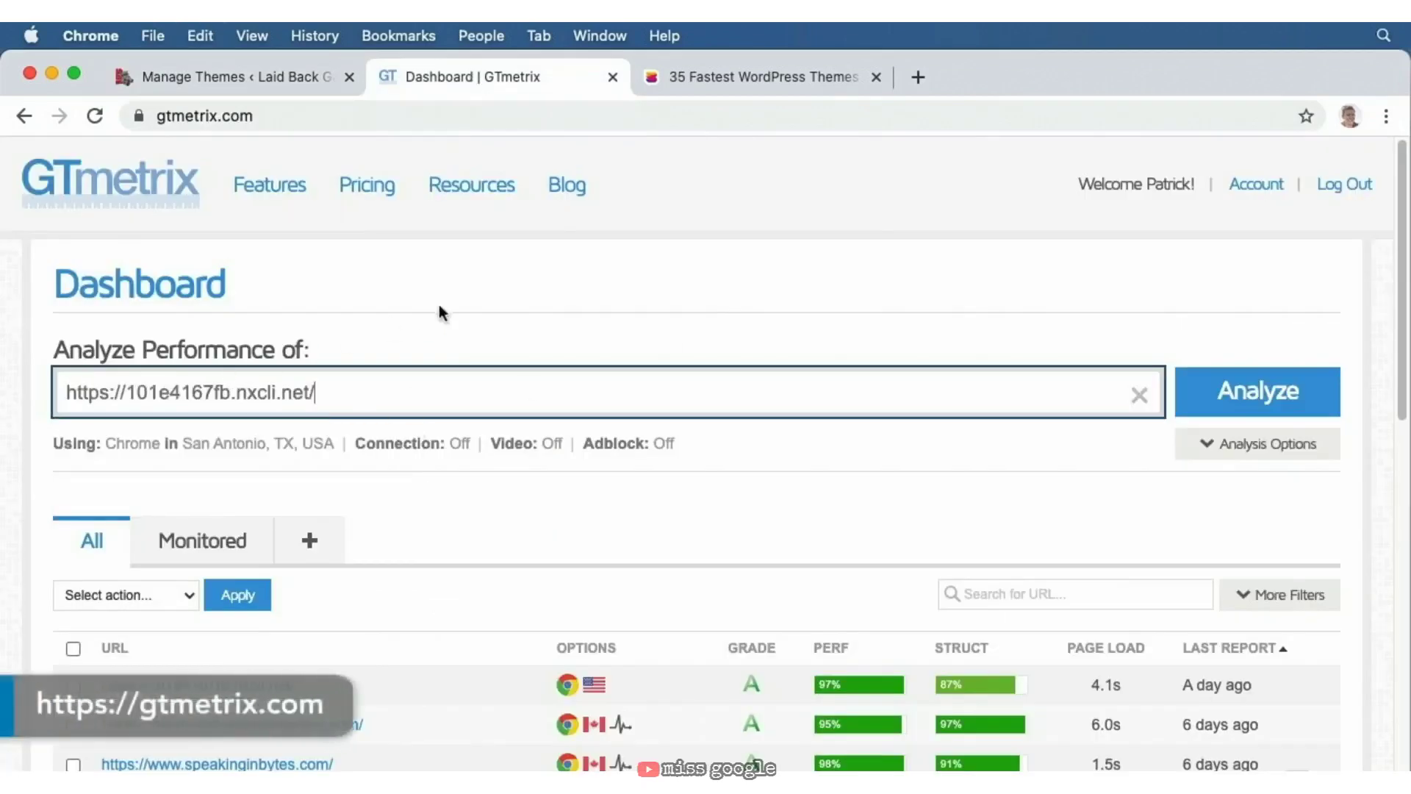
{"action": "left_click", "coordinate": [1330, 415]}
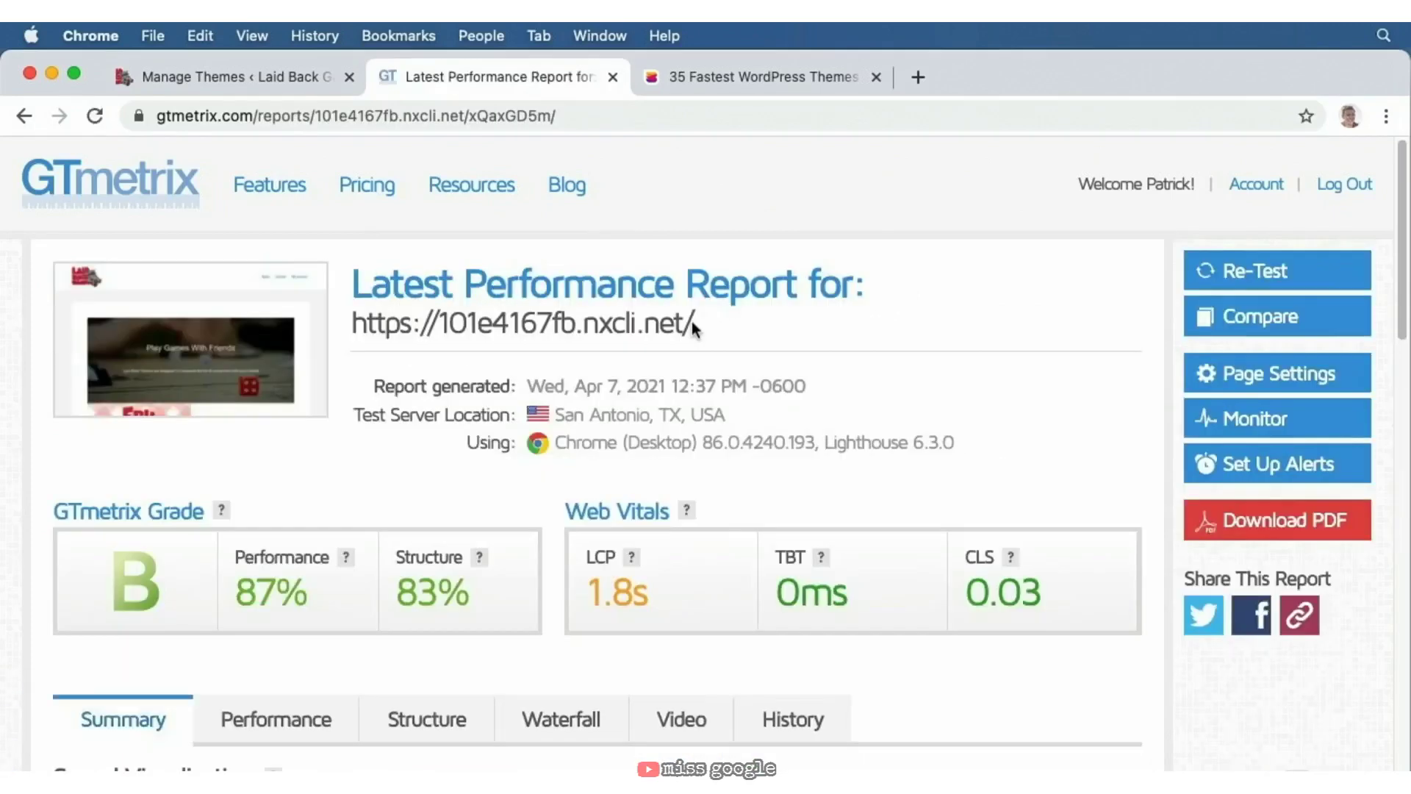
- Review the Astra test's grades and speed visualization, and examine its waterfall chart down to the request totals
{"action": "scroll", "coordinate": [566, 605], "scroll_direction": "down", "scroll_amount": 3}
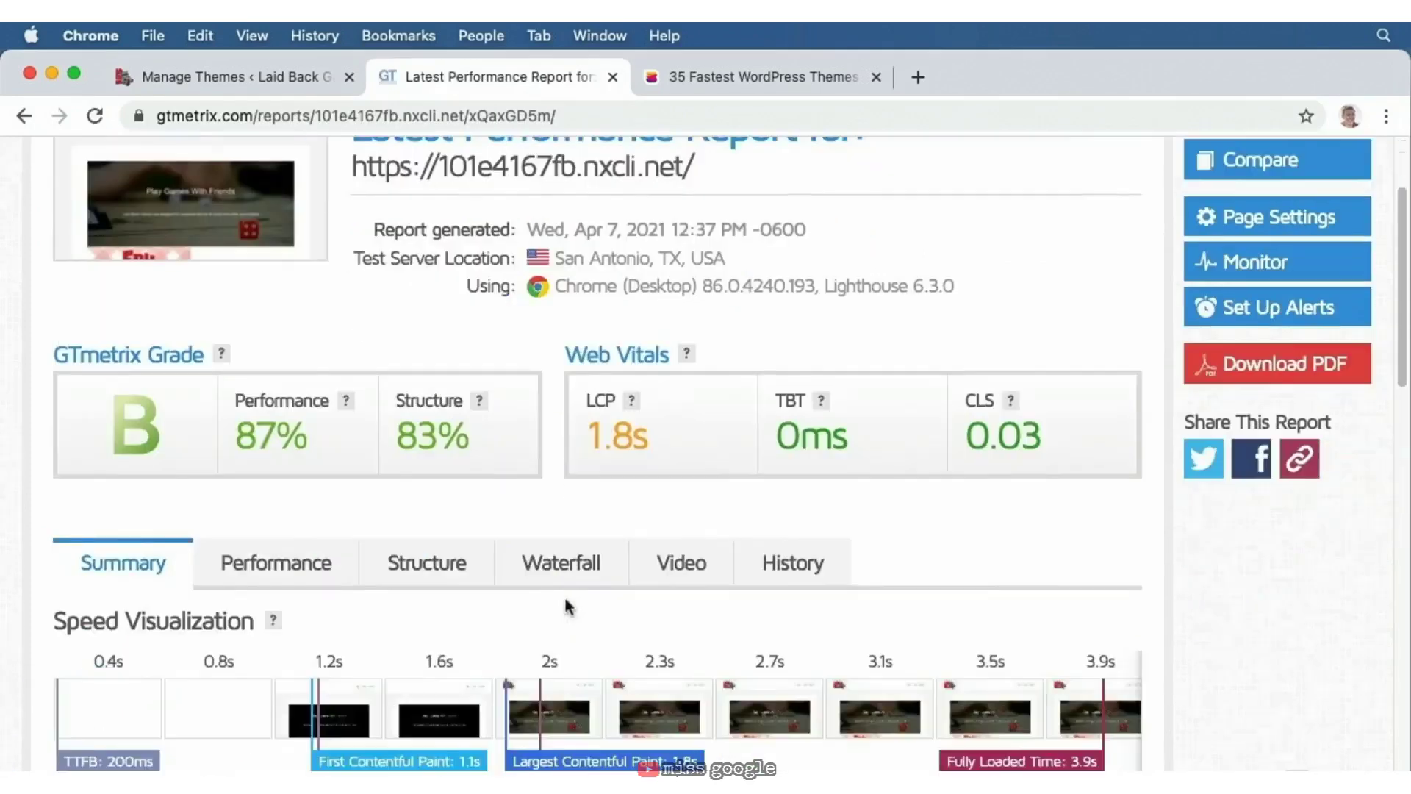
{"action": "scroll", "coordinate": [568, 601], "scroll_direction": "down", "scroll_amount": 2}
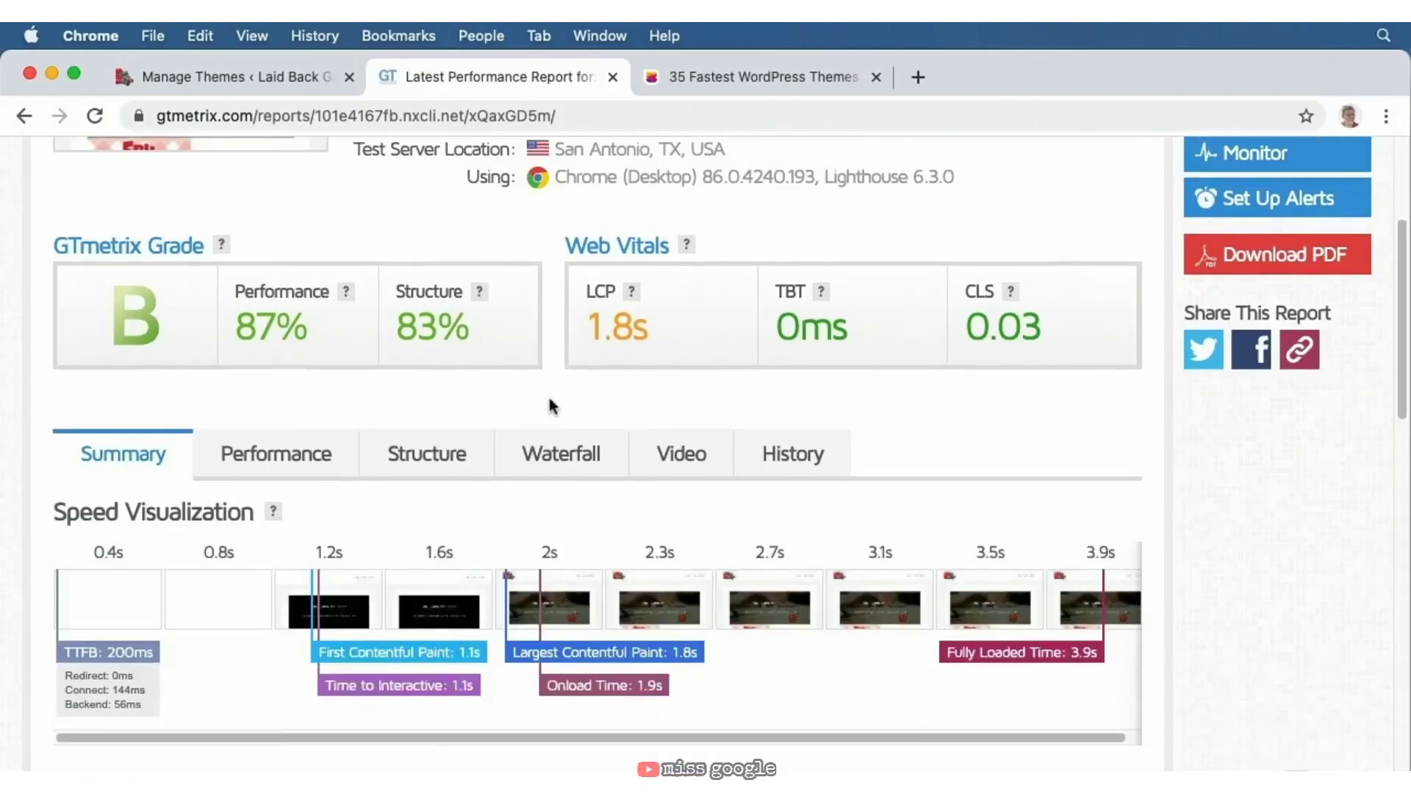
{"action": "scroll", "coordinate": [618, 358], "scroll_direction": "up", "scroll_amount": 1}
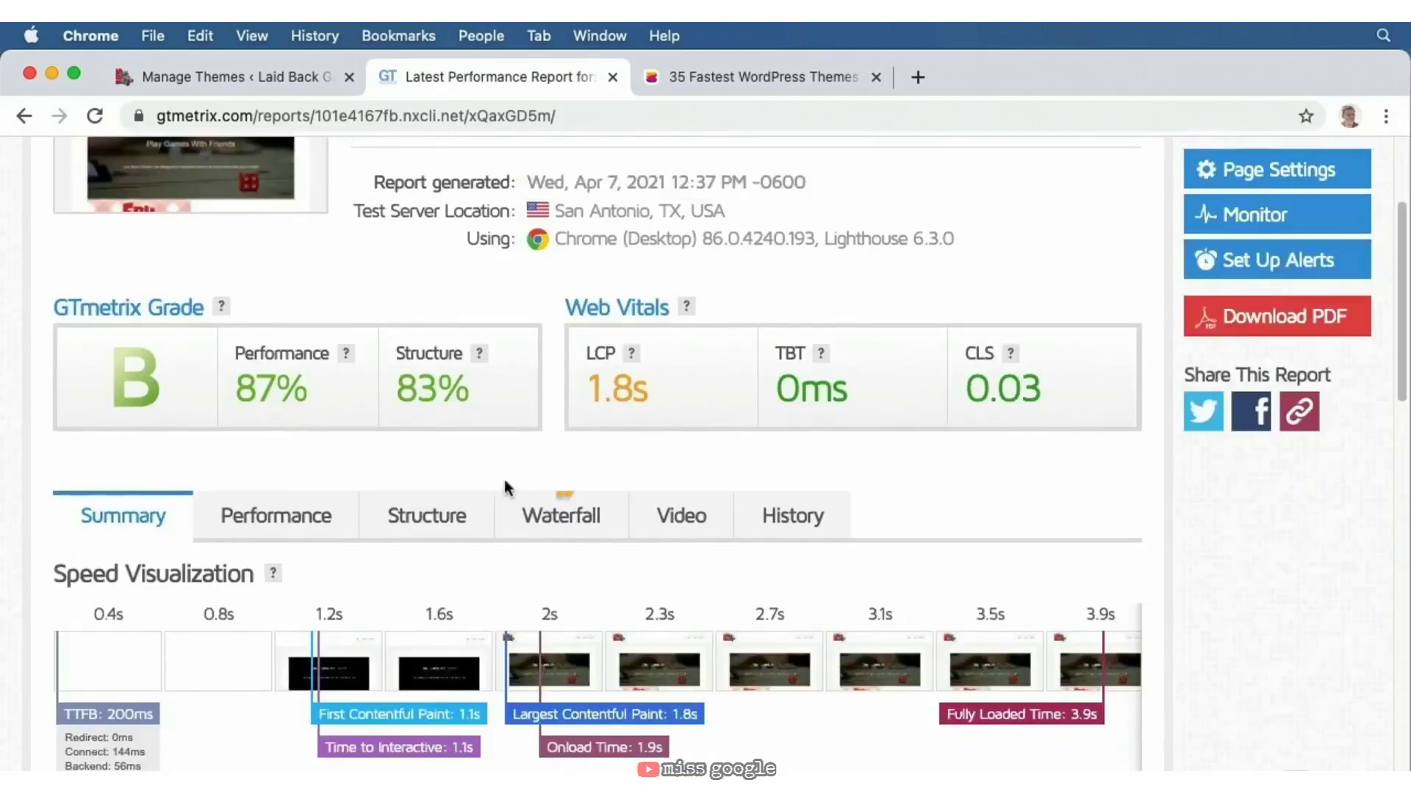
{"action": "left_click", "coordinate": [550, 514]}
{"action": "scroll", "coordinate": [379, 468], "scroll_direction": "down", "scroll_amount": 5}
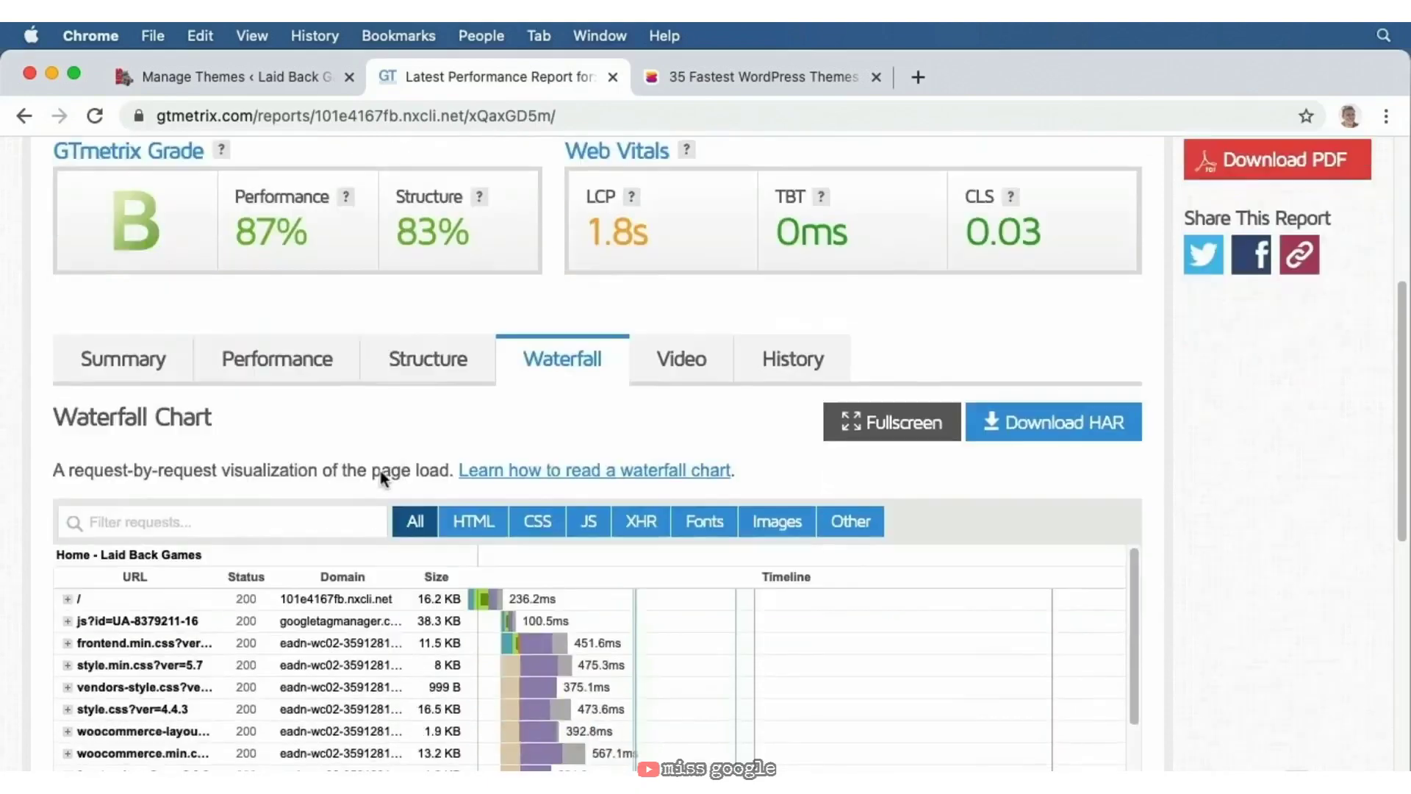
{"action": "scroll", "coordinate": [381, 471], "scroll_direction": "down", "scroll_amount": 5}
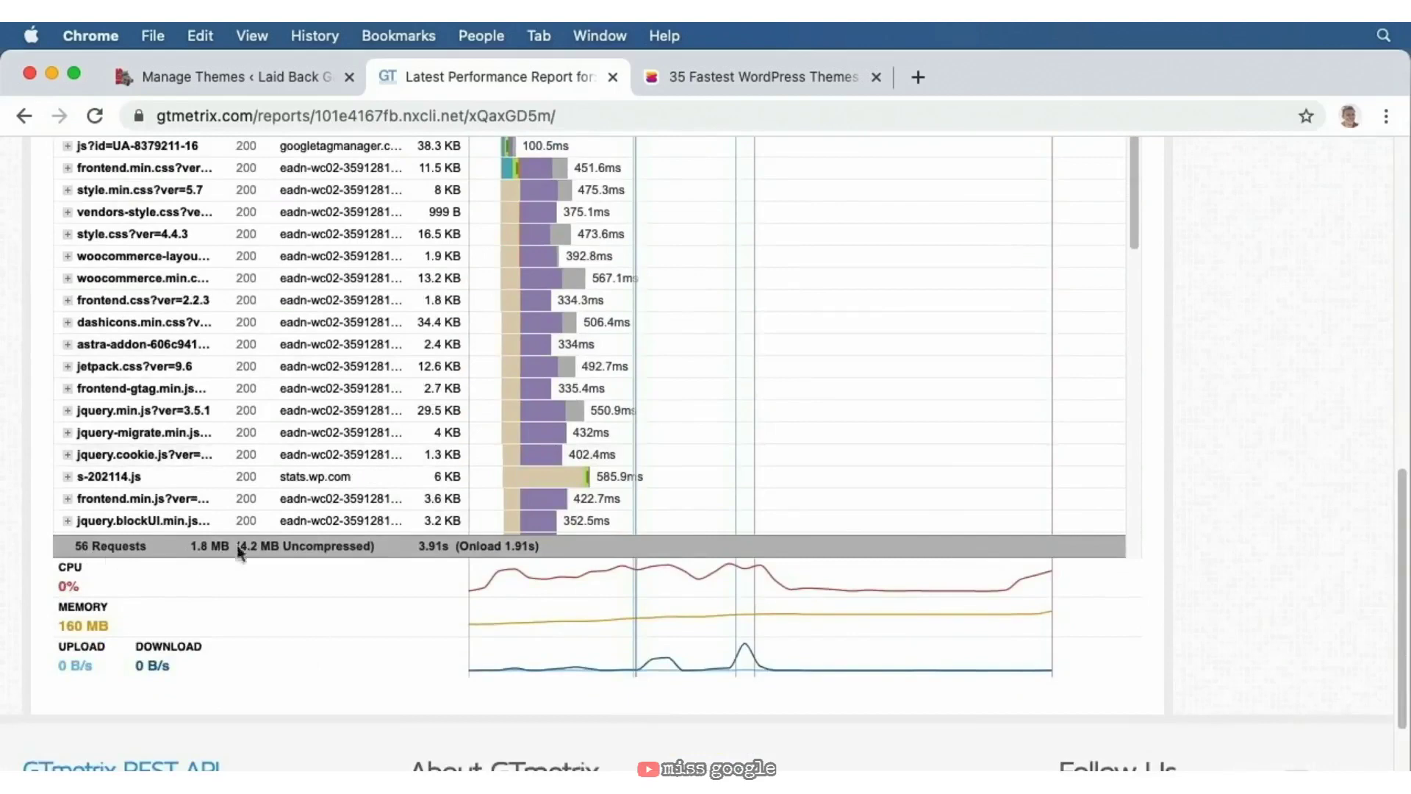
- Return to the site's installed themes and activate OceanWP in place of Astra
{"action": "left_click", "coordinate": [257, 76]}
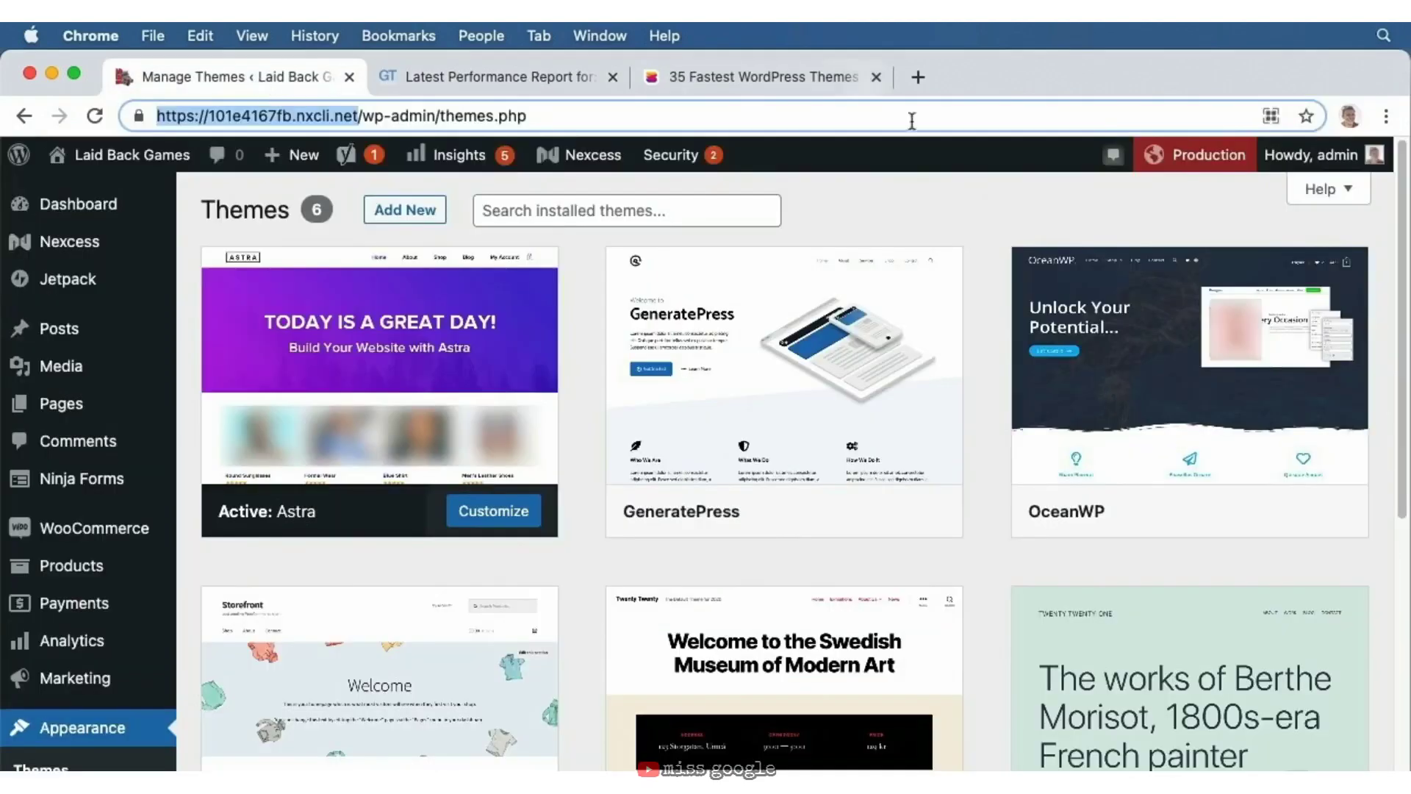
{"action": "left_click", "coordinate": [1192, 510]}
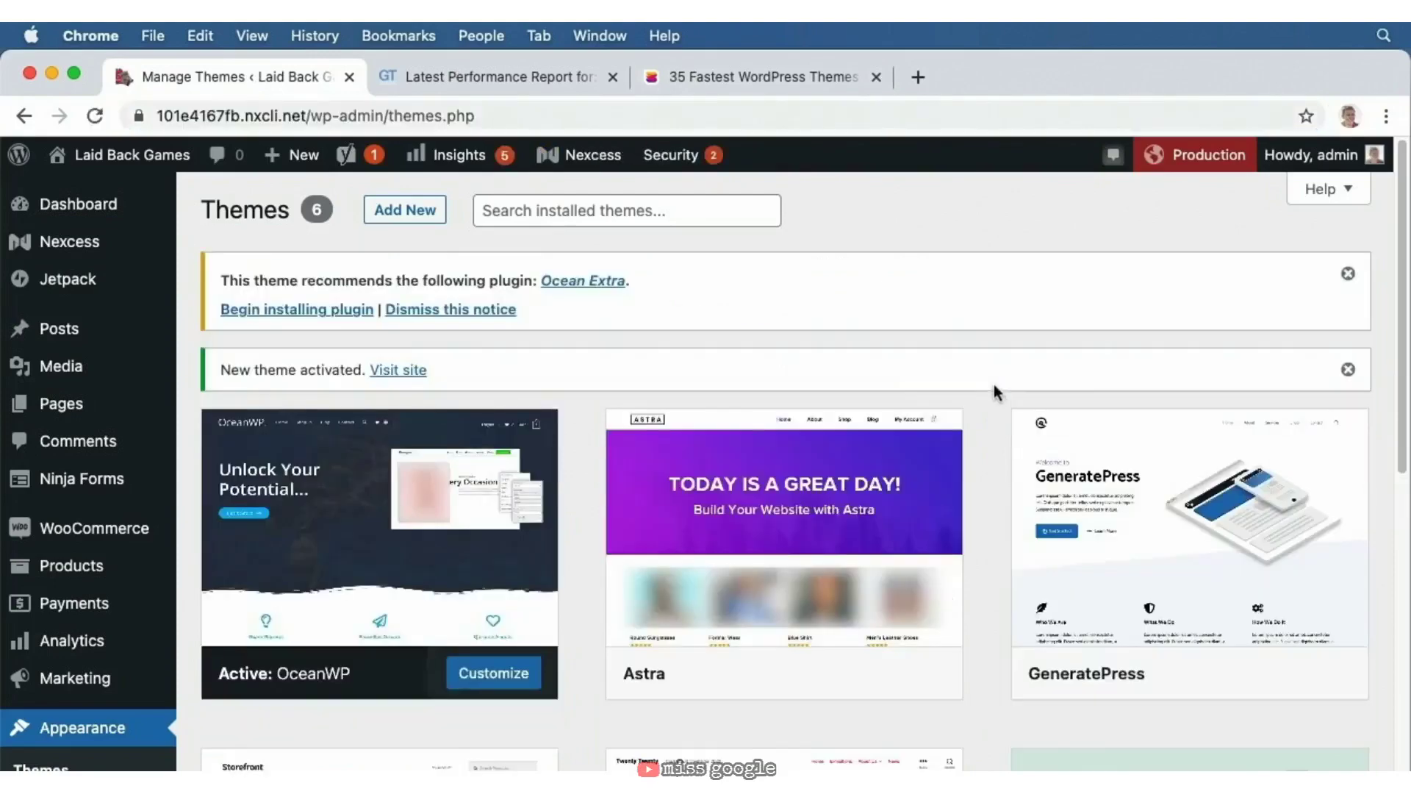
{"action": "left_click", "coordinate": [507, 77]}
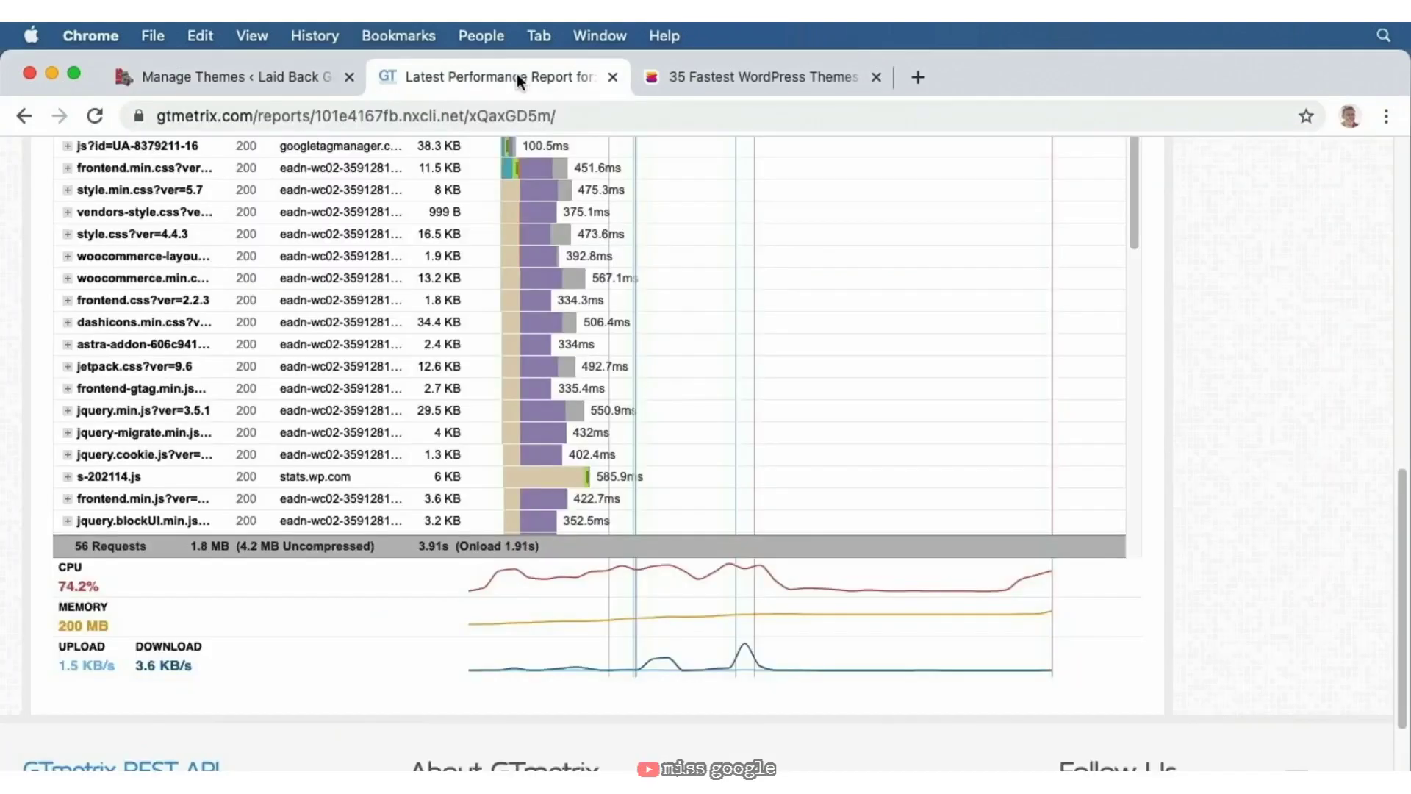
{"action": "scroll", "coordinate": [691, 365], "scroll_direction": "up", "scroll_amount": 10}
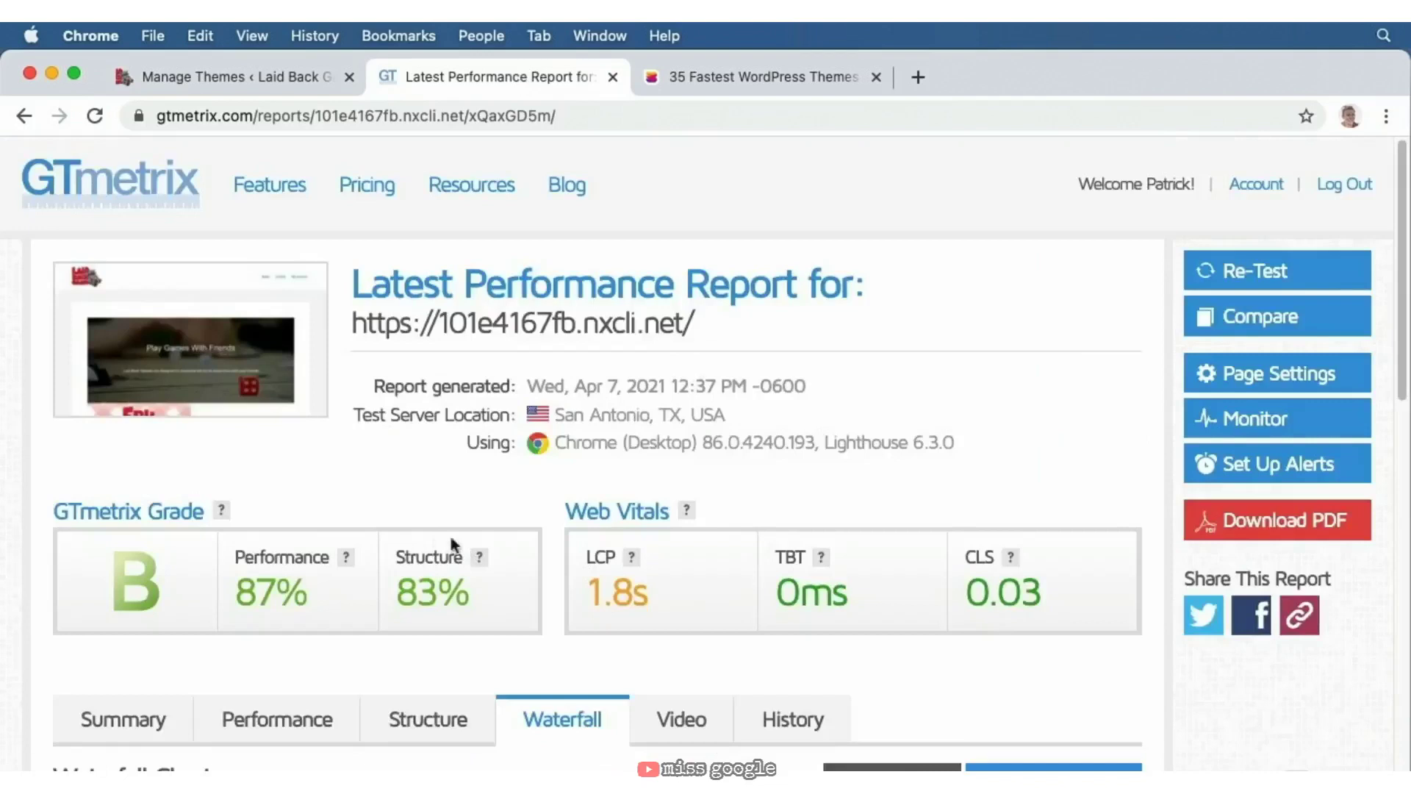
{"action": "left_click", "coordinate": [132, 707]}
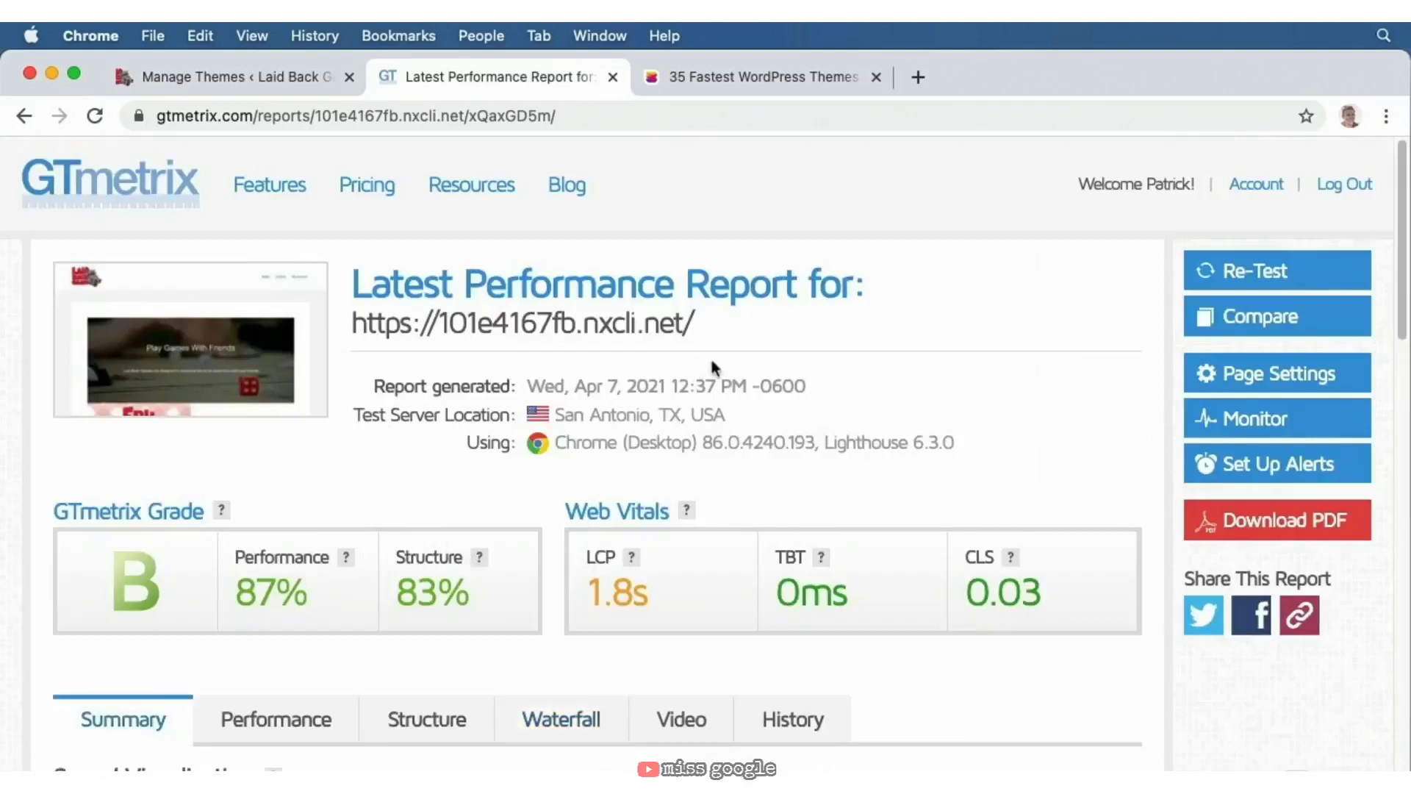
{"action": "left_click", "coordinate": [1239, 283]}
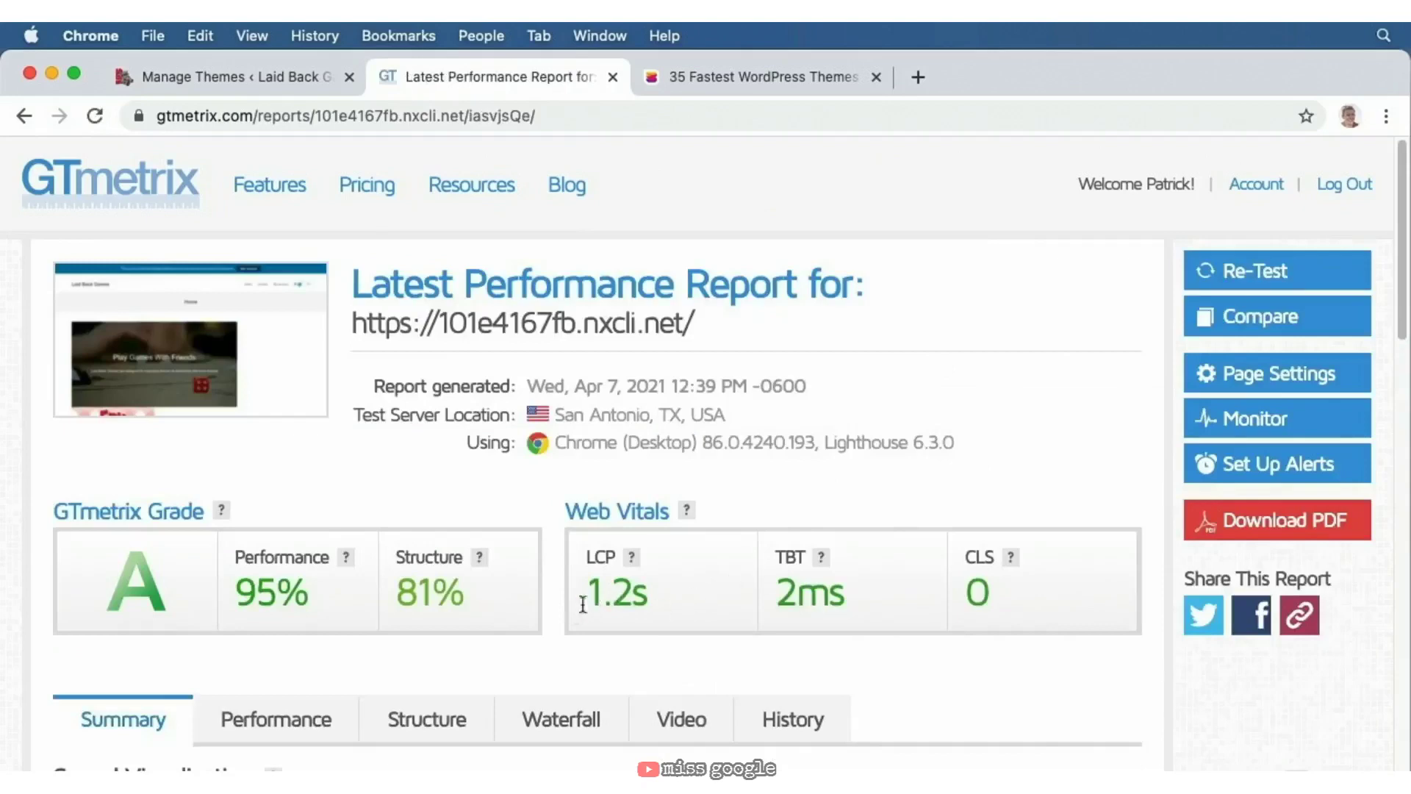
- Review the OceanWP test's speed visualization and its waterfall chart down to the request totals
{"action": "scroll", "coordinate": [583, 604], "scroll_direction": "down", "scroll_amount": 5}
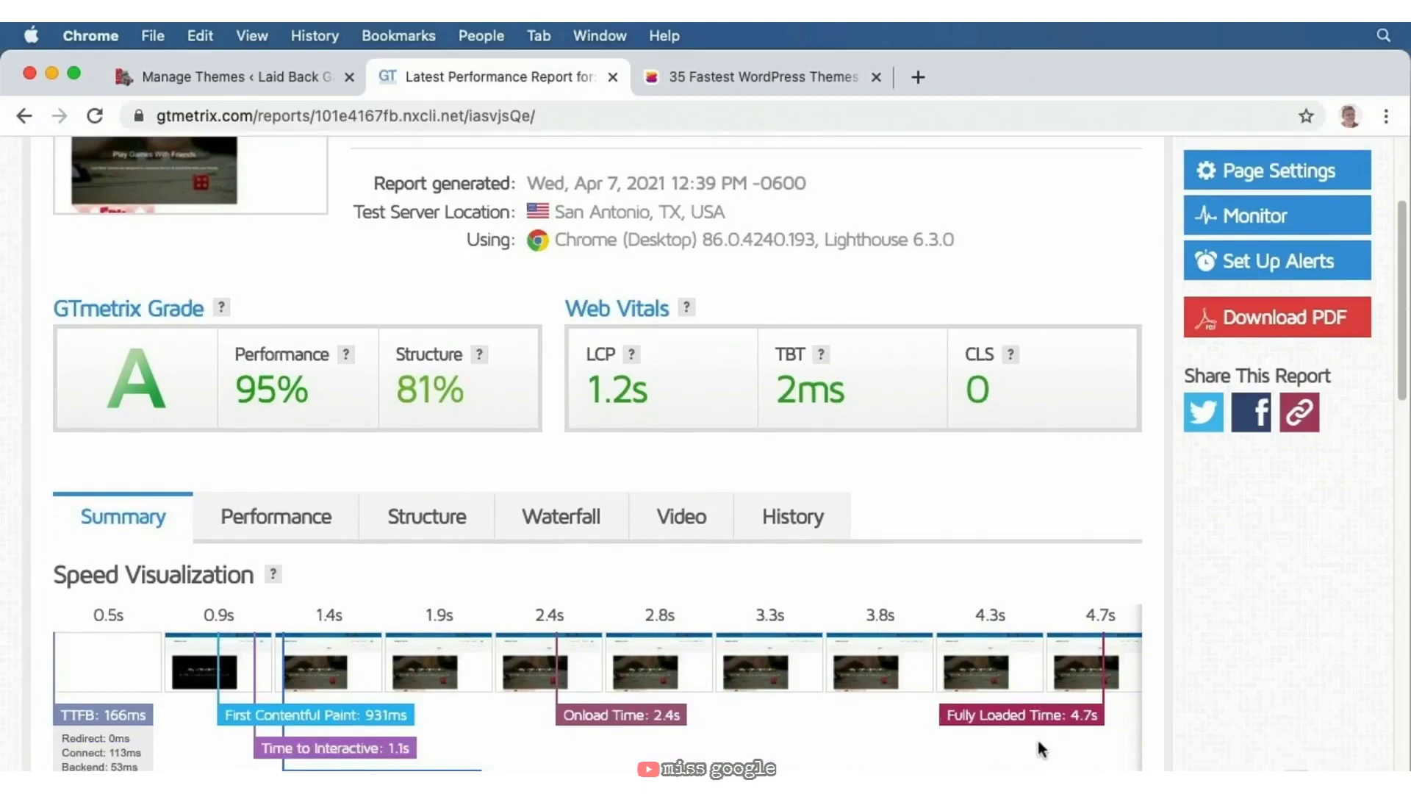
{"action": "left_click", "coordinate": [544, 528]}
{"action": "scroll", "coordinate": [34, 482], "scroll_direction": "down", "scroll_amount": 10}
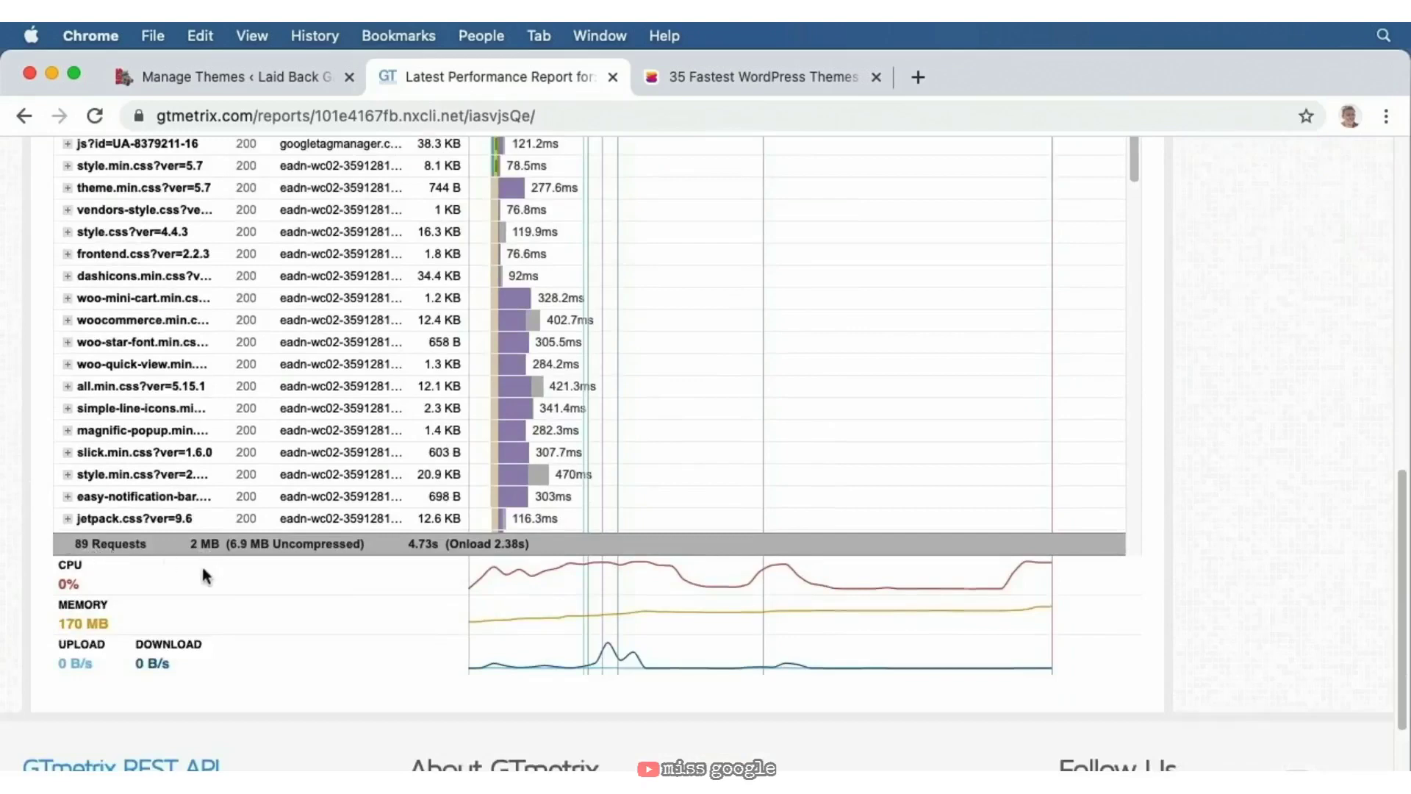
{"action": "scroll", "coordinate": [205, 575], "scroll_direction": "up", "scroll_amount": 20}
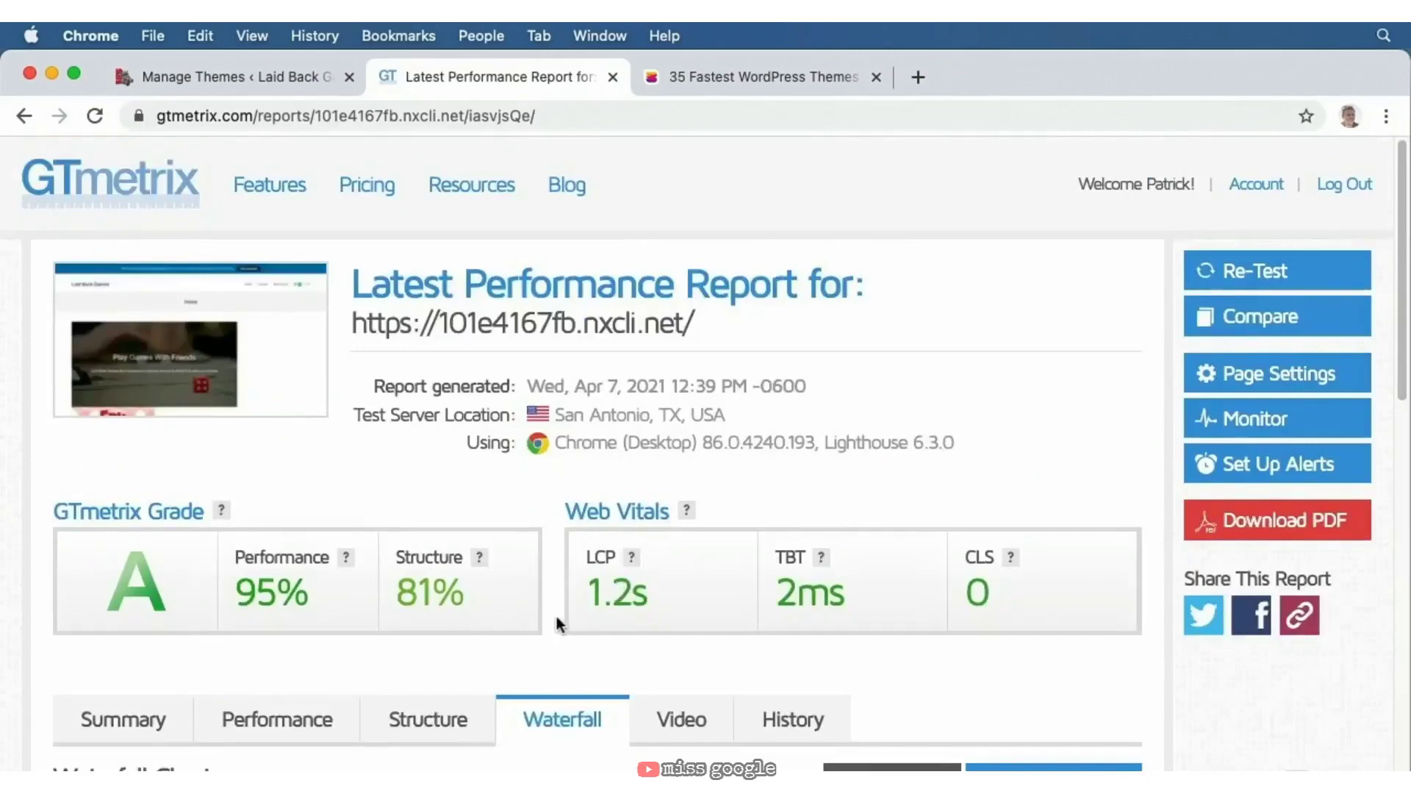
- Activate the Storefront theme on the Laid Back Games site and re-run the GTmetrix test for it
{"action": "left_click", "coordinate": [263, 82]}
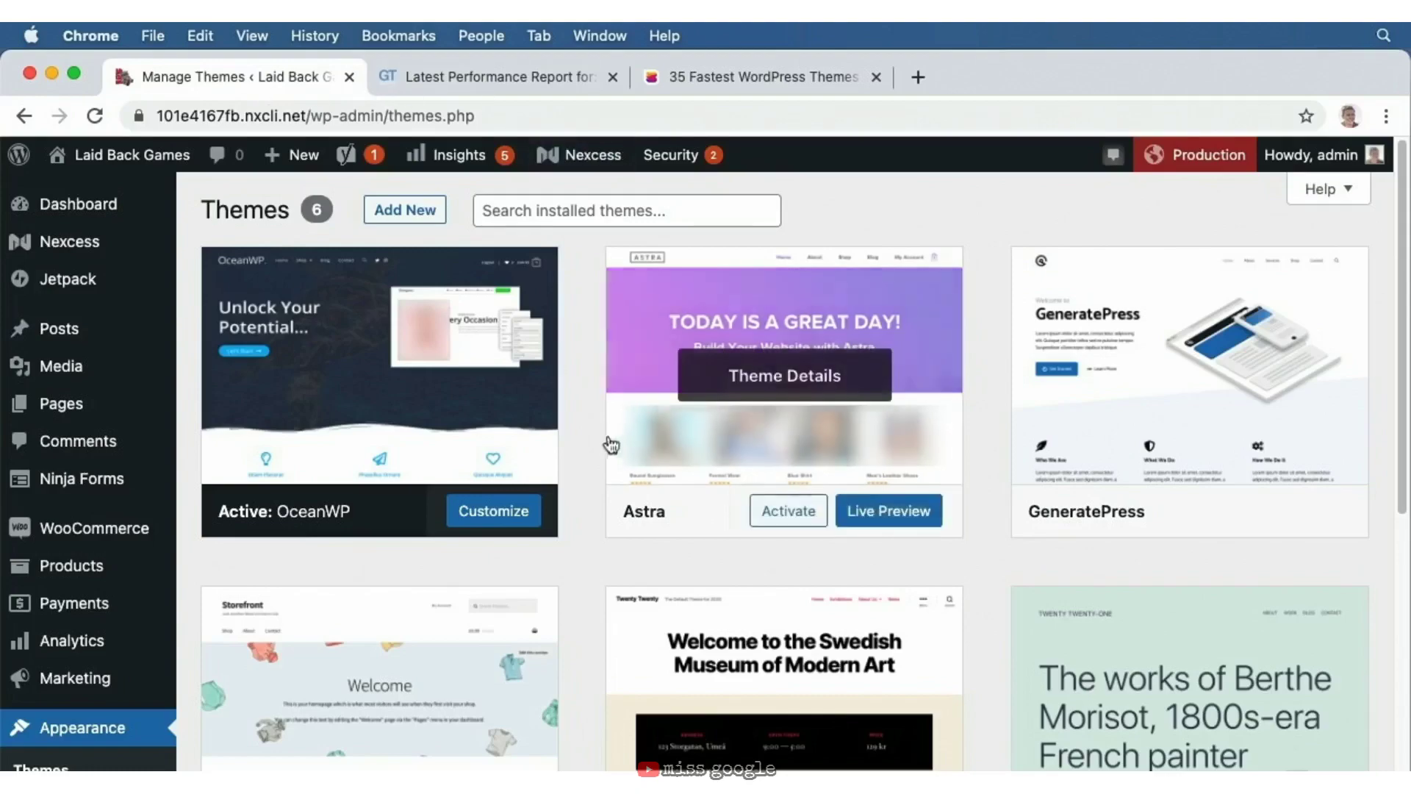
{"action": "scroll", "coordinate": [610, 444], "scroll_direction": "down", "scroll_amount": 5}
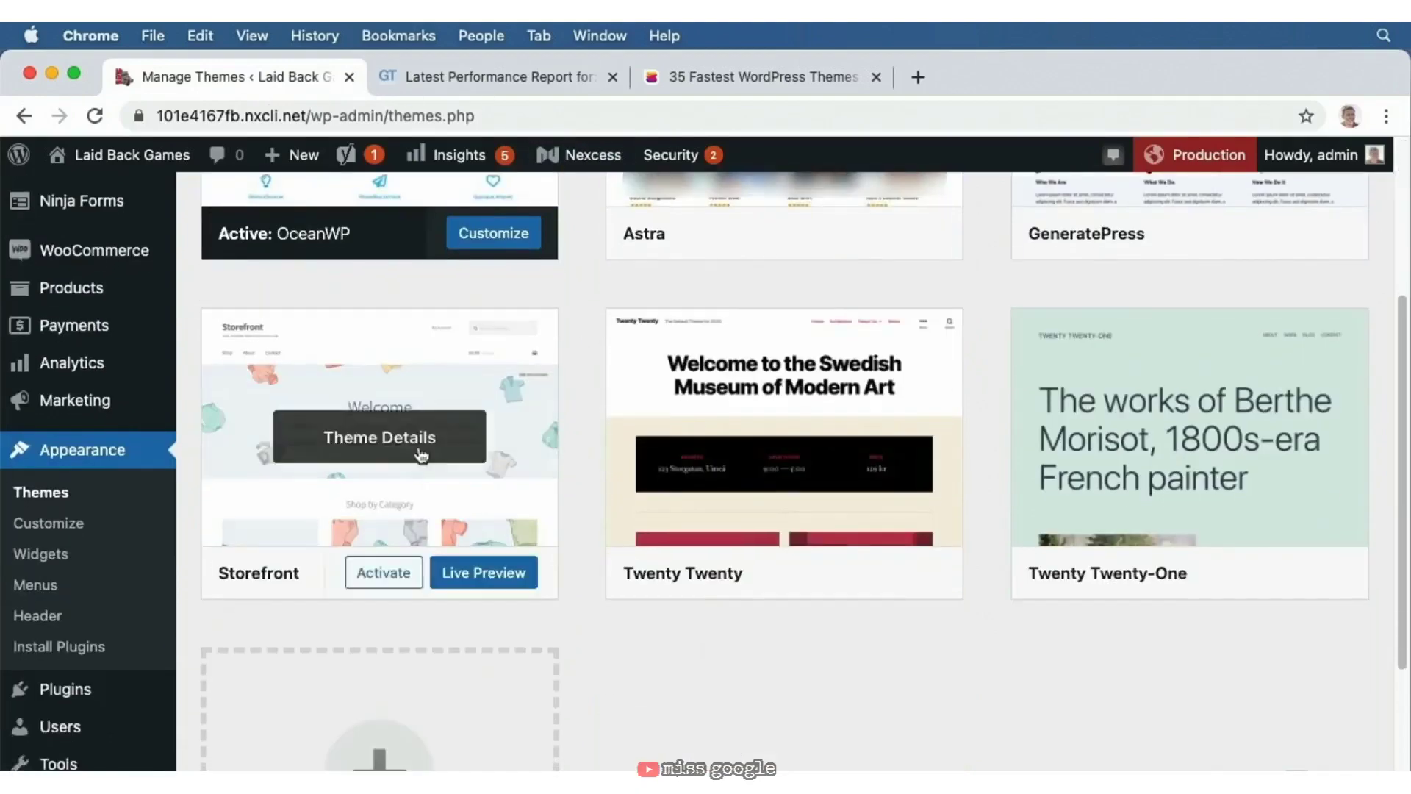
{"action": "left_click", "coordinate": [383, 572]}
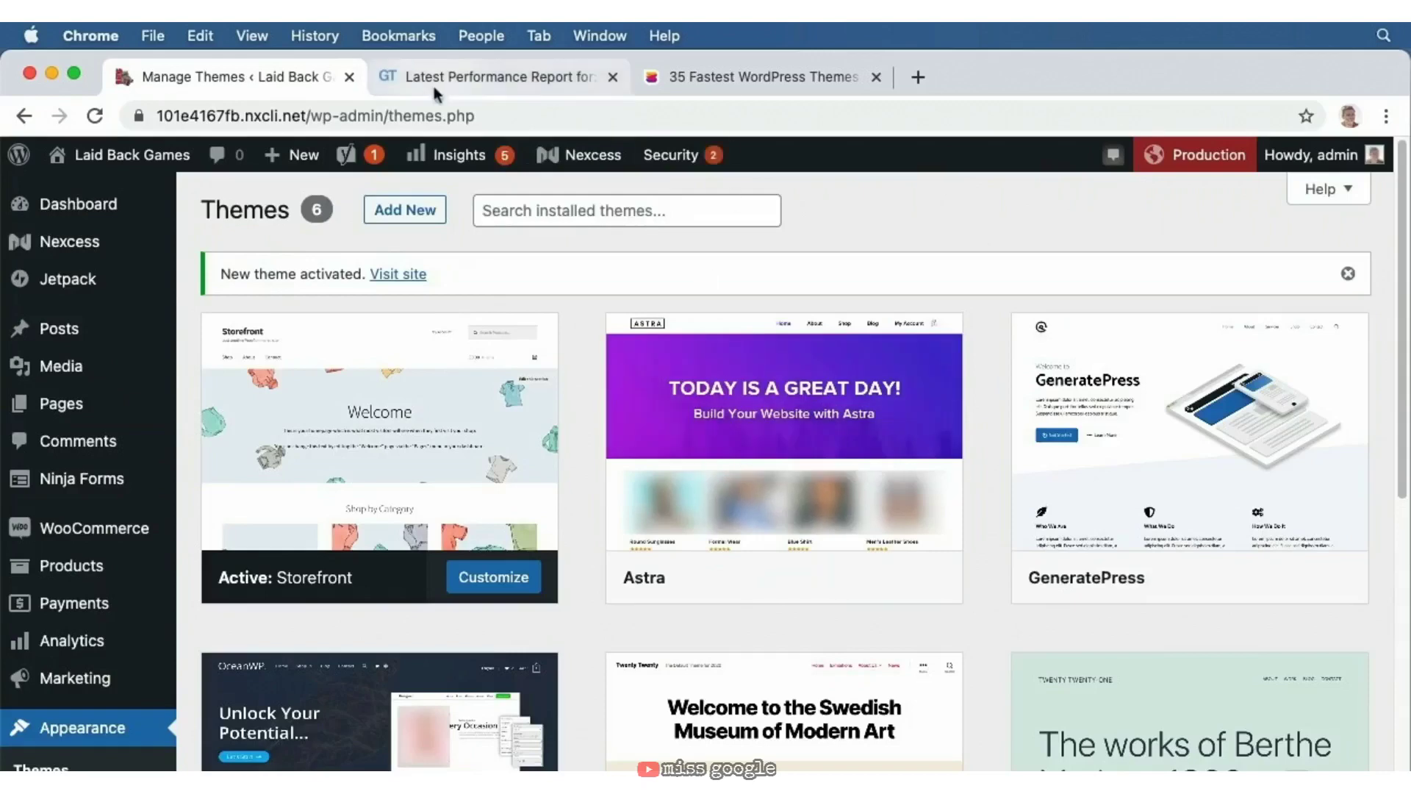
{"action": "left_click", "coordinate": [432, 83]}
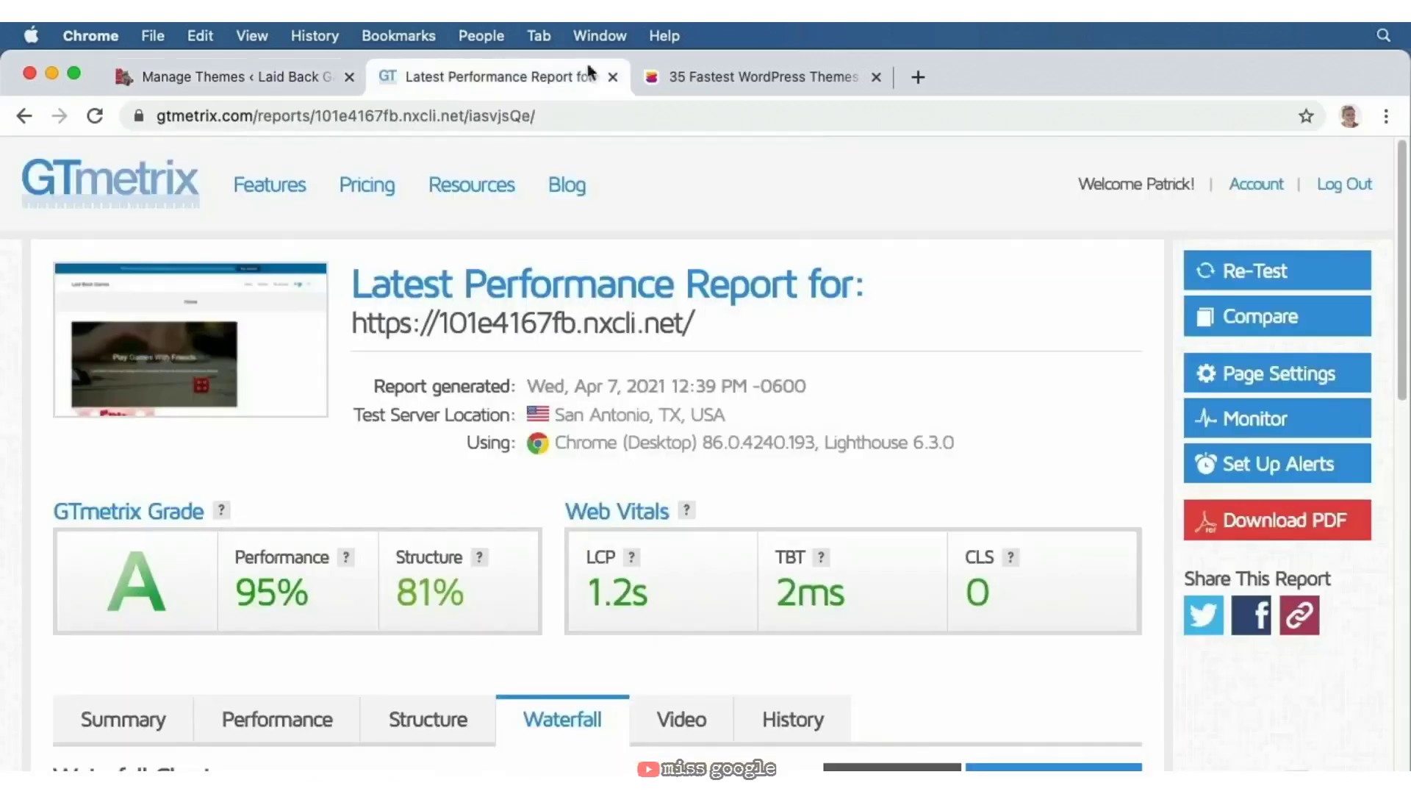
{"action": "left_click", "coordinate": [1264, 270]}
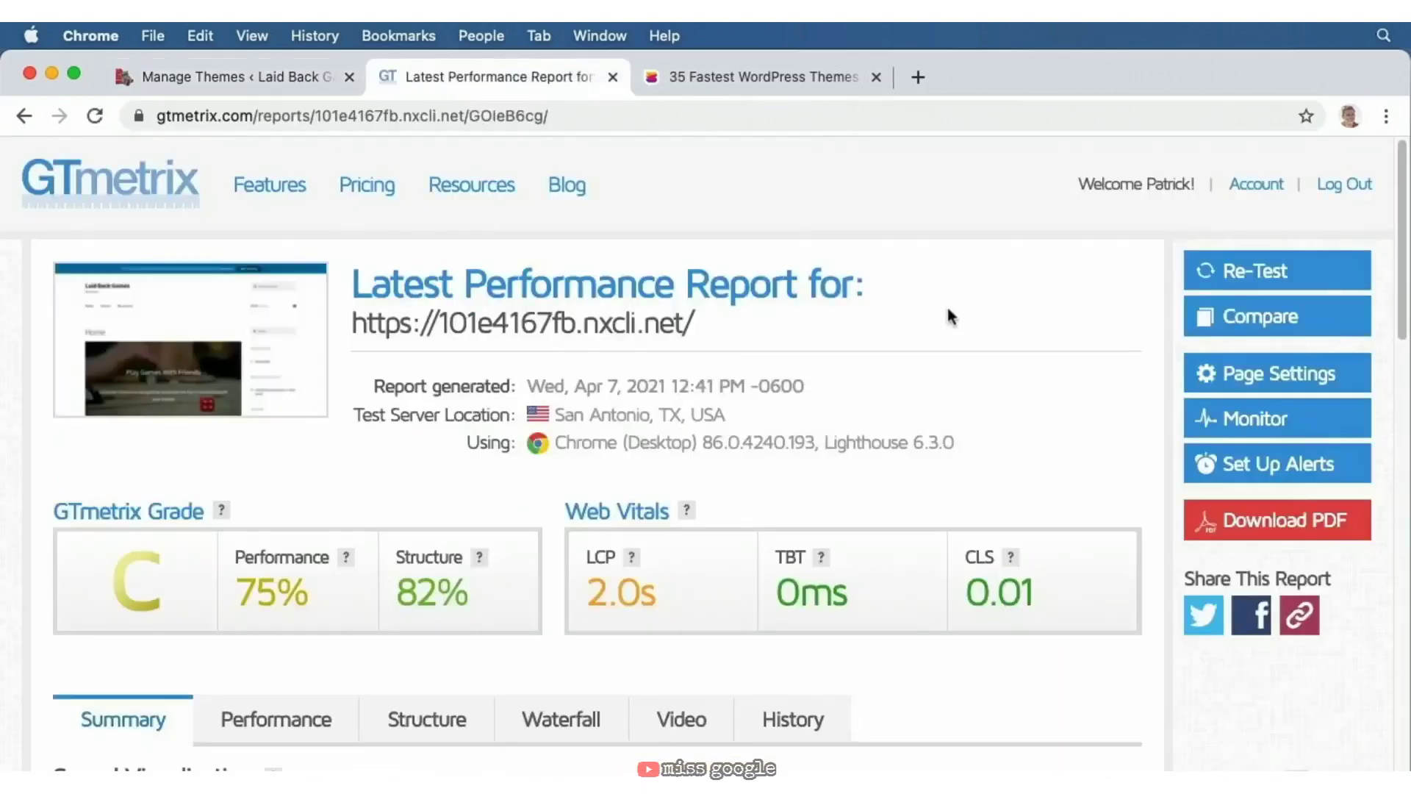
- Review the Storefront test's speed visualization and its waterfall chart down to the request totals
{"action": "scroll", "coordinate": [581, 417], "scroll_direction": "down", "scroll_amount": 5}
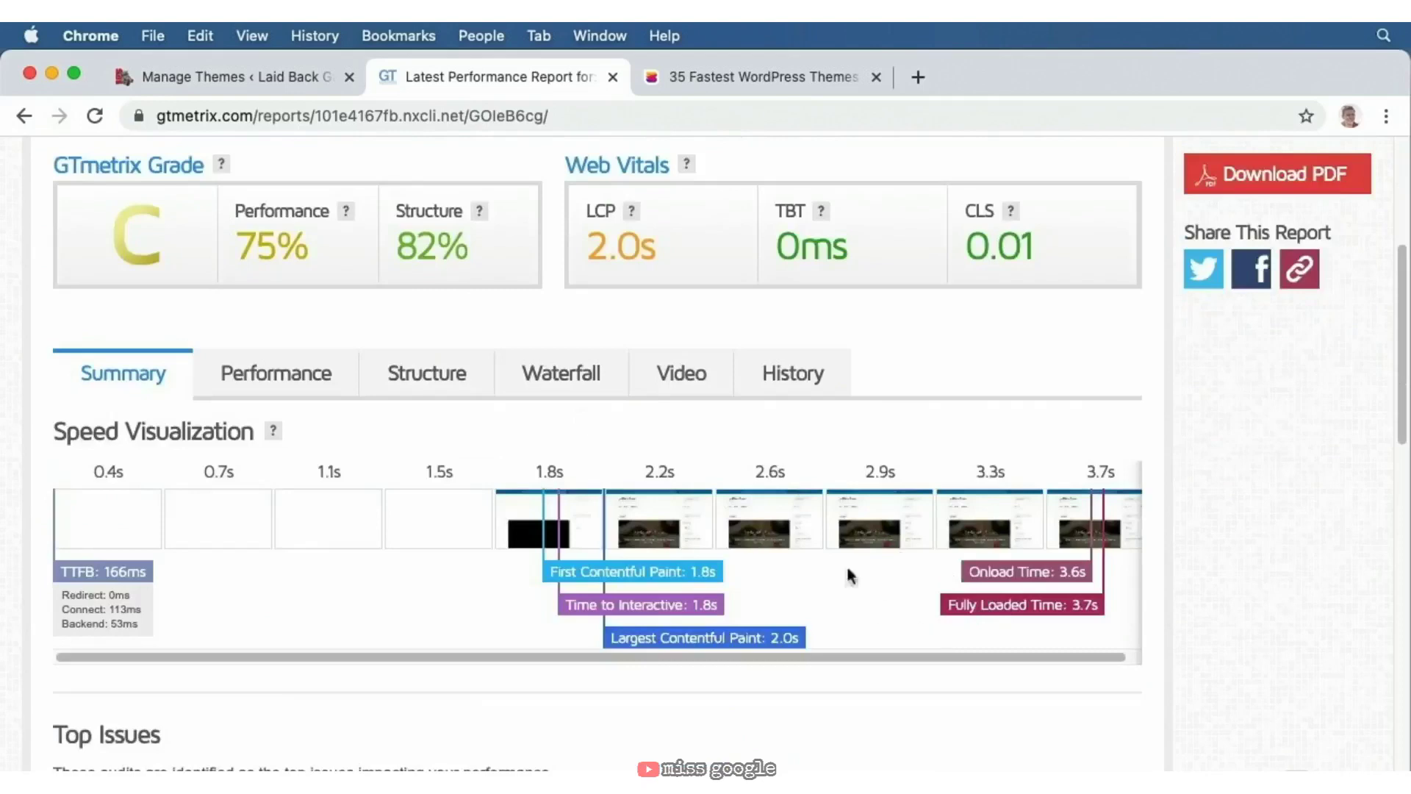
{"action": "left_click", "coordinate": [577, 389]}
{"action": "scroll", "coordinate": [19, 518], "scroll_direction": "down", "scroll_amount": 3}
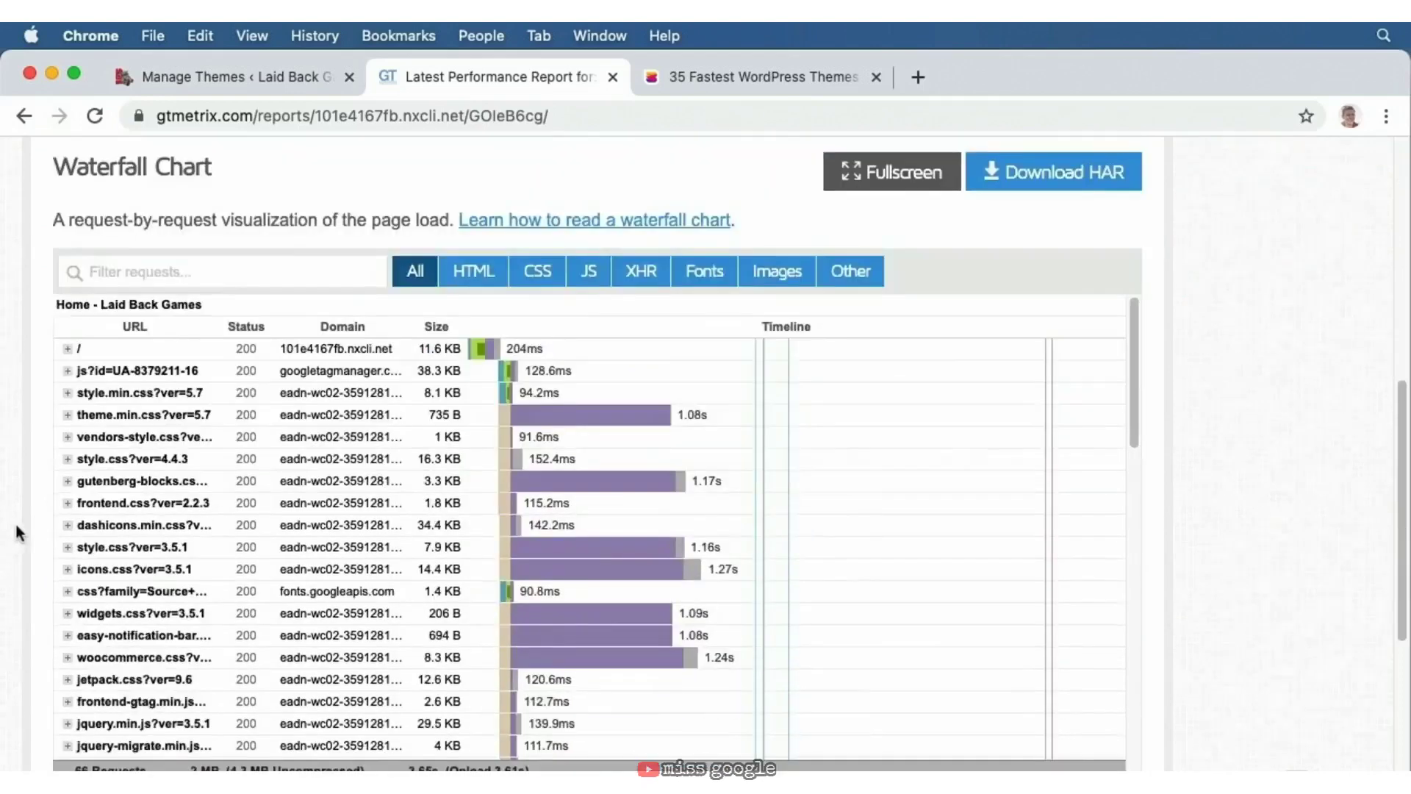
{"action": "scroll", "coordinate": [15, 522], "scroll_direction": "down", "scroll_amount": 2}
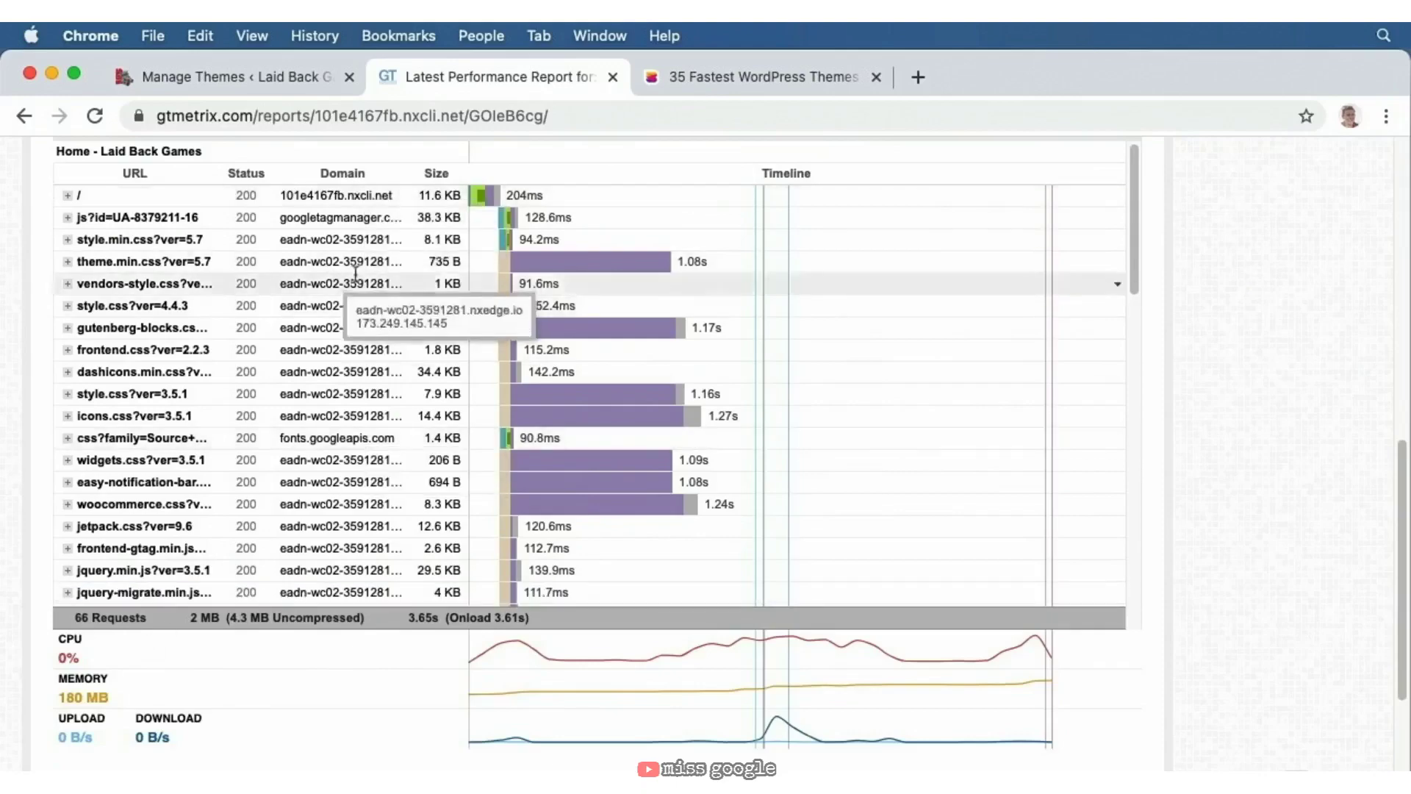
{"action": "scroll", "coordinate": [391, 252], "scroll_direction": "up", "scroll_amount": 8}
{"action": "scroll", "coordinate": [392, 252], "scroll_direction": "up", "scroll_amount": 3}
- Activate the GeneratePress theme in place of Storefront and re-run the GTmetrix test of the site
{"action": "left_click", "coordinate": [220, 77]}
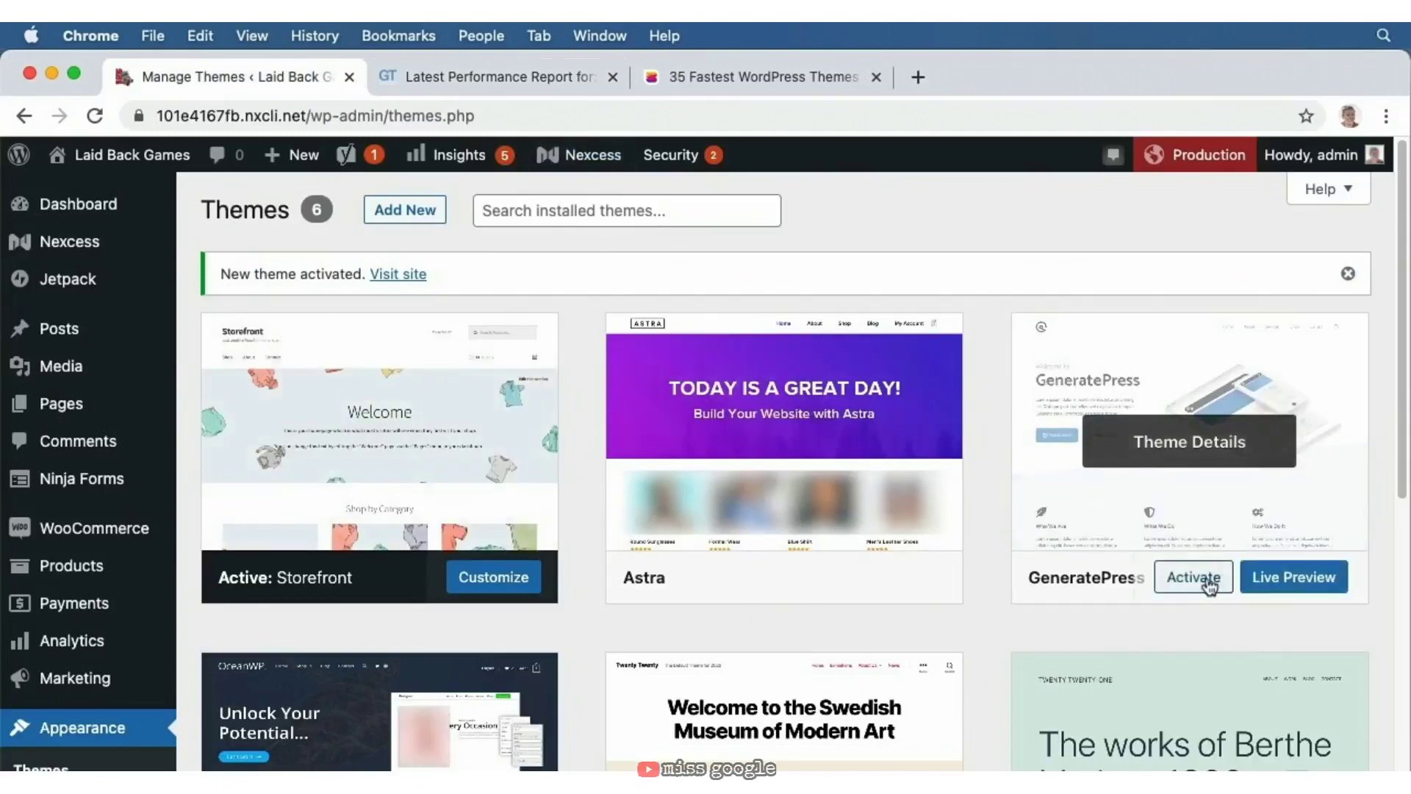
{"action": "left_click", "coordinate": [1208, 580]}
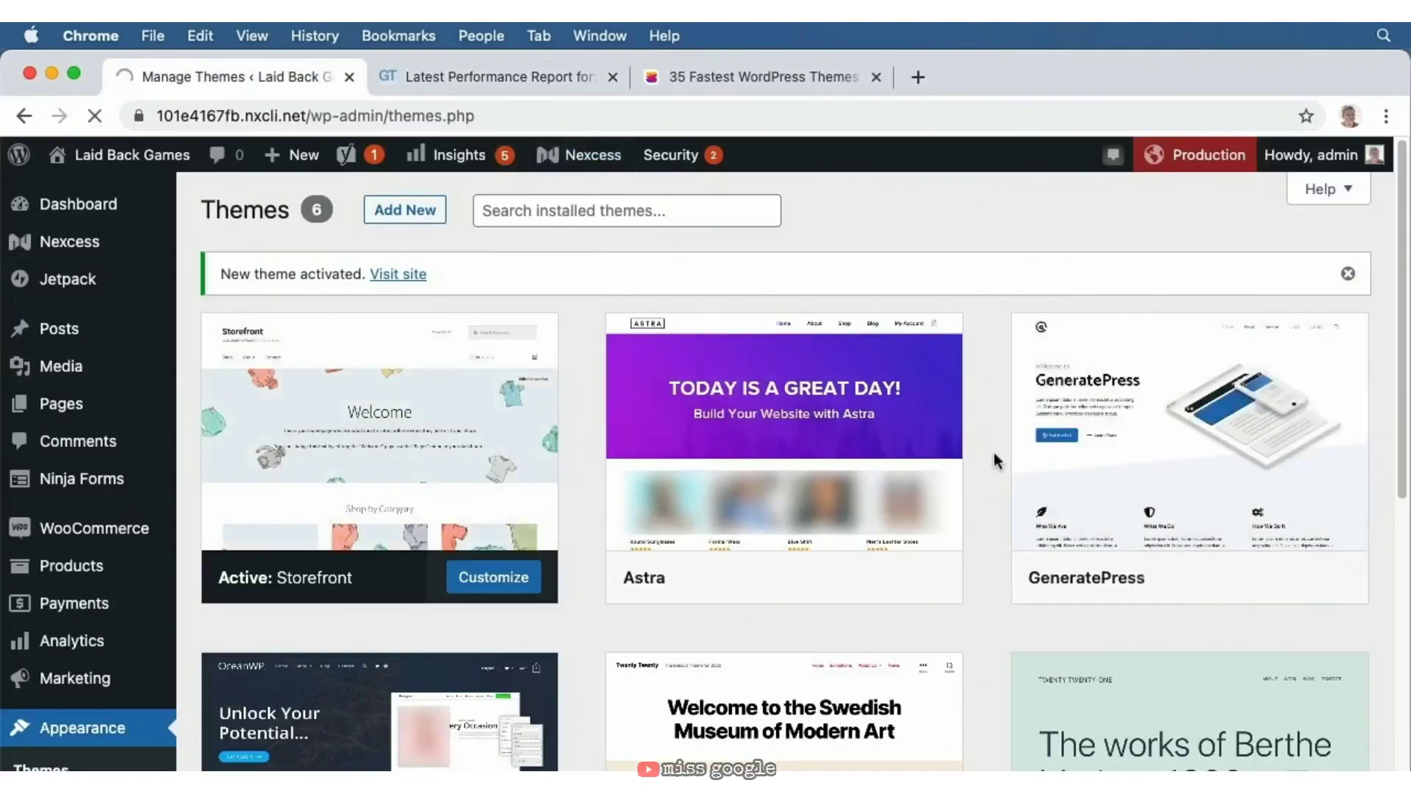
{"action": "left_click", "coordinate": [472, 79]}
{"action": "left_click", "coordinate": [1250, 270]}
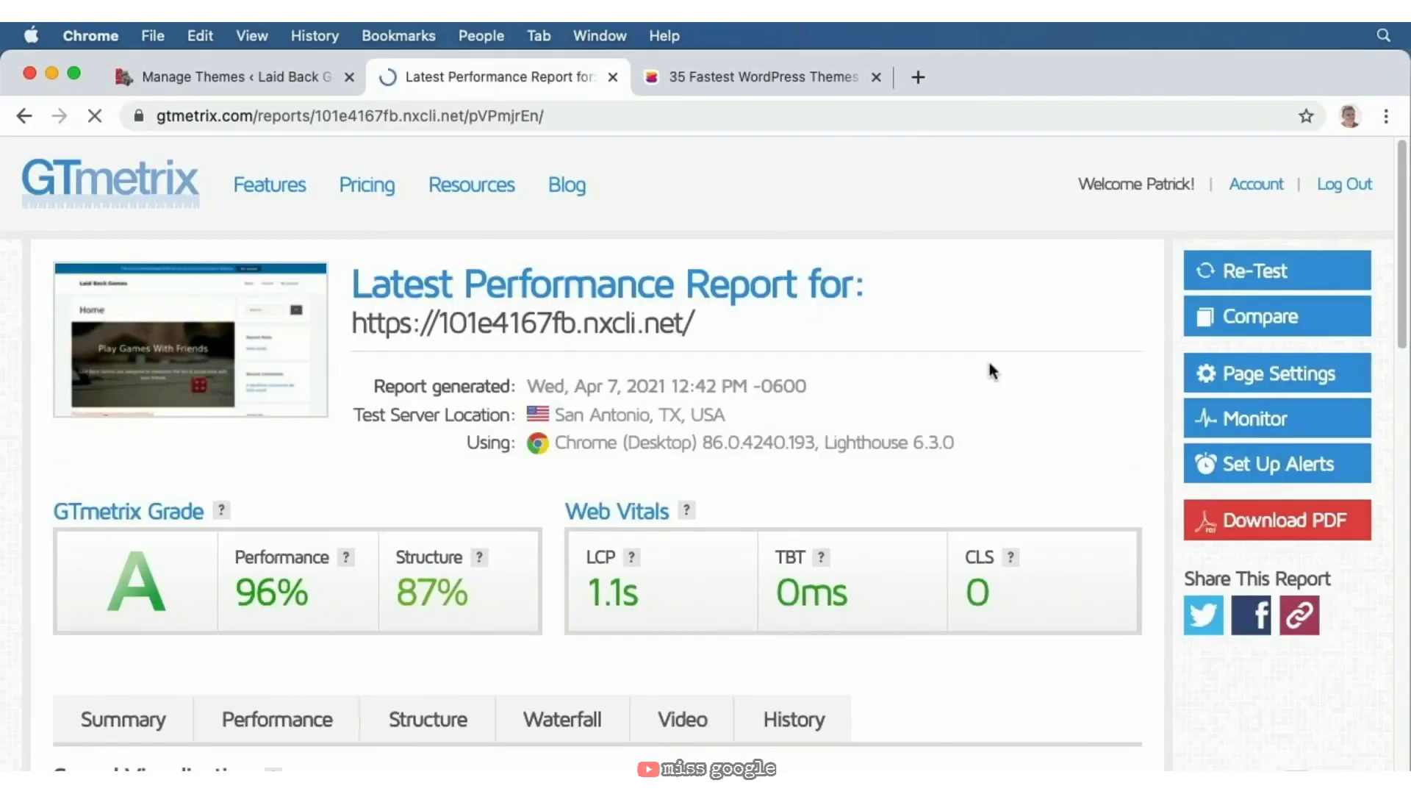
- Review the GeneratePress test's grades, speed visualization and waterfall chart
{"action": "scroll", "coordinate": [990, 363], "scroll_direction": "down", "scroll_amount": 5}
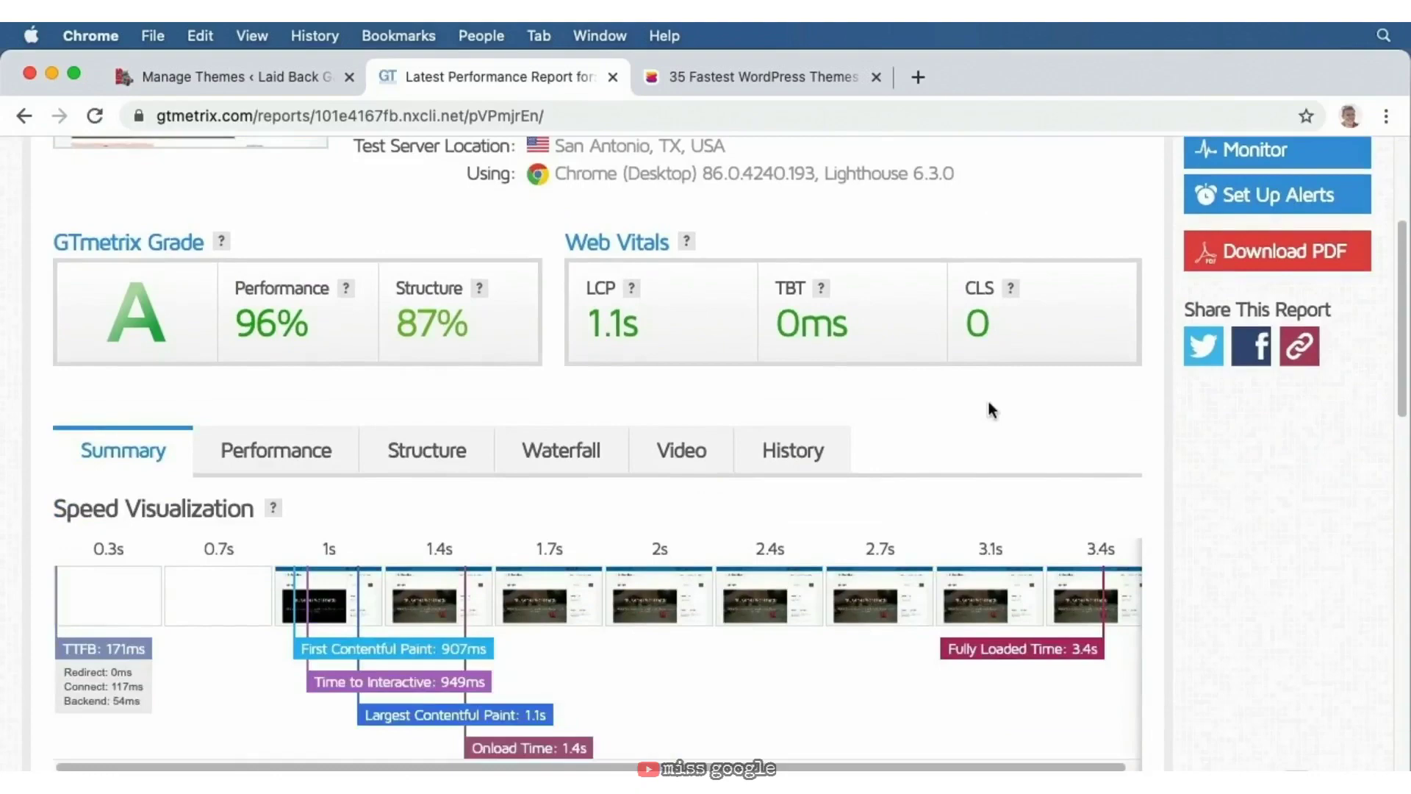
{"action": "left_click", "coordinate": [557, 450]}
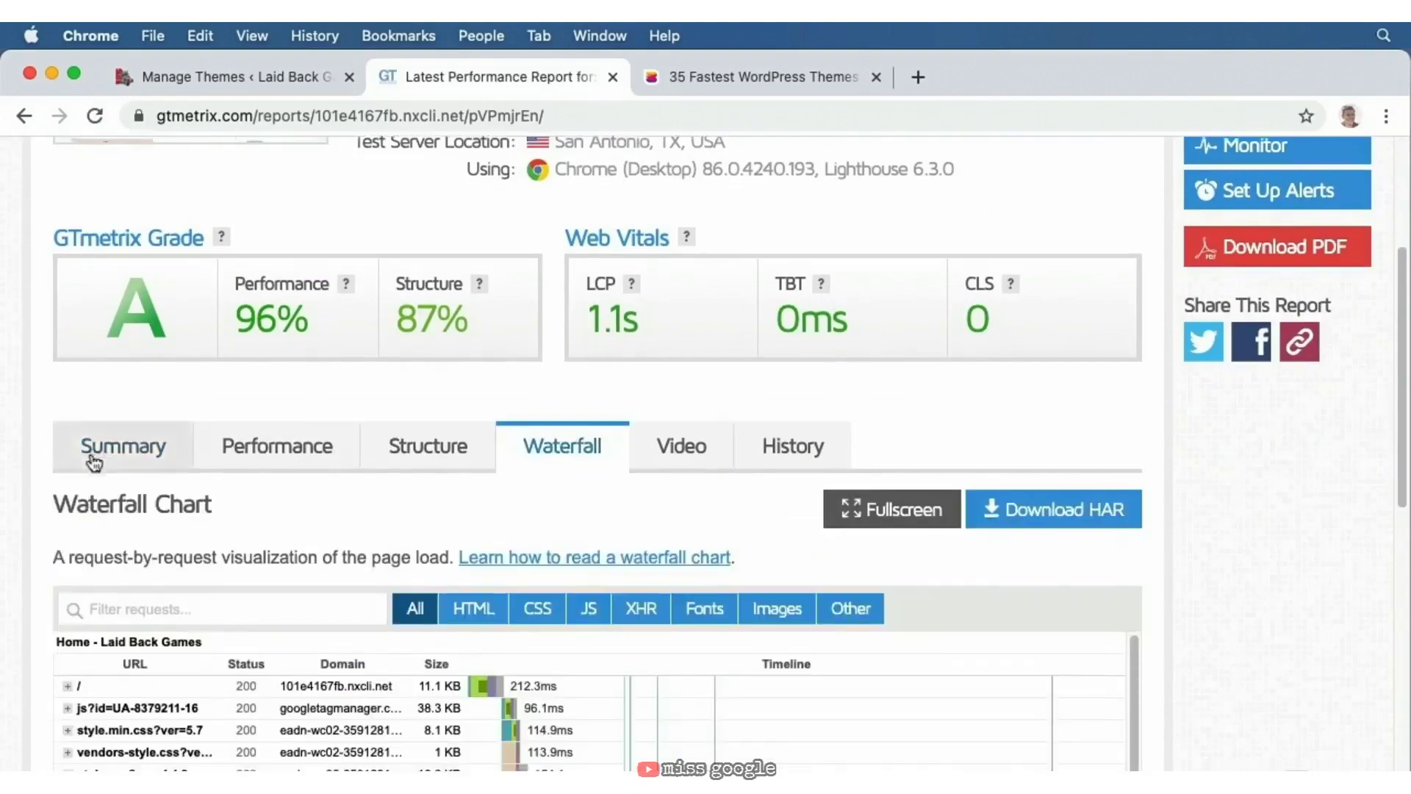
{"action": "scroll", "coordinate": [88, 457], "scroll_direction": "down", "scroll_amount": 5}
- Read the WP Buffs article on the fastest WordPress themes, from its contents list through the ranking method to the top 10 section
{"action": "scroll", "coordinate": [87, 454], "scroll_direction": "down", "scroll_amount": 6}
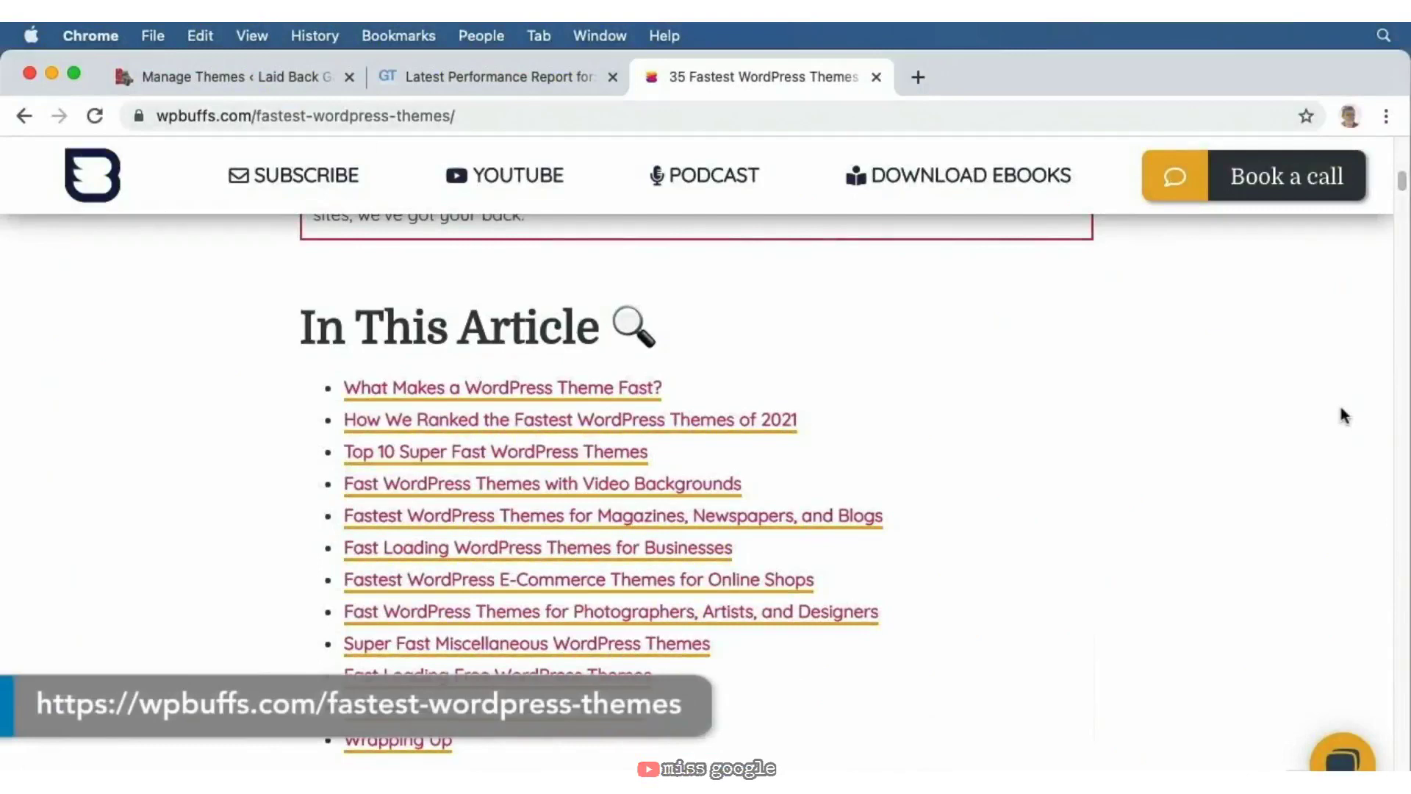
{"action": "scroll", "coordinate": [1341, 409], "scroll_direction": "down", "scroll_amount": 5}
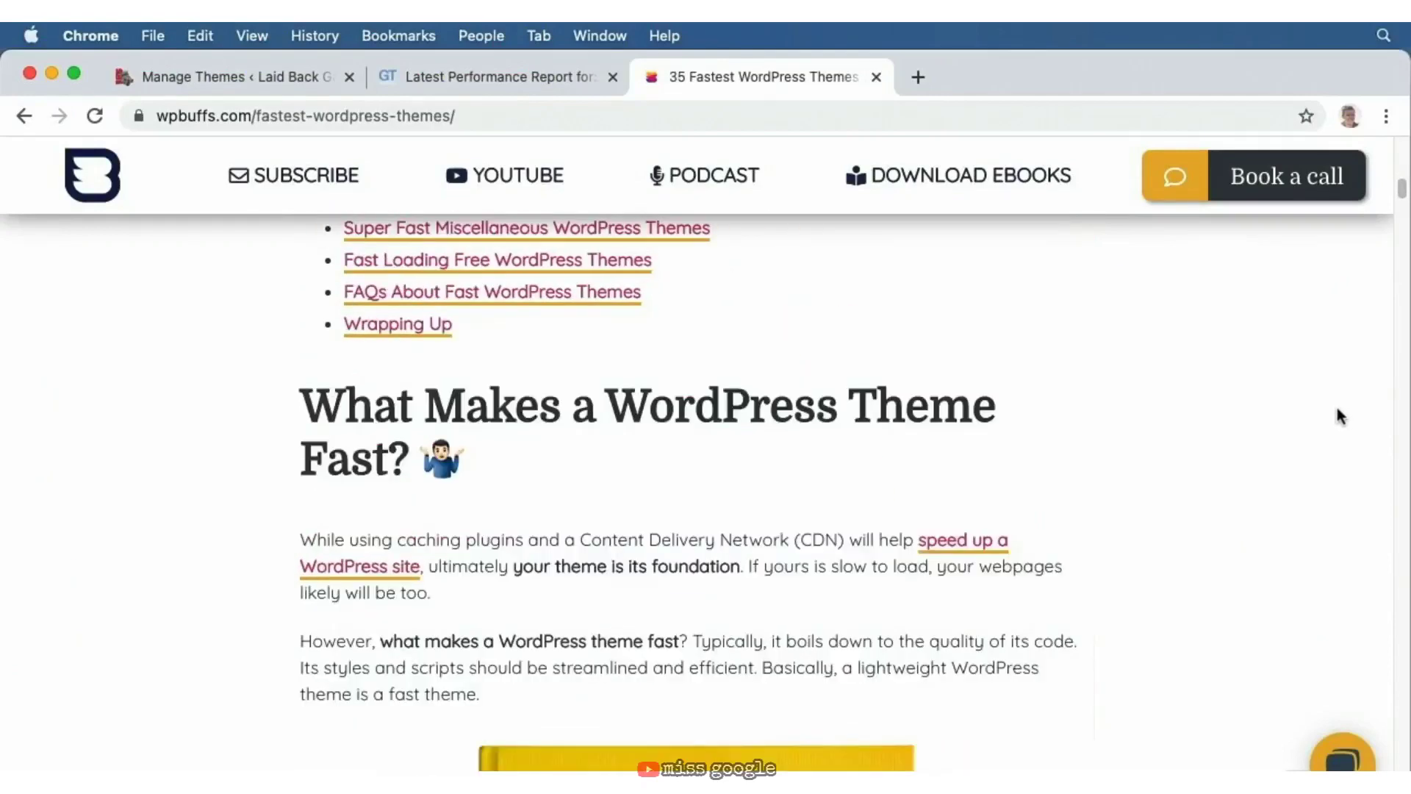
{"action": "scroll", "coordinate": [1336, 409], "scroll_direction": "down", "scroll_amount": 3}
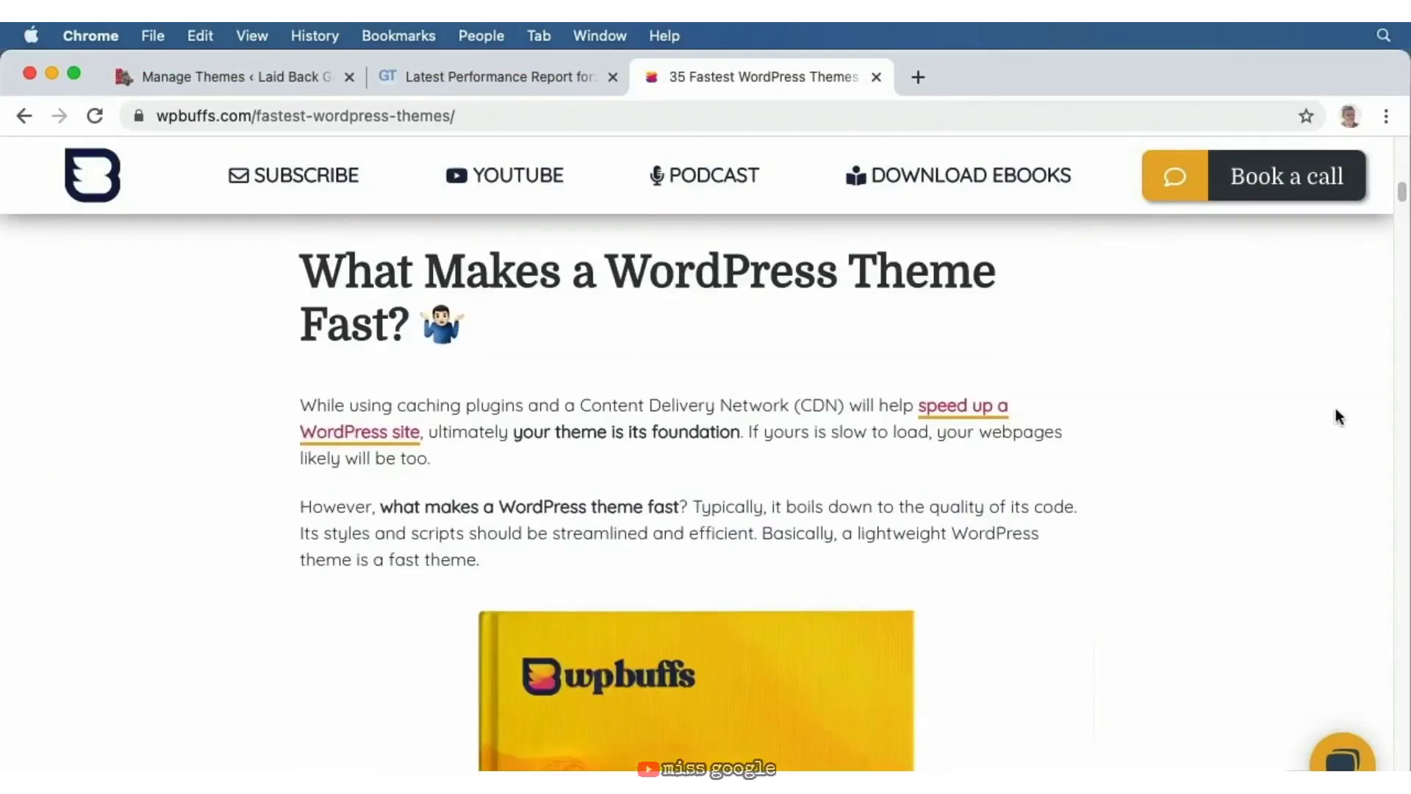
{"action": "scroll", "coordinate": [1336, 410], "scroll_direction": "down", "scroll_amount": 3}
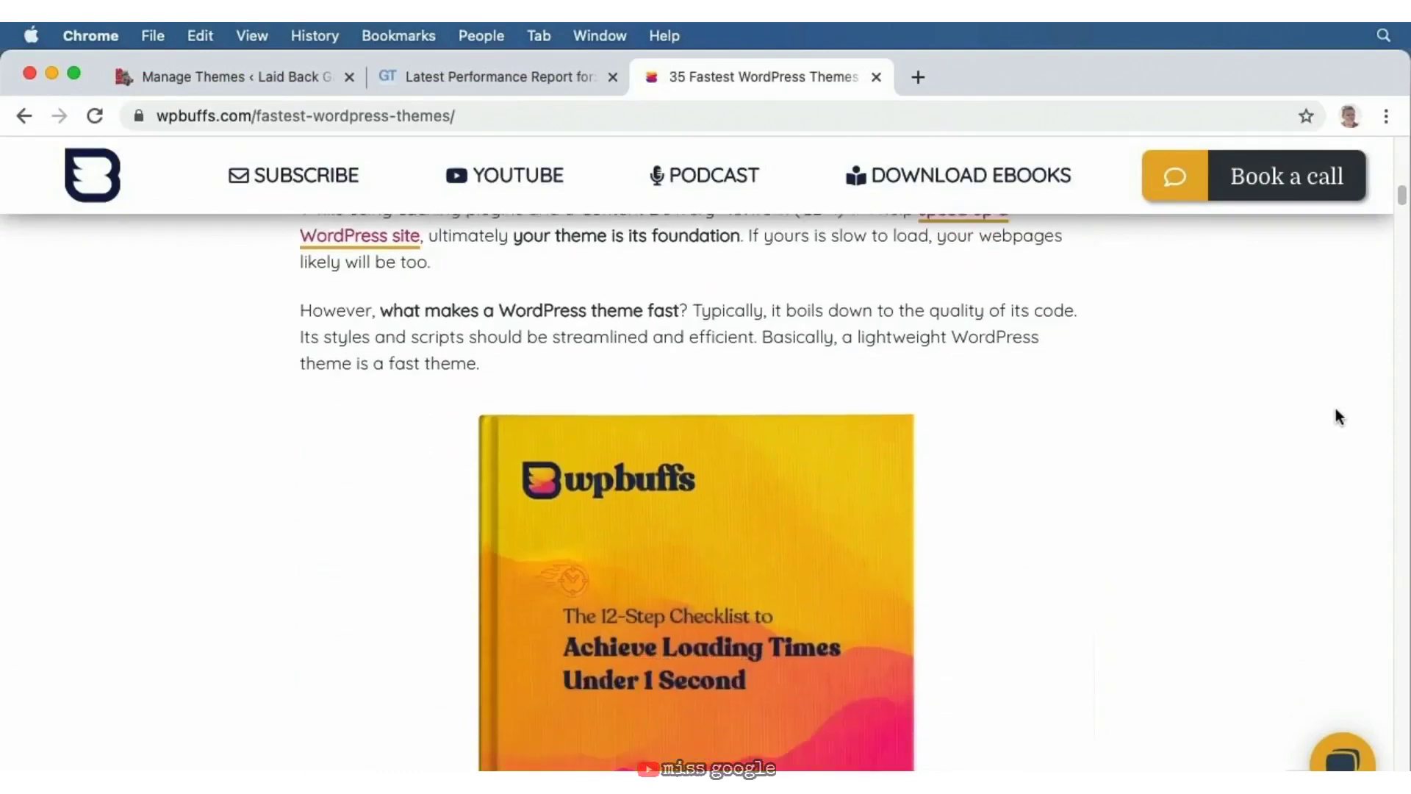
{"action": "scroll", "coordinate": [1335, 409], "scroll_direction": "down", "scroll_amount": 3}
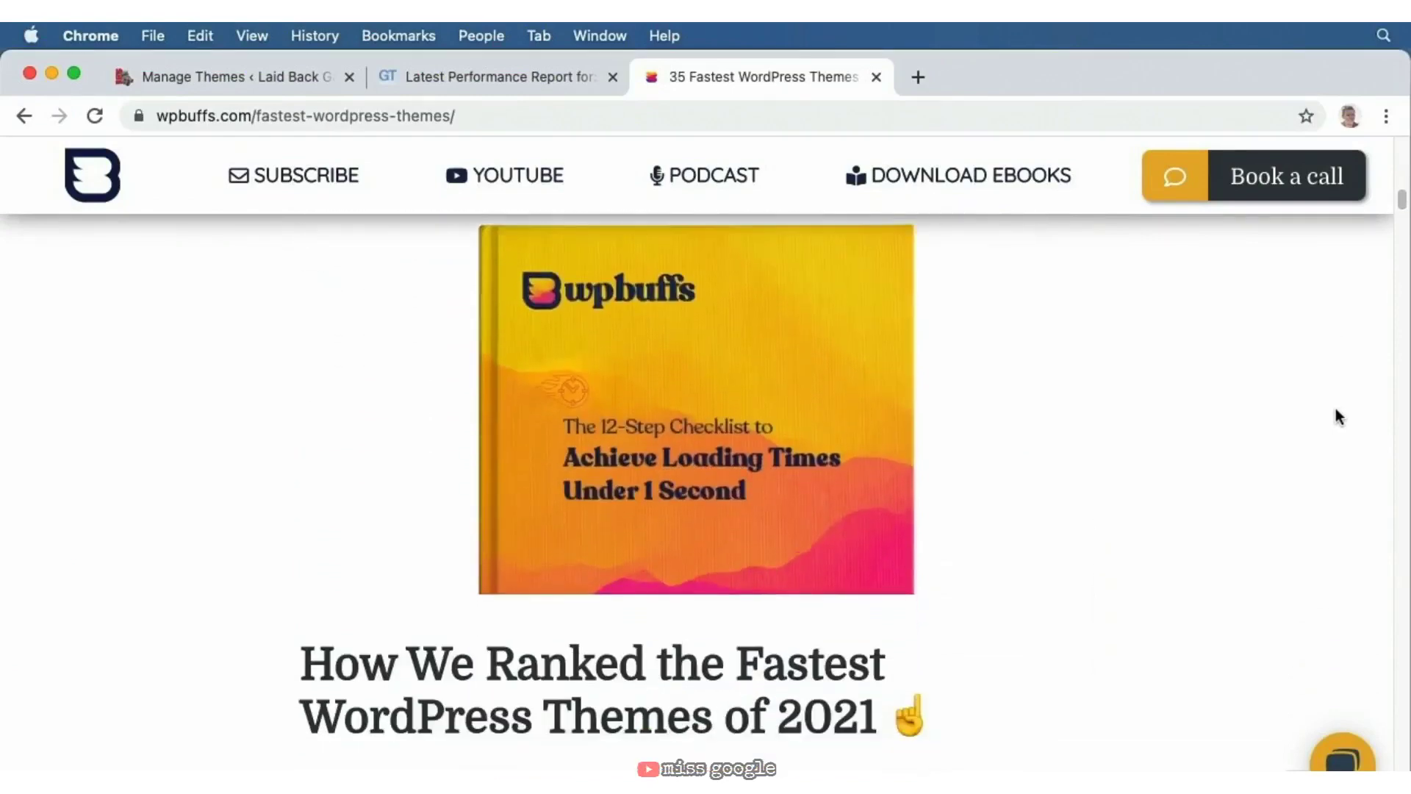
{"action": "scroll", "coordinate": [1334, 408], "scroll_direction": "down", "scroll_amount": 1}
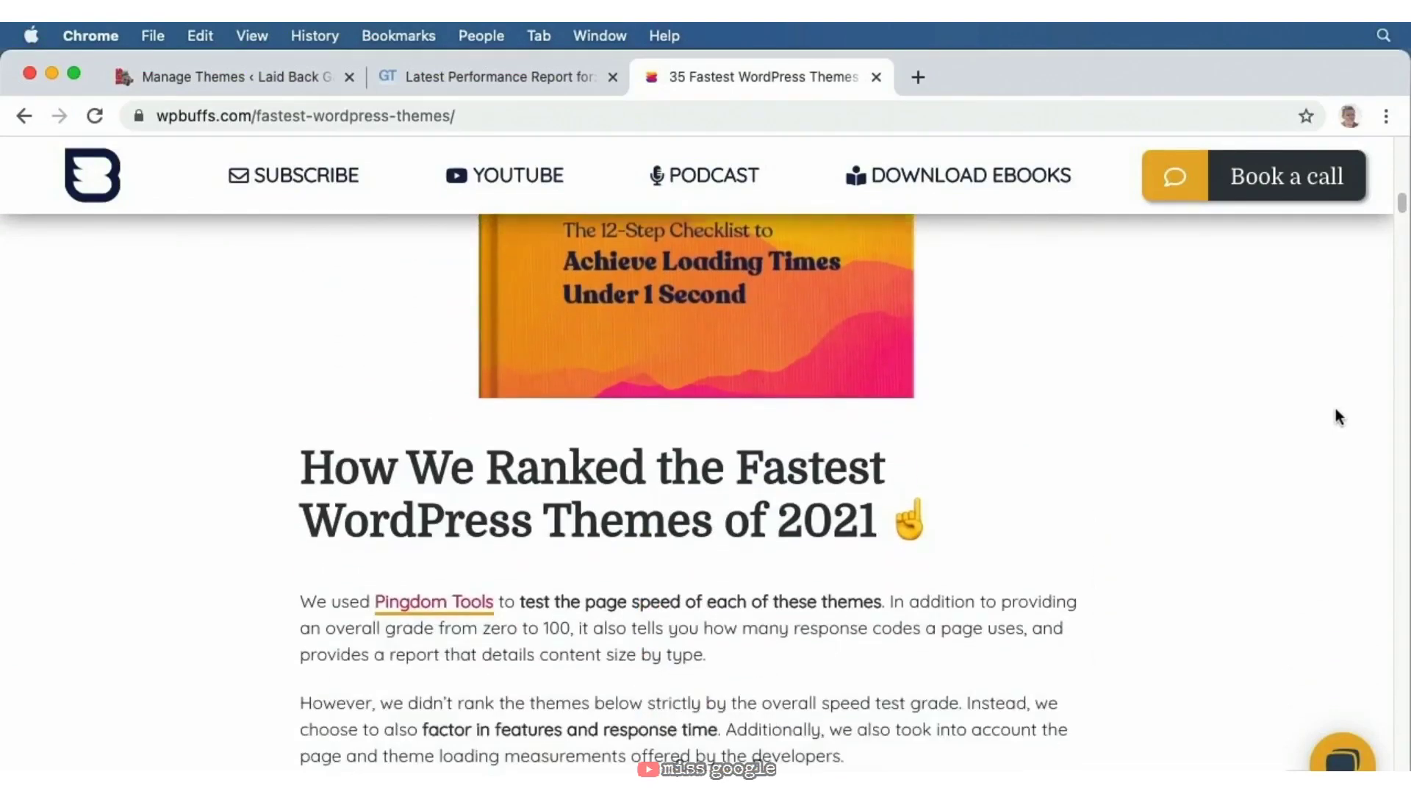
{"action": "scroll", "coordinate": [1335, 416], "scroll_direction": "down", "scroll_amount": 1}
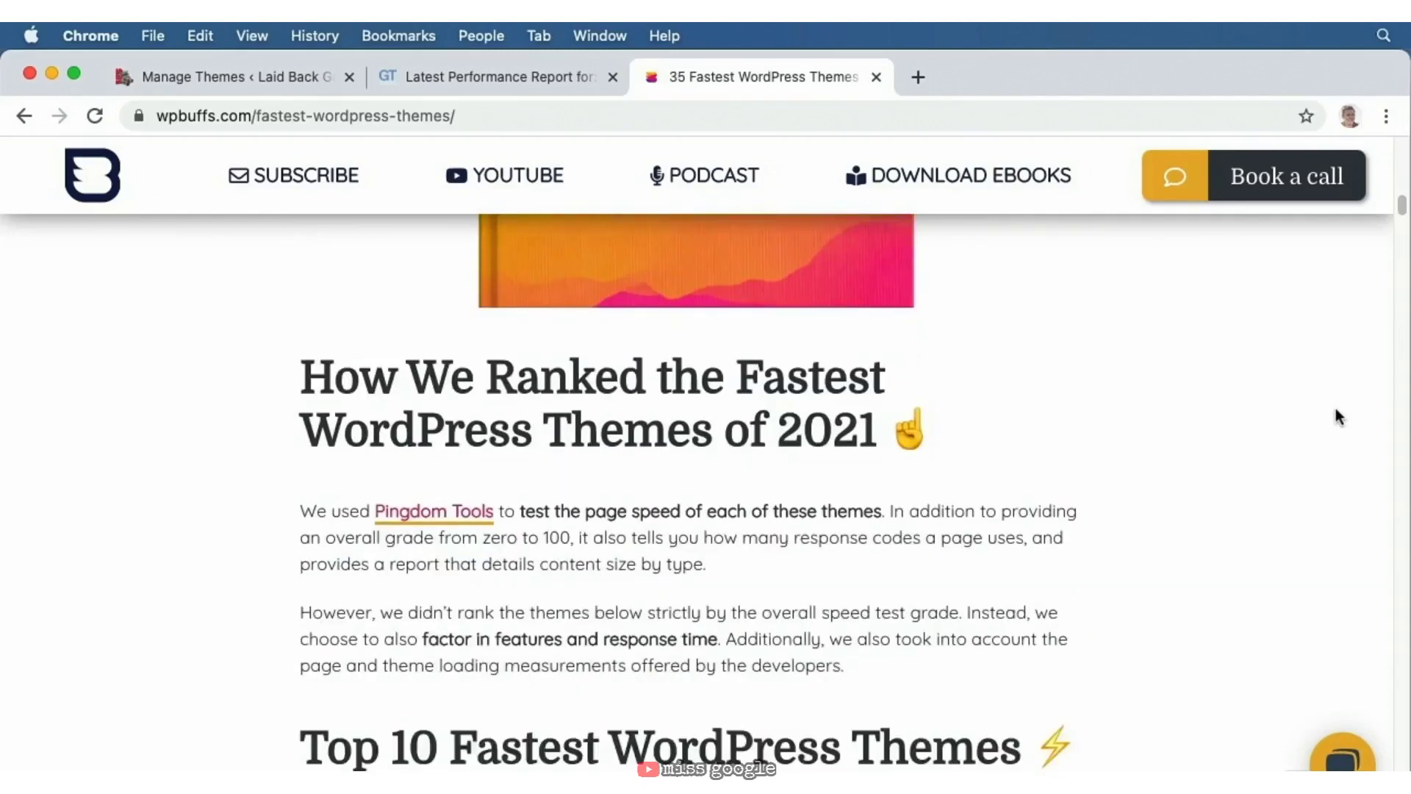
{"action": "scroll", "coordinate": [1337, 417], "scroll_direction": "down", "scroll_amount": 3}
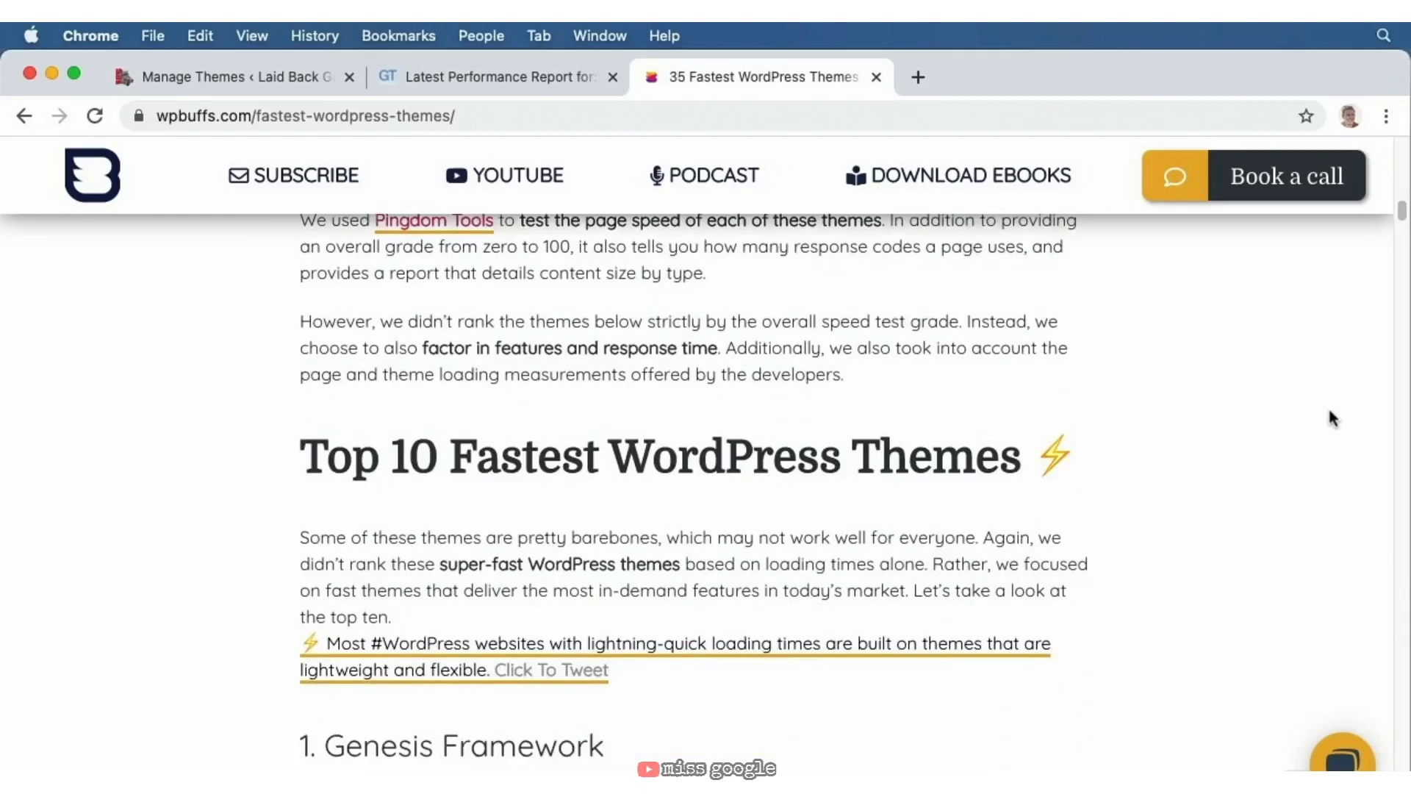
{"action": "scroll", "coordinate": [1331, 415], "scroll_direction": "down", "scroll_amount": 5}
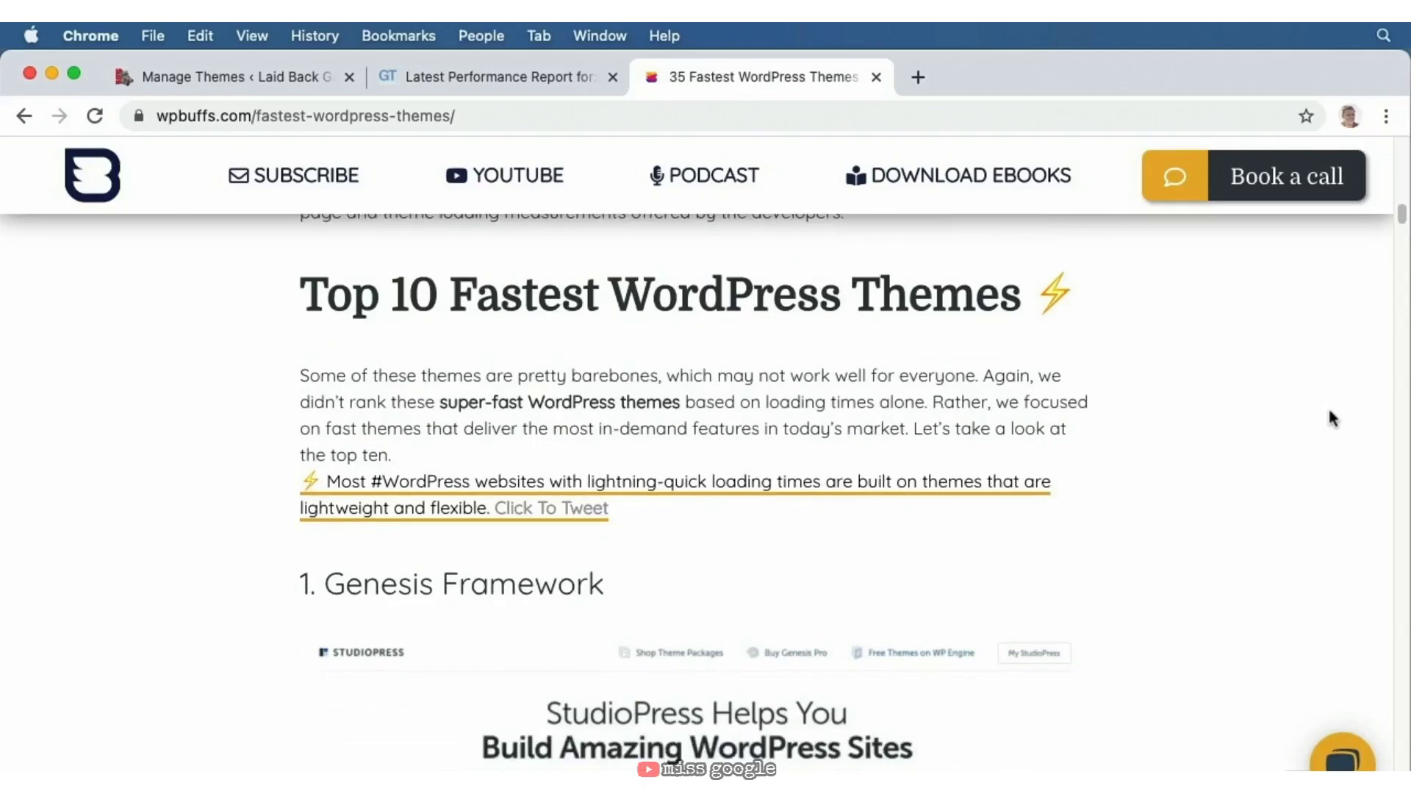
{"action": "scroll", "coordinate": [1332, 417], "scroll_direction": "down", "scroll_amount": 1}
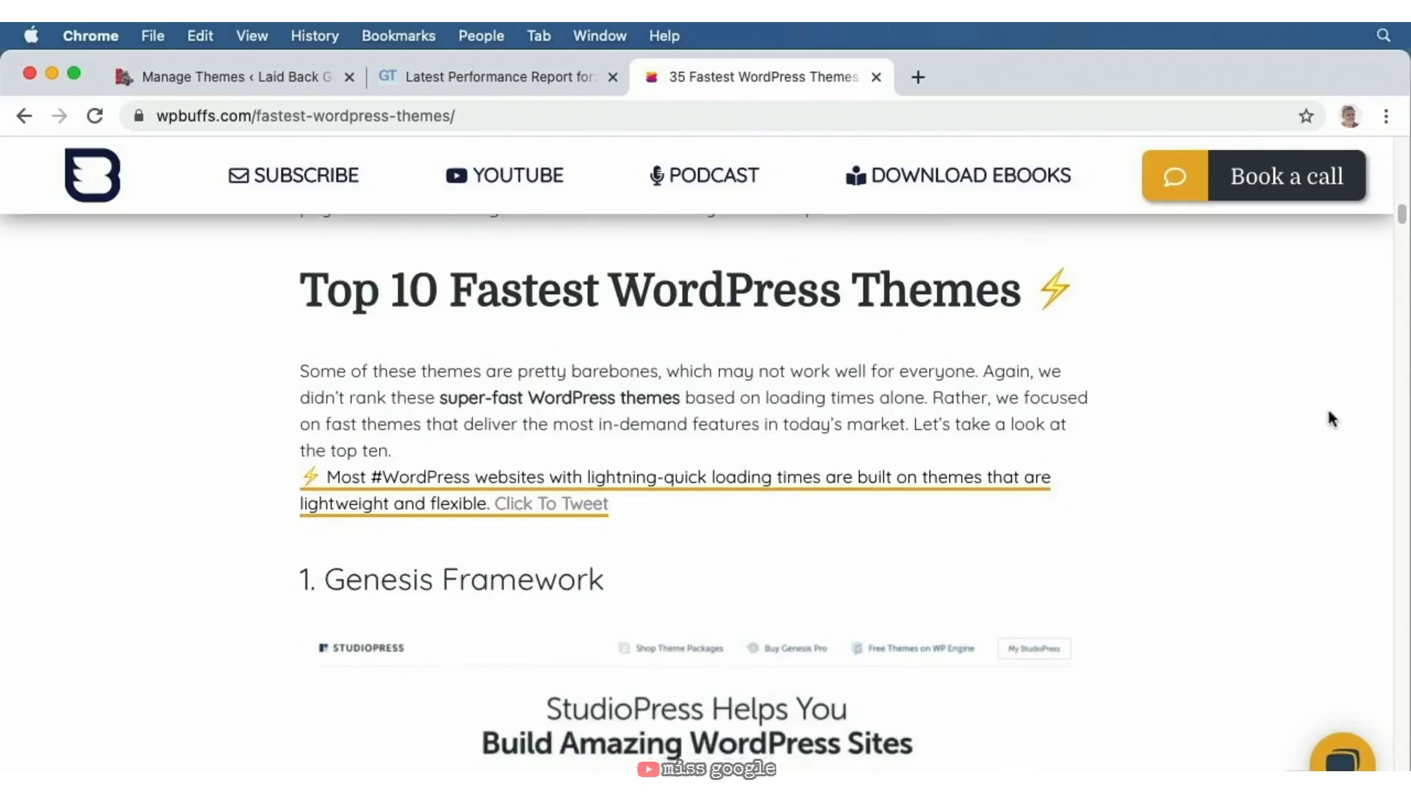
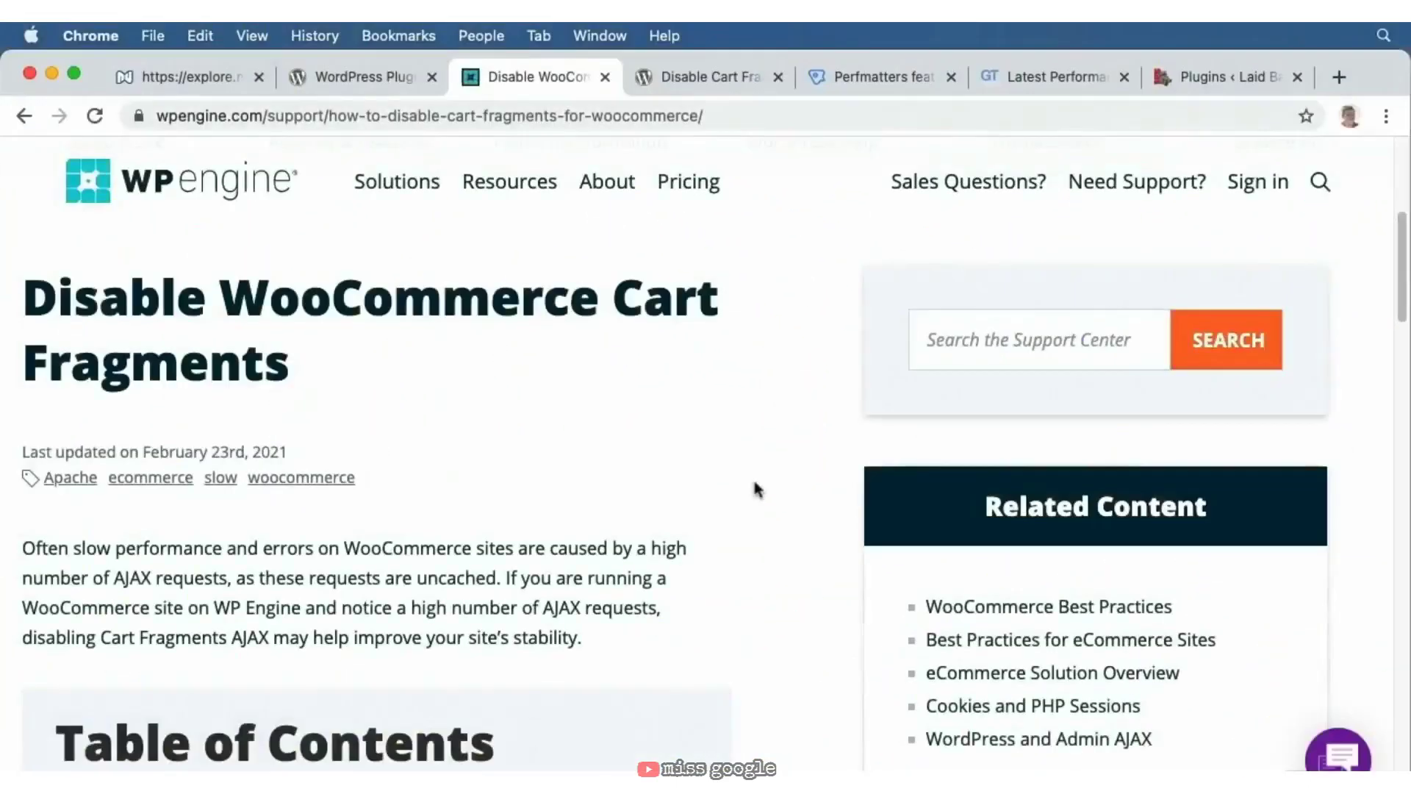
- Read WP Engine's explanation of WooCommerce cart fragments, and open the WordPress.org page of the Disable Cart Fragments plugin
{"action": "scroll", "coordinate": [757, 489], "scroll_direction": "down", "scroll_amount": 3}
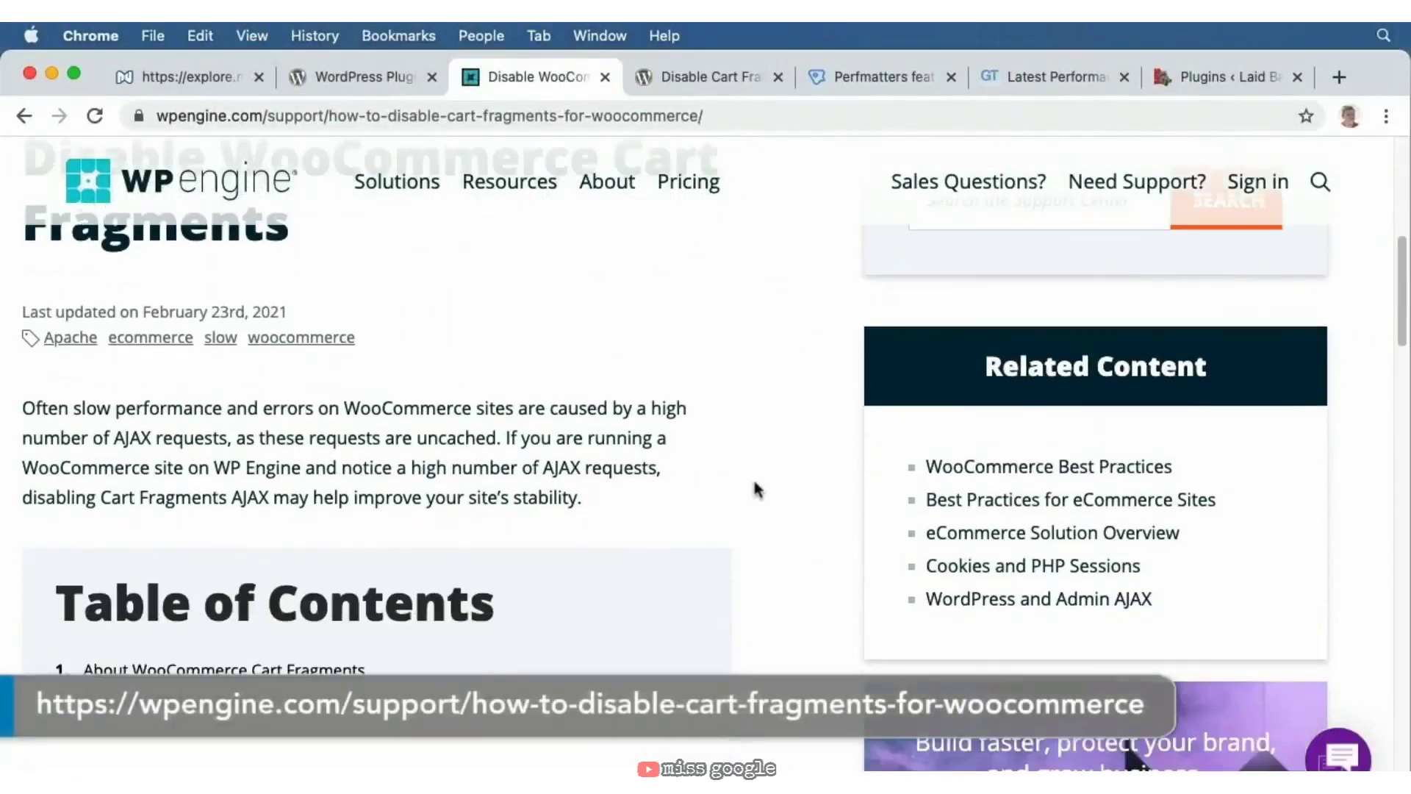
{"action": "scroll", "coordinate": [757, 489], "scroll_direction": "down", "scroll_amount": 10}
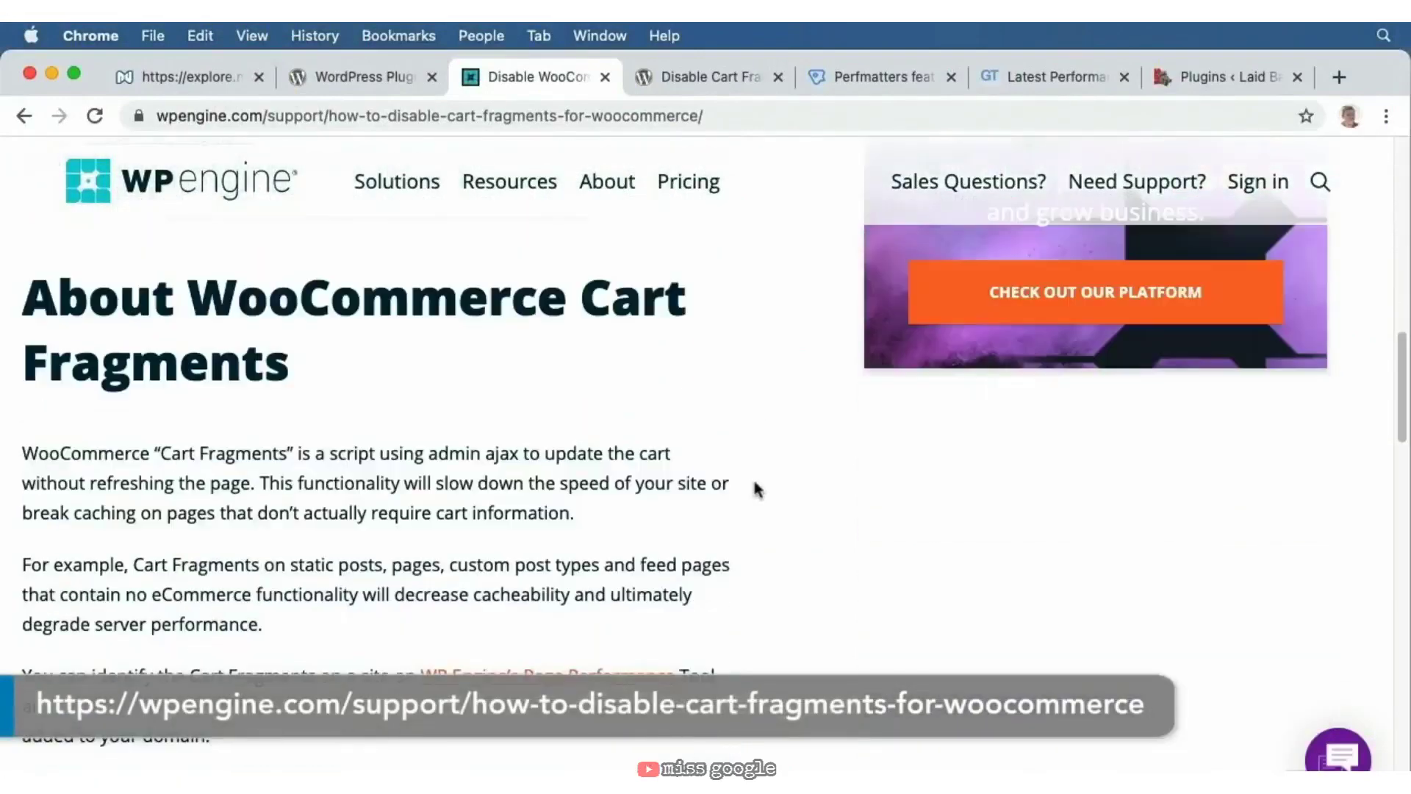
{"action": "scroll", "coordinate": [757, 489], "scroll_direction": "down", "scroll_amount": 5}
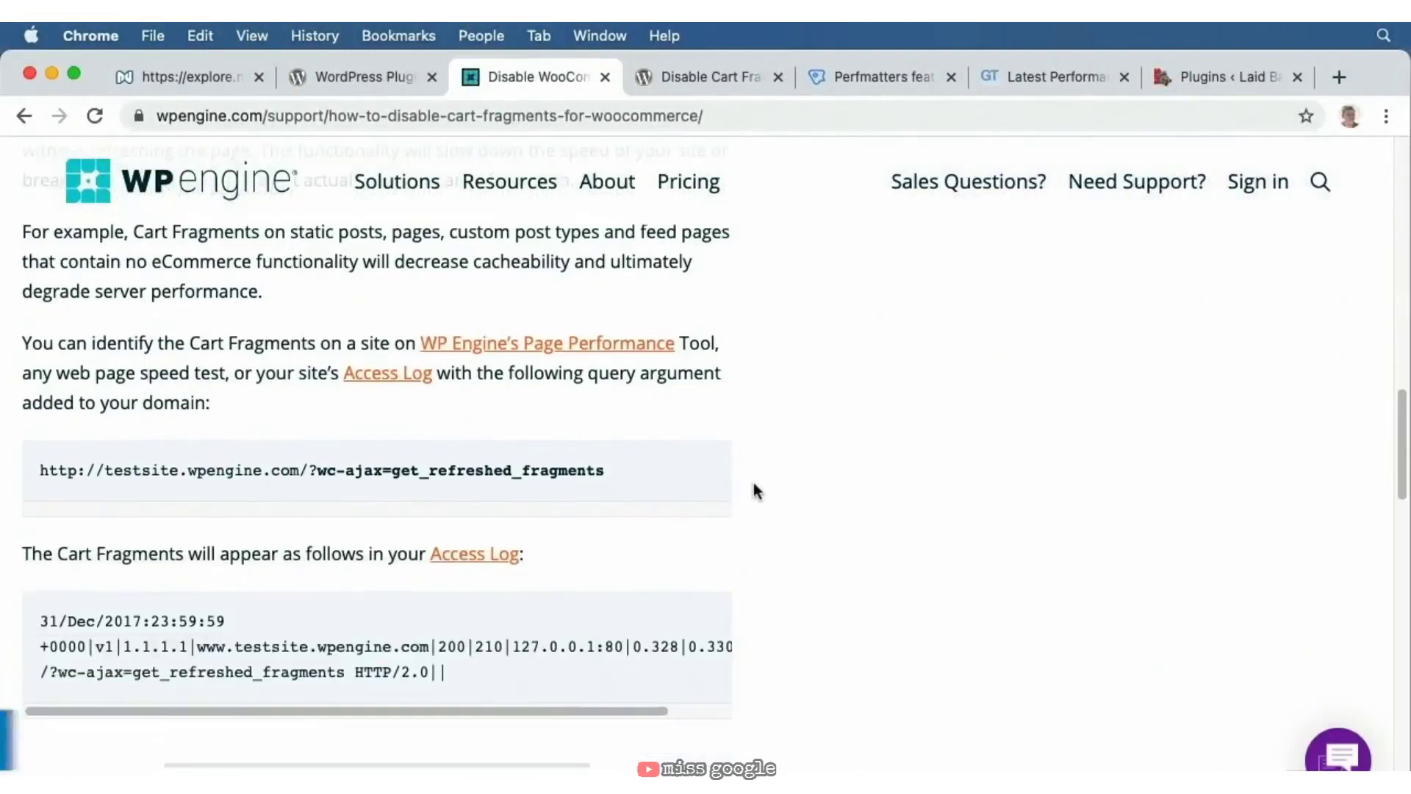
{"action": "left_click", "coordinate": [694, 75]}
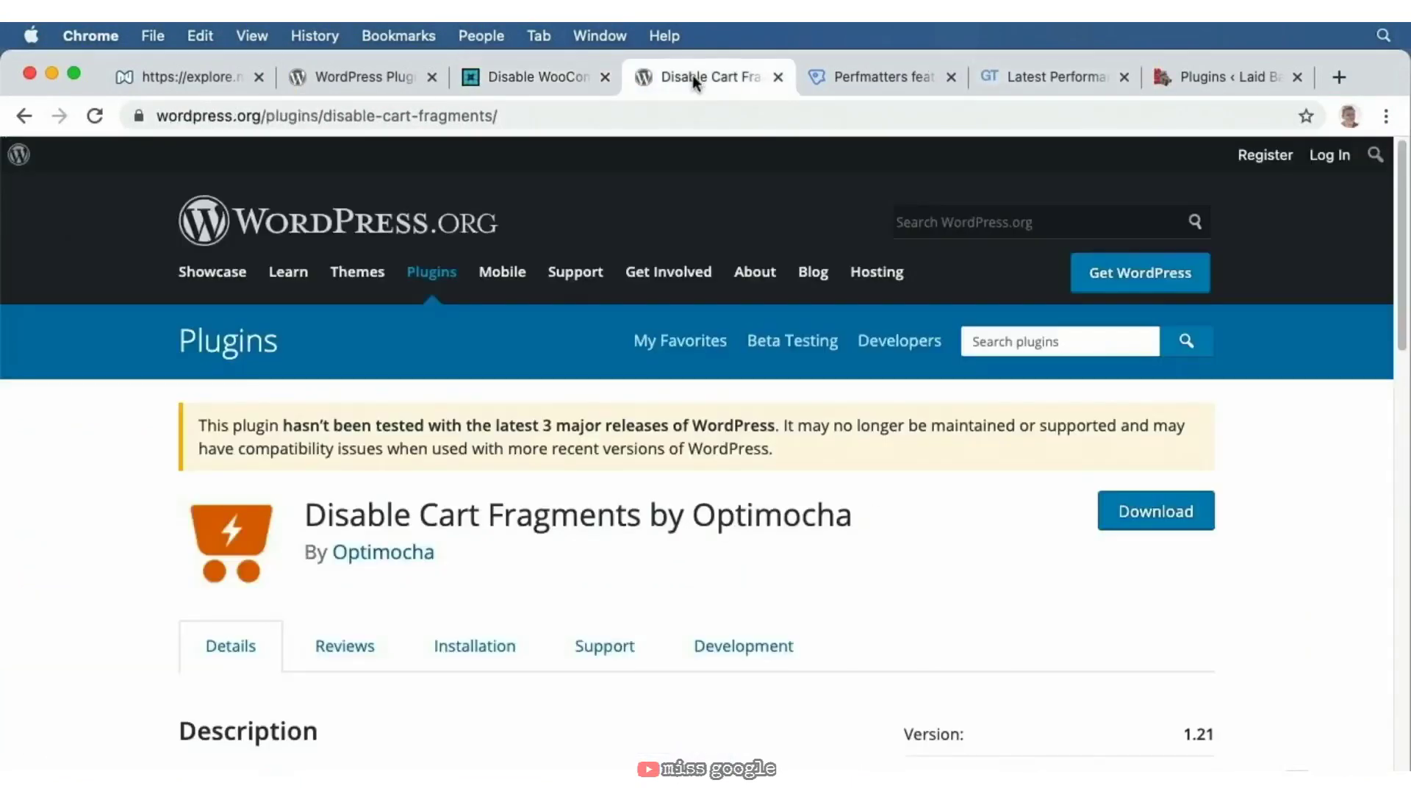
- Read the Disable Cart Fragments plugin's description and Perfmatters' feature list down to its option for disabling WooCommerce cart fragments
{"action": "scroll", "coordinate": [1346, 519], "scroll_direction": "down", "scroll_amount": 1}
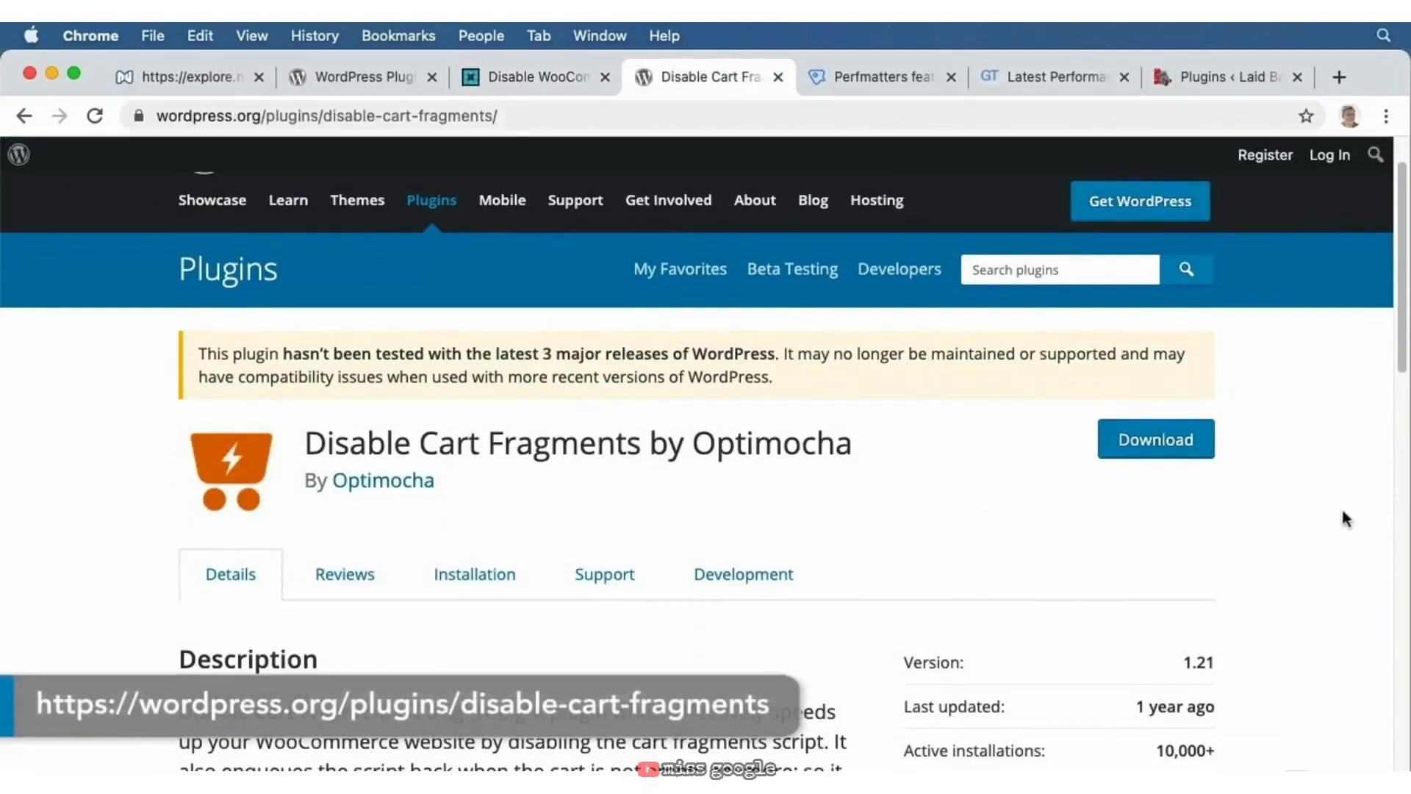
{"action": "scroll", "coordinate": [1346, 519], "scroll_direction": "down", "scroll_amount": 3}
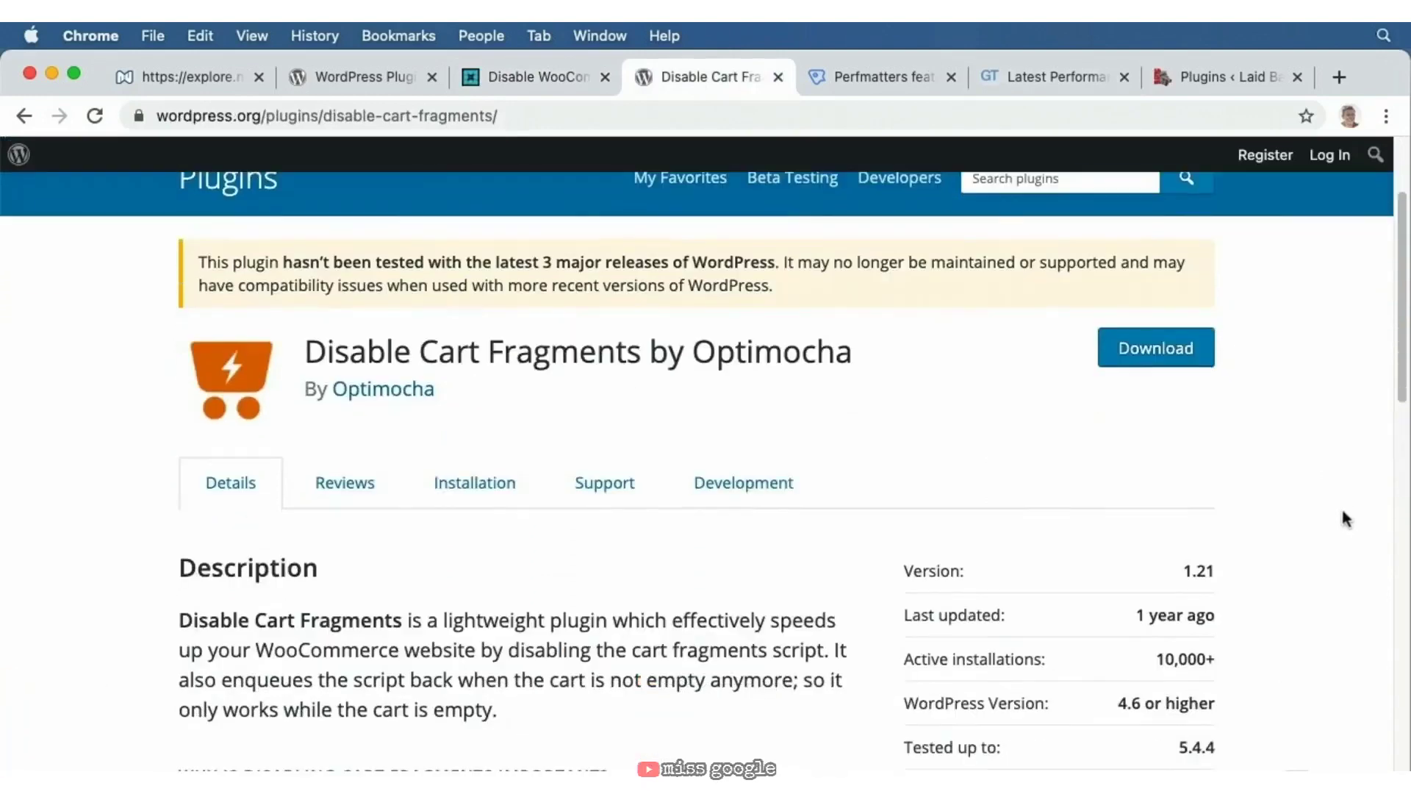
{"action": "left_click", "coordinate": [882, 80]}
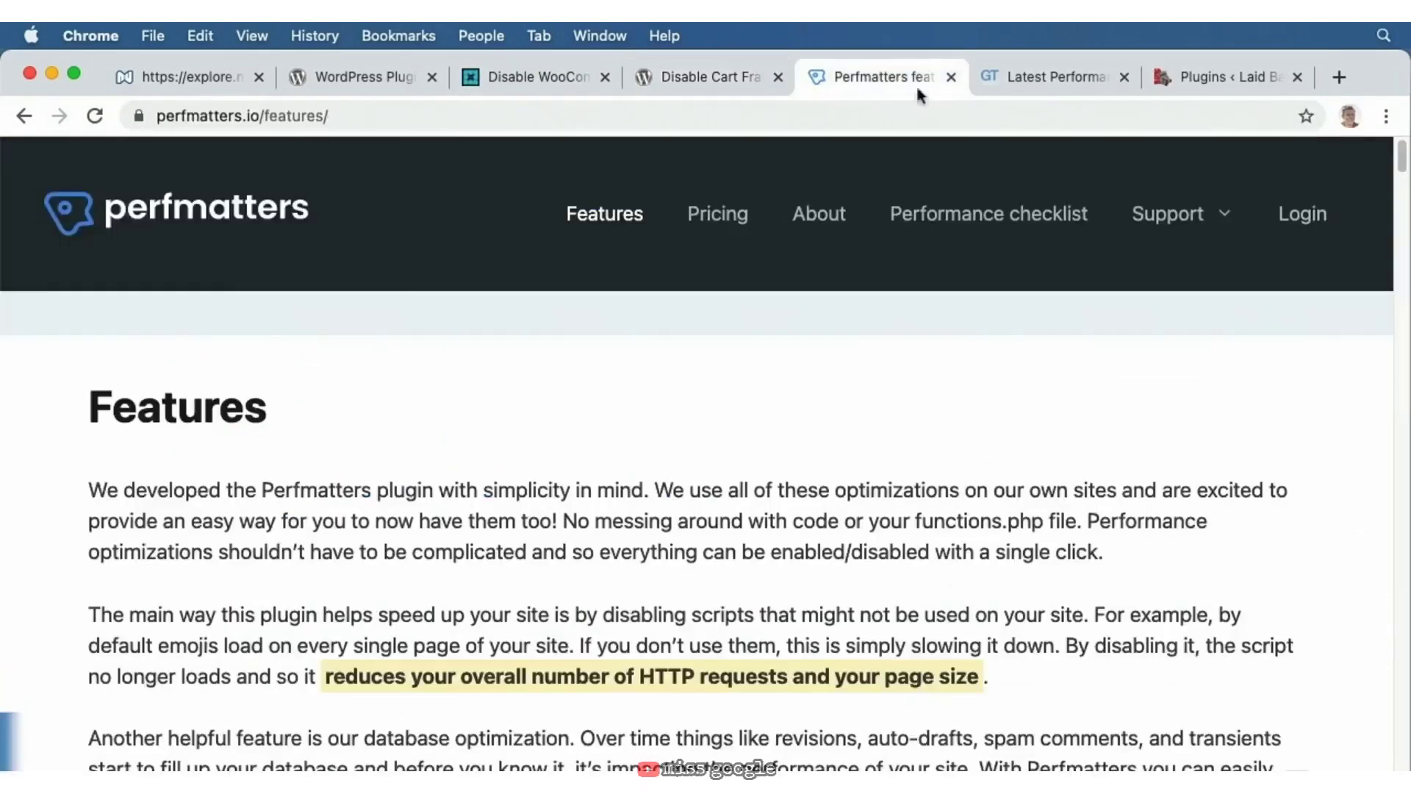
{"action": "scroll", "coordinate": [1345, 487], "scroll_direction": "down", "scroll_amount": 10}
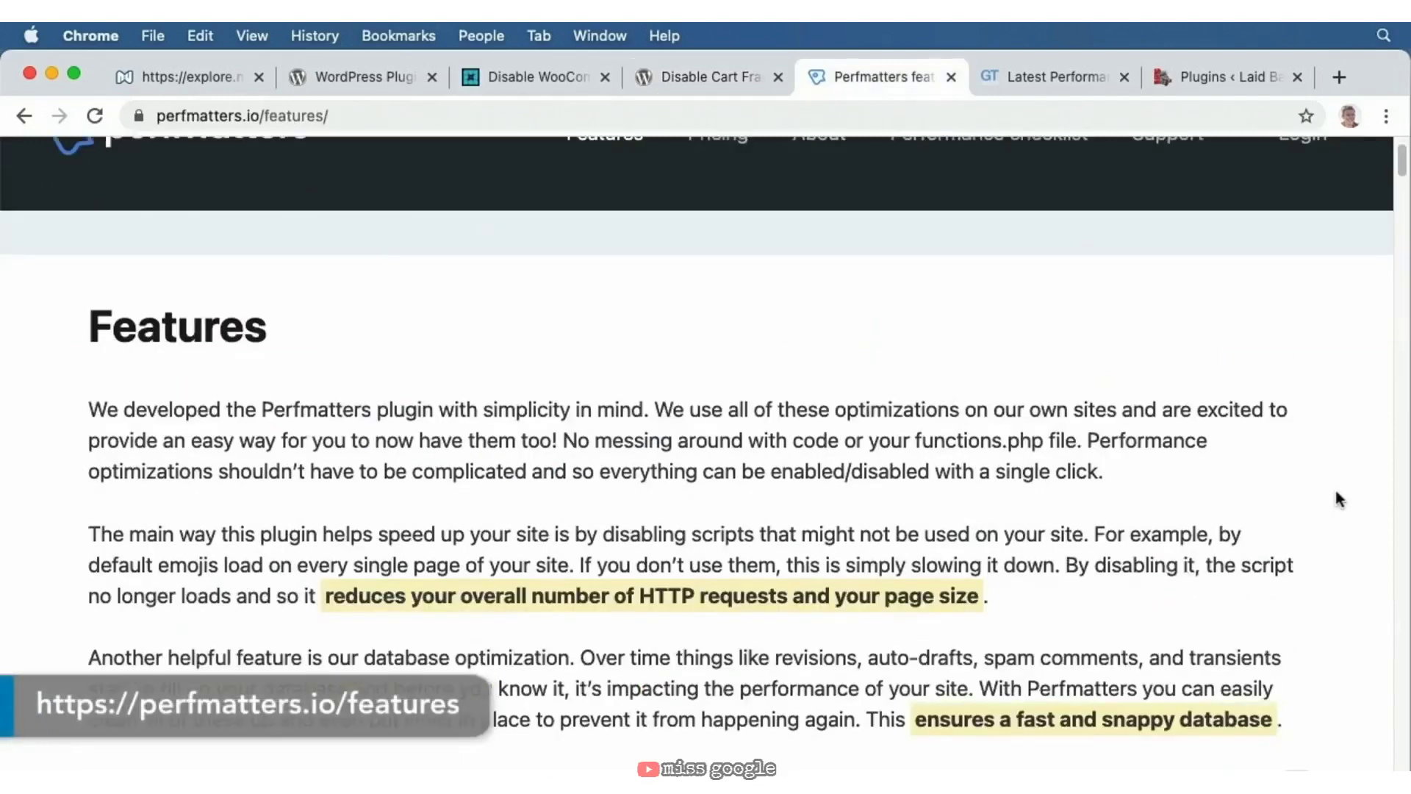
{"action": "scroll", "coordinate": [1333, 494], "scroll_direction": "down", "scroll_amount": 12}
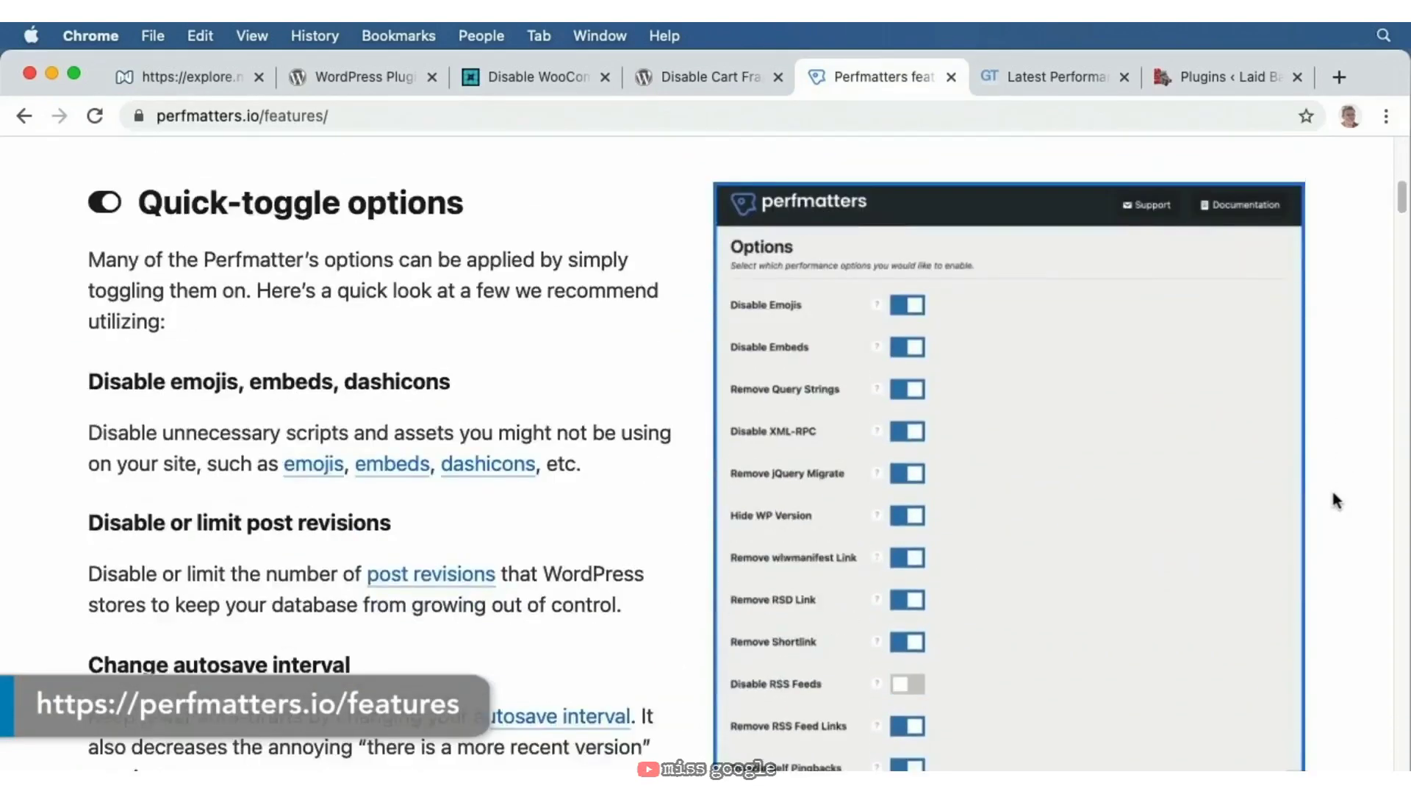
{"action": "scroll", "coordinate": [1333, 494], "scroll_direction": "down", "scroll_amount": 18}
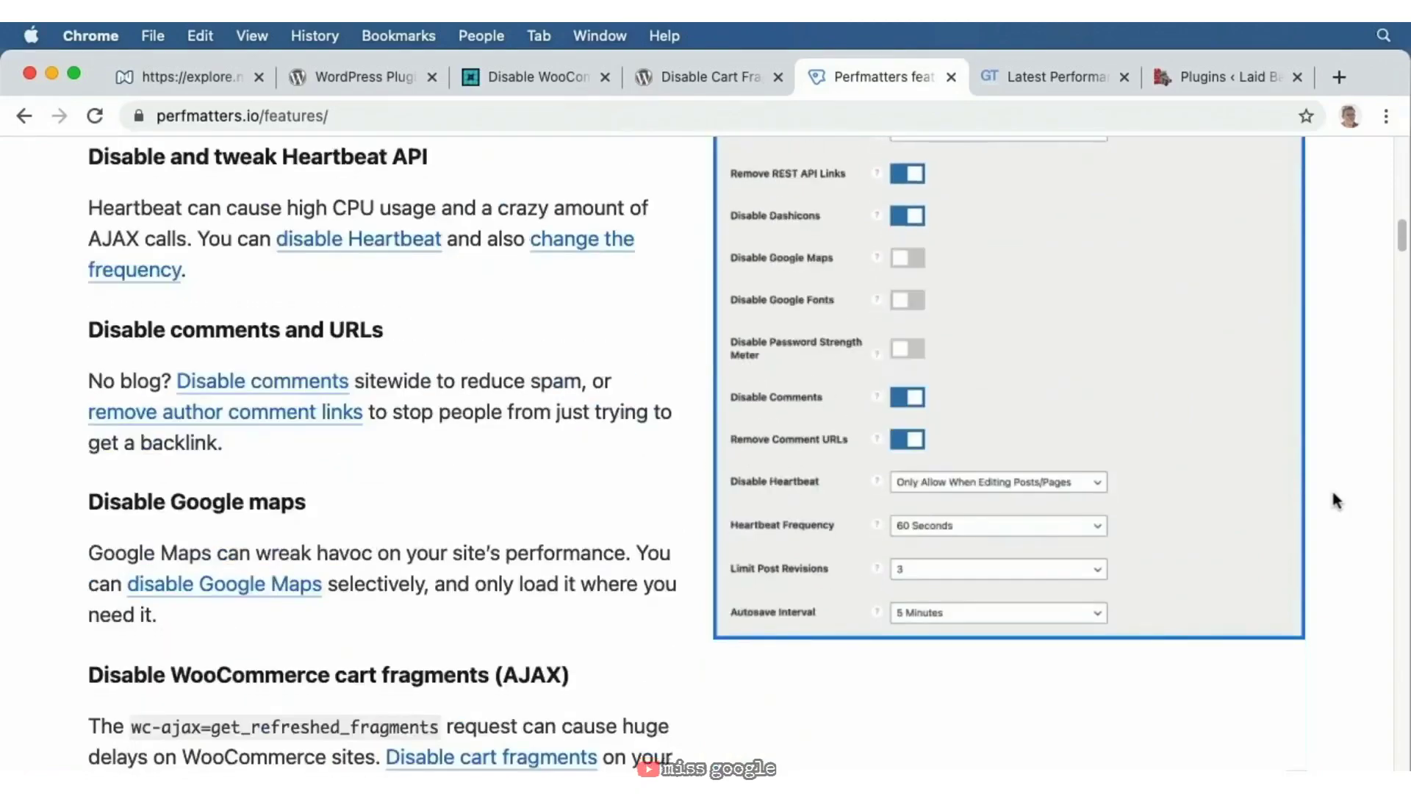
{"action": "scroll", "coordinate": [1333, 494], "scroll_direction": "down", "scroll_amount": 16}
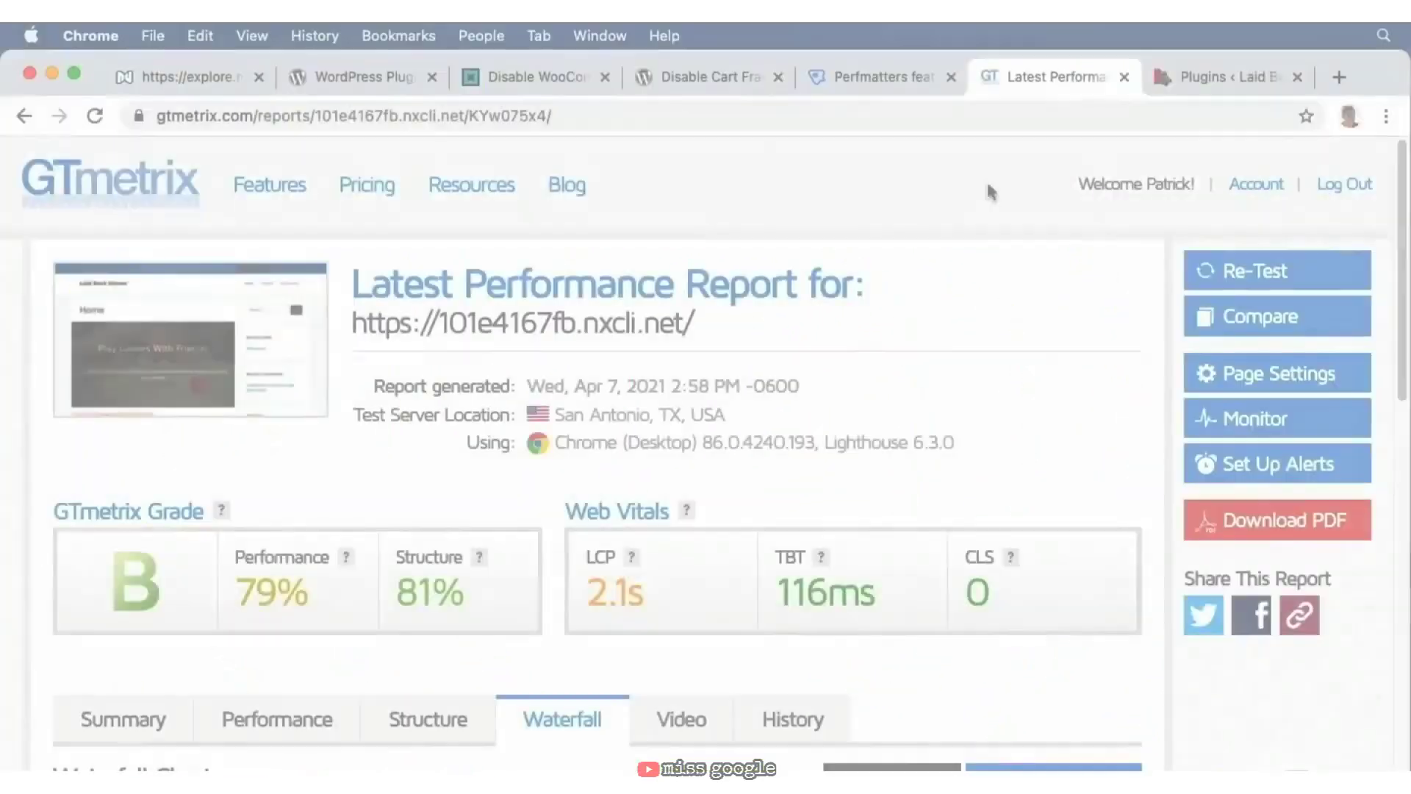
- Examine the GTmetrix waterfall chart down to the wc-ajax cart fragments request and its timing breakdown
{"action": "scroll", "coordinate": [1123, 301], "scroll_direction": "down", "scroll_amount": 8}
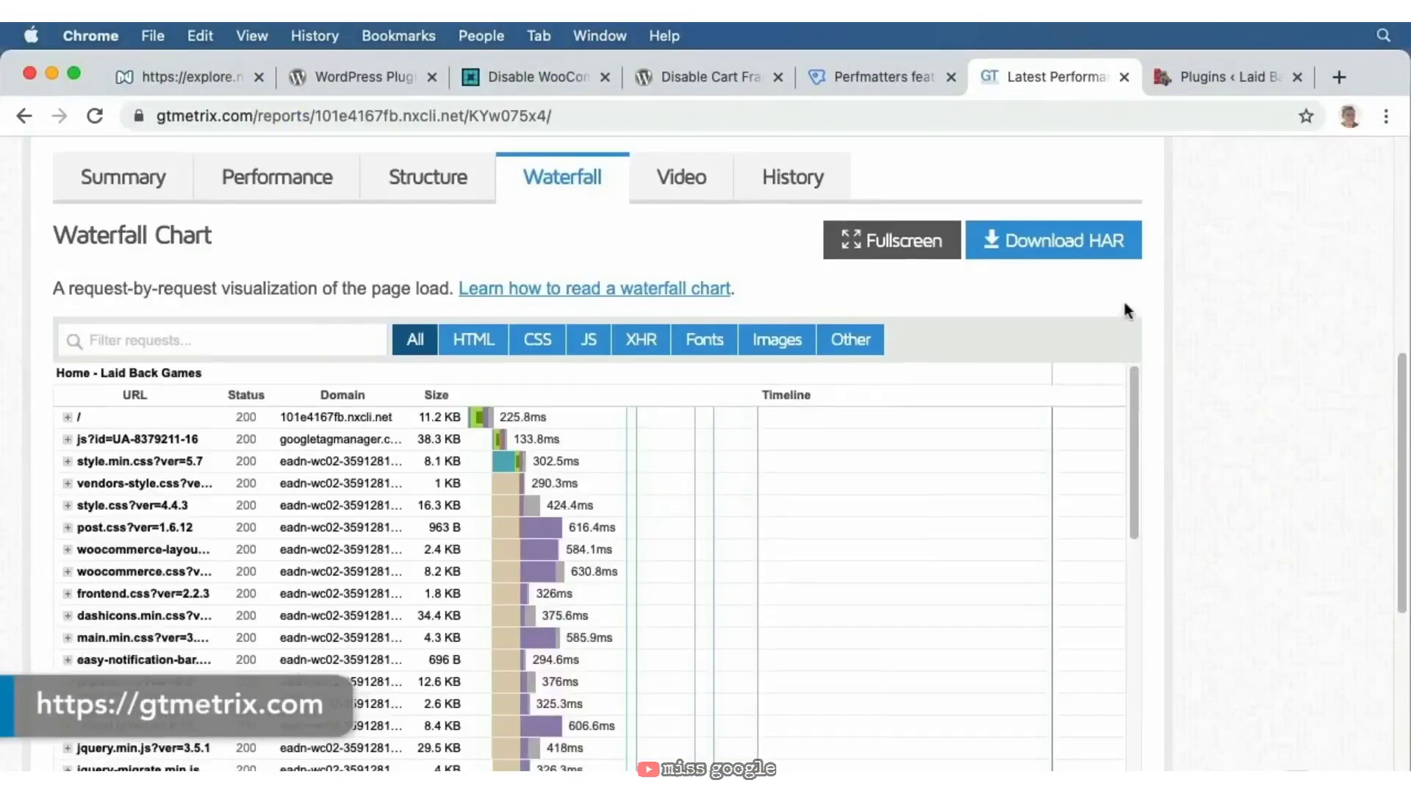
{"action": "scroll", "coordinate": [1125, 303], "scroll_direction": "down", "scroll_amount": 1}
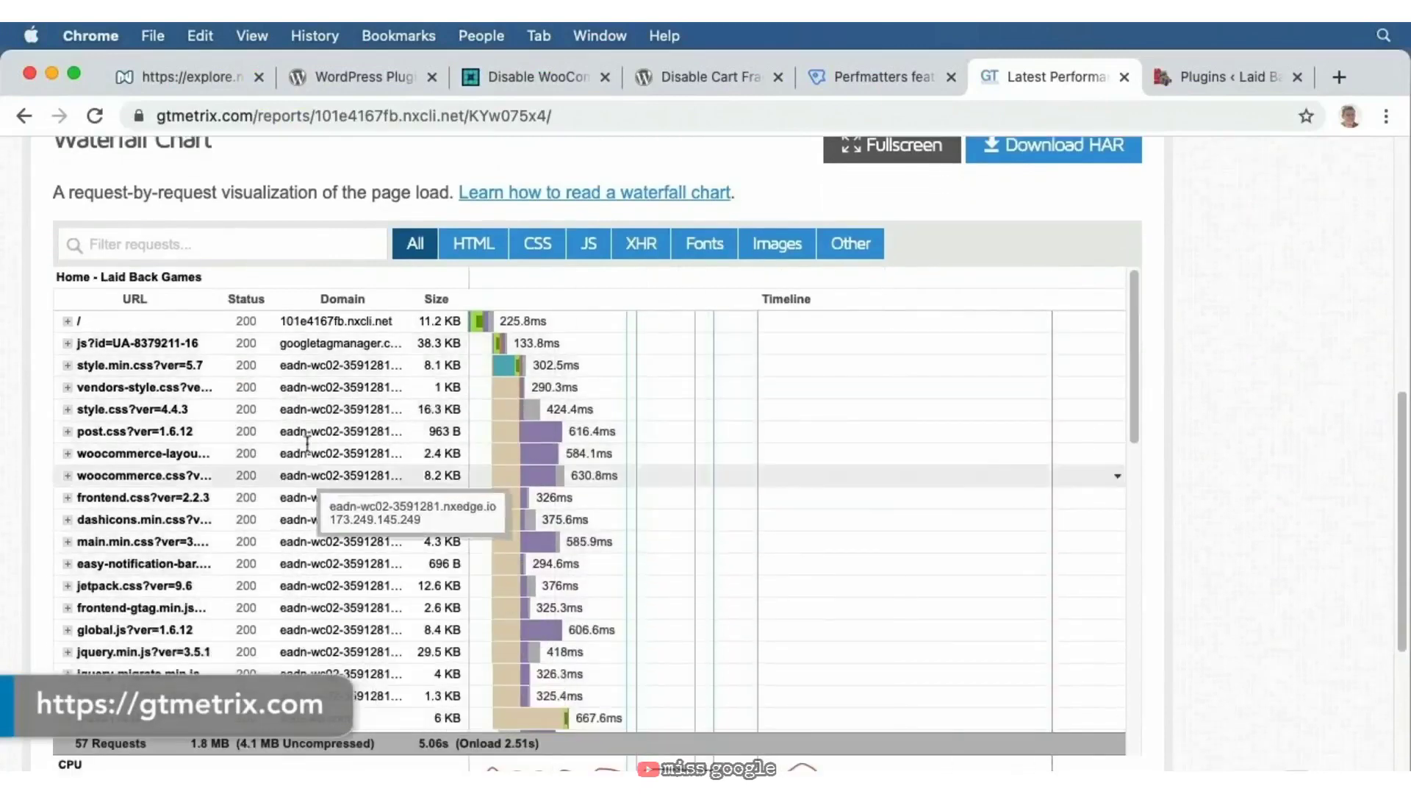
{"action": "scroll", "coordinate": [382, 684], "scroll_direction": "down", "scroll_amount": 1}
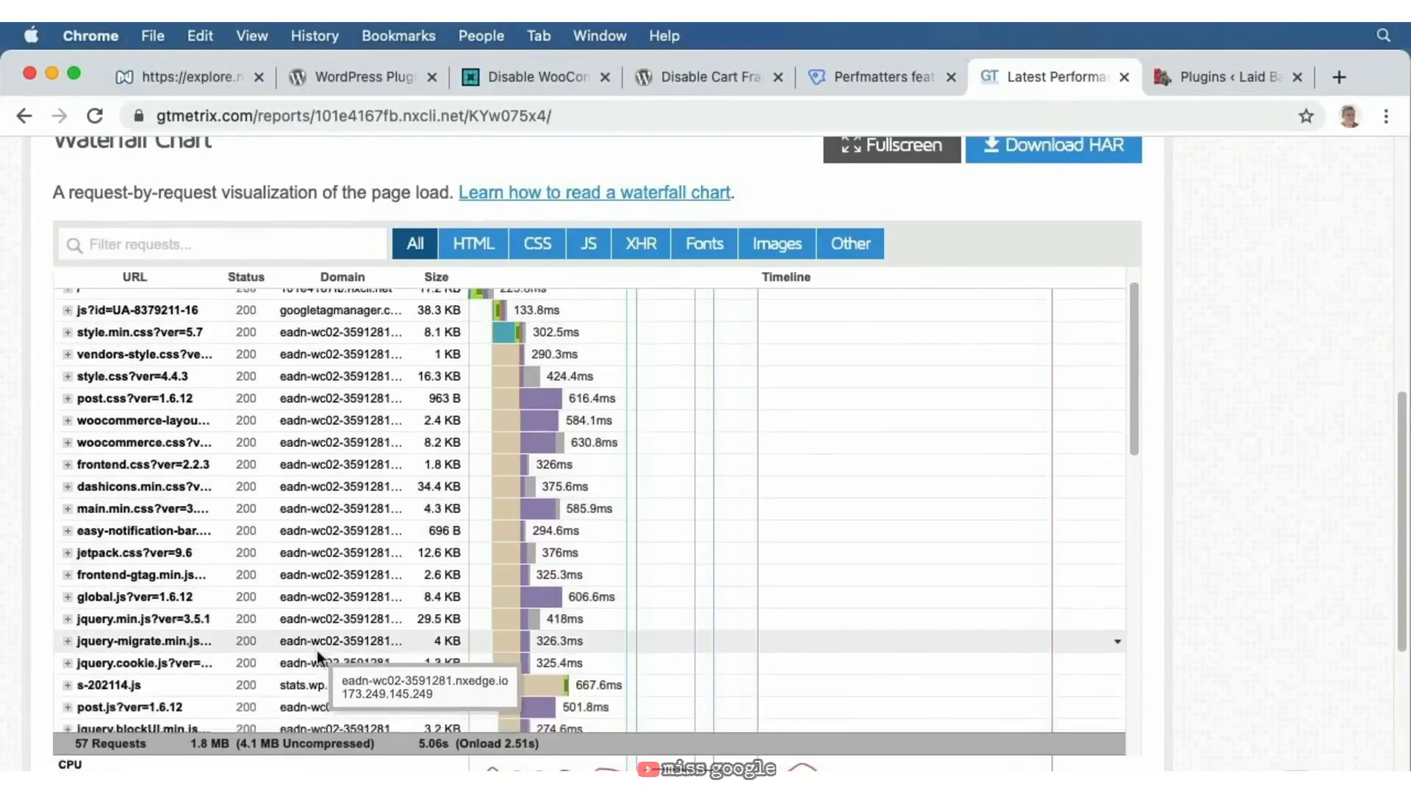
{"action": "scroll", "coordinate": [354, 406], "scroll_direction": "down", "scroll_amount": 10}
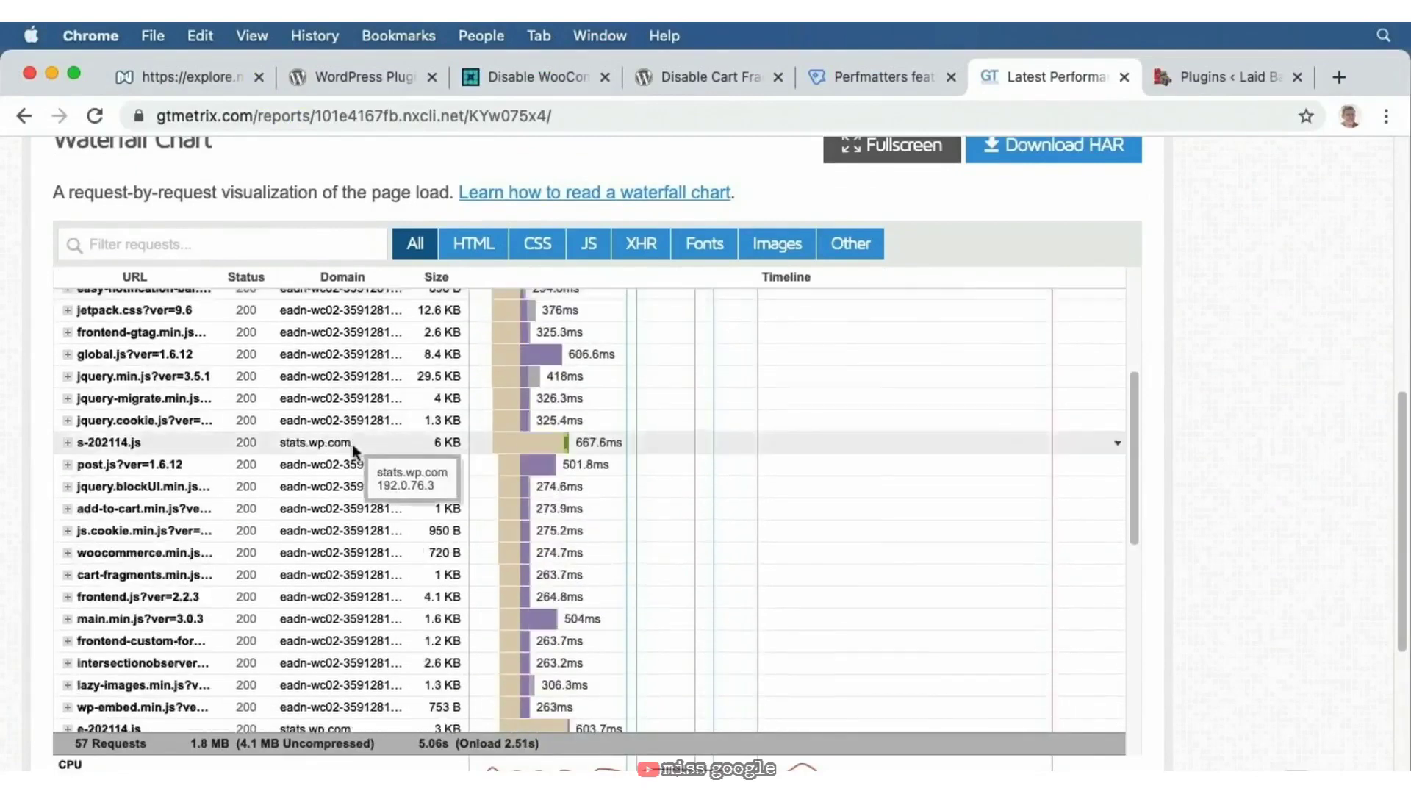
{"action": "scroll", "coordinate": [351, 456], "scroll_direction": "down", "scroll_amount": 3}
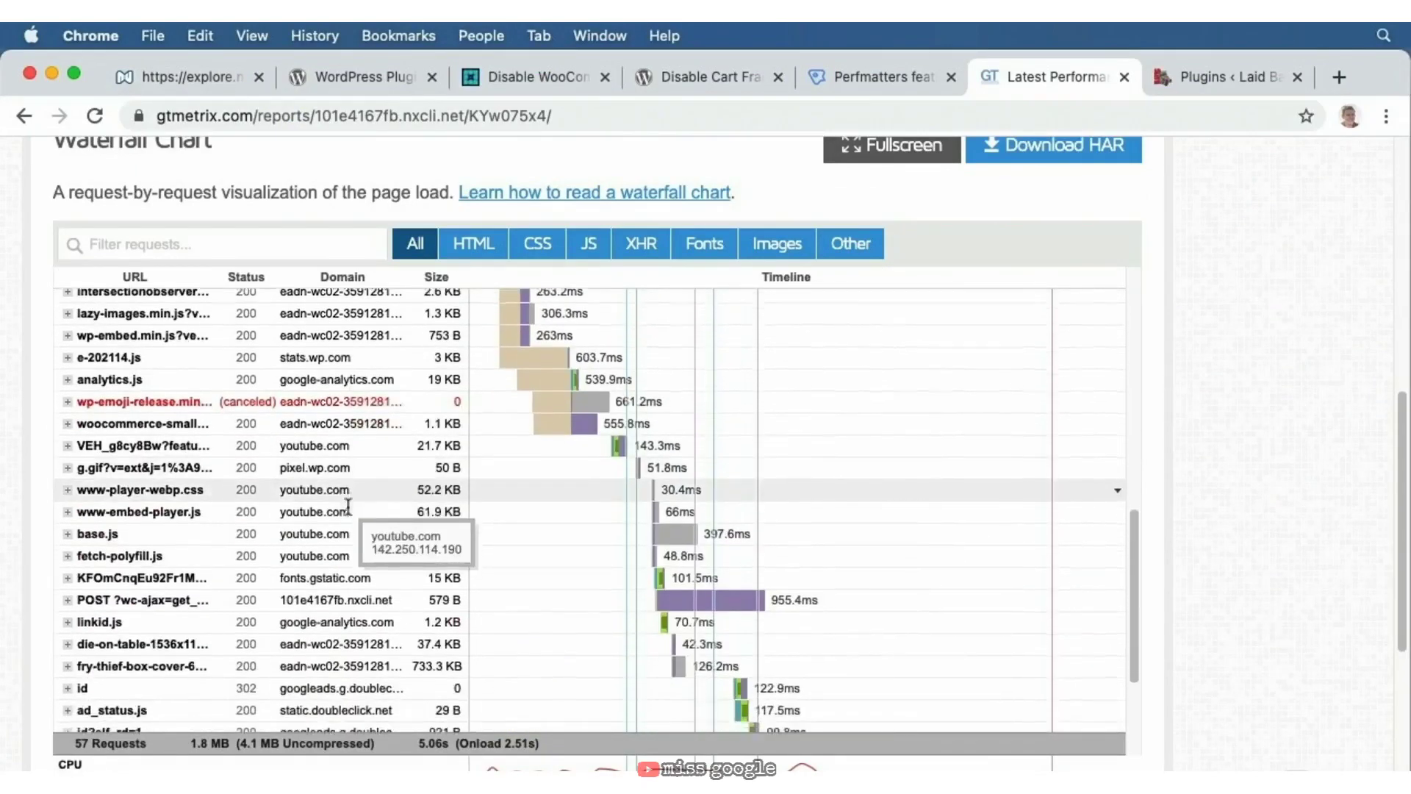
{"action": "mouse_move", "coordinate": [673, 553]}
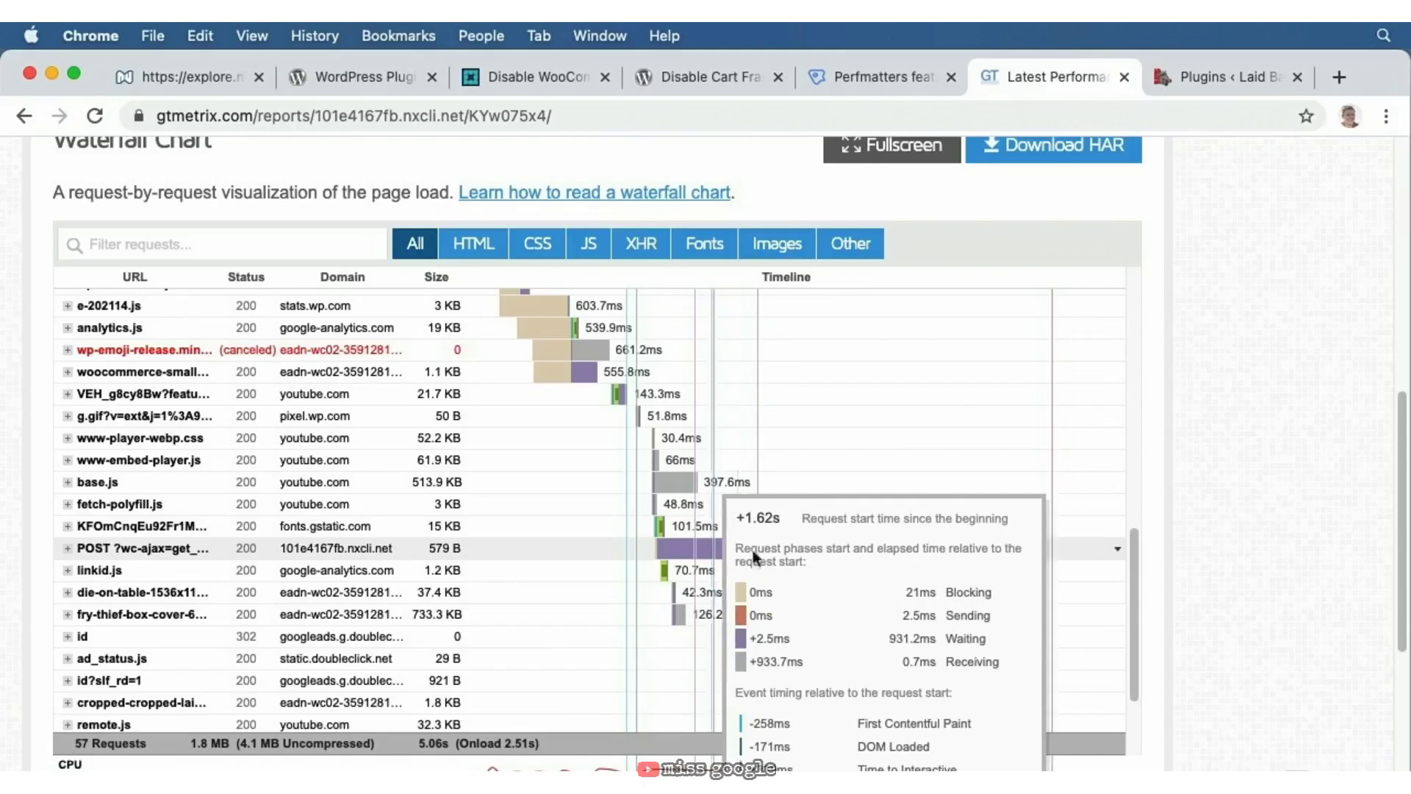
- Activate the Disable Cart Fragments plugin on the Laid Back Games site
{"action": "left_click", "coordinate": [1215, 75]}
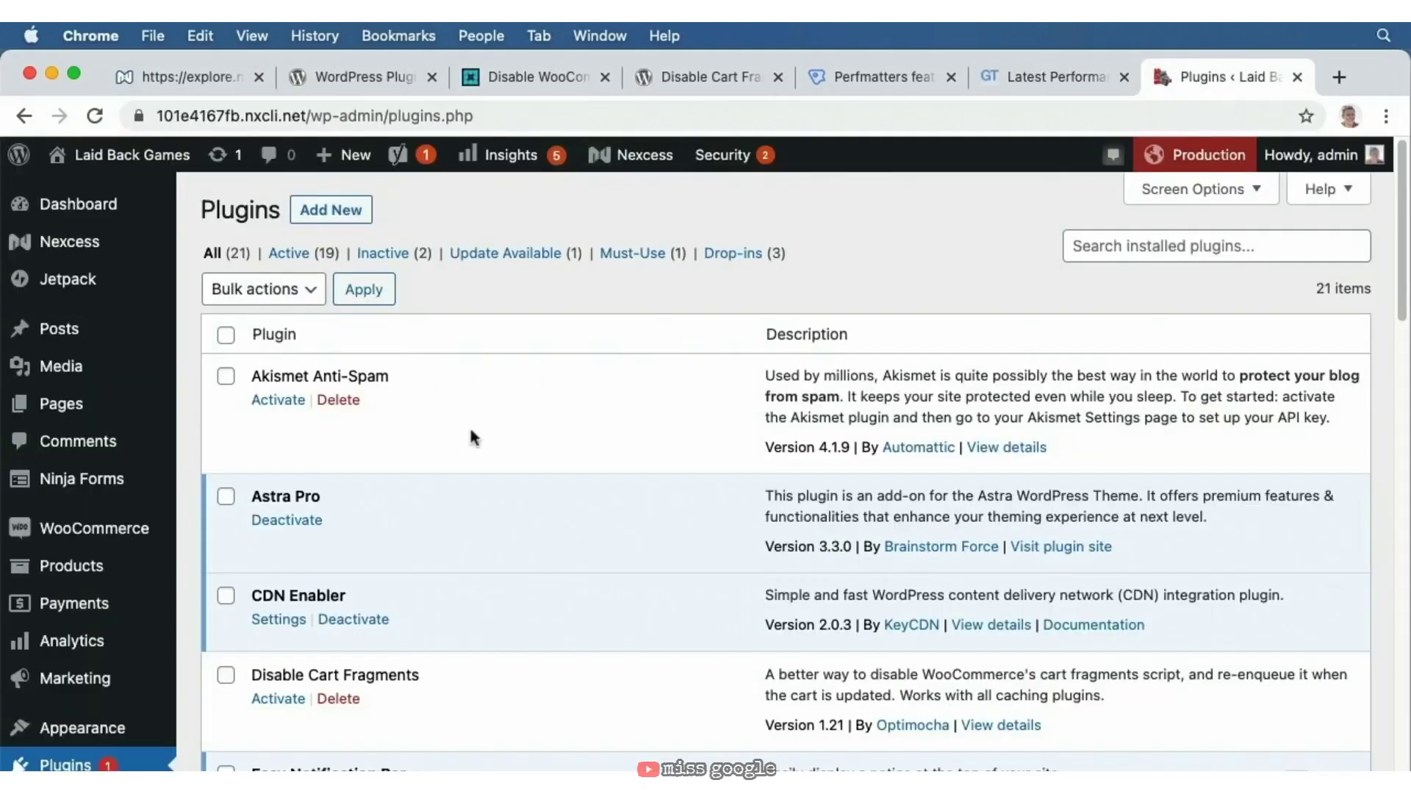
{"action": "scroll", "coordinate": [474, 441], "scroll_direction": "down", "scroll_amount": 2}
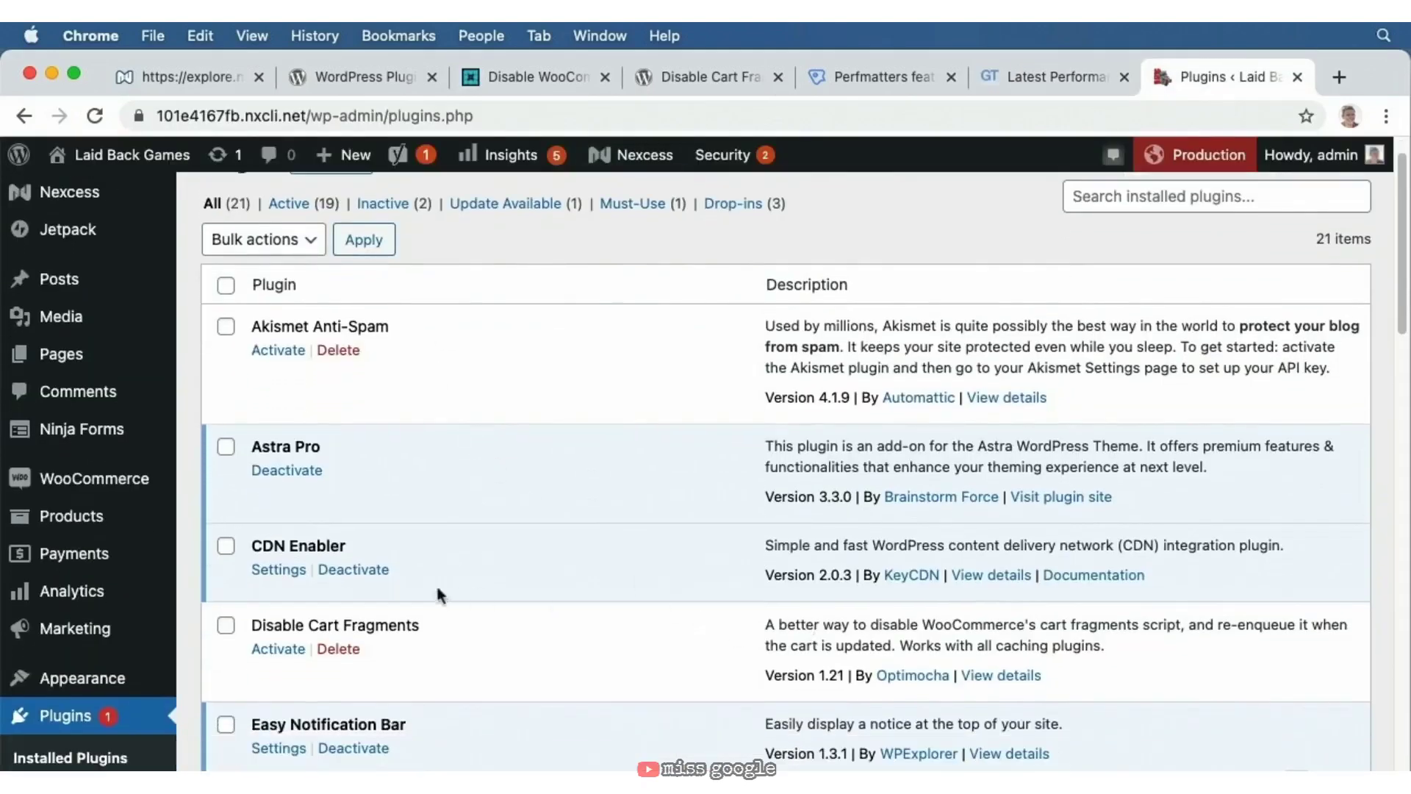
{"action": "left_click", "coordinate": [279, 649]}
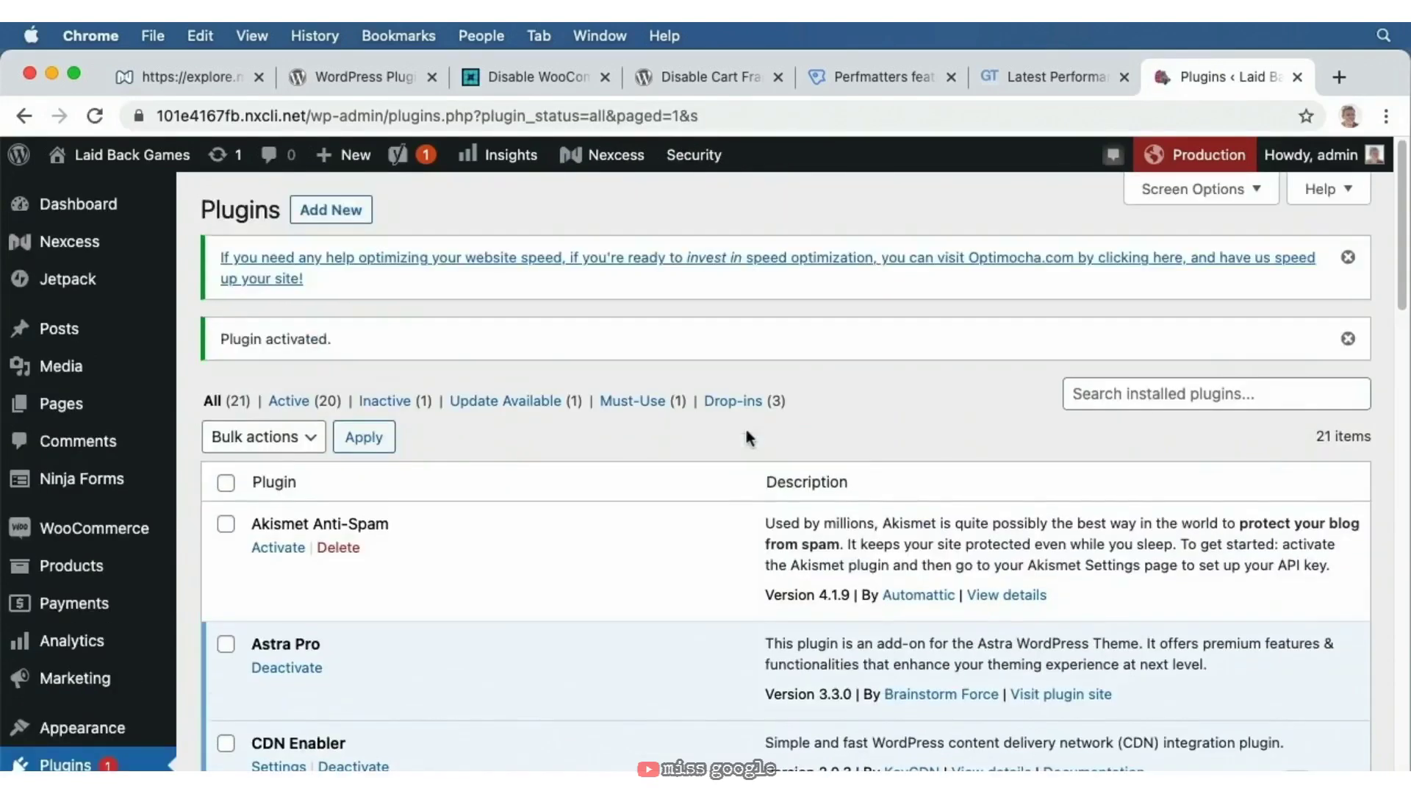
- Re-run the GTmetrix test of the site with cart fragments disabled
{"action": "left_click", "coordinate": [1045, 77]}
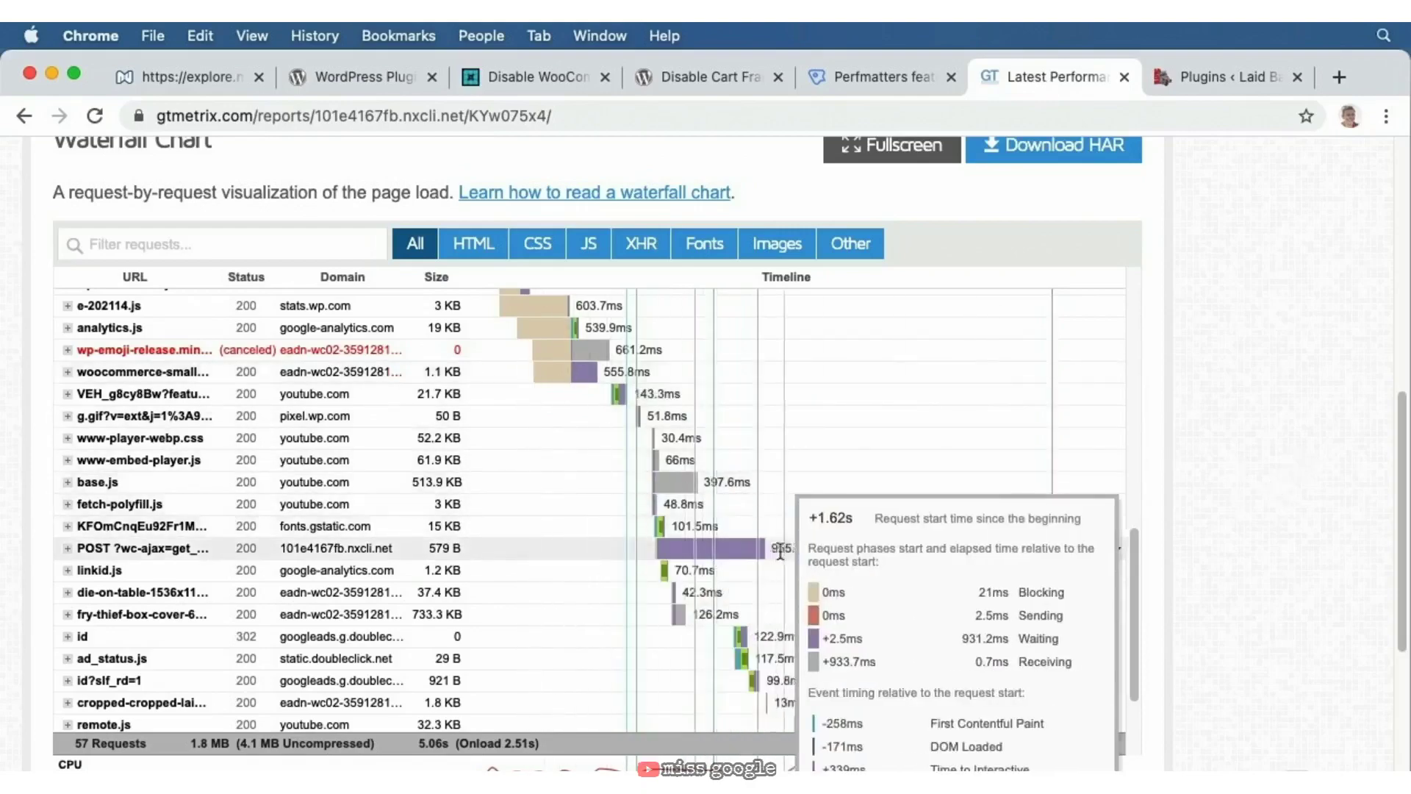
{"action": "scroll", "coordinate": [926, 360], "scroll_direction": "up", "scroll_amount": 15}
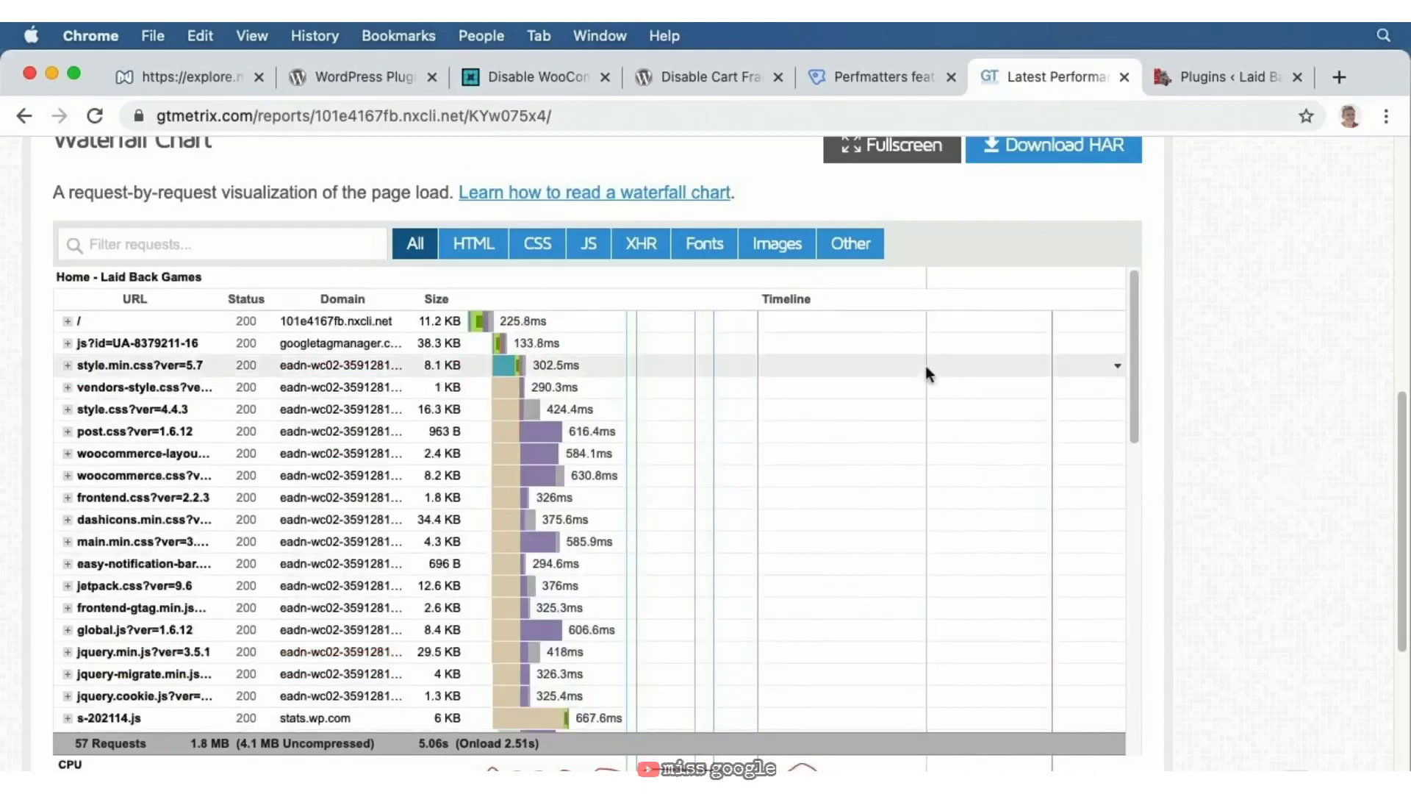
{"action": "scroll", "coordinate": [772, 298], "scroll_direction": "up", "scroll_amount": 6}
{"action": "left_click", "coordinate": [1269, 268]}
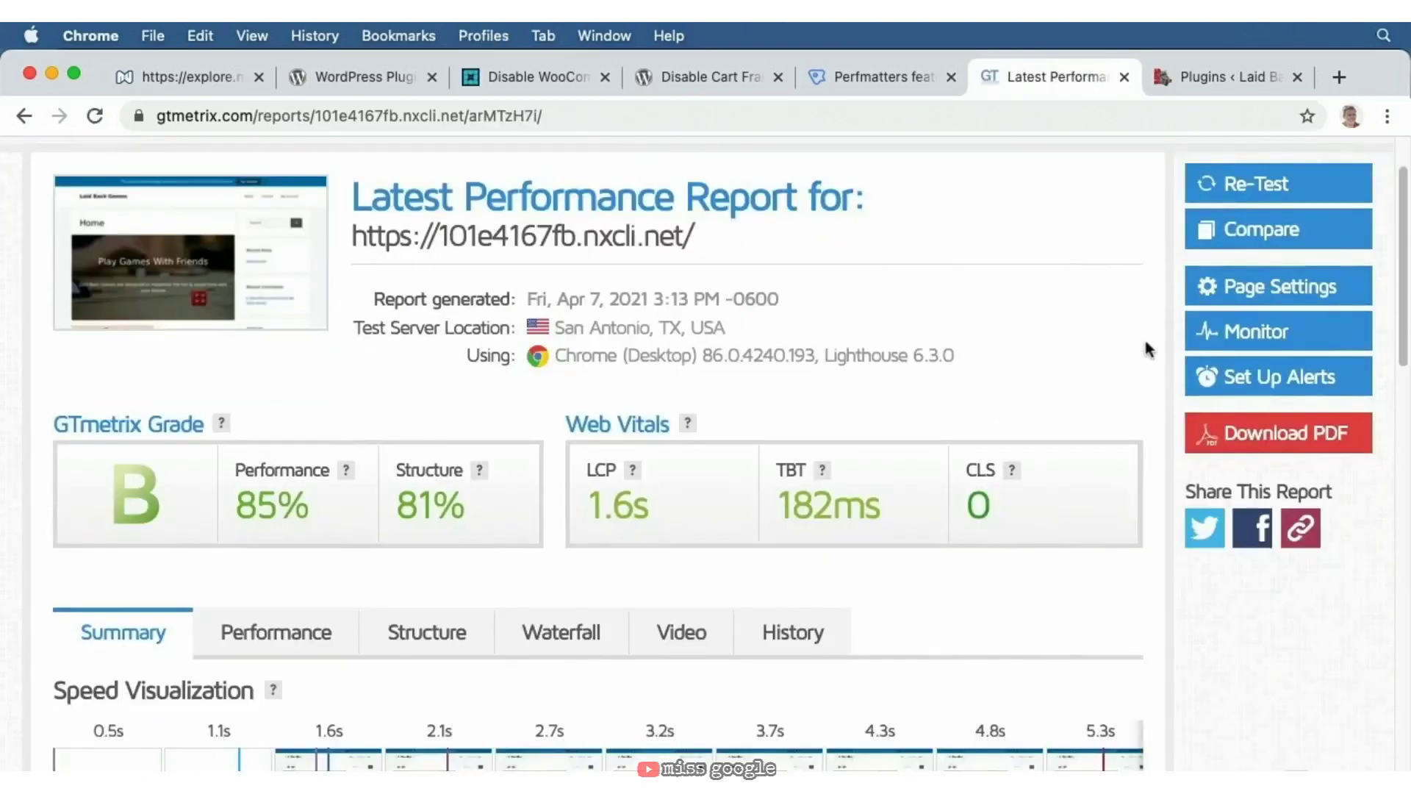
- Review the new report's speed visualization and grades, and check its full waterfall chart for the cart fragments request
{"action": "scroll", "coordinate": [1145, 344], "scroll_direction": "down", "scroll_amount": 5}
{"action": "scroll", "coordinate": [1146, 345], "scroll_direction": "down", "scroll_amount": 2}
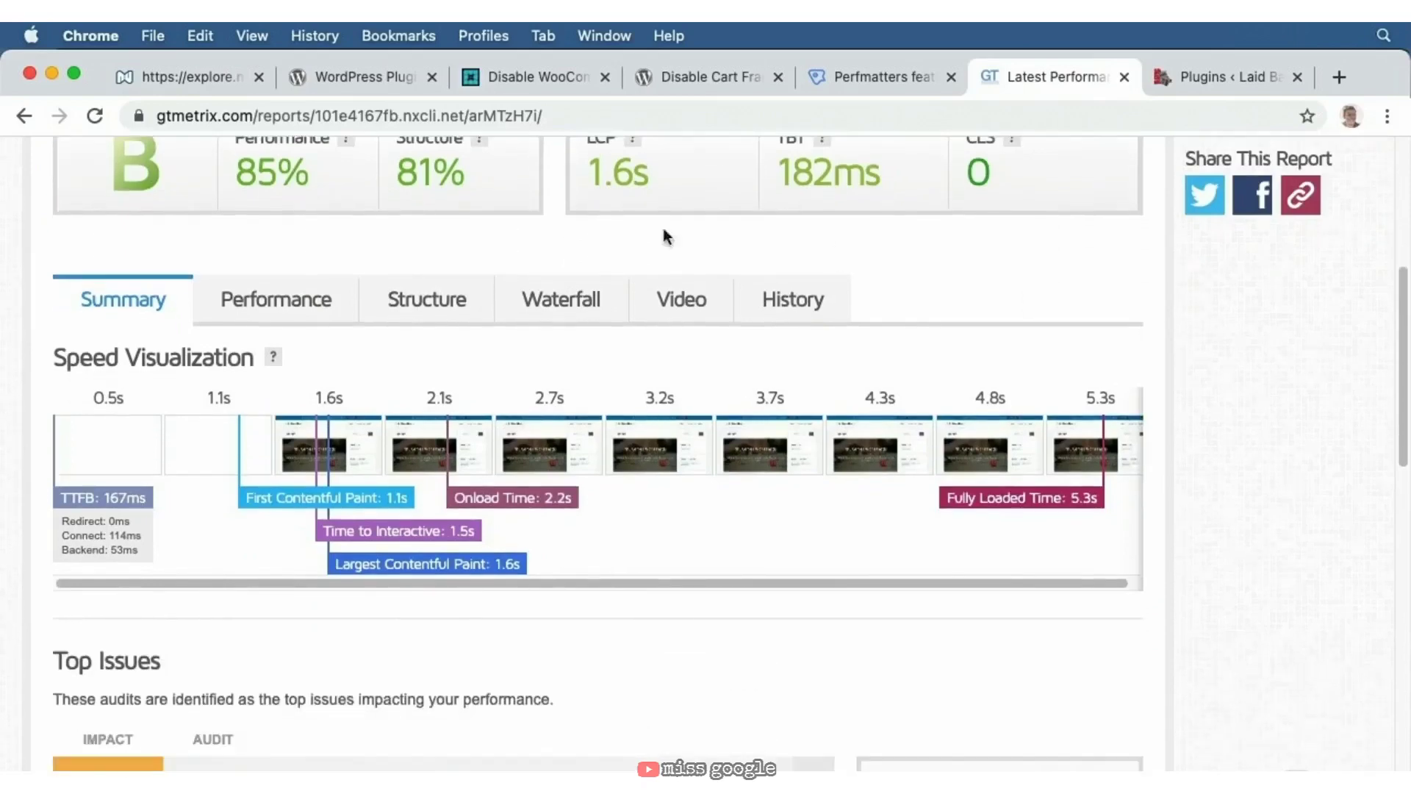
{"action": "left_click", "coordinate": [579, 303]}
{"action": "scroll", "coordinate": [655, 470], "scroll_direction": "down", "scroll_amount": 1}
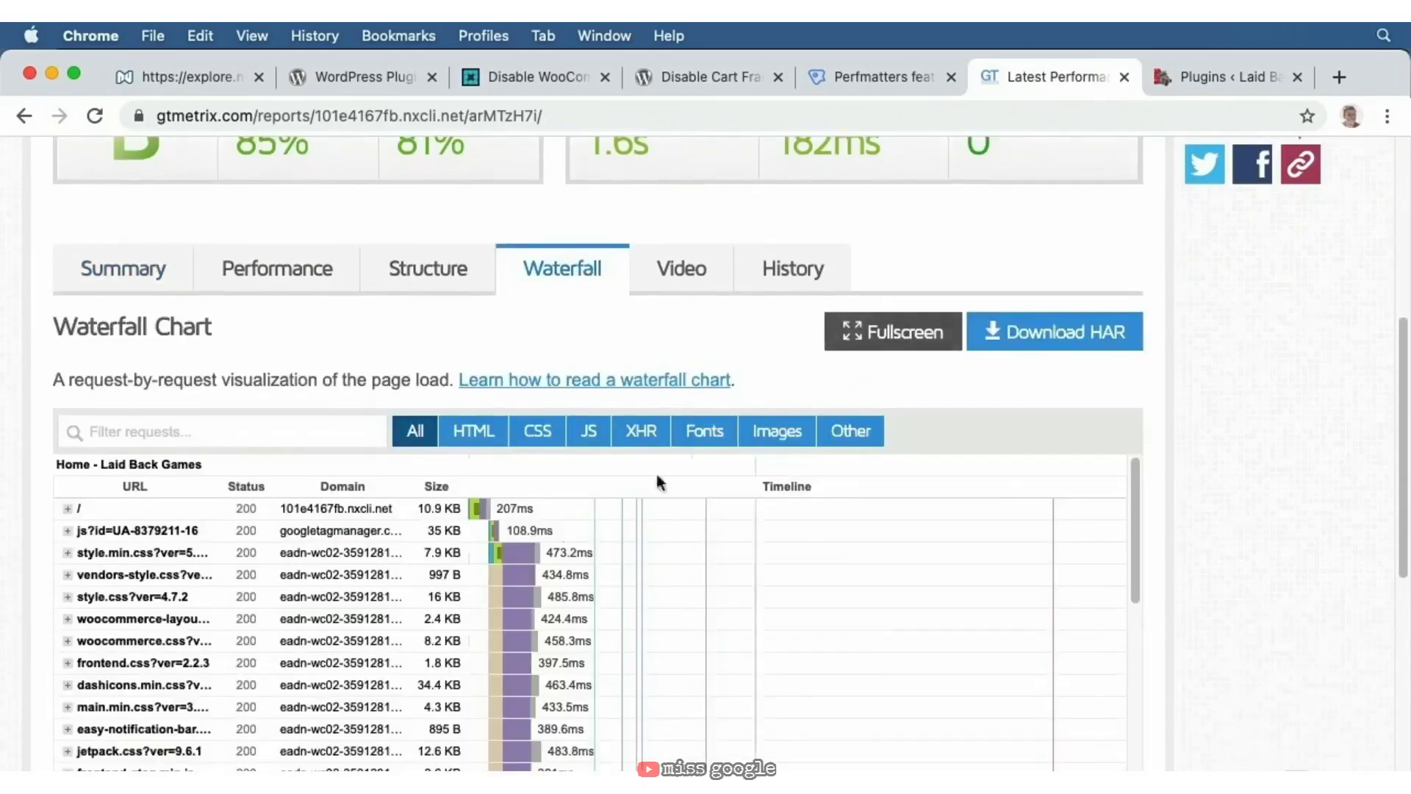
{"action": "scroll", "coordinate": [757, 637], "scroll_direction": "down", "scroll_amount": 10}
{"action": "scroll", "coordinate": [758, 633], "scroll_direction": "down", "scroll_amount": 5}
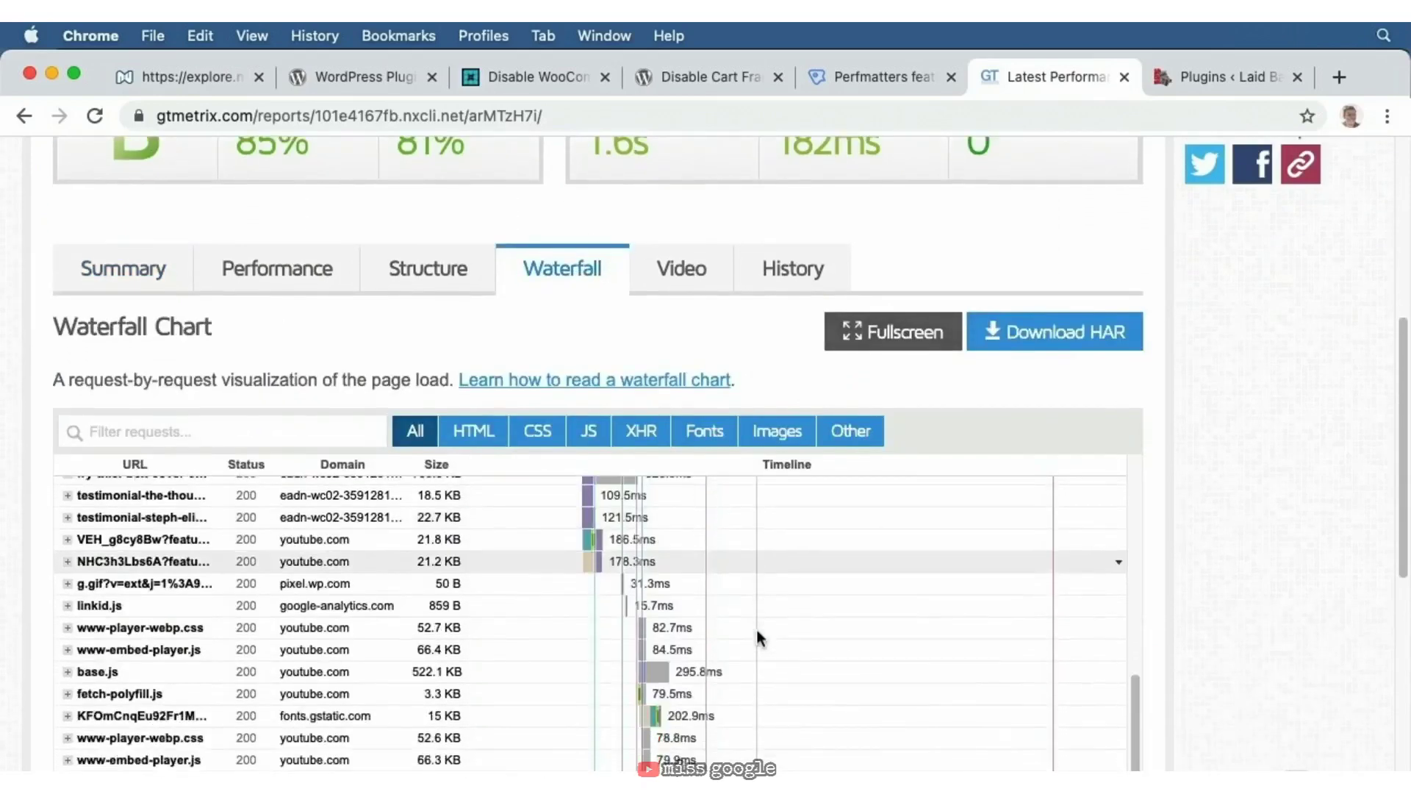
{"action": "scroll", "coordinate": [756, 627], "scroll_direction": "down", "scroll_amount": 6}
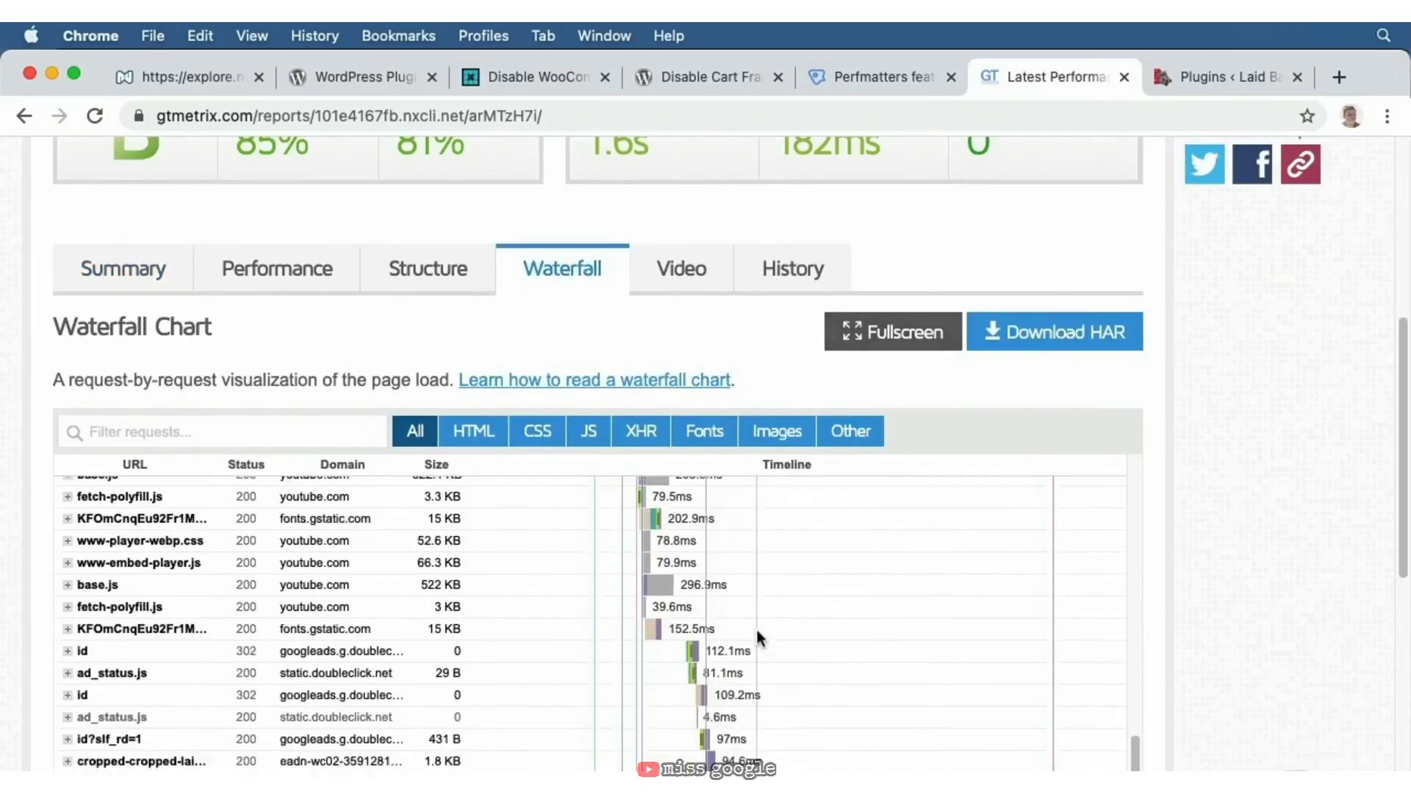
{"action": "scroll", "coordinate": [756, 629], "scroll_direction": "down", "scroll_amount": 2}
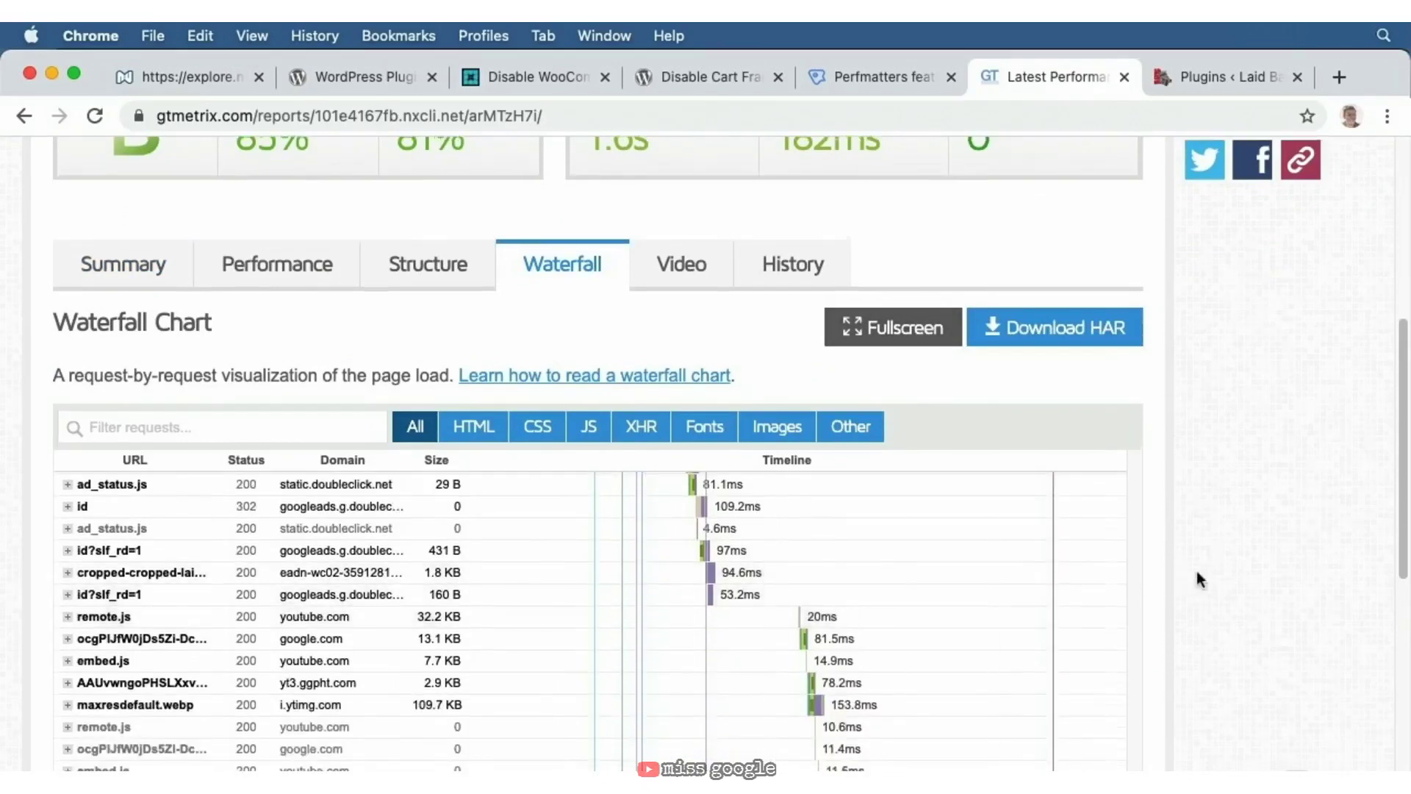
{"action": "scroll", "coordinate": [1196, 570], "scroll_direction": "down", "scroll_amount": 3}
{"action": "scroll", "coordinate": [1197, 570], "scroll_direction": "down", "scroll_amount": 1}
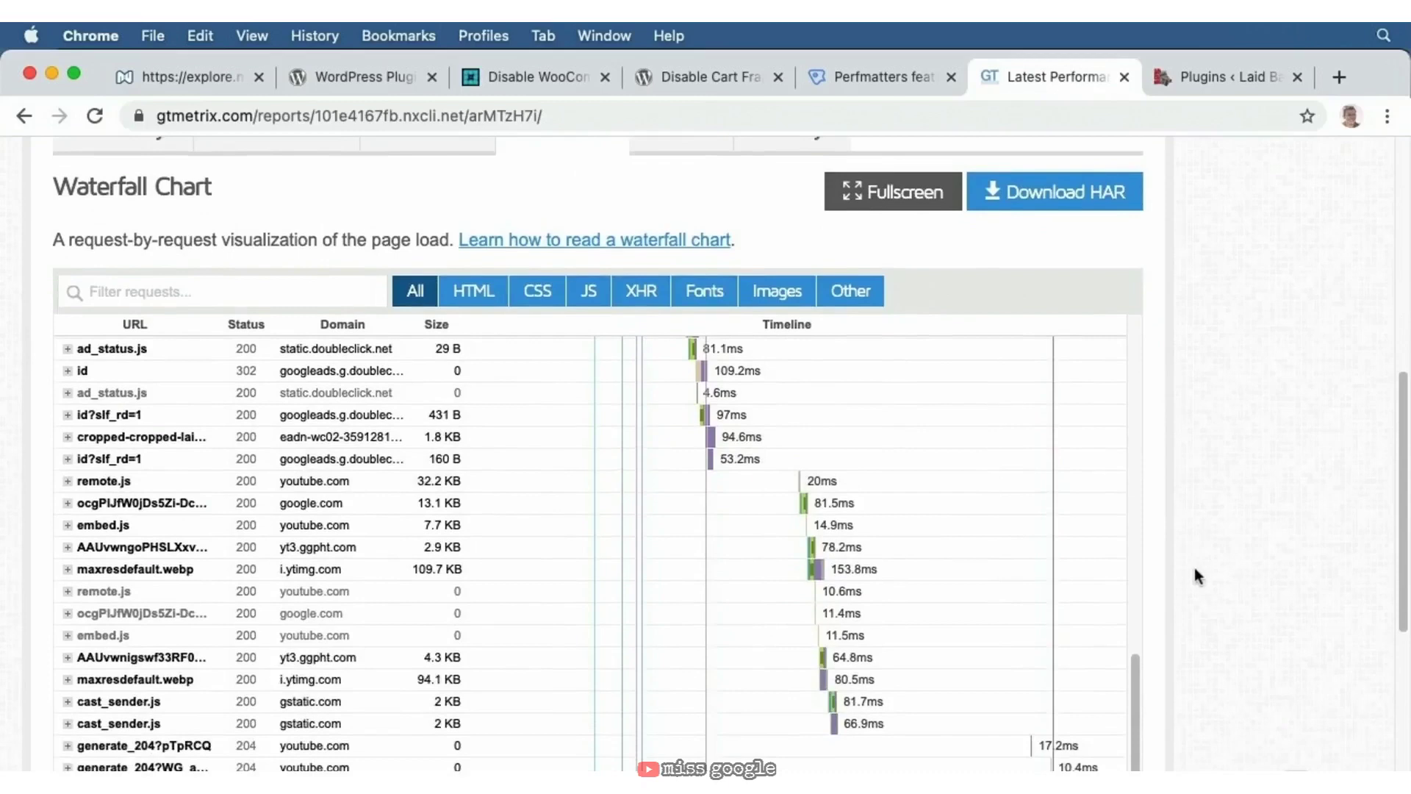
{"action": "scroll", "coordinate": [839, 464], "scroll_direction": "up", "scroll_amount": 3}
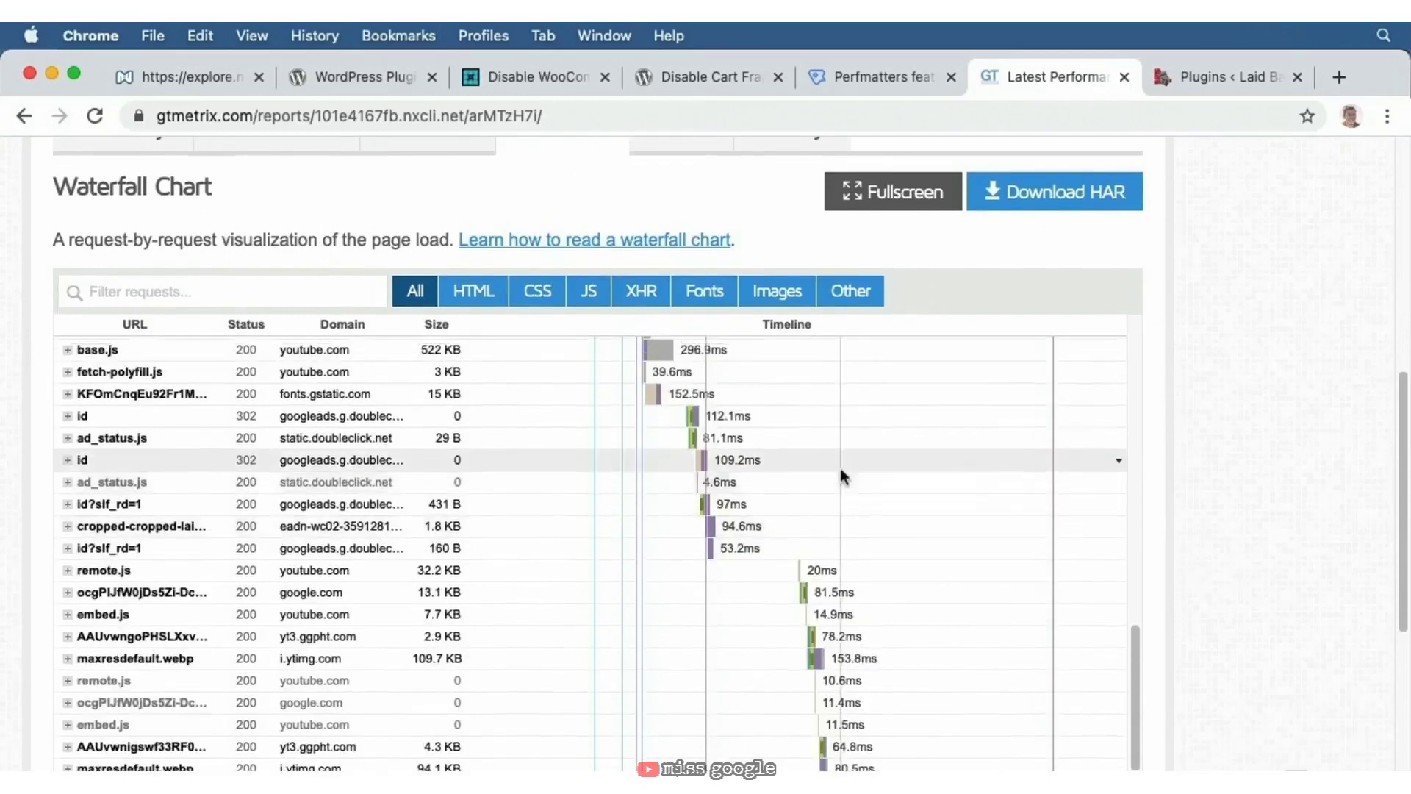
{"action": "scroll", "coordinate": [841, 470], "scroll_direction": "up", "scroll_amount": 5}
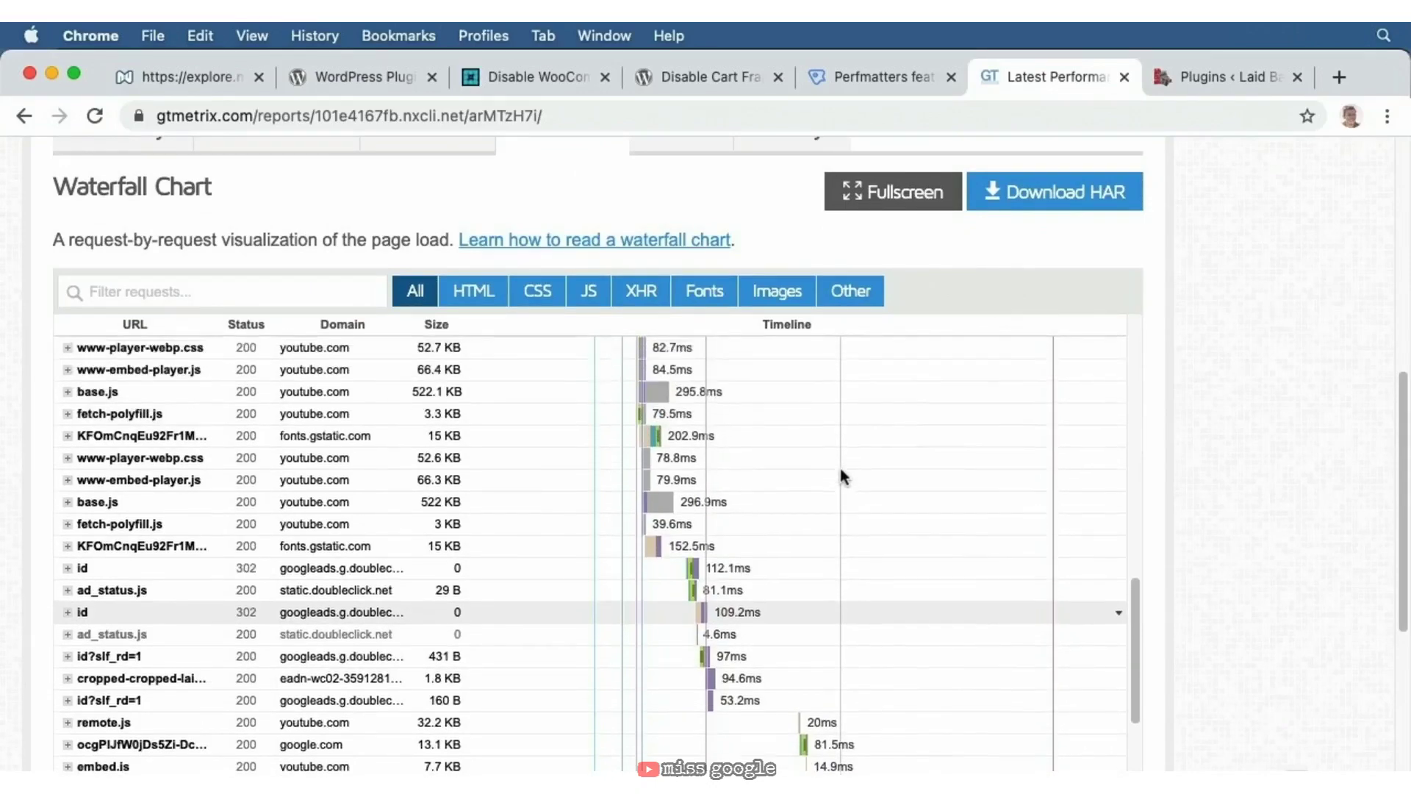
{"action": "scroll", "coordinate": [841, 471], "scroll_direction": "up", "scroll_amount": 15}
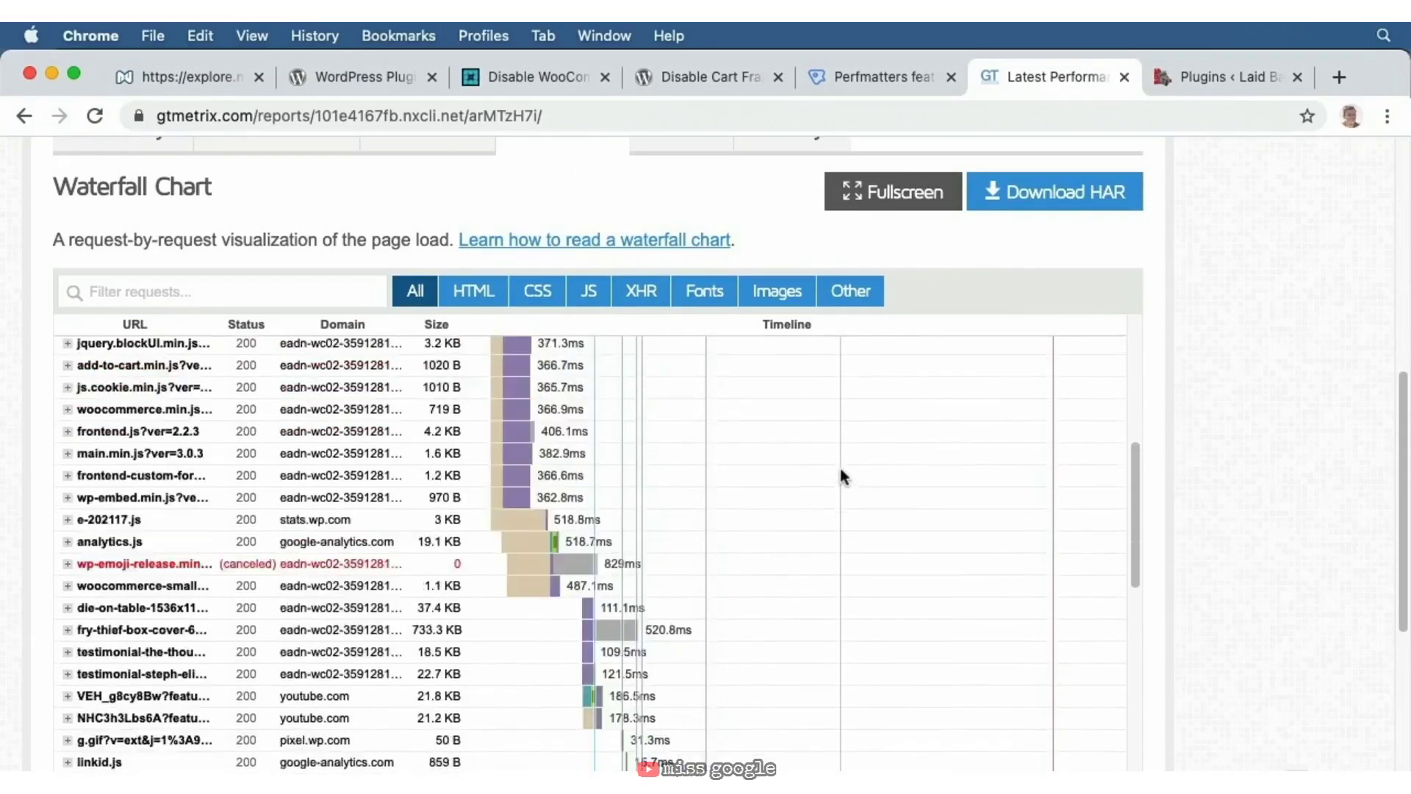
{"action": "scroll", "coordinate": [841, 470], "scroll_direction": "up", "scroll_amount": 5}
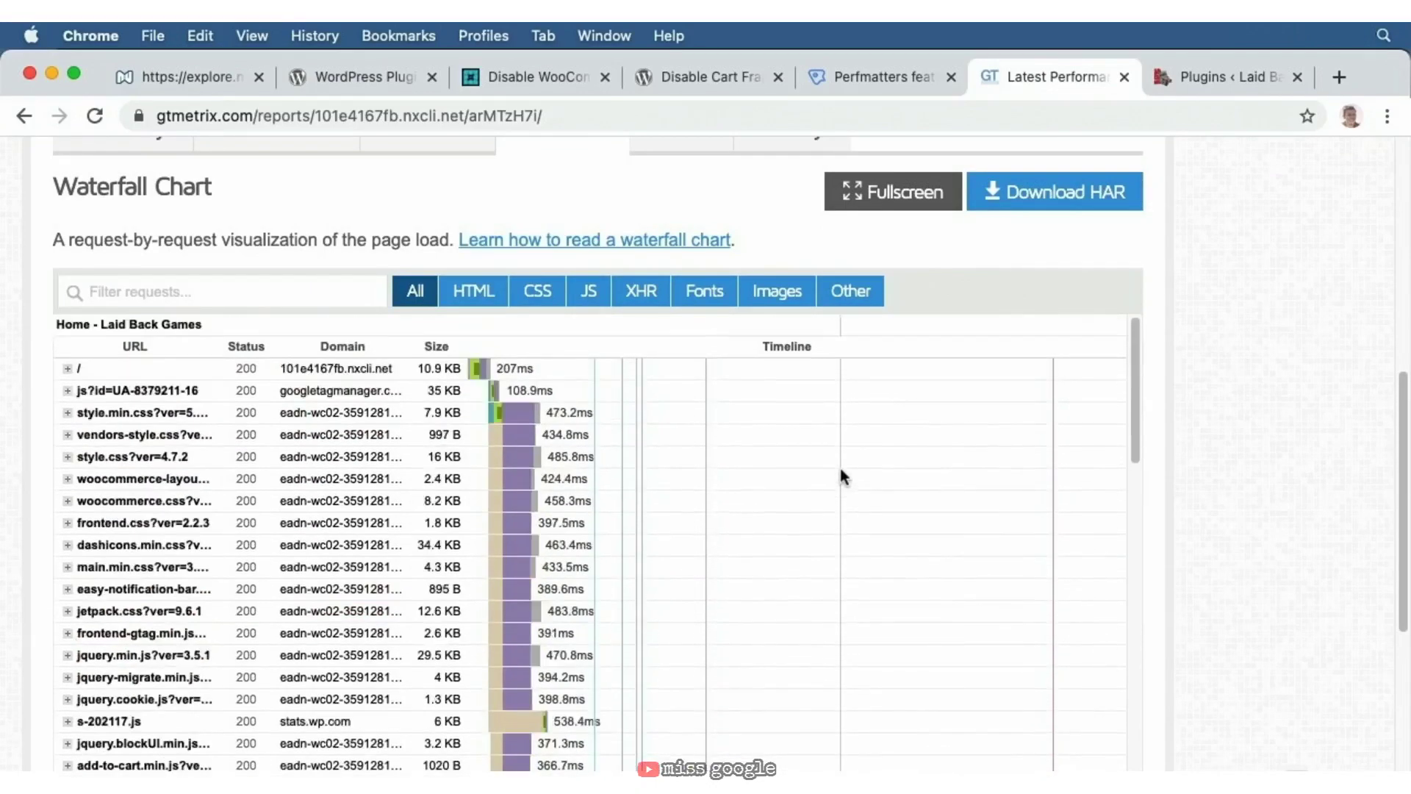
{"action": "scroll", "coordinate": [840, 469], "scroll_direction": "up", "scroll_amount": 10}
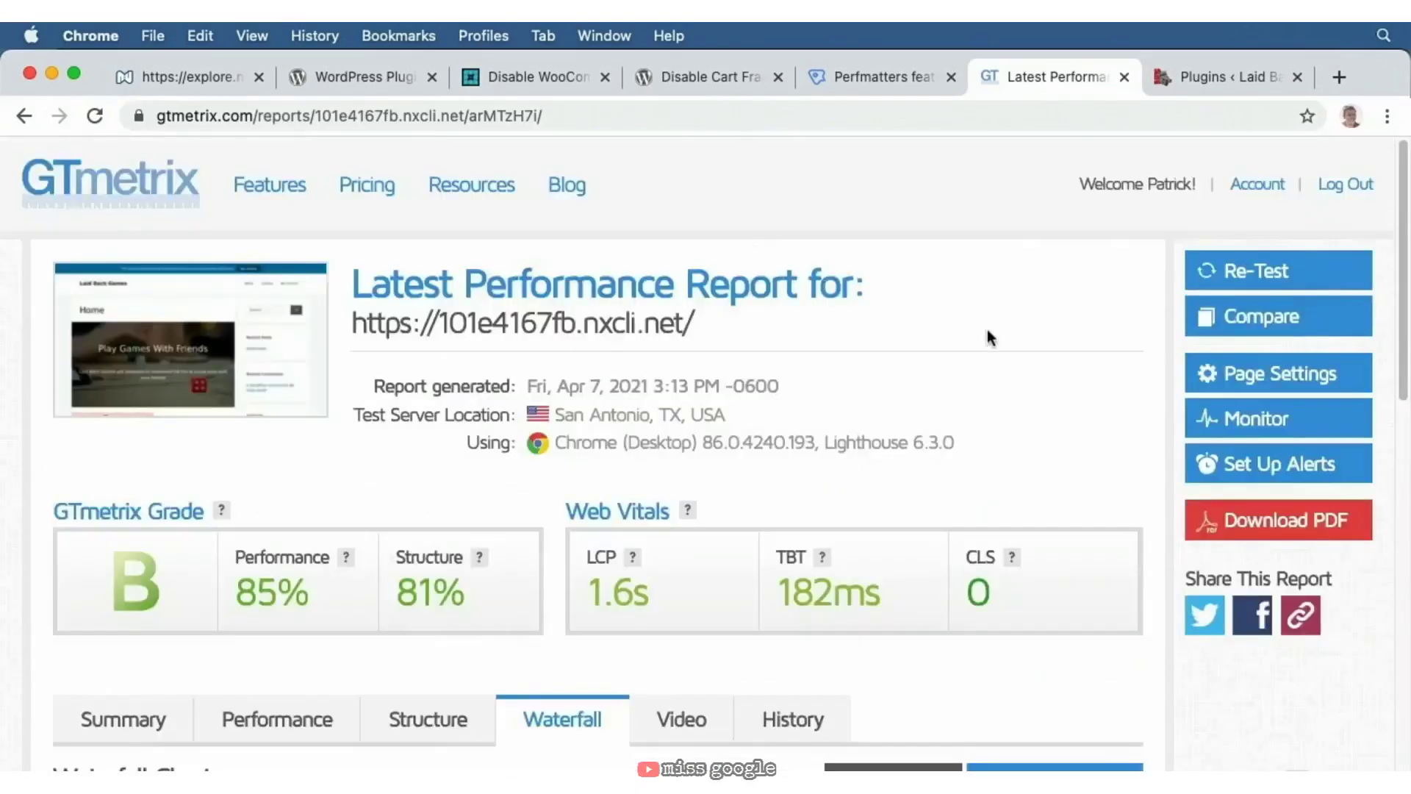
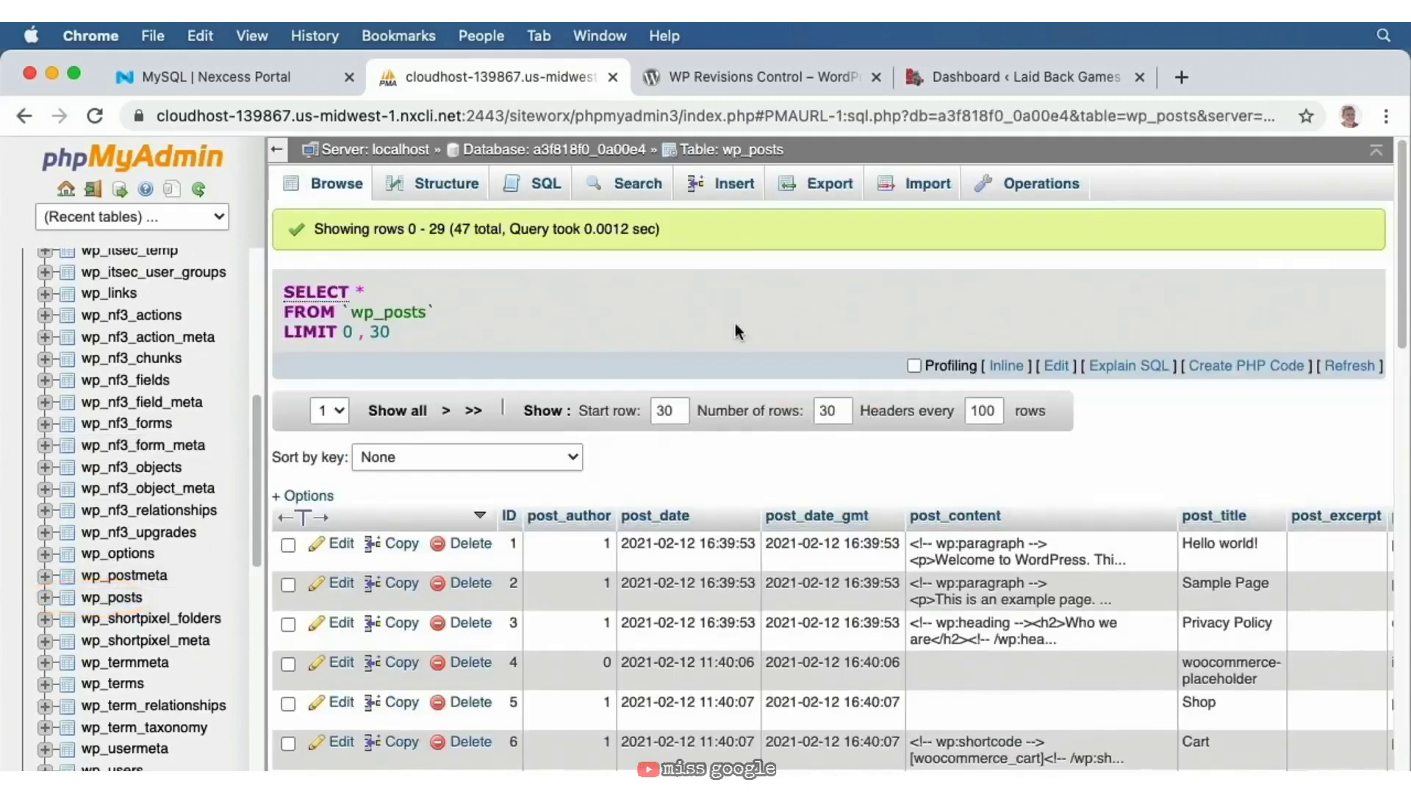
- Search the wp_posts table for rows whose post_type is LIKE revision
{"action": "left_click", "coordinate": [640, 185]}
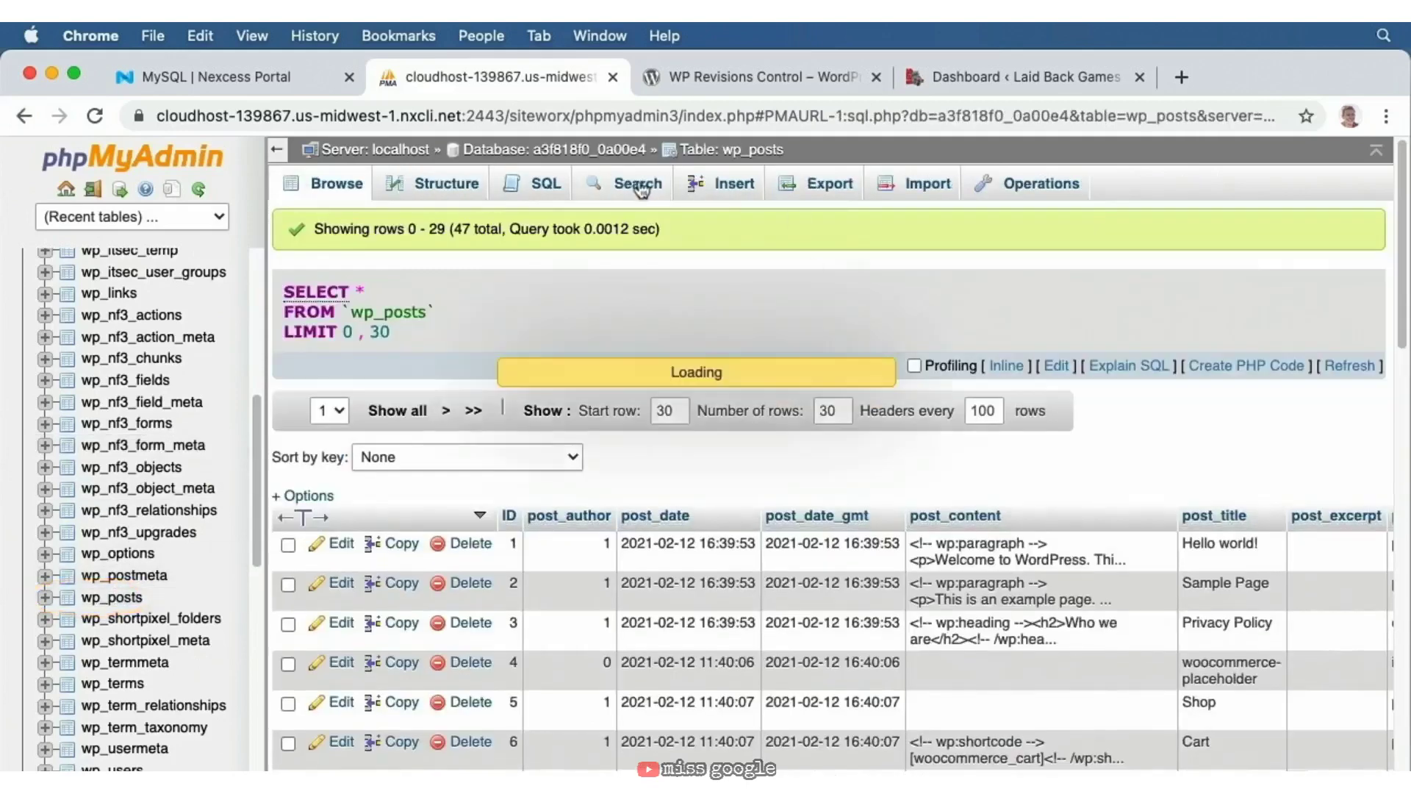
{"action": "scroll", "coordinate": [853, 309], "scroll_direction": "down", "scroll_amount": 12}
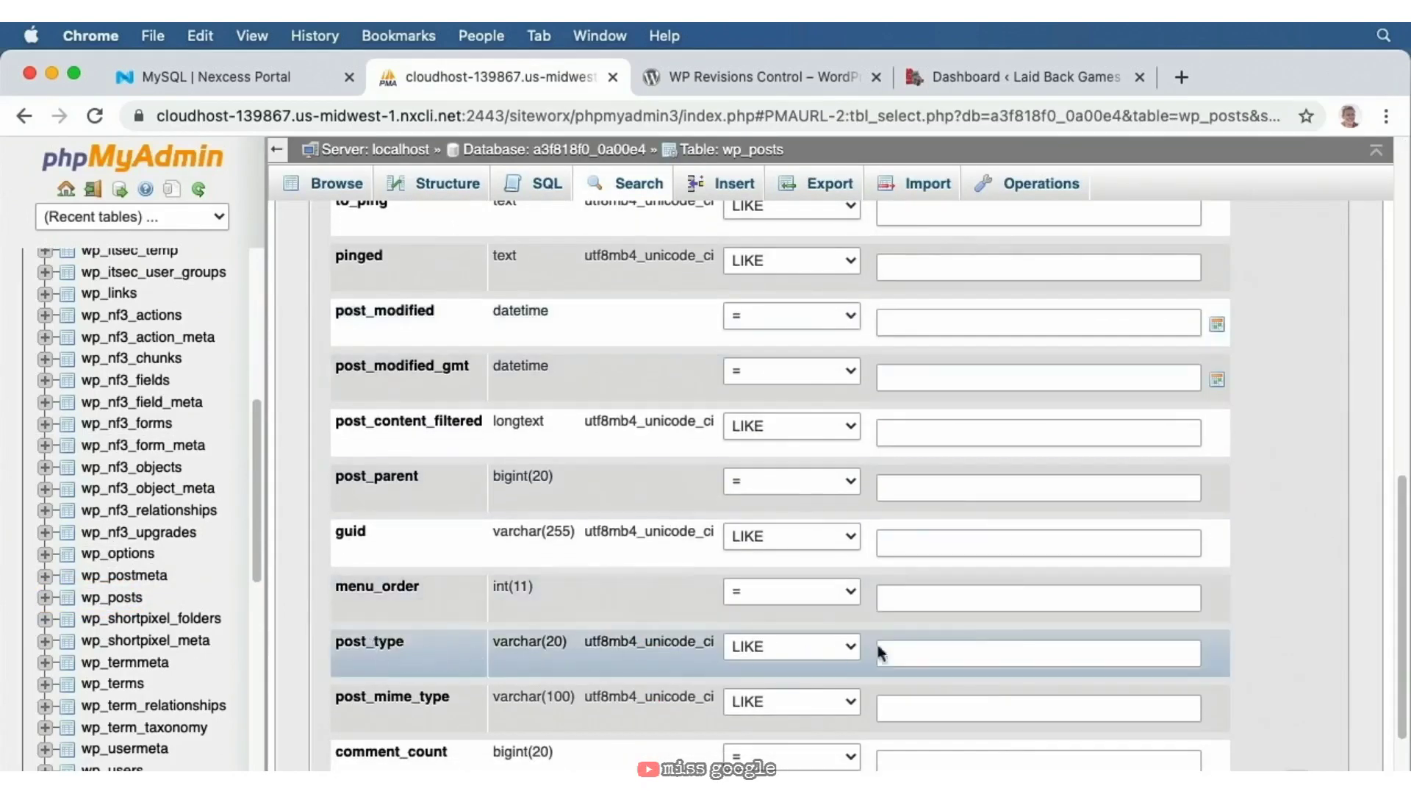
{"action": "left_click", "coordinate": [923, 650]}
{"action": "type", "text": "revision"}
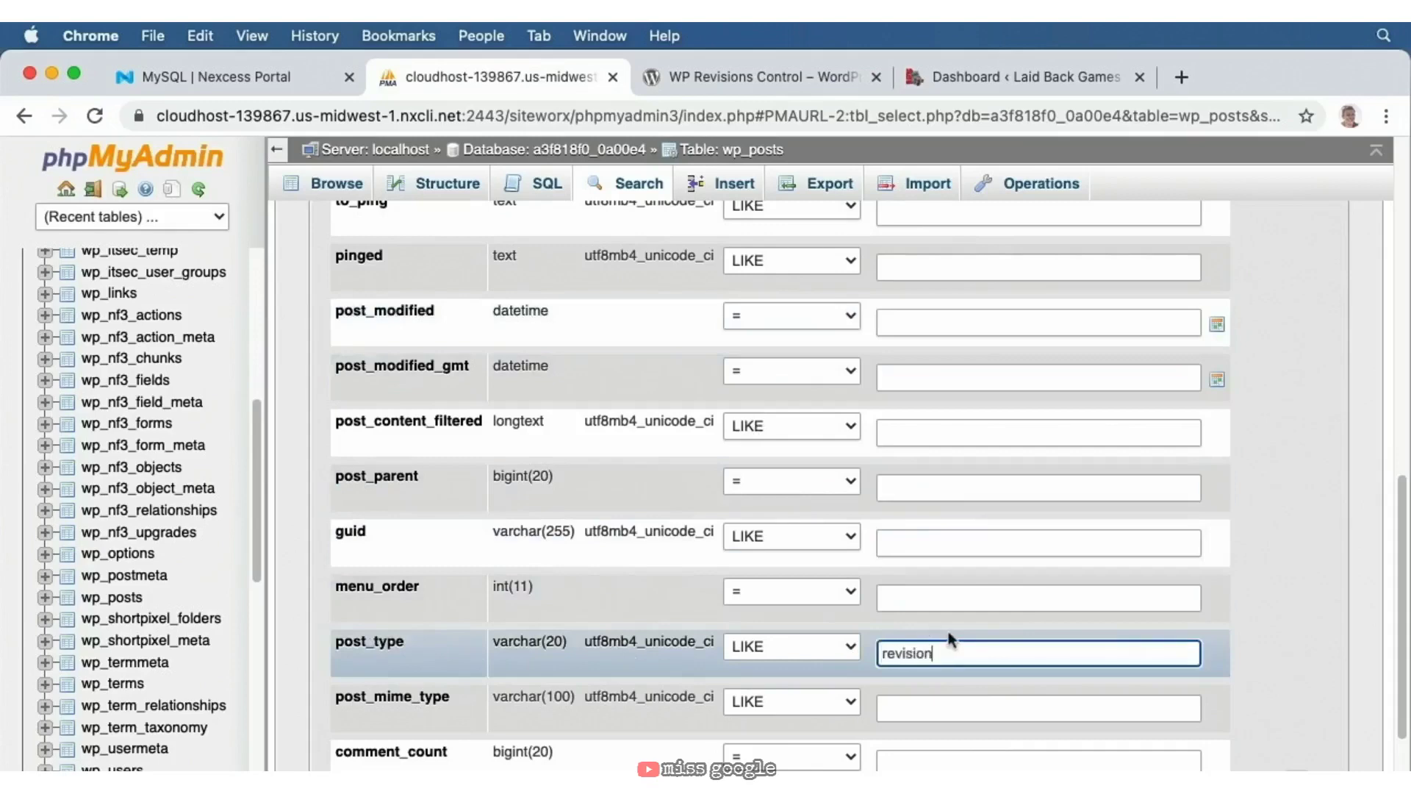
{"action": "scroll", "coordinate": [951, 636], "scroll_direction": "down", "scroll_amount": 5}
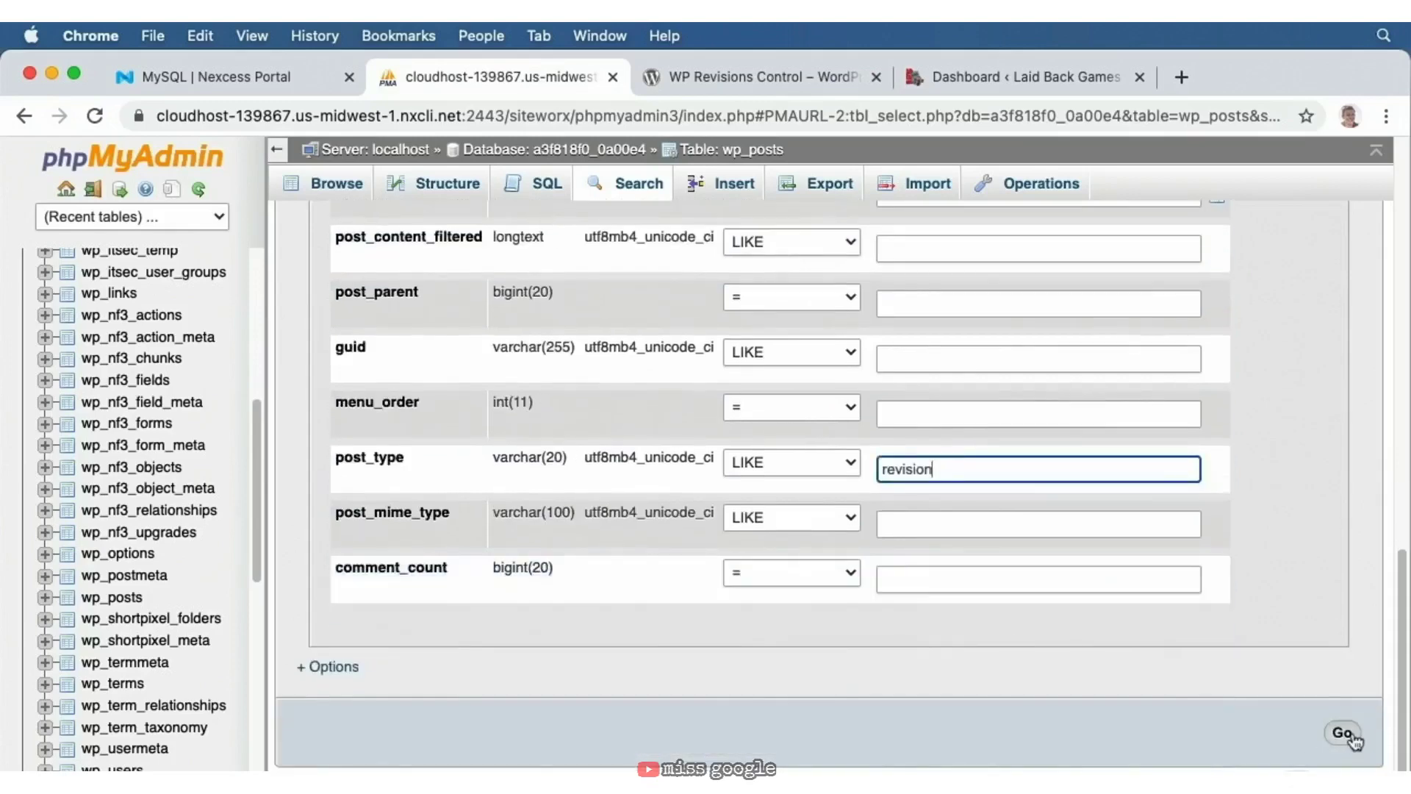
{"action": "left_click", "coordinate": [1351, 736]}
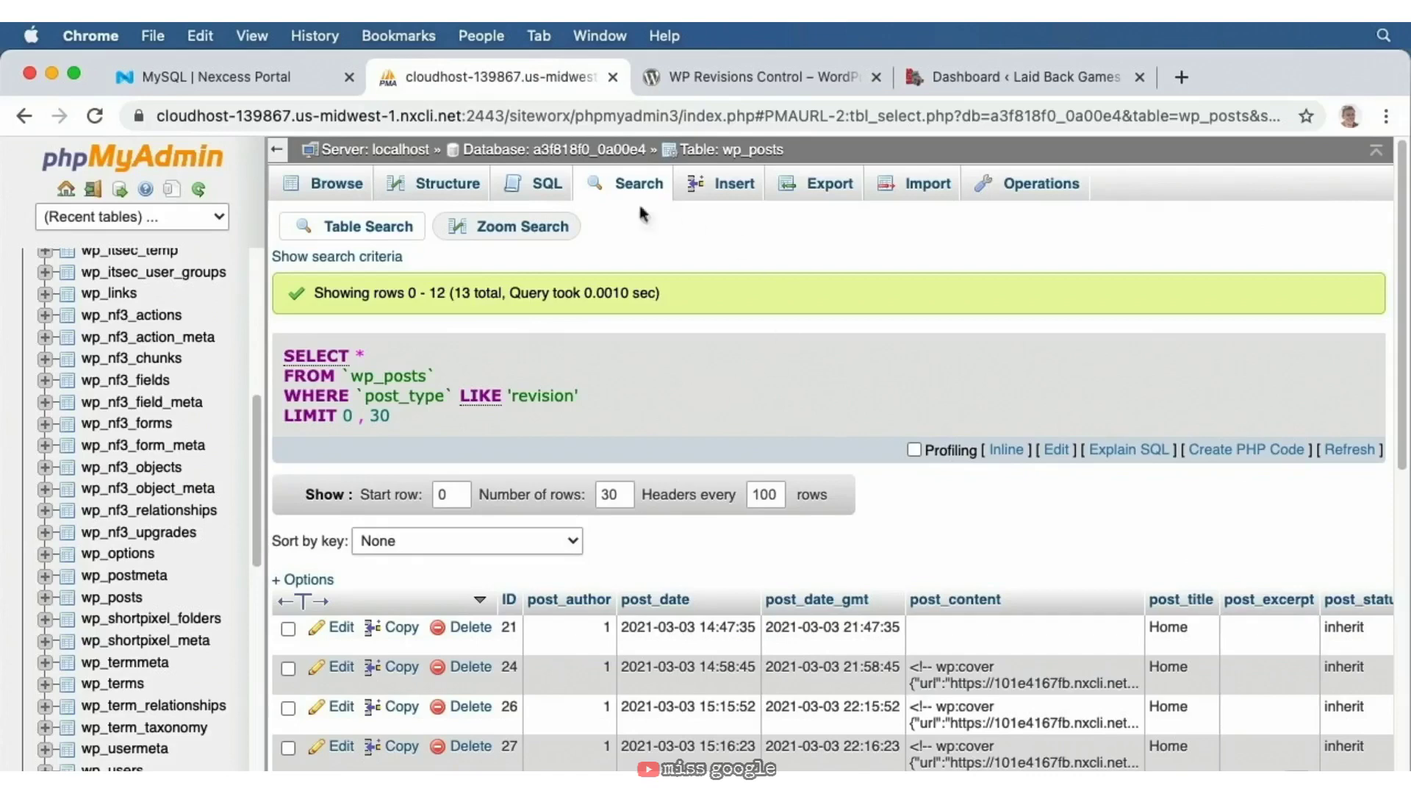
- Run the SQL query DELETE FROM wp_posts WHERE post_type = "revision" and confirm the deletion
{"action": "left_click", "coordinate": [540, 184]}
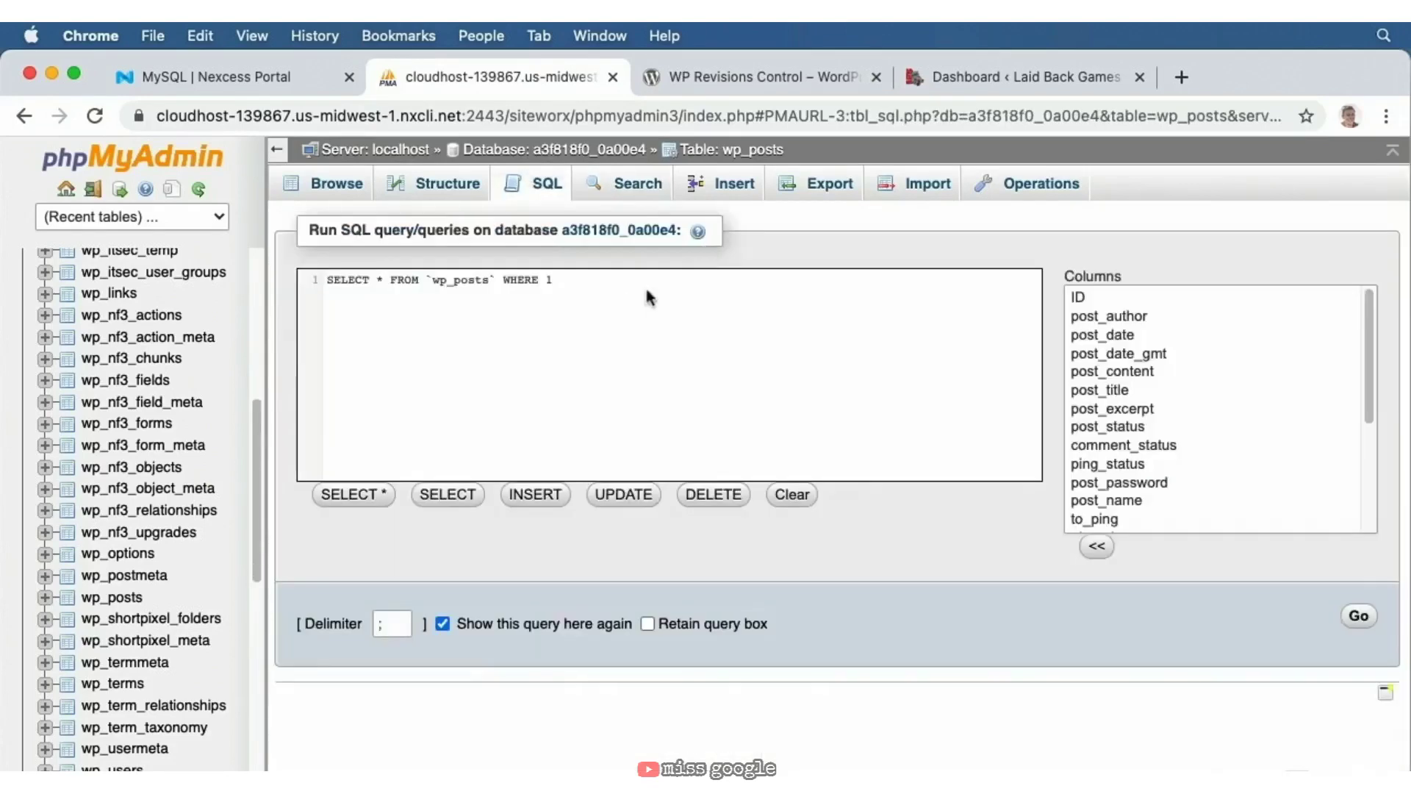
{"action": "triple_click", "coordinate": [361, 273]}
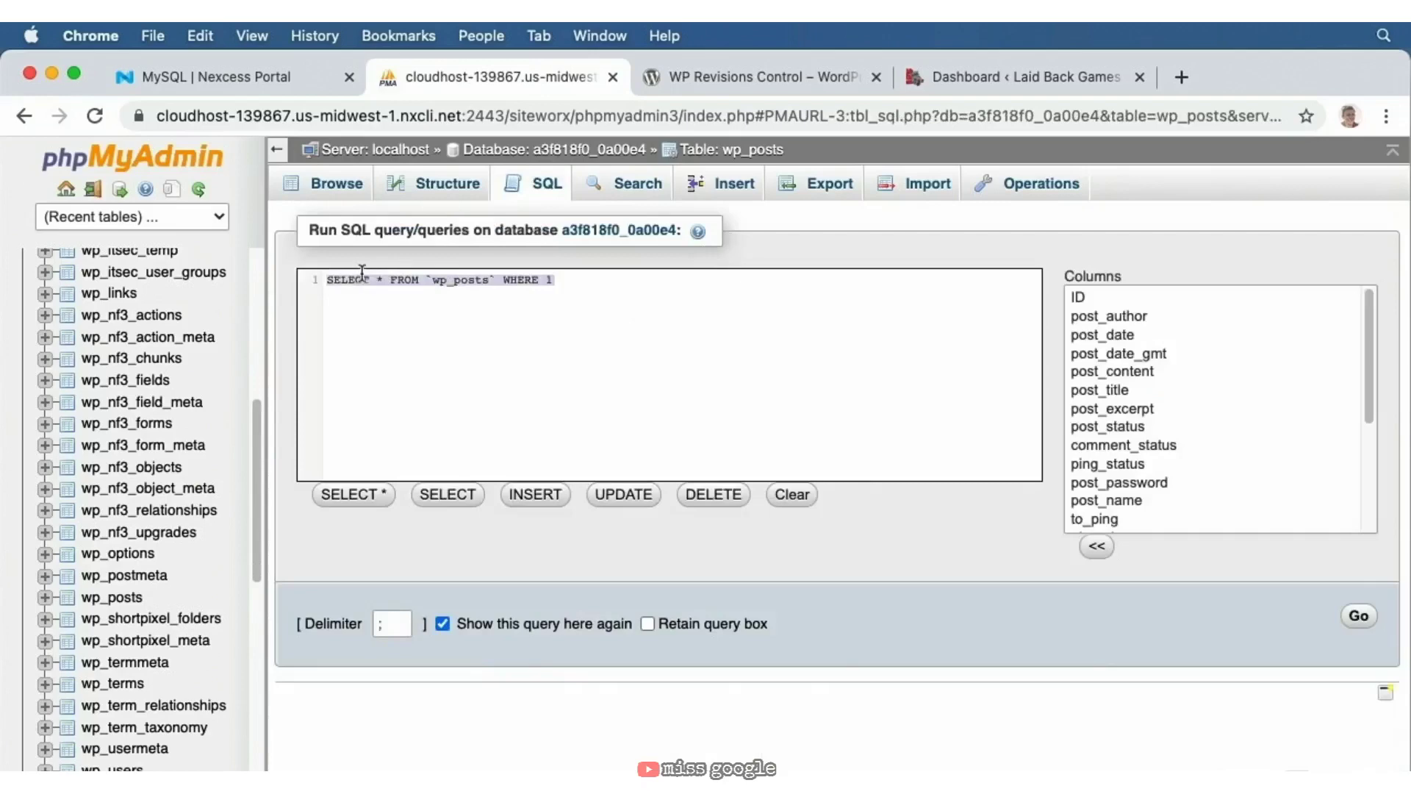
{"action": "type", "text": "DELETE "}
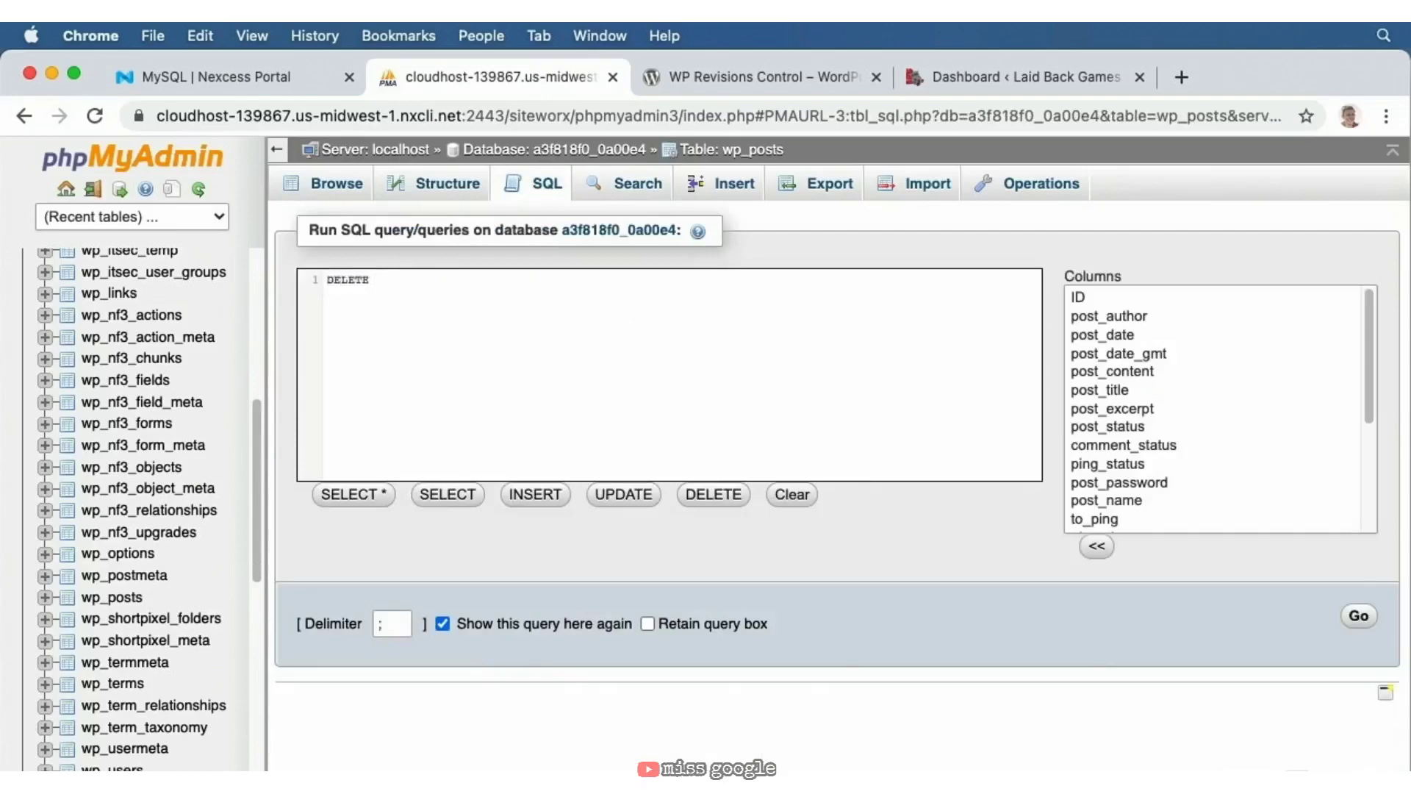
{"action": "type", "text": "FROM wp_posts WHERE pos"}
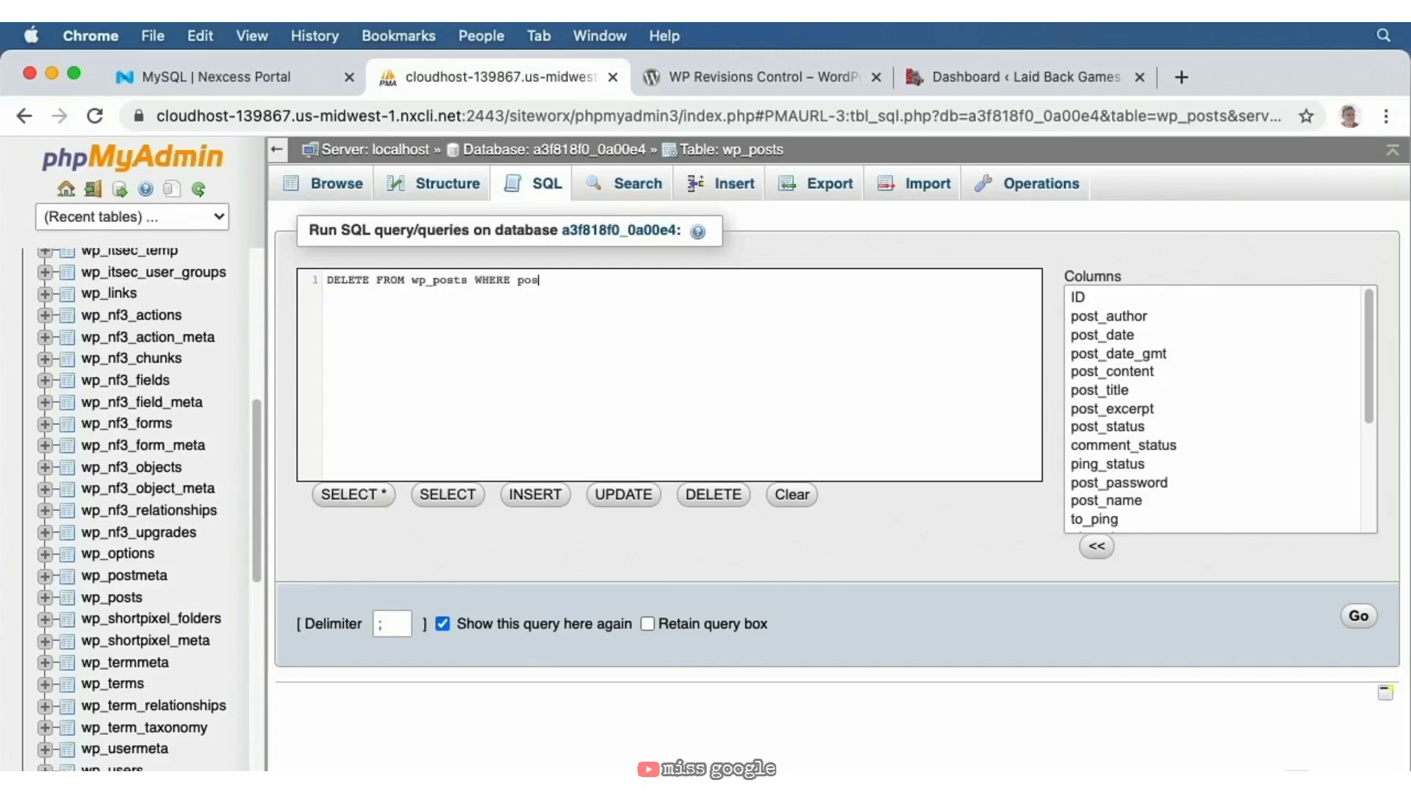
{"action": "type", "text": "t_type = \"revision\""}
{"action": "left_click", "coordinate": [1359, 615]}
{"action": "left_click", "coordinate": [872, 272]}
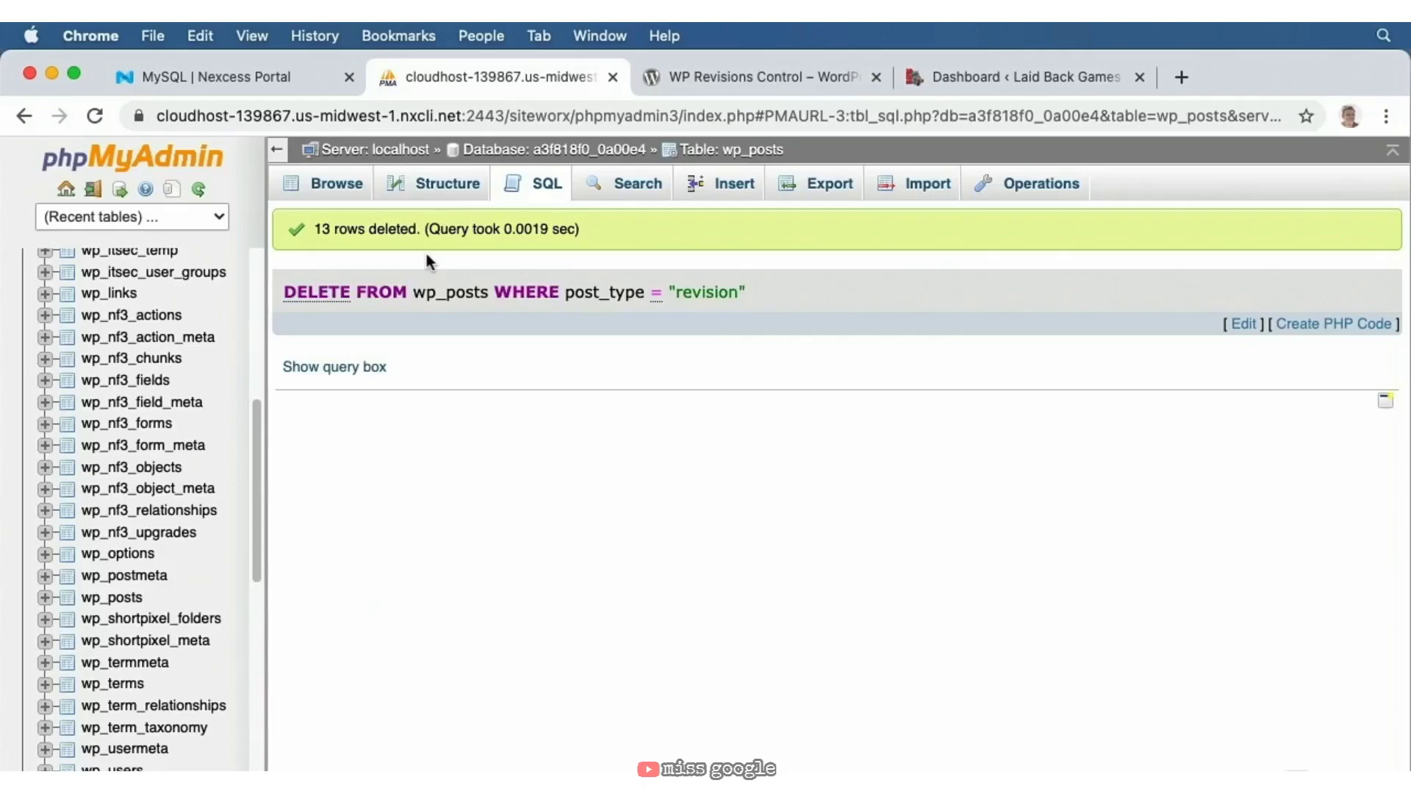
- Review the WP Revisions Control page on WordPress.org, and install and activate the plugin on the Laid Back Games site
{"action": "left_click", "coordinate": [647, 78]}
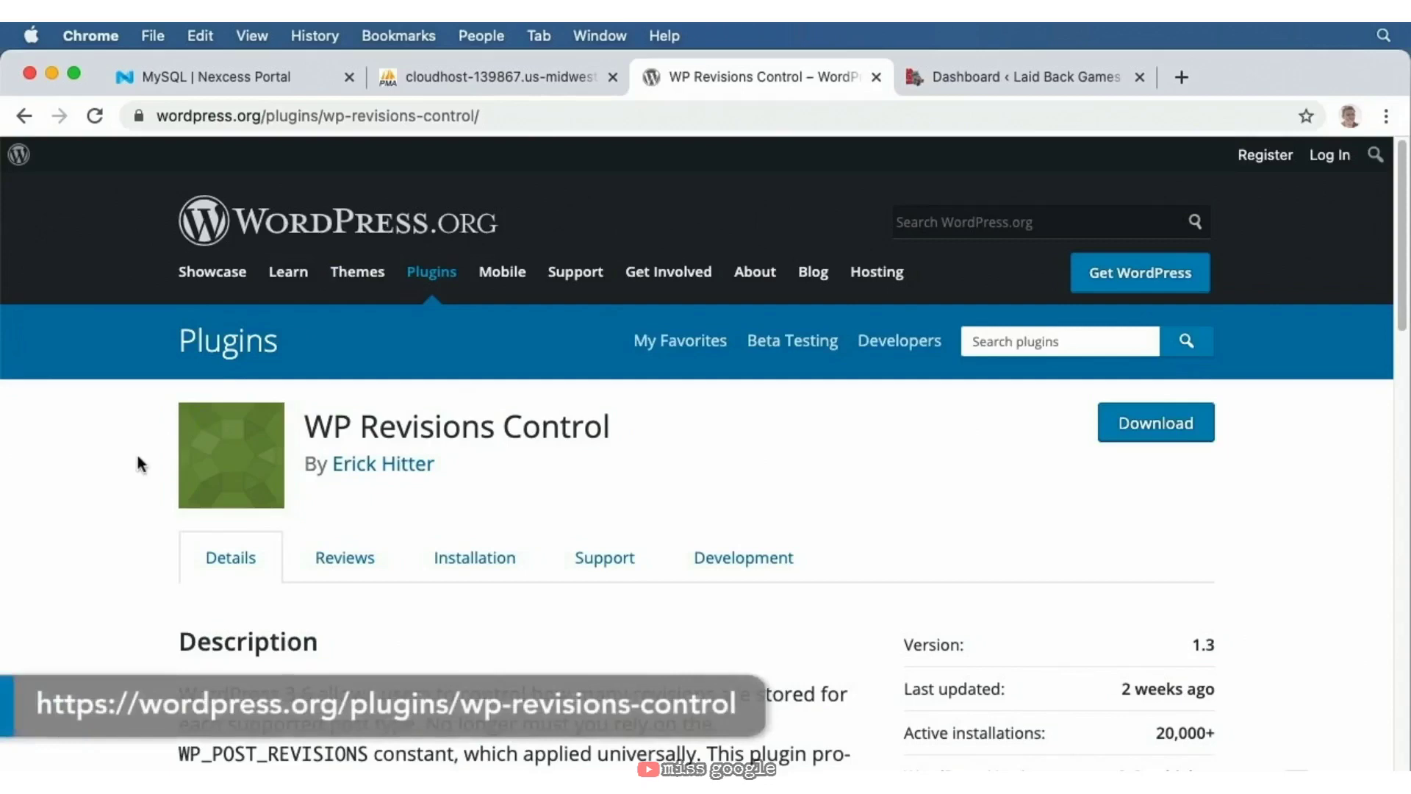
{"action": "scroll", "coordinate": [140, 463], "scroll_direction": "down", "scroll_amount": 2}
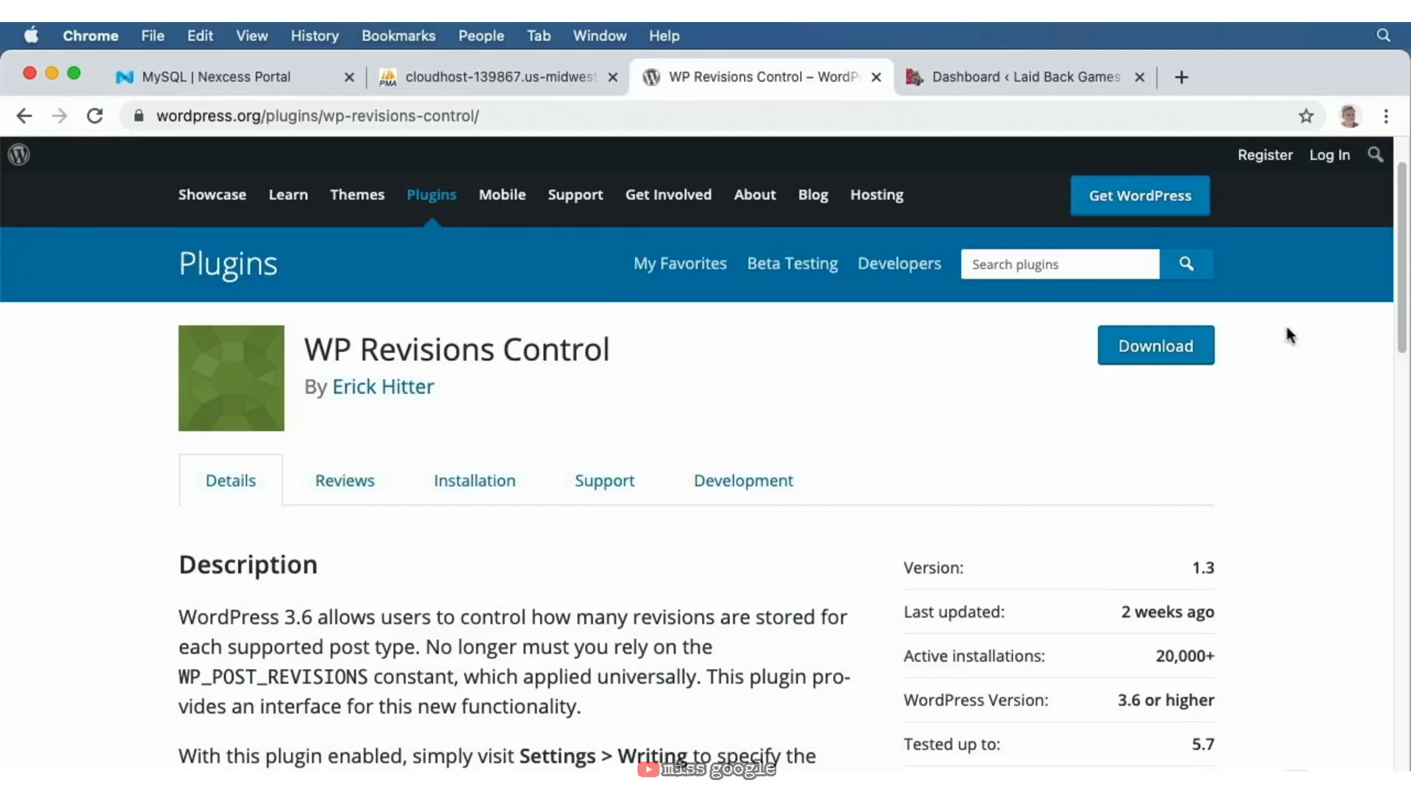
{"action": "left_click", "coordinate": [938, 85]}
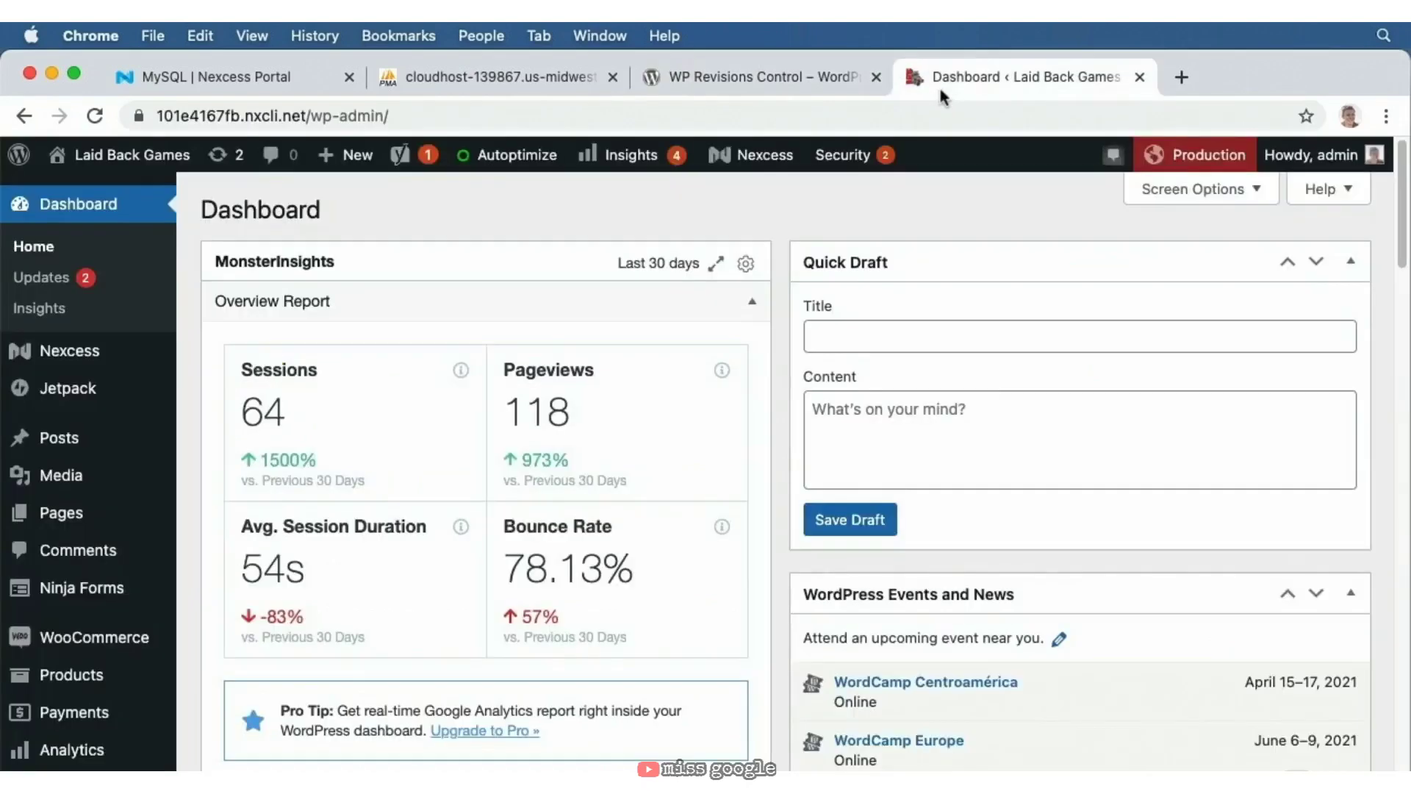
{"action": "scroll", "coordinate": [68, 571], "scroll_direction": "down", "scroll_amount": 5}
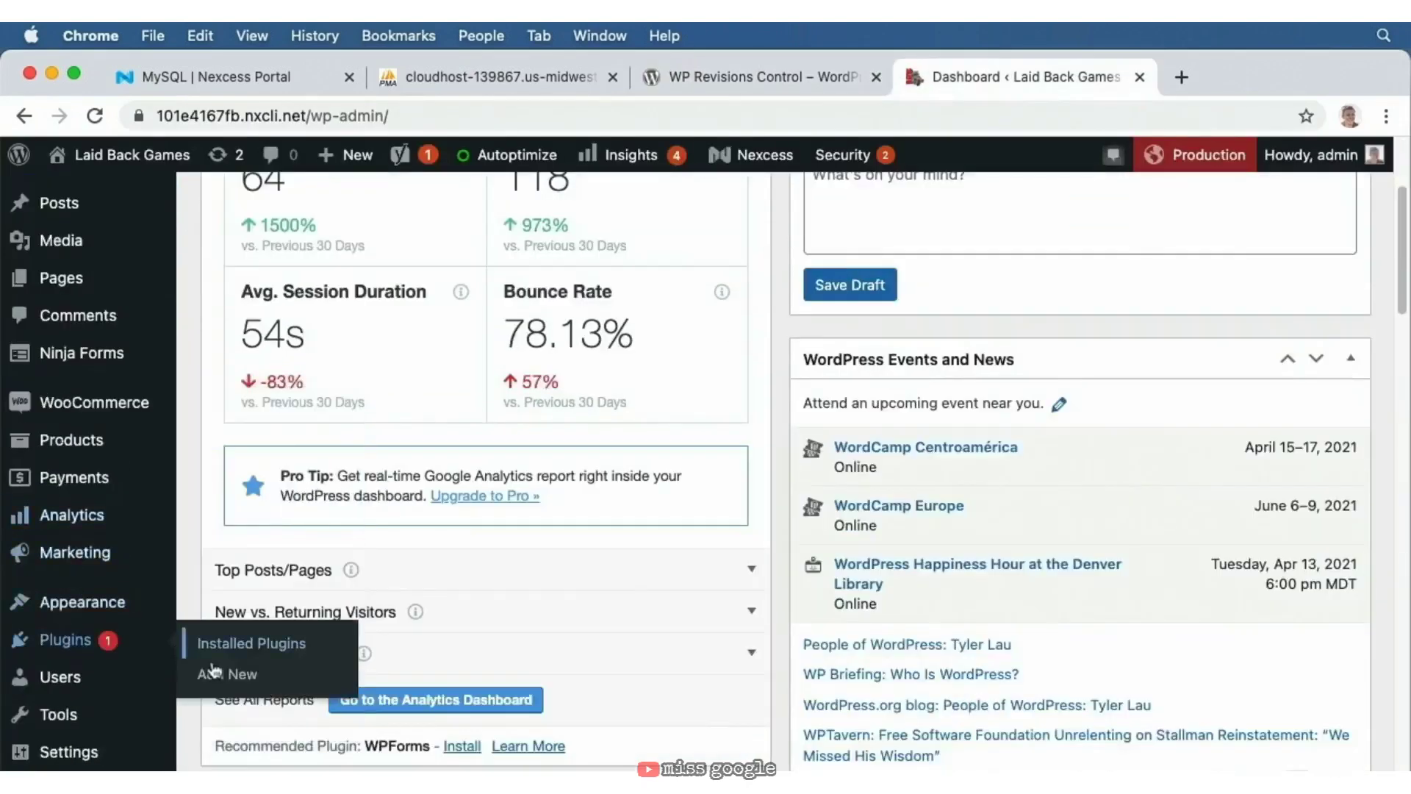
{"action": "left_click", "coordinate": [211, 671]}
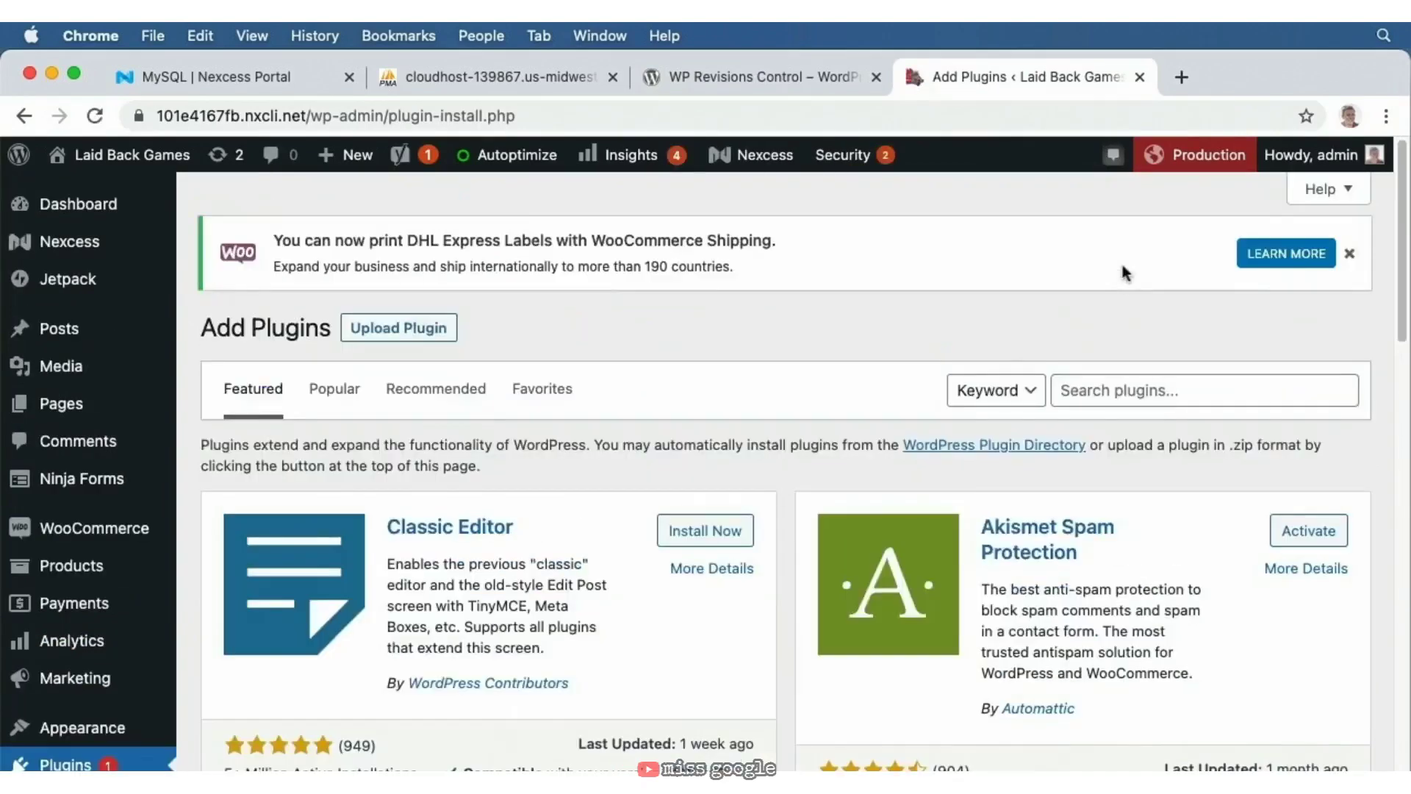
{"action": "left_click", "coordinate": [1111, 389]}
{"action": "type", "text": "wp re"}
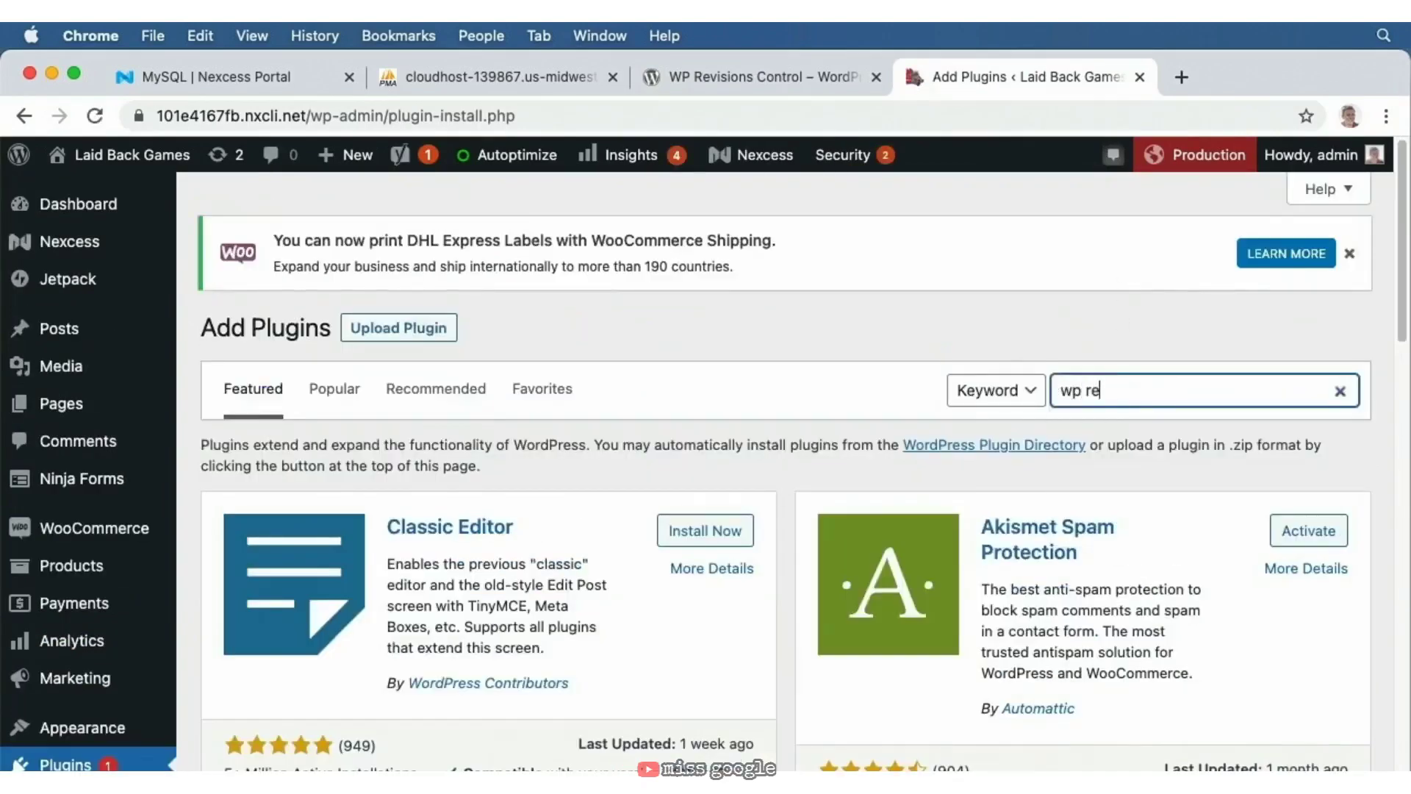
{"action": "type", "text": "visions control"}
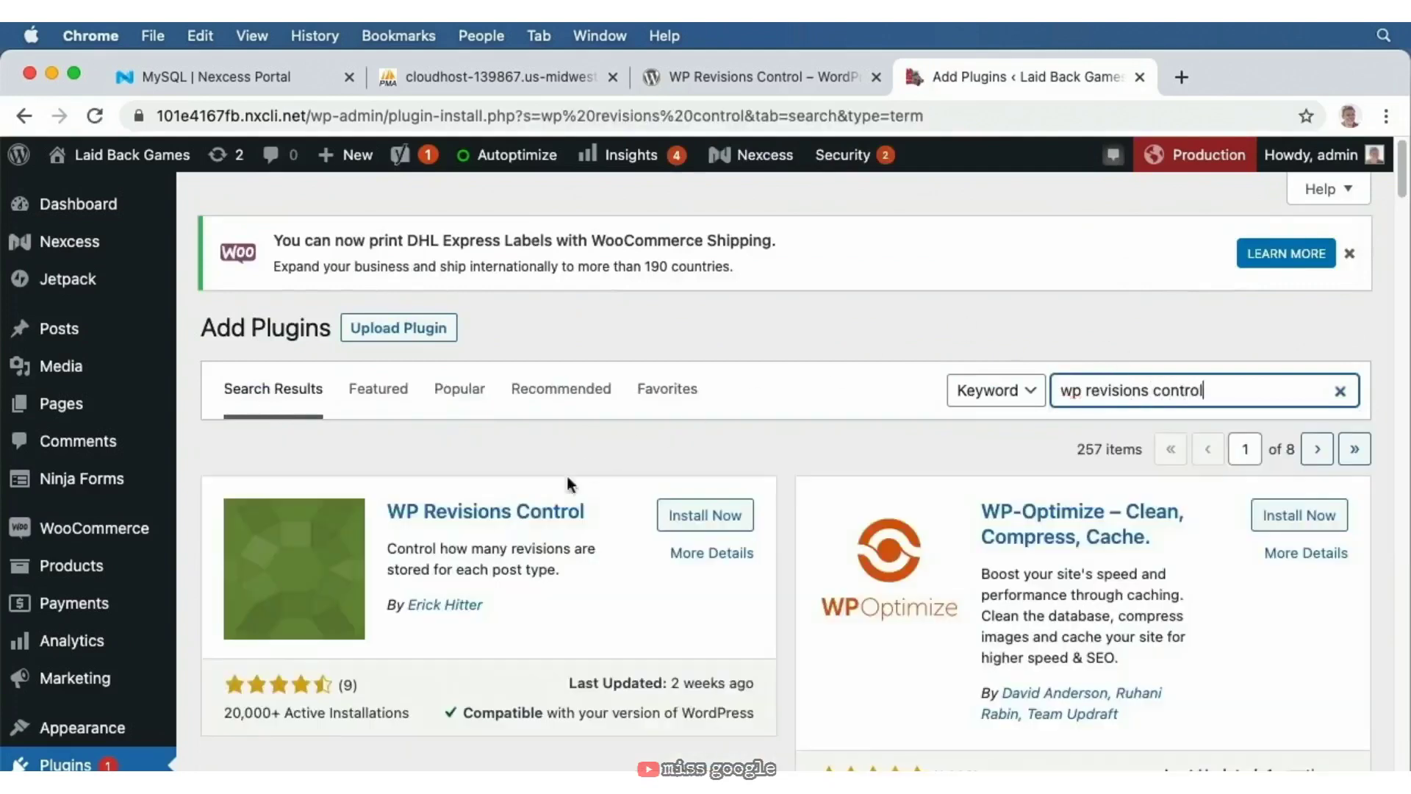
{"action": "left_click", "coordinate": [706, 518]}
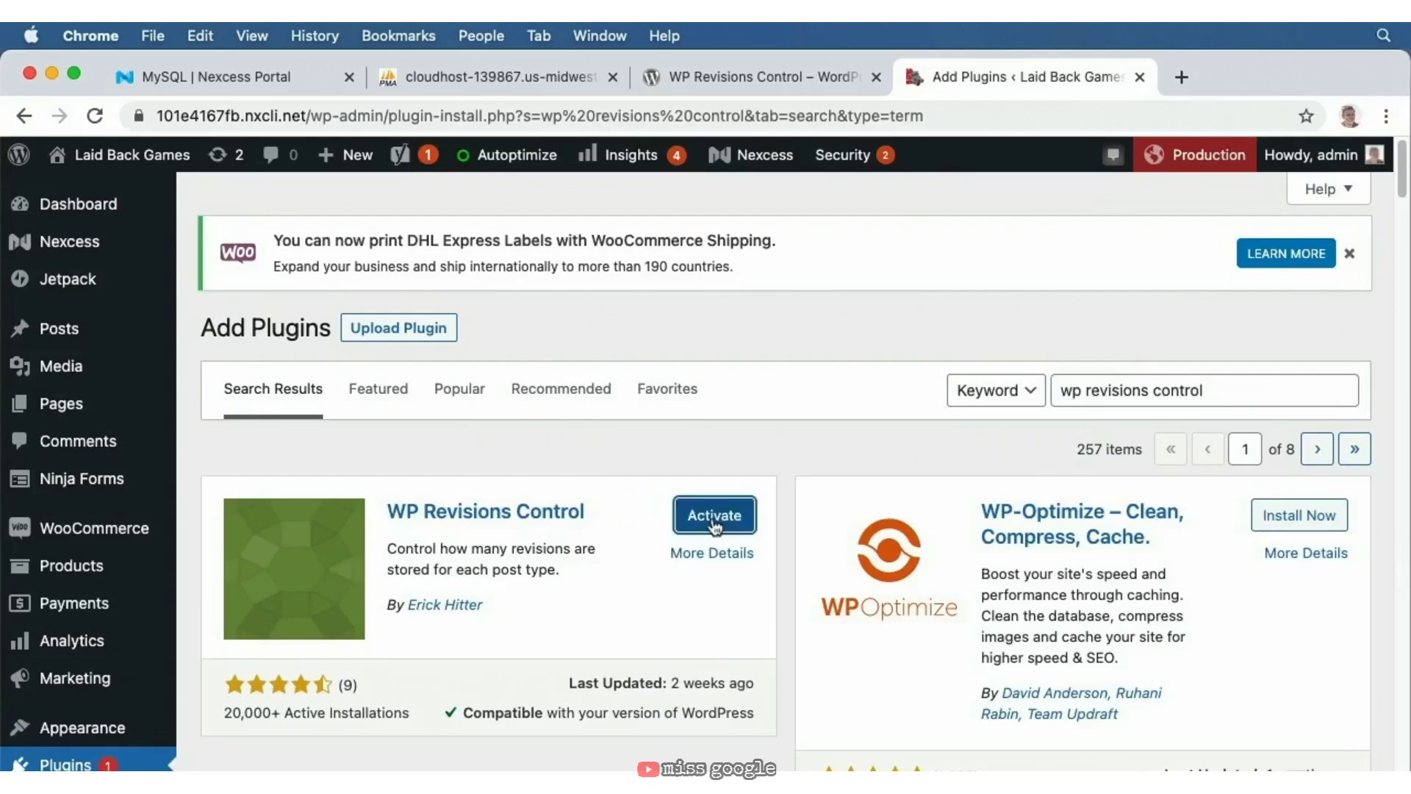
{"action": "left_click", "coordinate": [714, 516]}
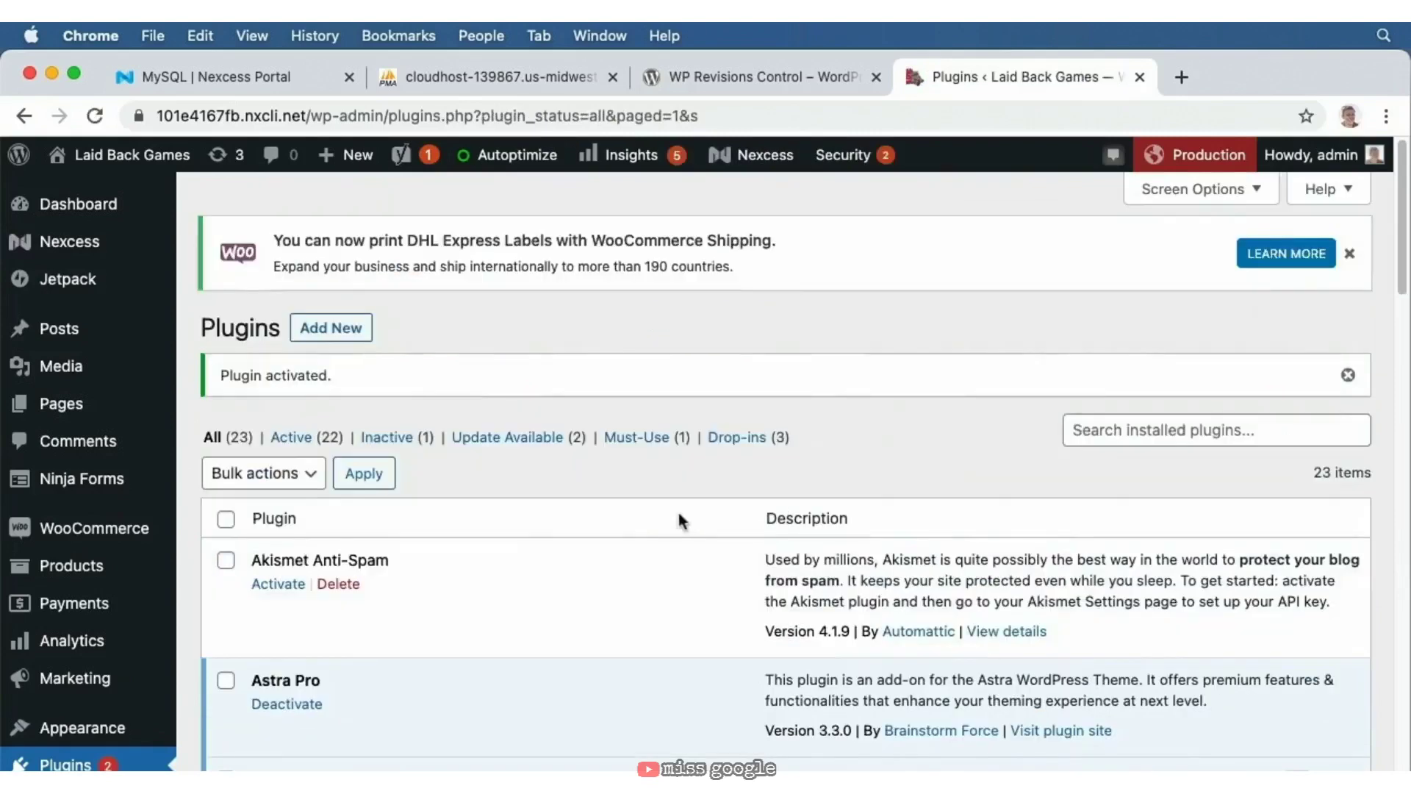
- In the site's writing settings, limit saved revisions to 3 for pages and 5 for posts, and save the changes
{"action": "mouse_move", "coordinate": [138, 528]}
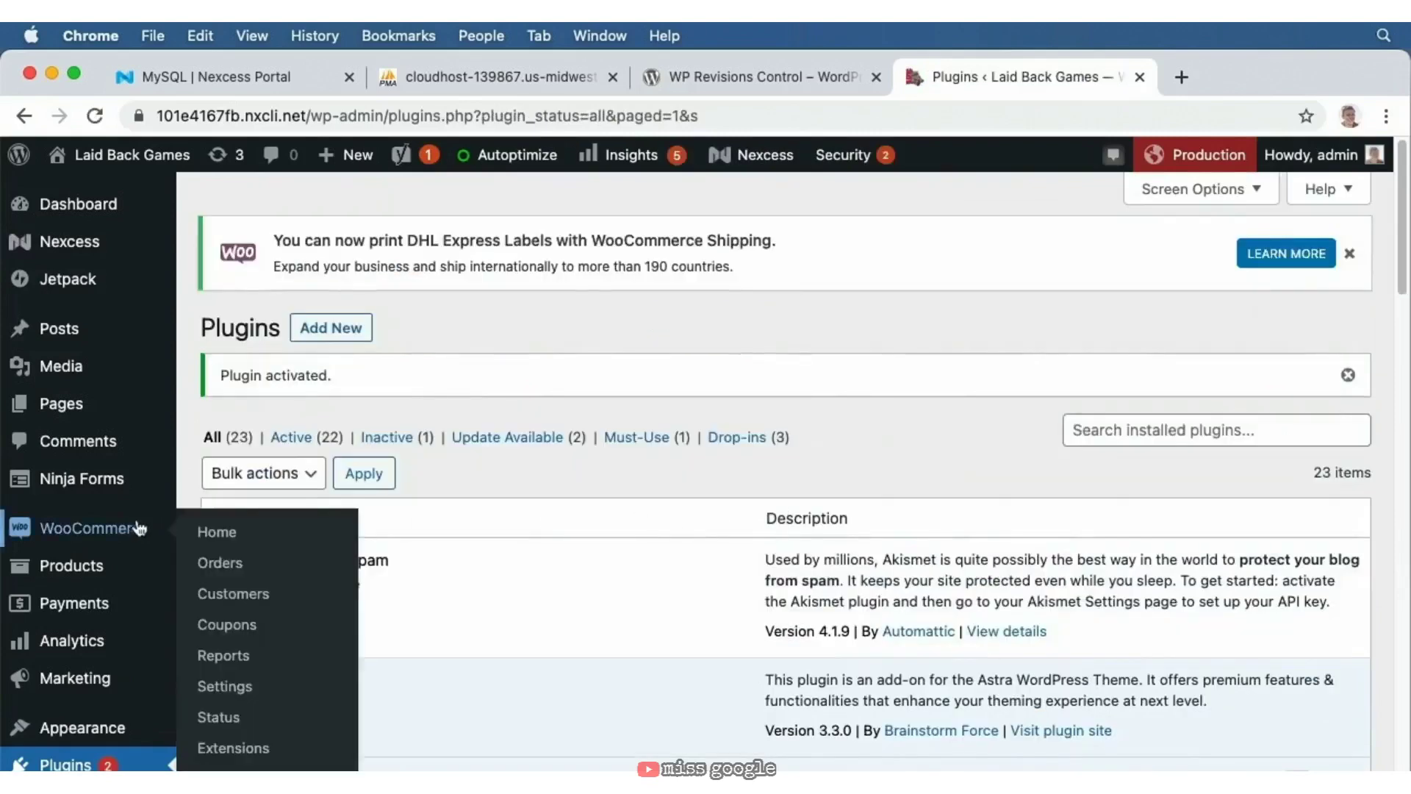
{"action": "scroll", "coordinate": [138, 528], "scroll_direction": "down", "scroll_amount": 10}
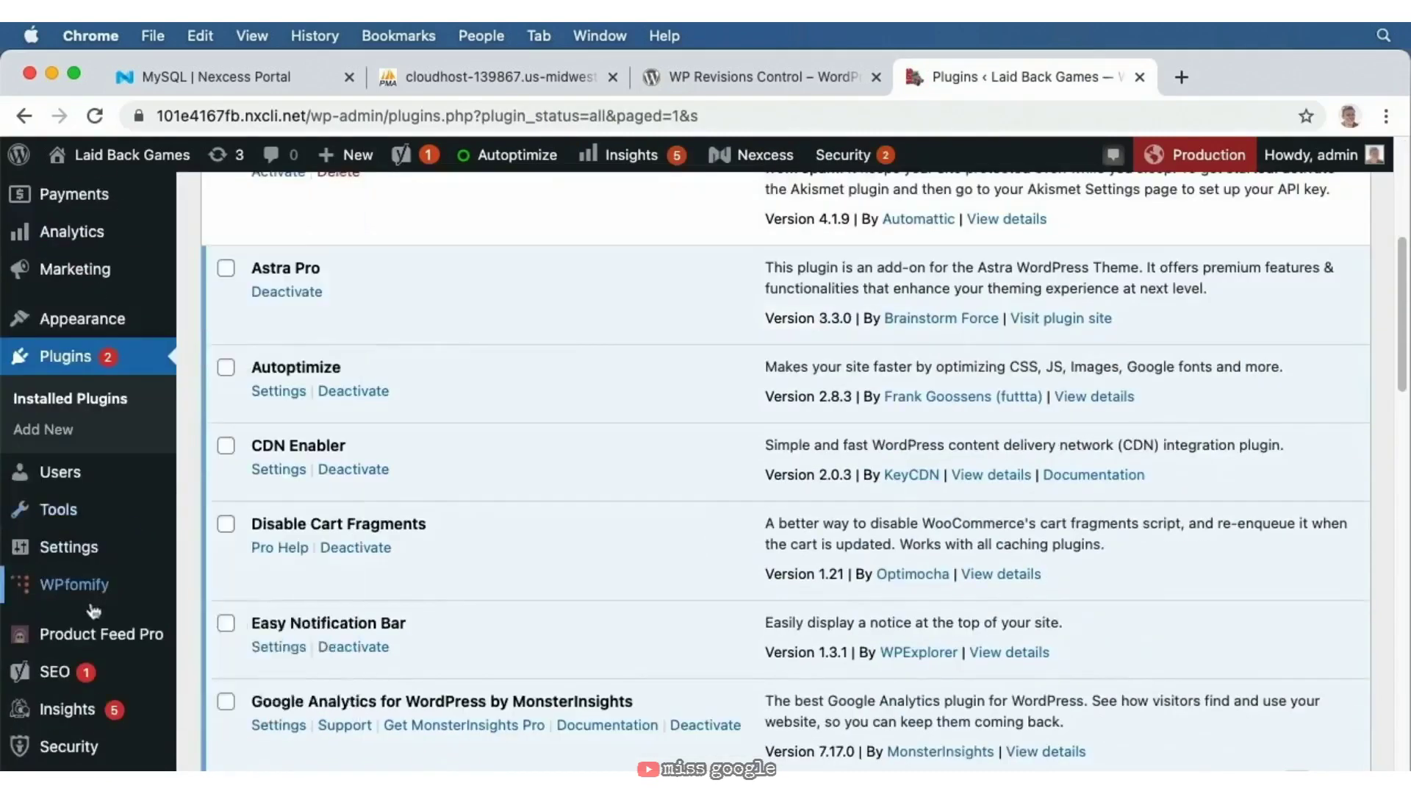
{"action": "mouse_move", "coordinate": [70, 547]}
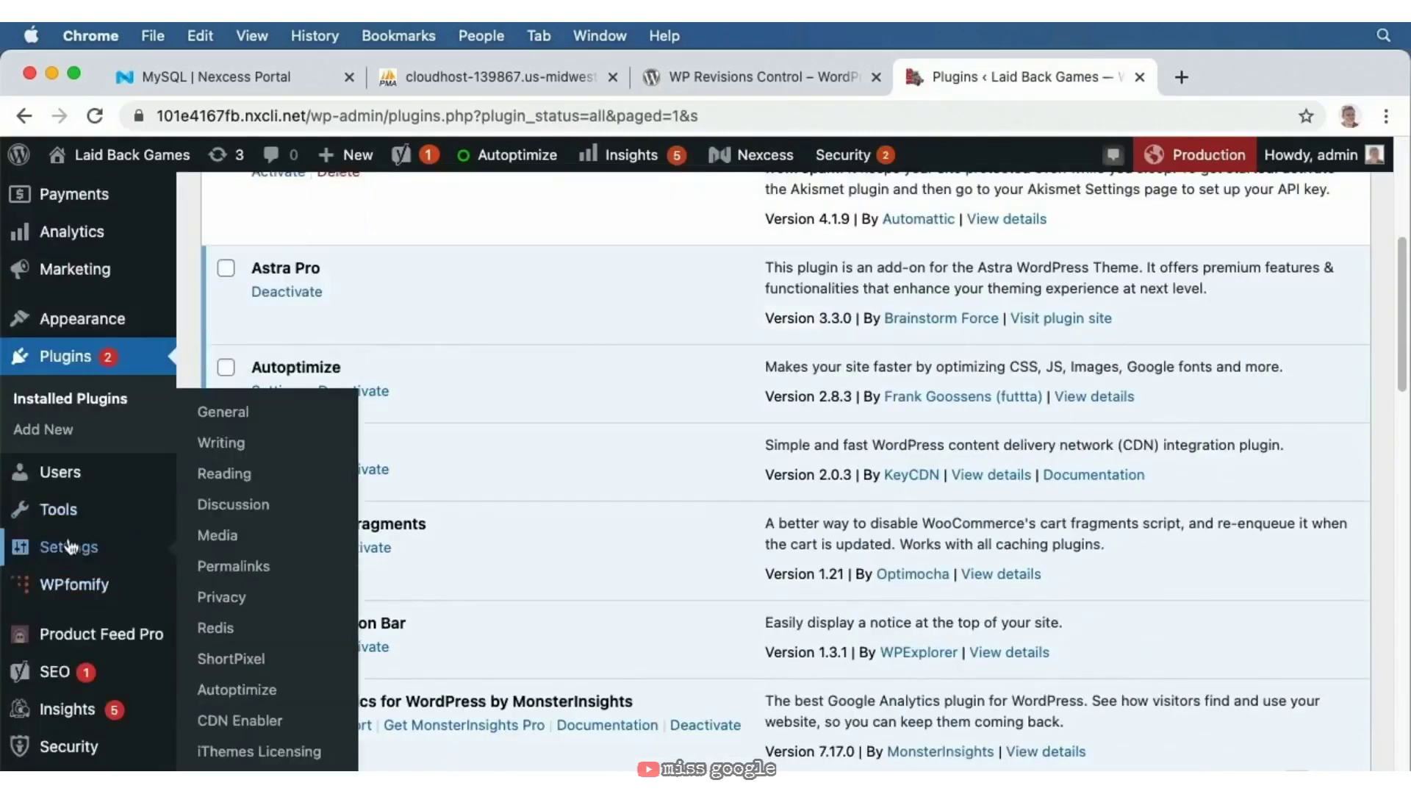
{"action": "left_click", "coordinate": [221, 442]}
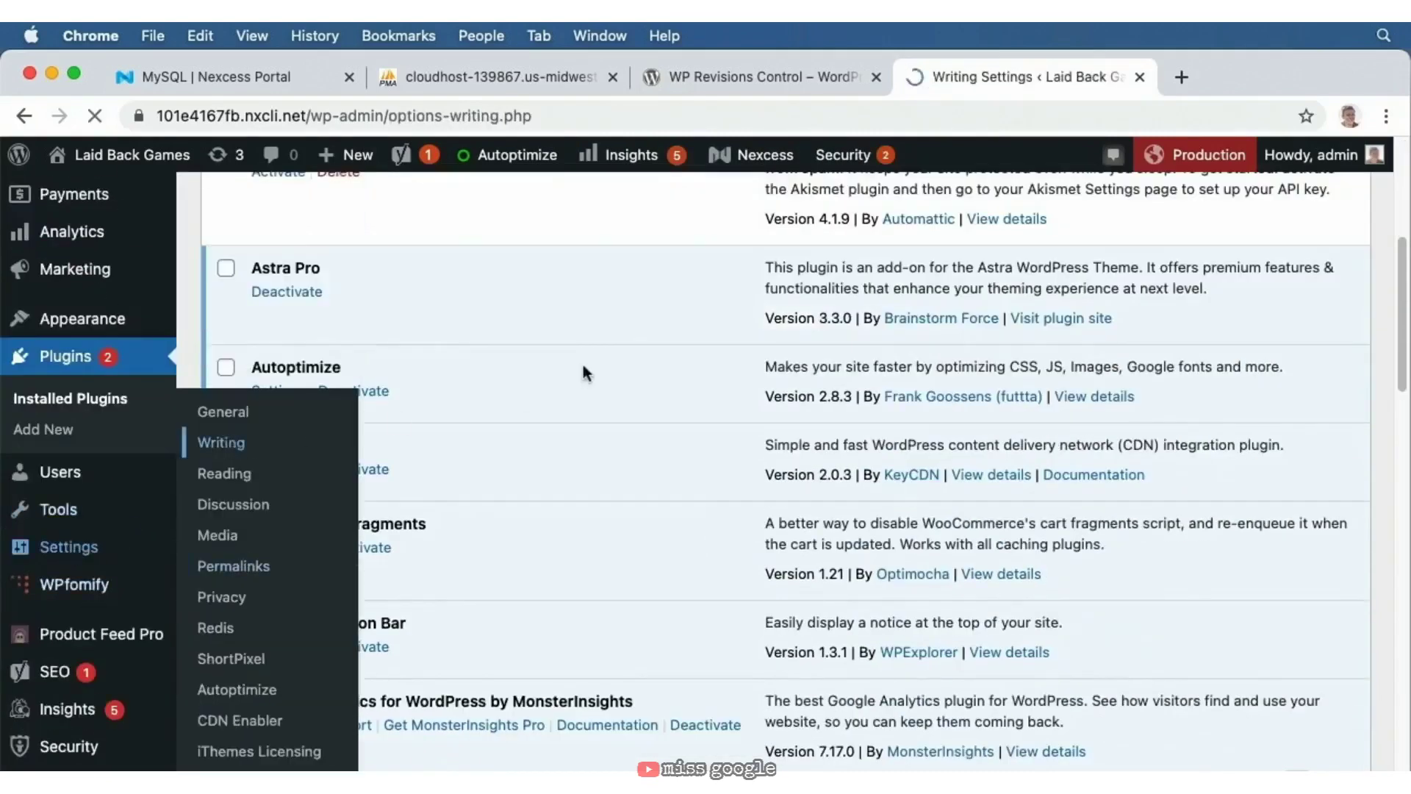
{"action": "scroll", "coordinate": [372, 404], "scroll_direction": "down", "scroll_amount": 7}
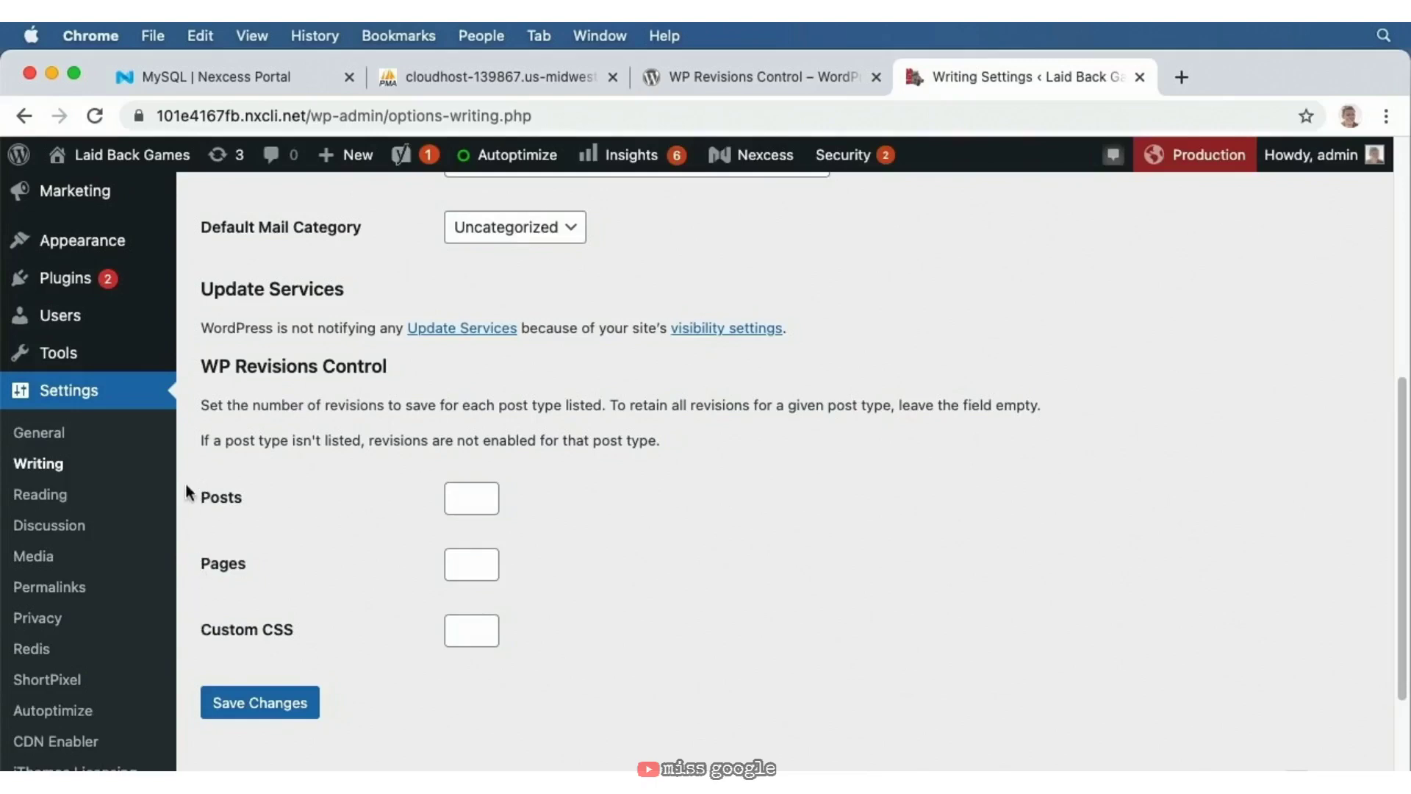
{"action": "left_click", "coordinate": [460, 564]}
{"action": "type", "text": "3"}
{"action": "left_click", "coordinate": [460, 498]}
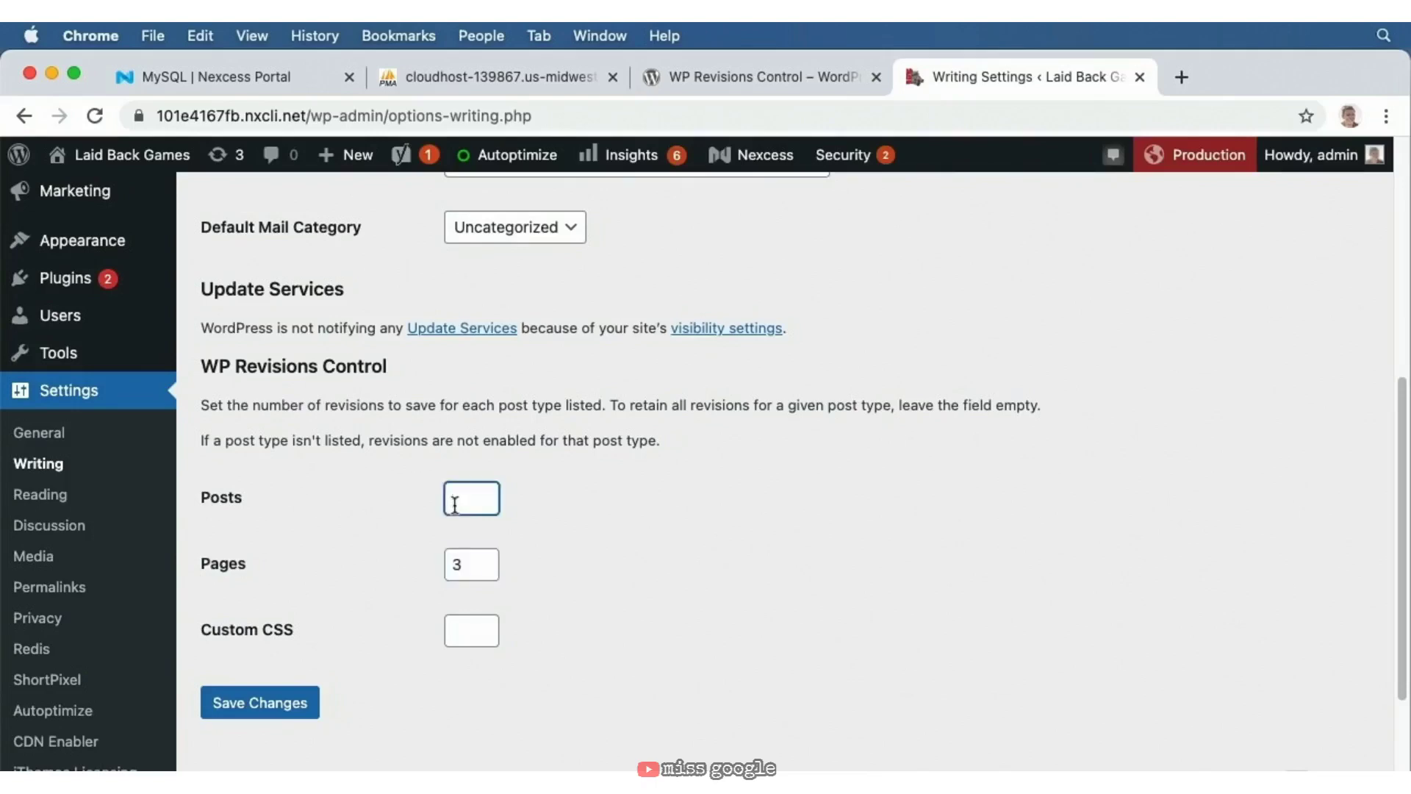
{"action": "type", "text": "5"}
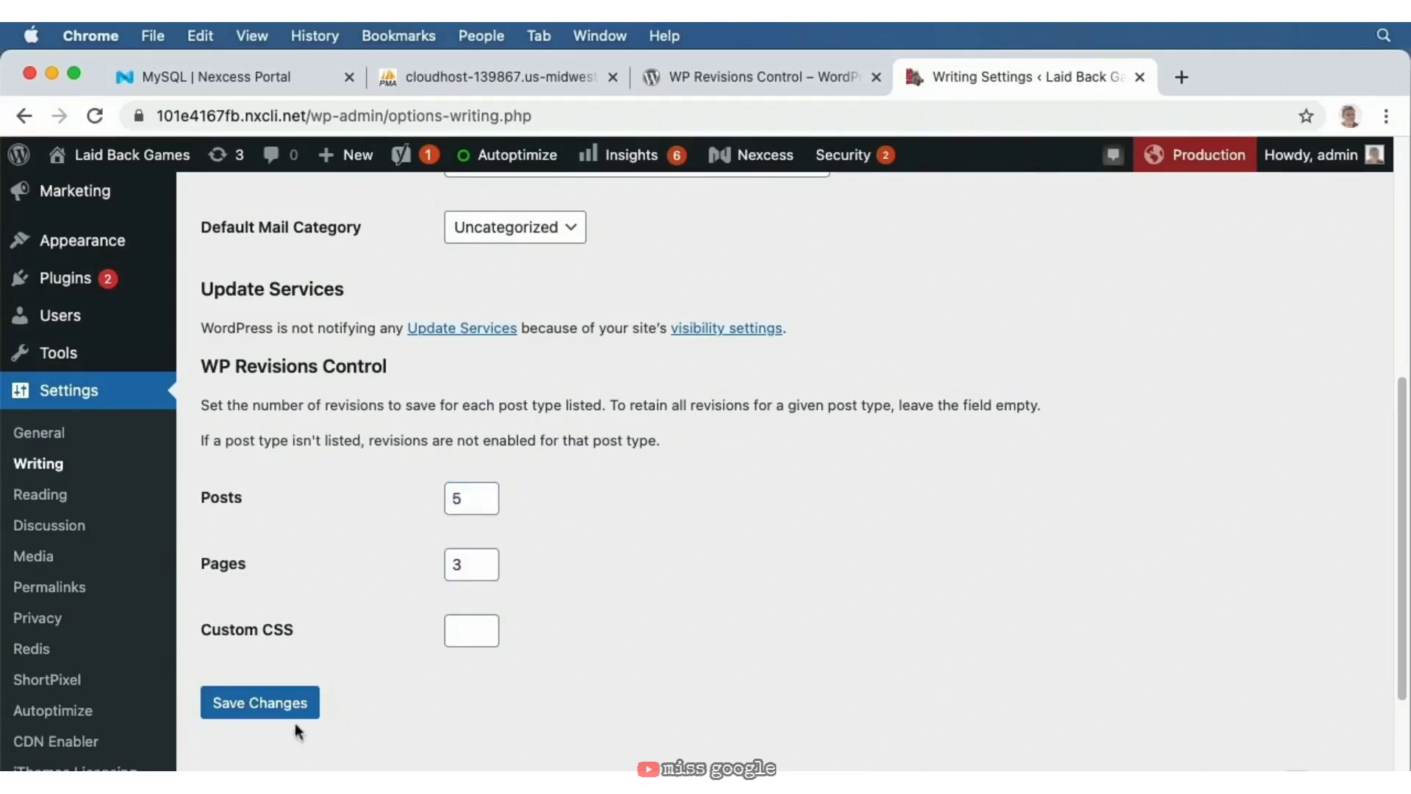
{"action": "left_click", "coordinate": [286, 707]}
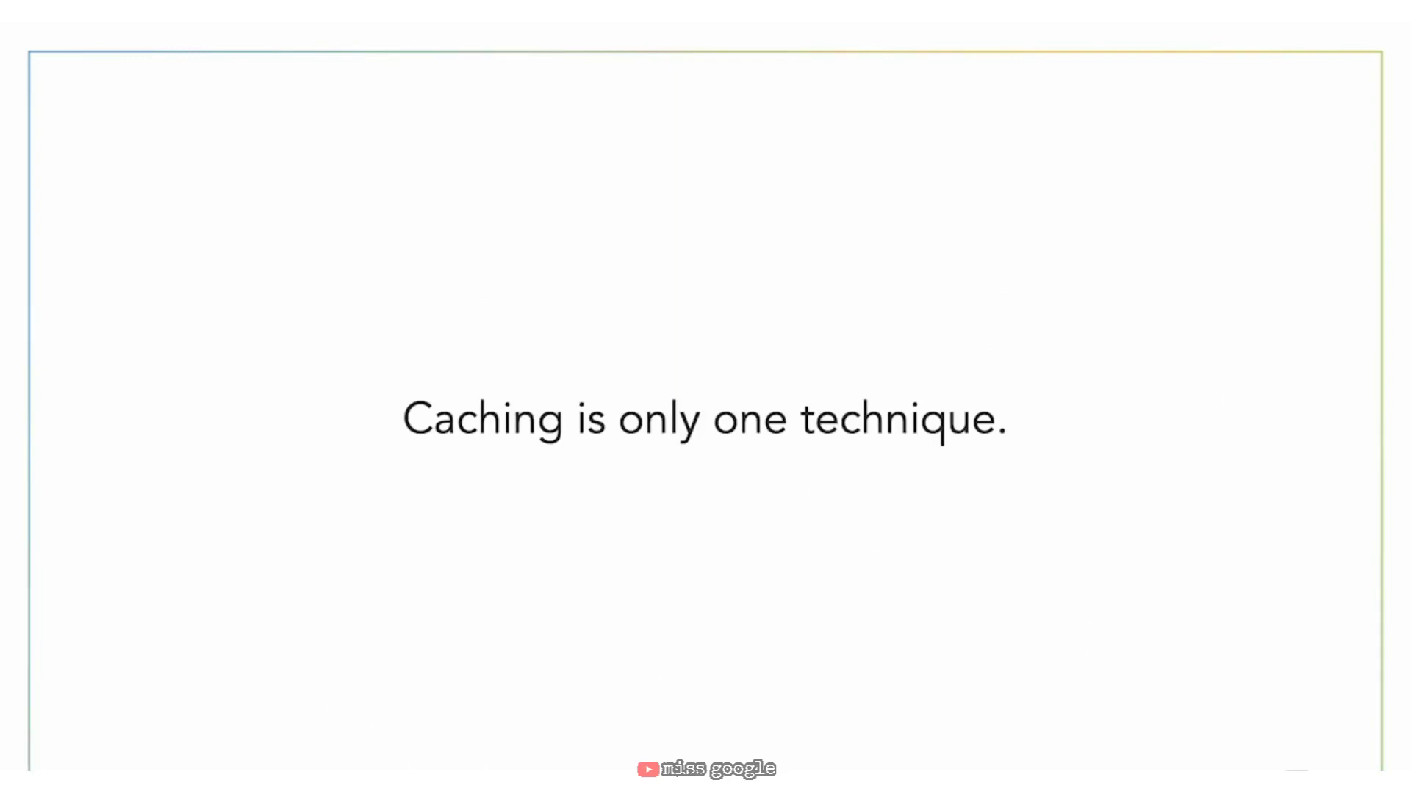
{"action": "key", "text": "Right"}
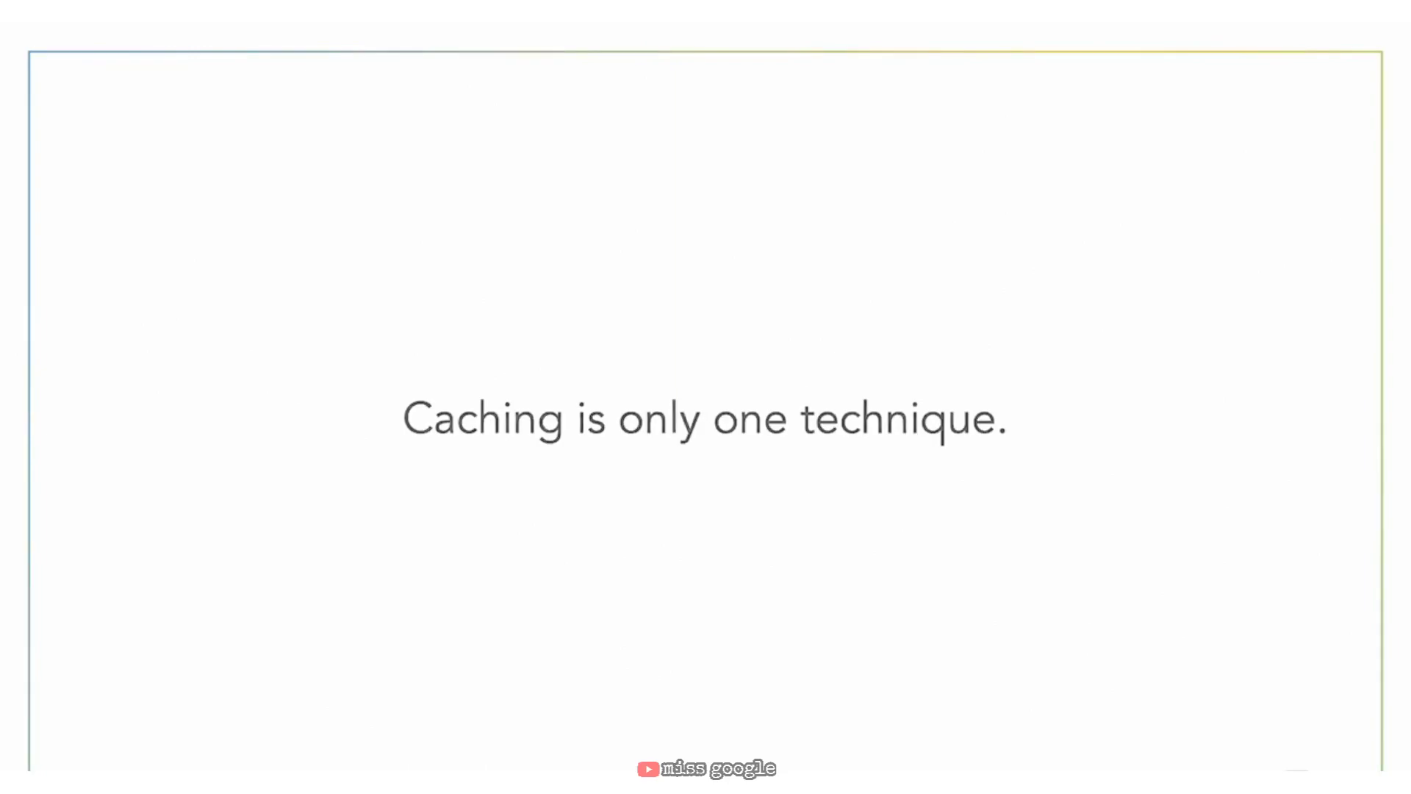